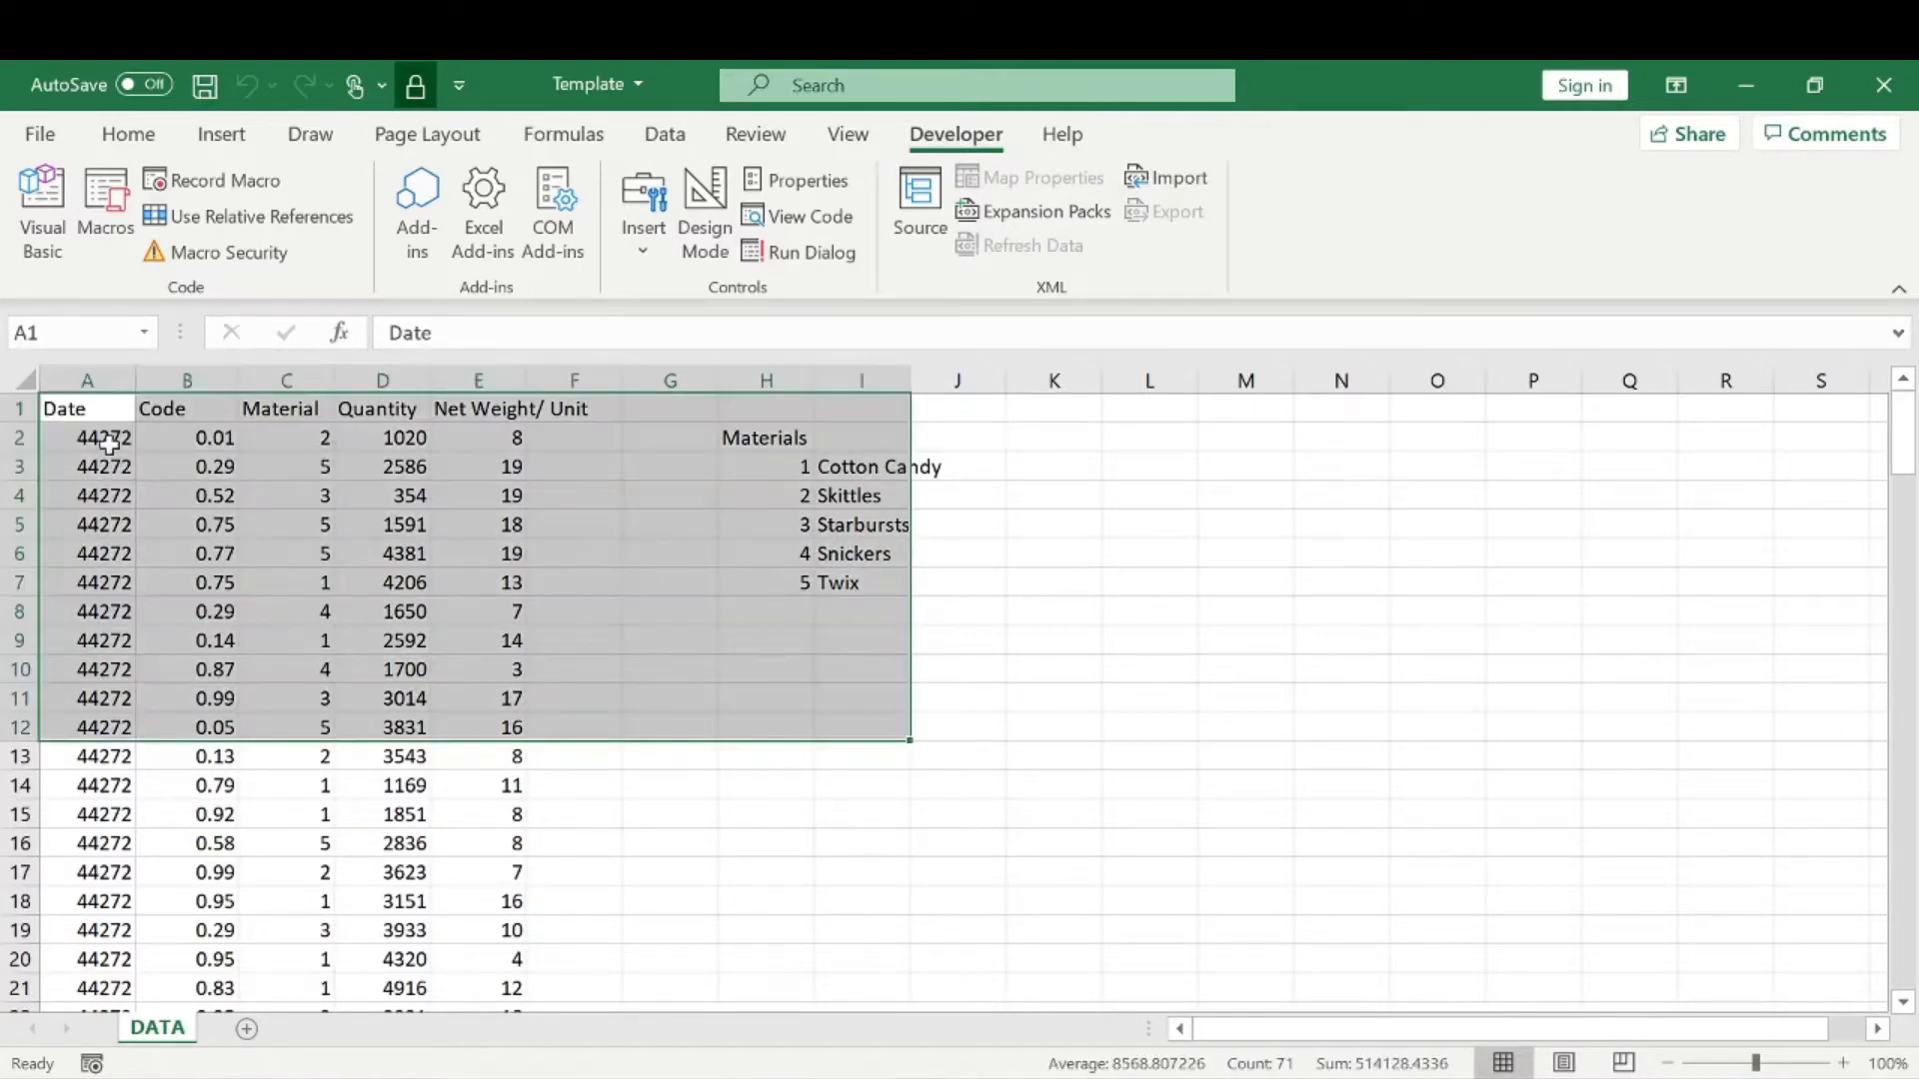
Examine the Date, Code, Material, Quantity and Net Weight/ Unit columns of the data table.
drag(86, 409, 929, 654)
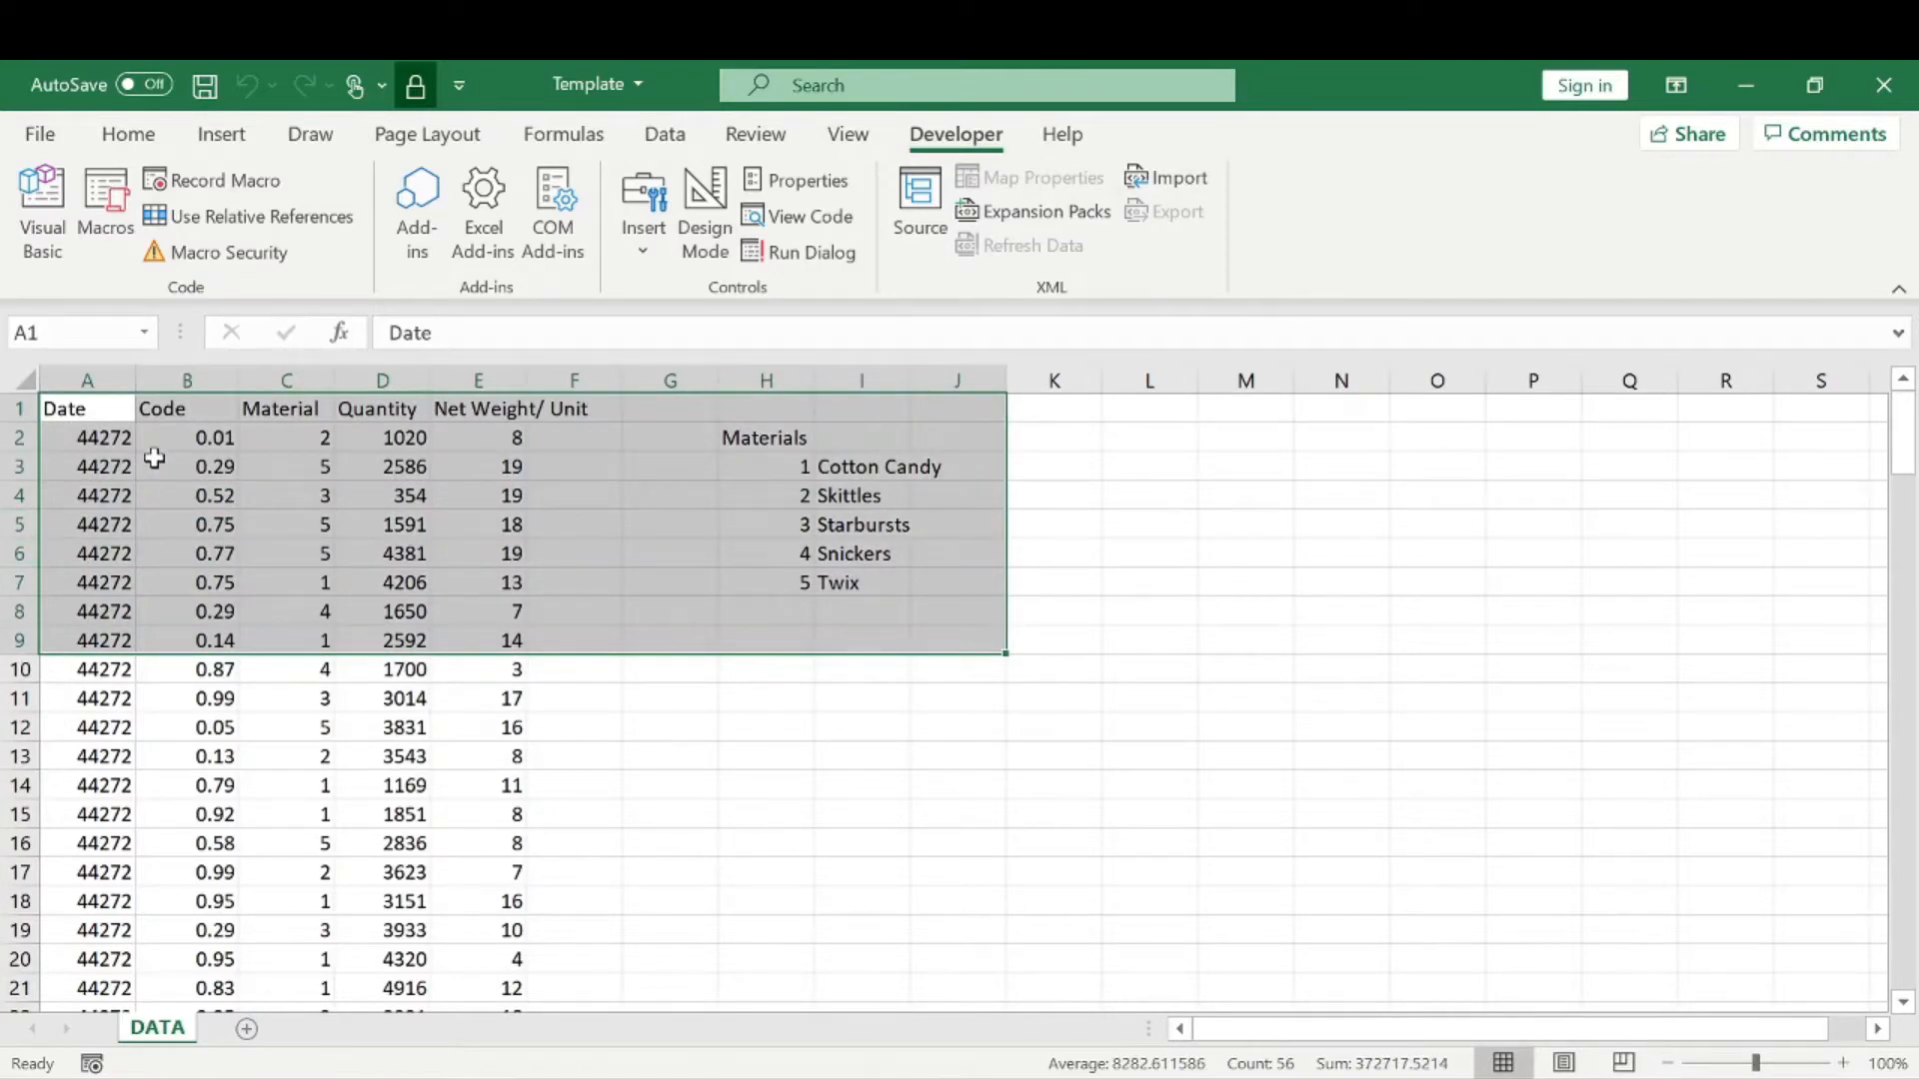
click(114, 413)
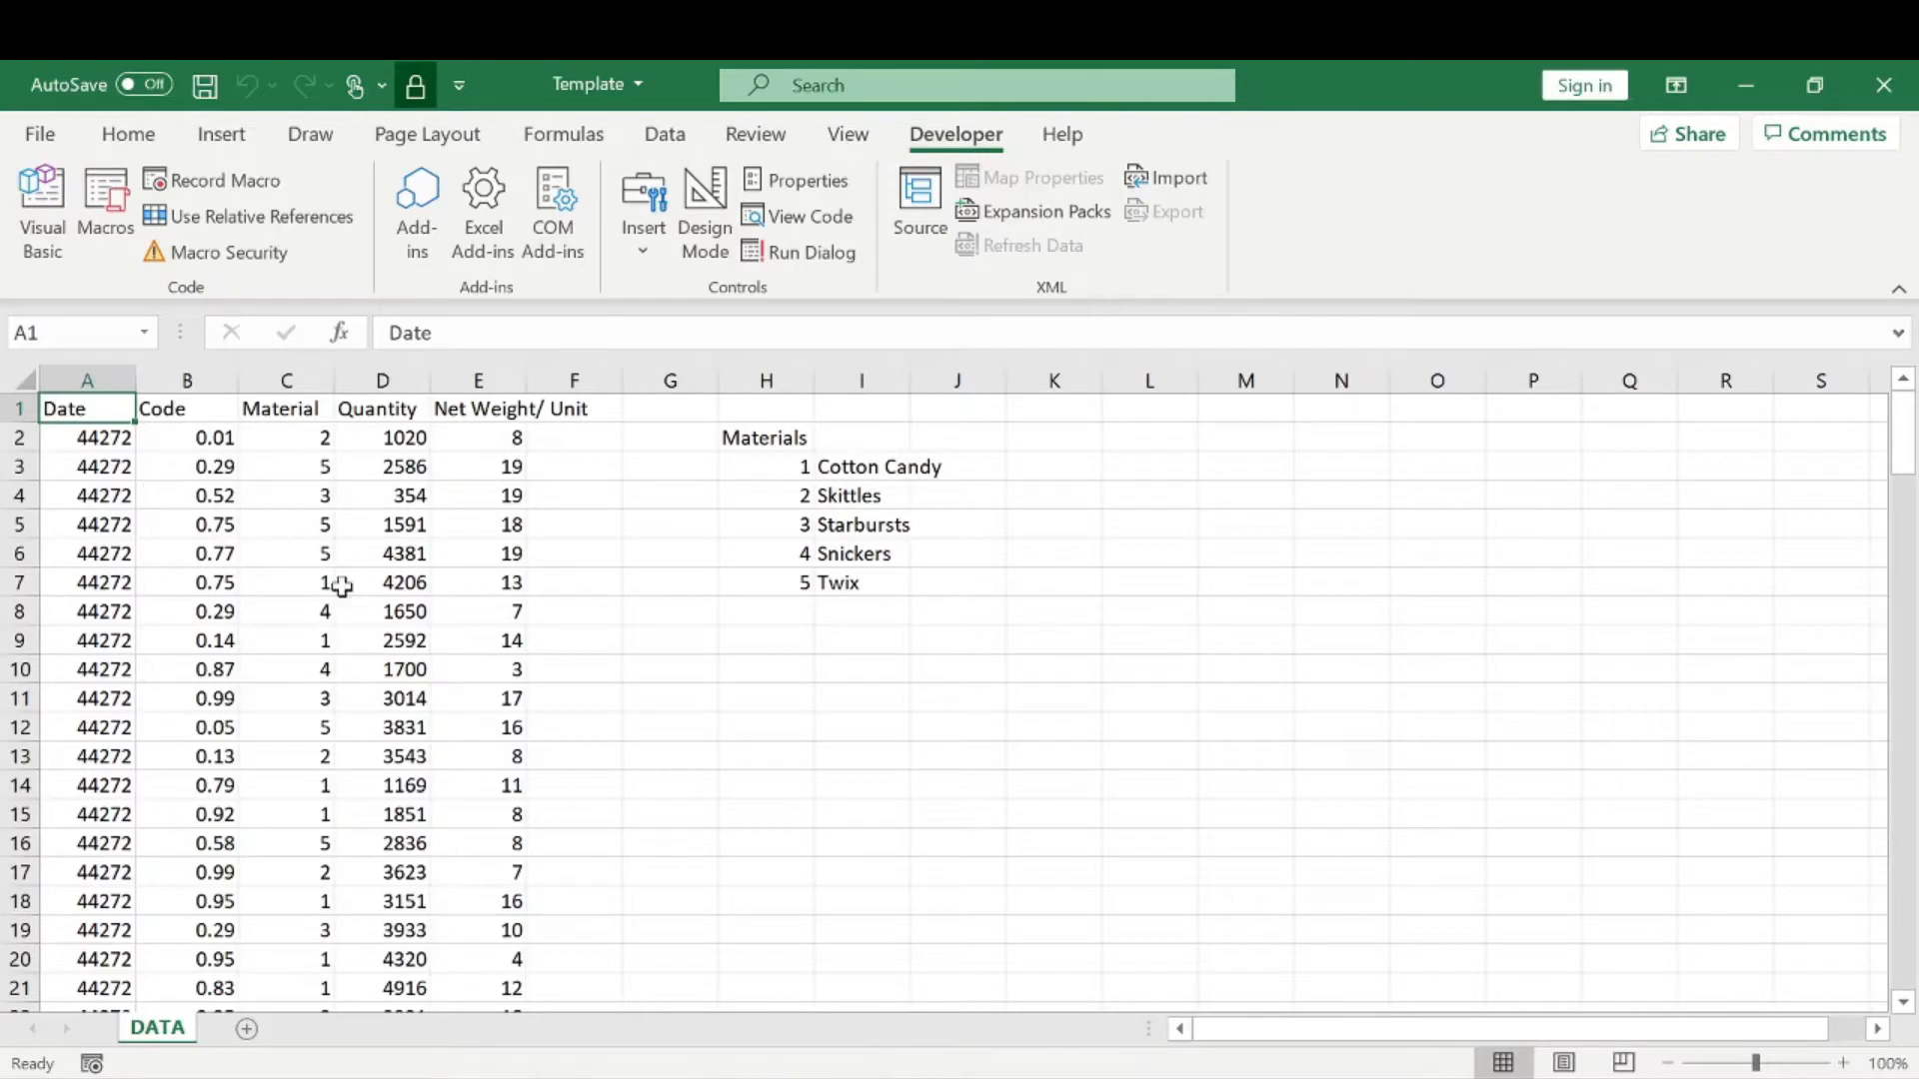
click(183, 471)
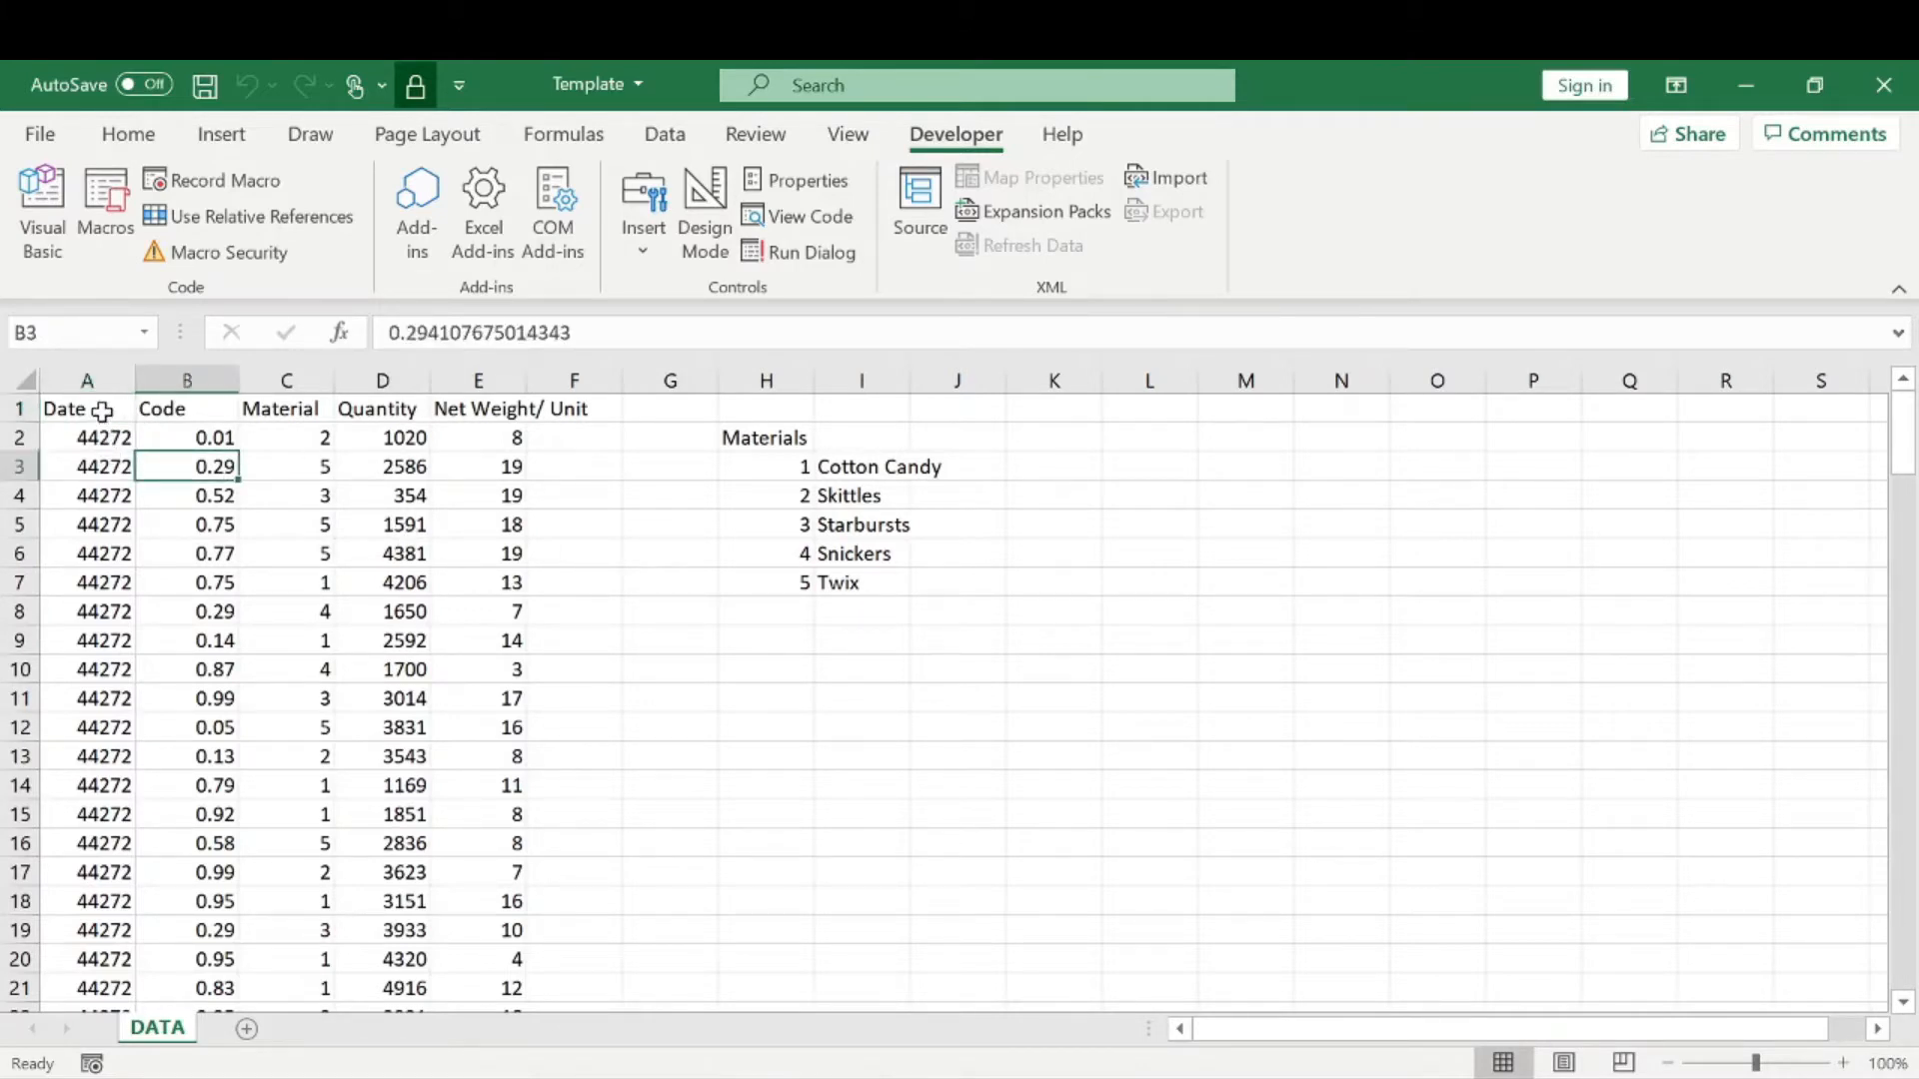
click(101, 411)
drag(103, 438, 90, 596)
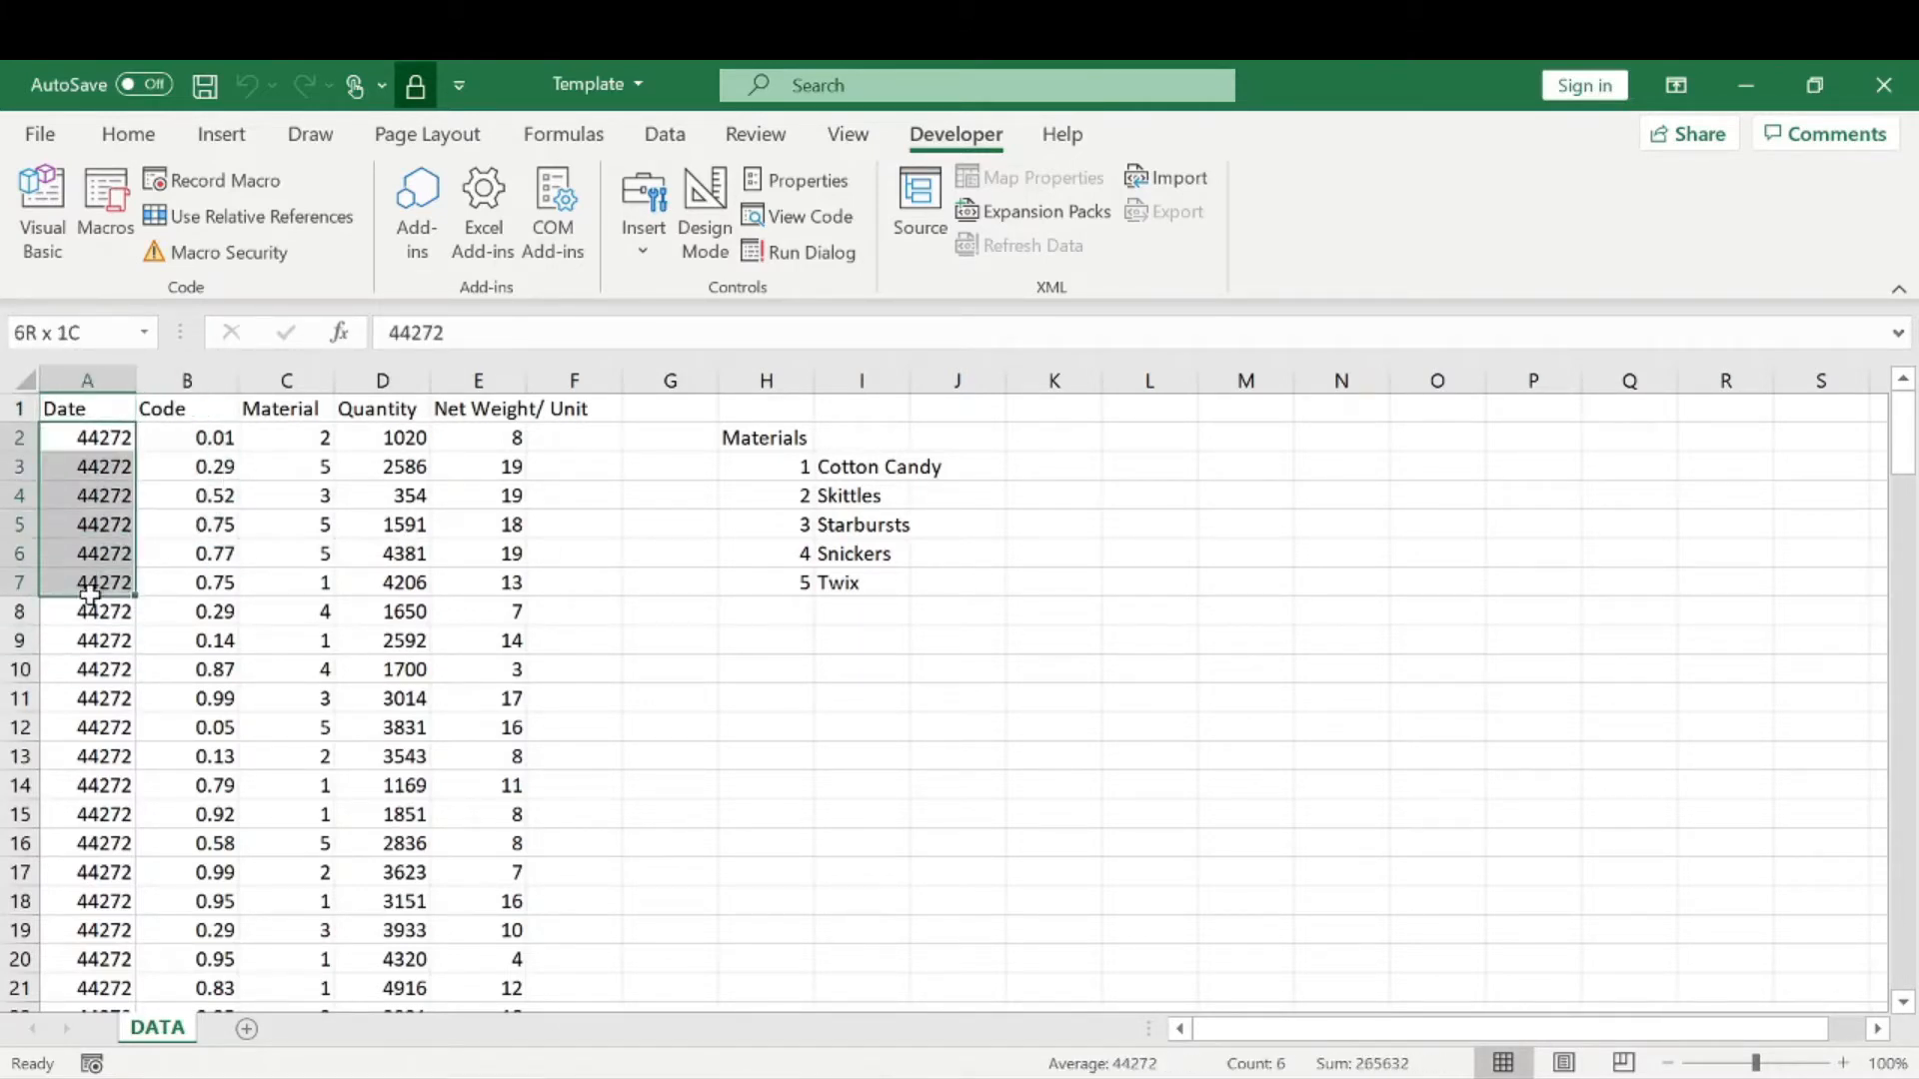
click(193, 407)
drag(201, 436, 210, 466)
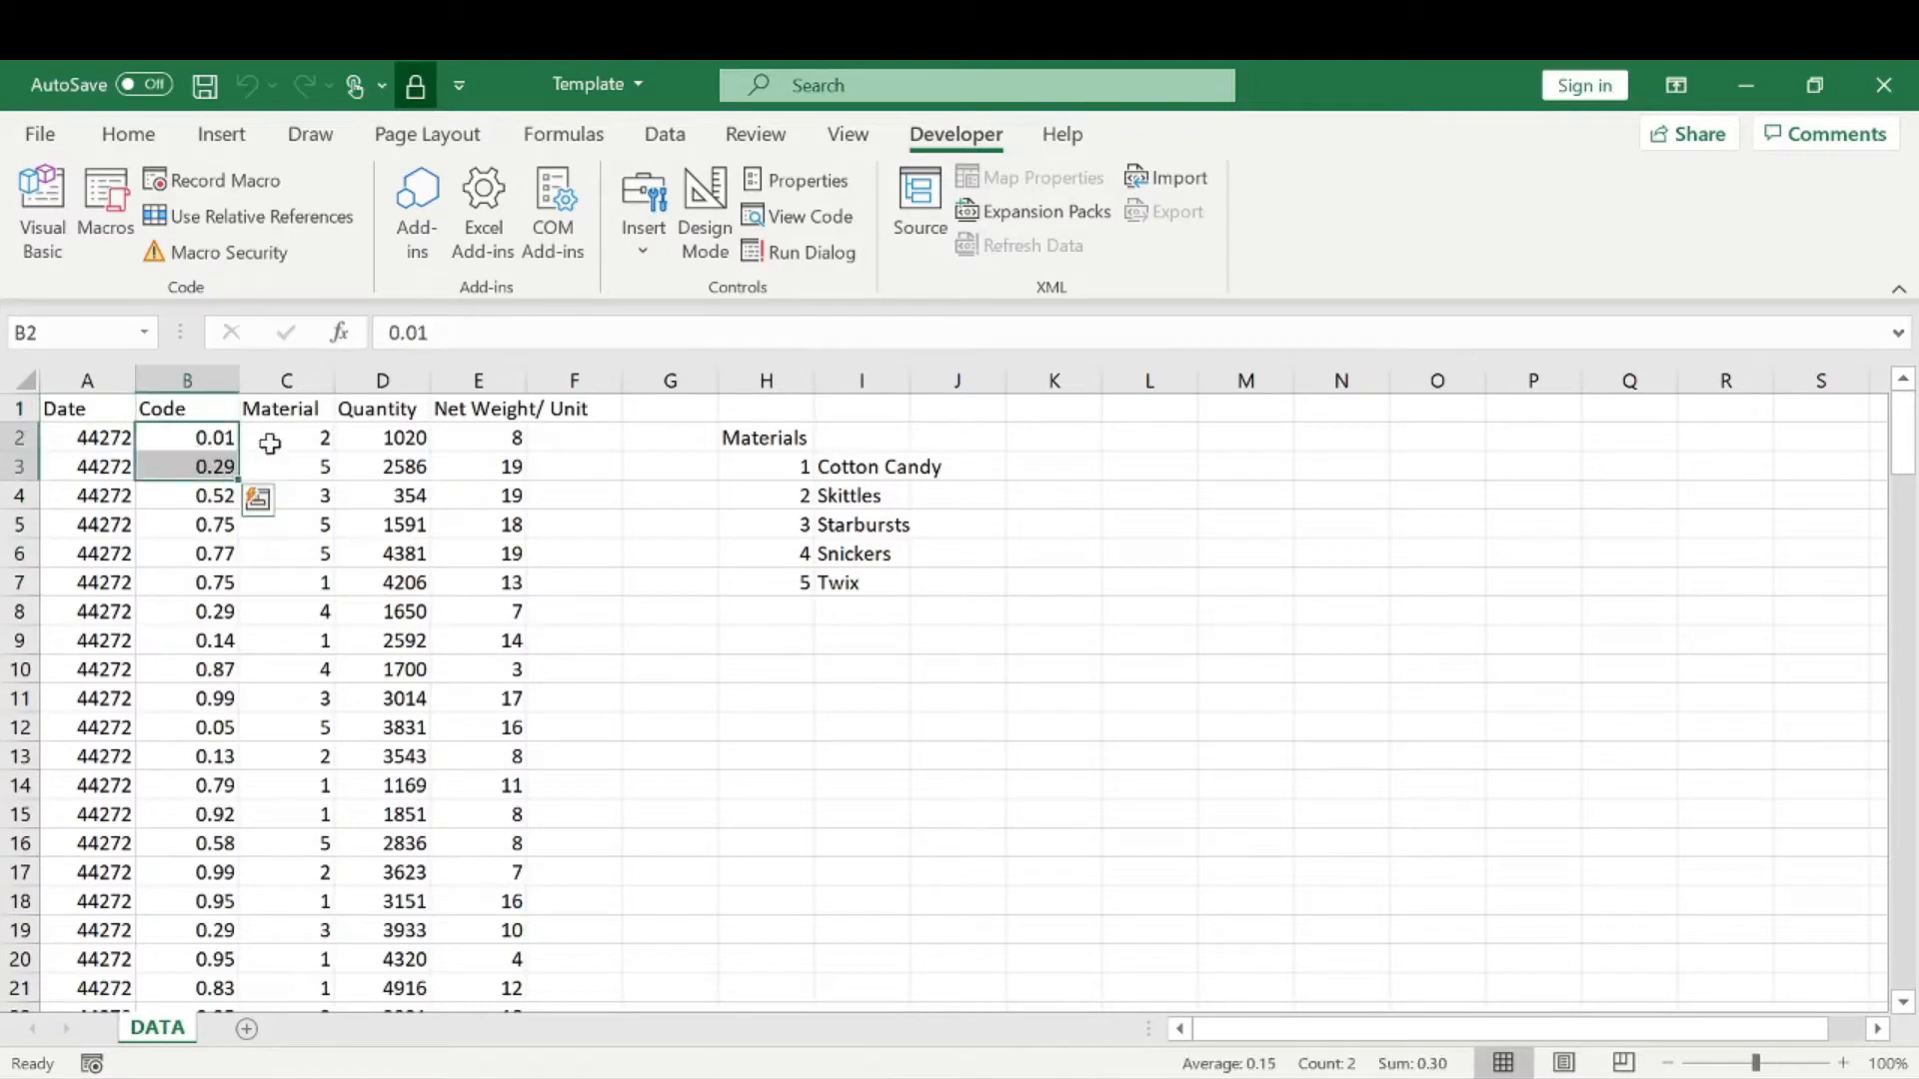
click(305, 412)
click(392, 411)
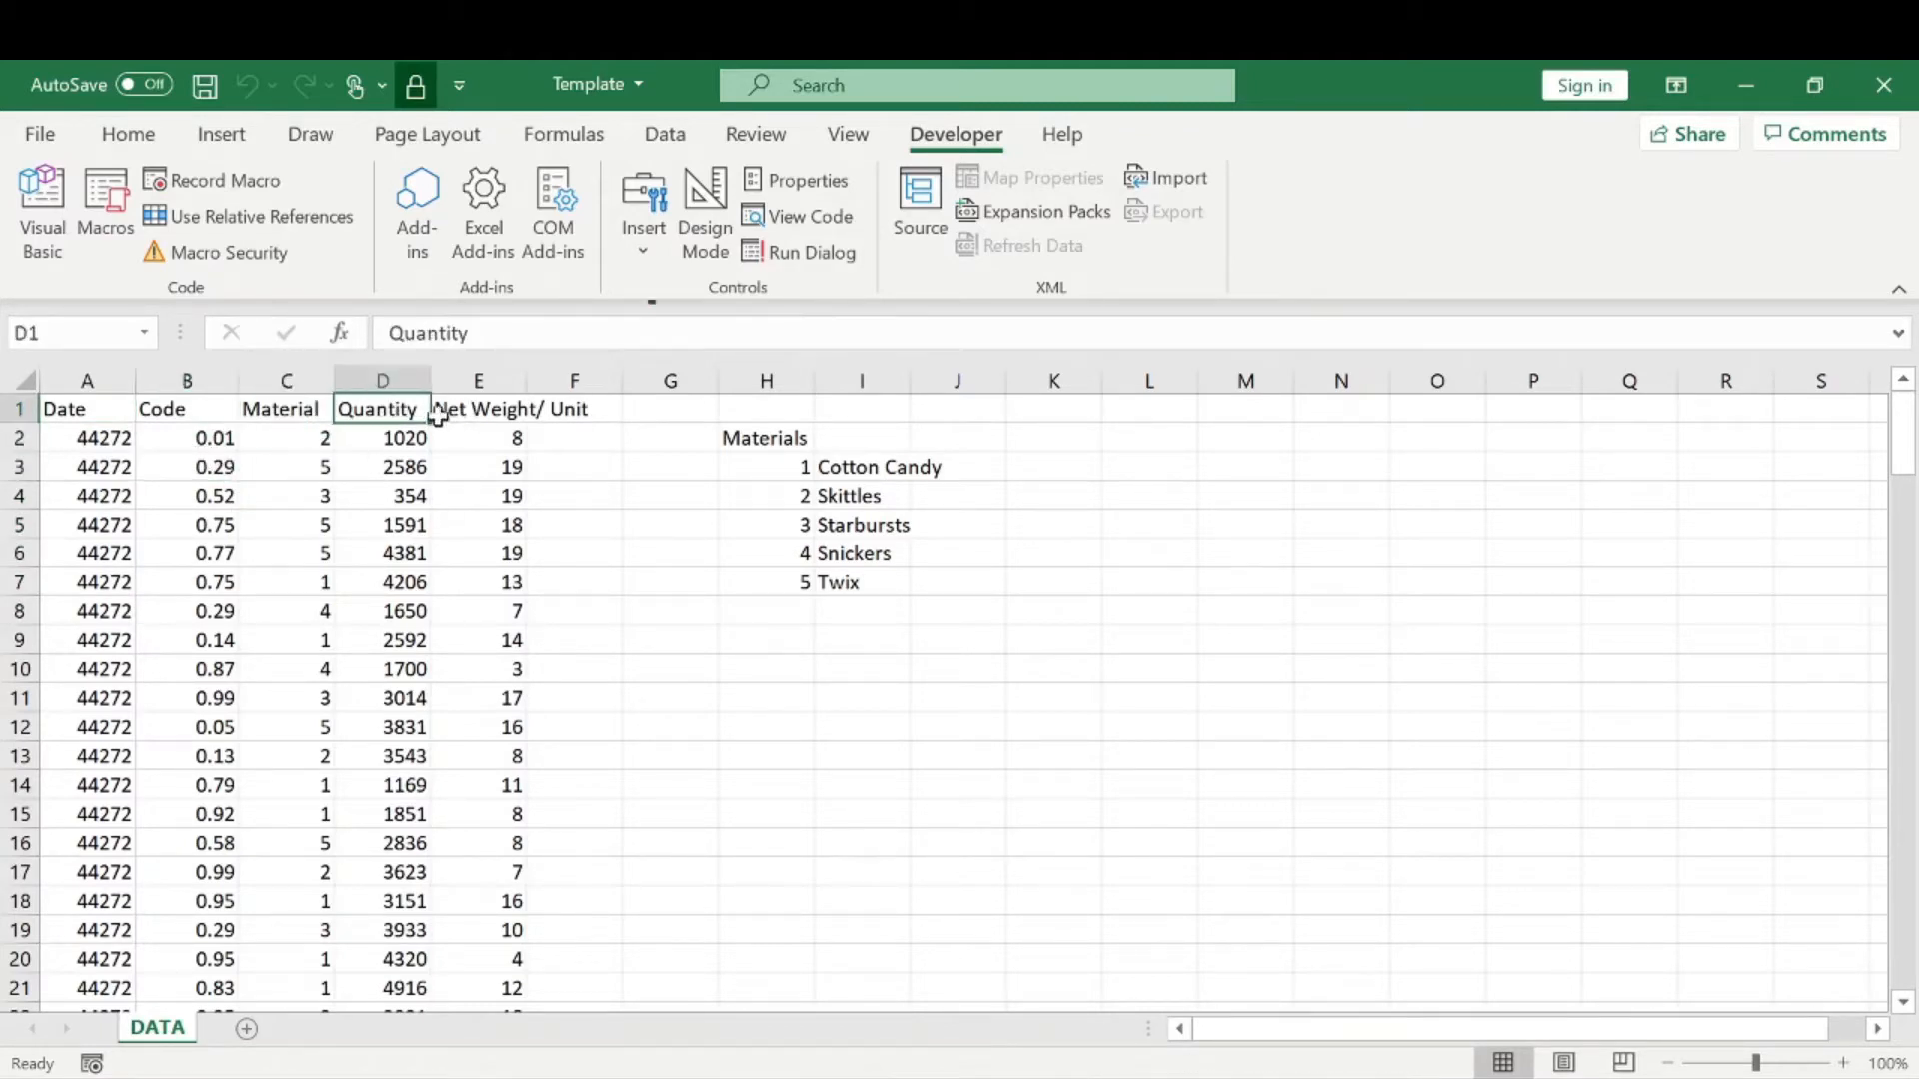
click(520, 405)
drag(112, 444, 551, 452)
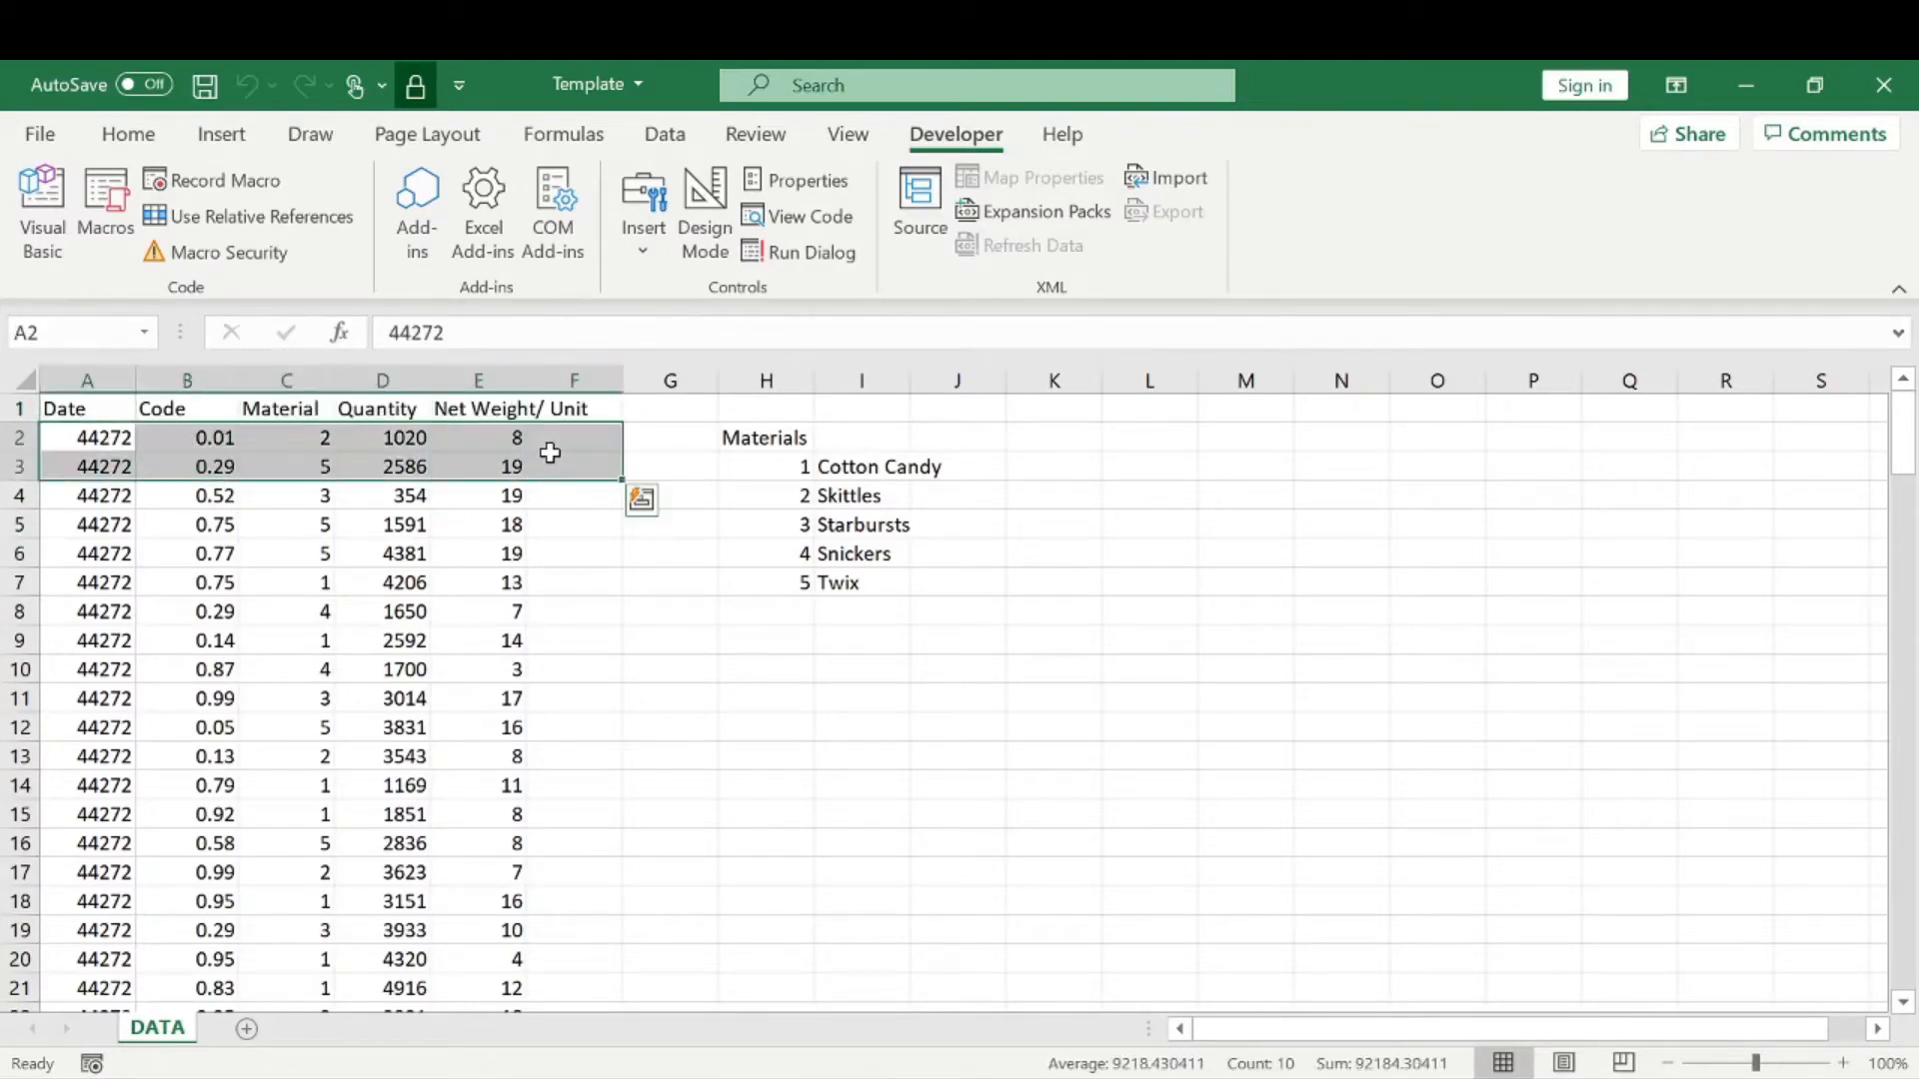
Compare the numbers in the Material column with the numbered Materials list beside the data table.
drag(762, 445, 890, 579)
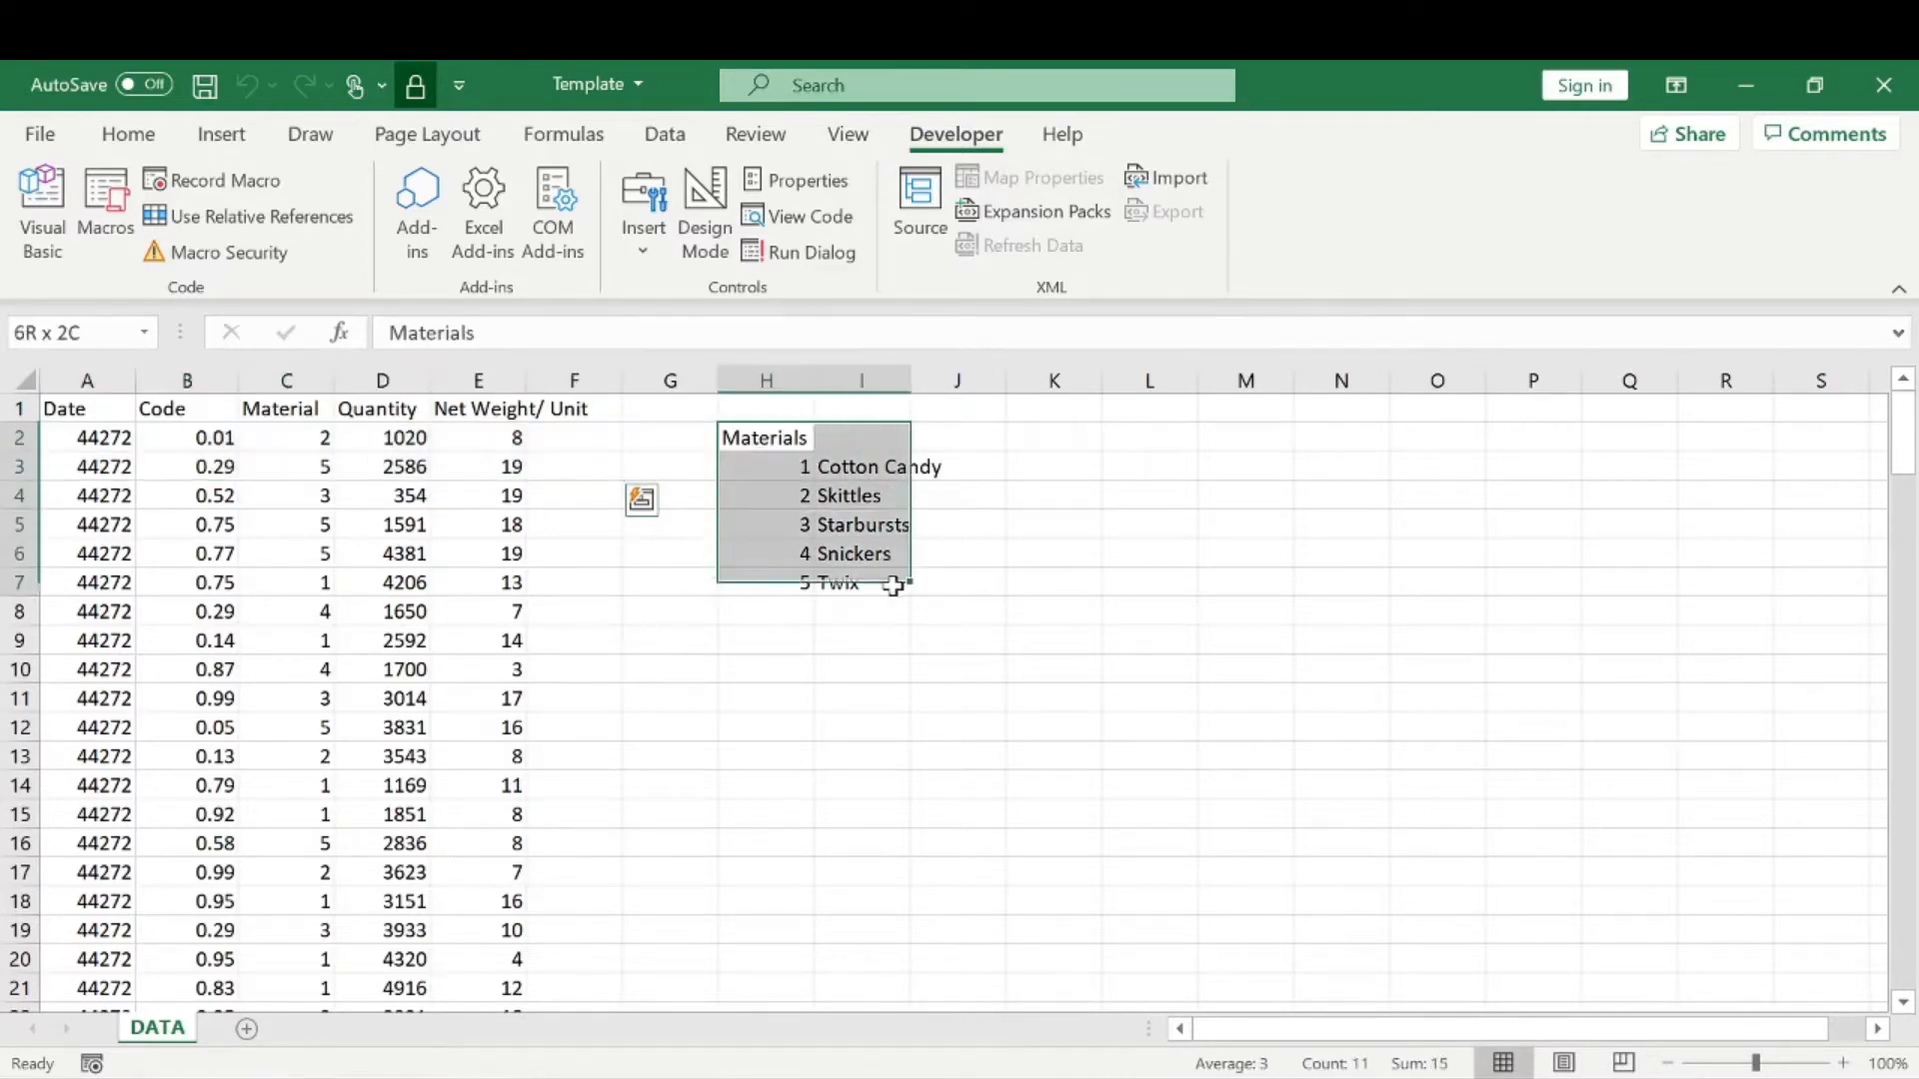
click(784, 495)
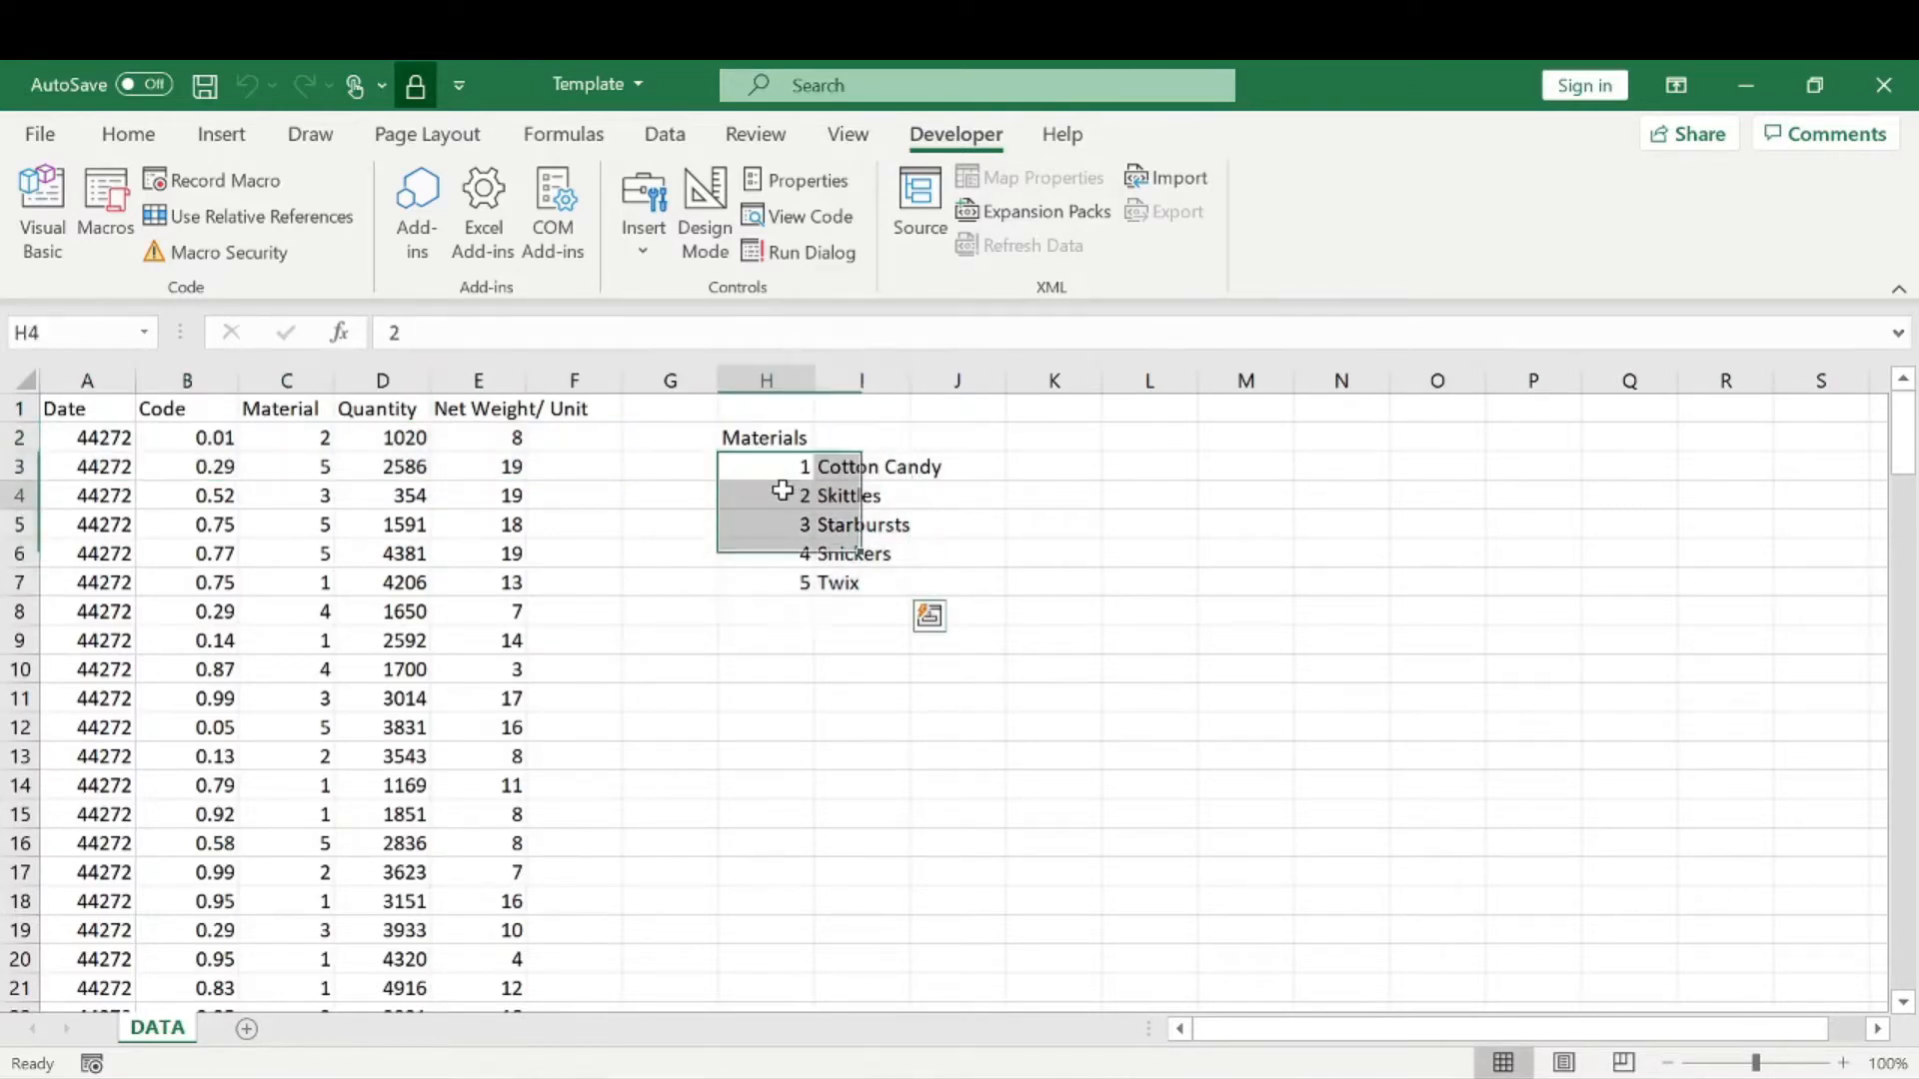
drag(302, 411, 290, 738)
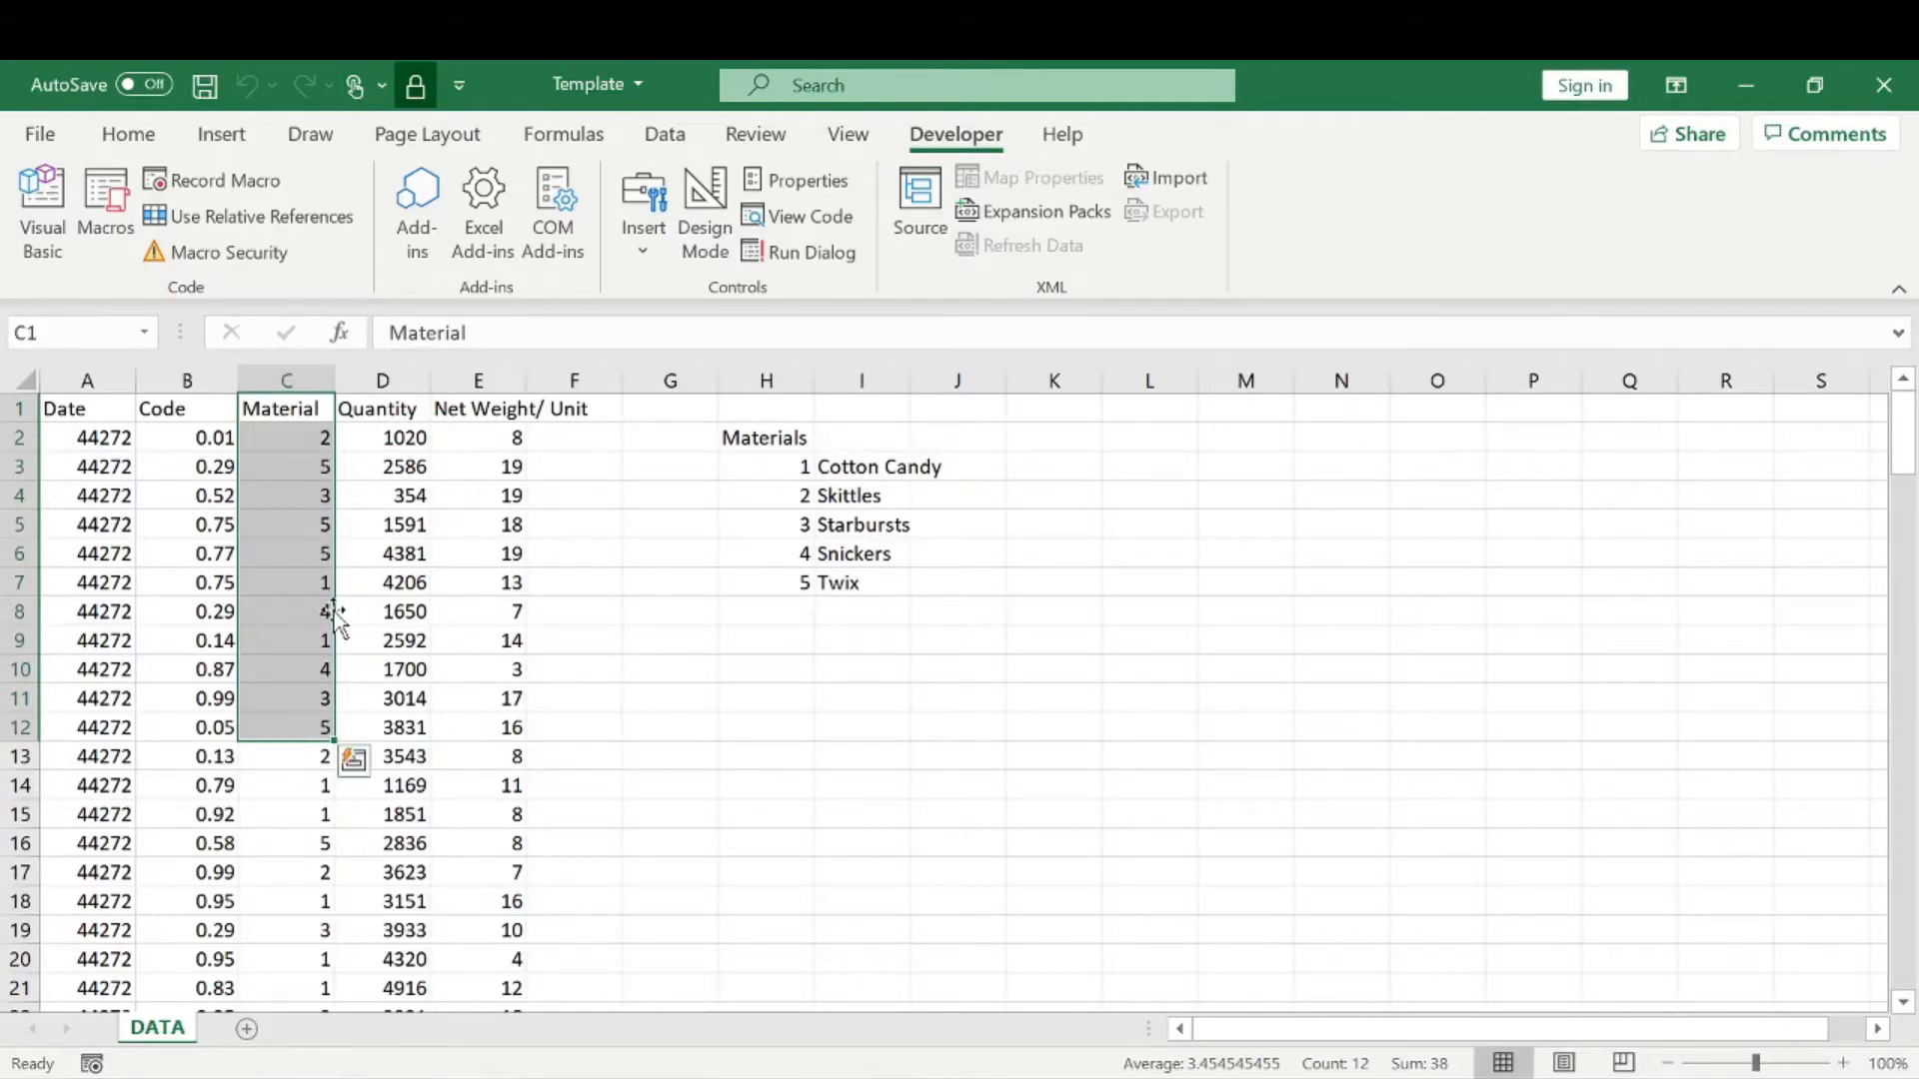
click(800, 467)
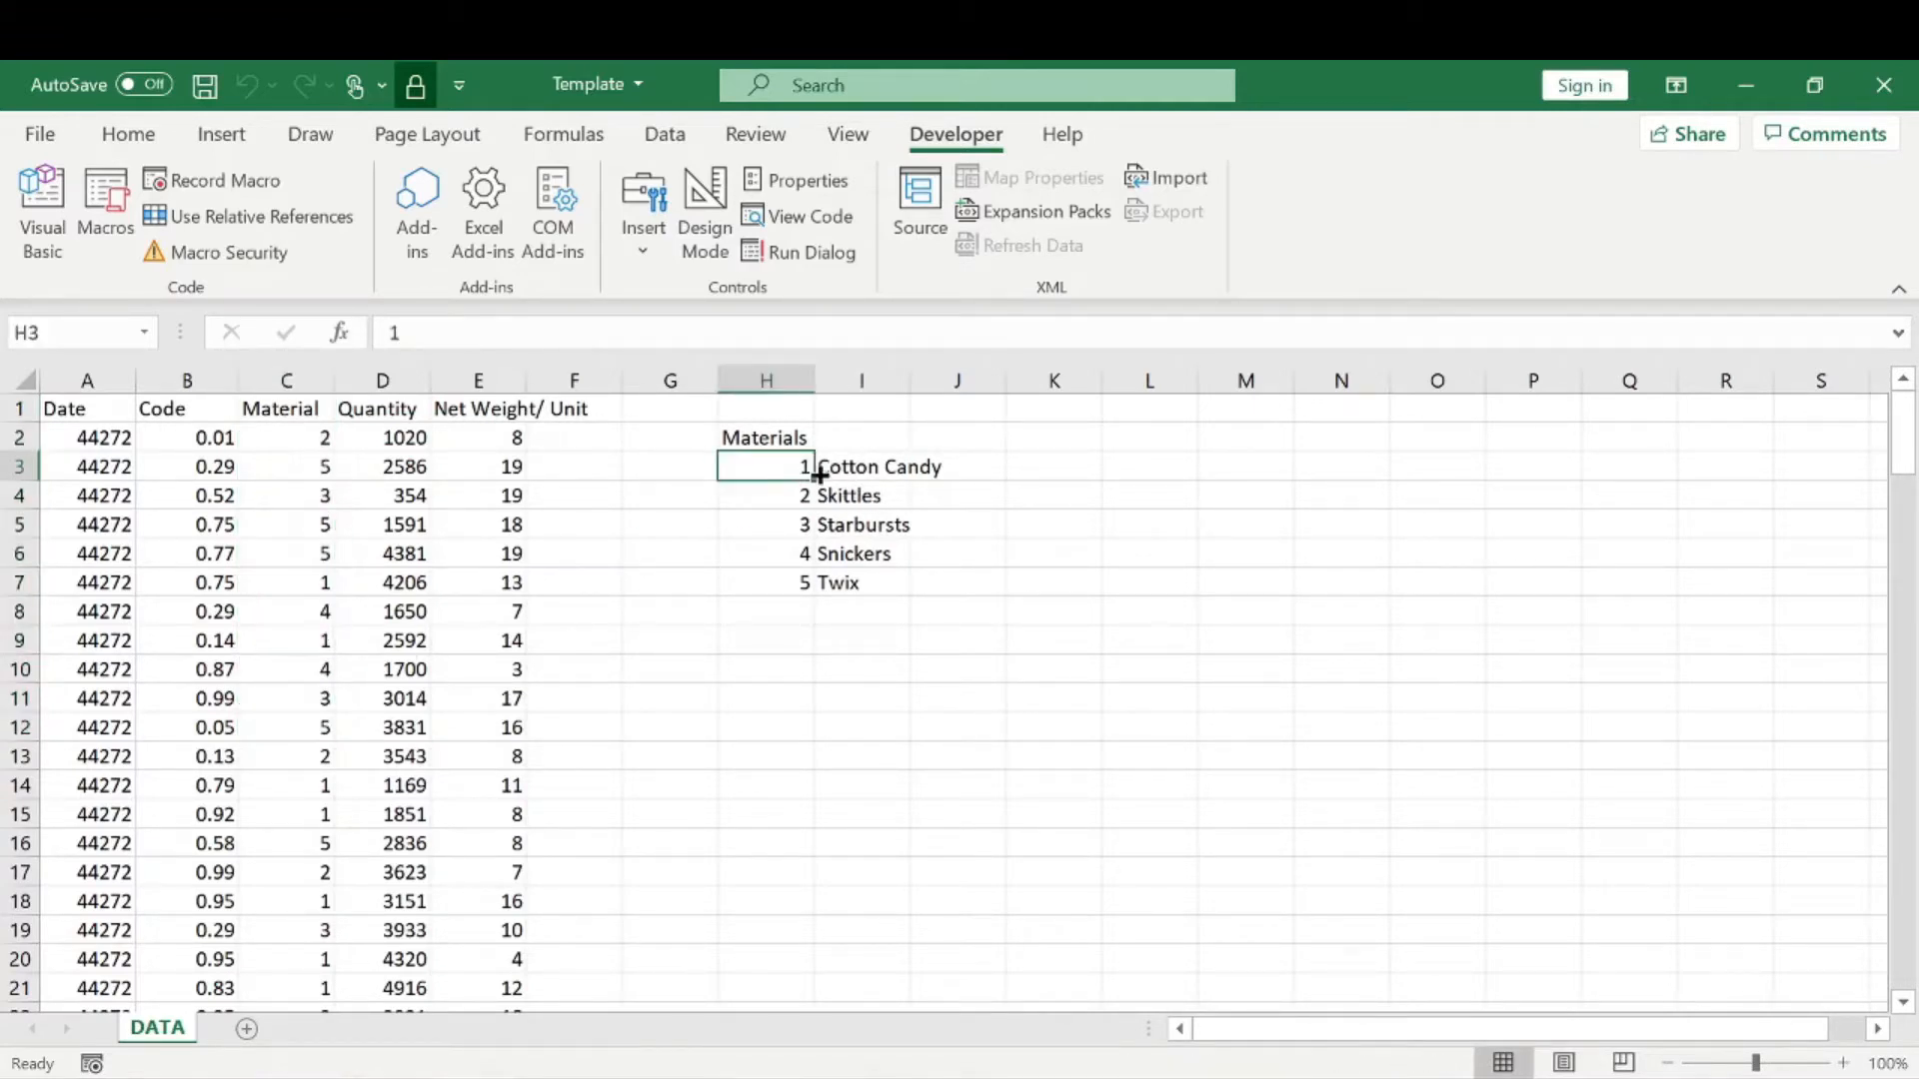
click(850, 469)
click(802, 555)
click(874, 560)
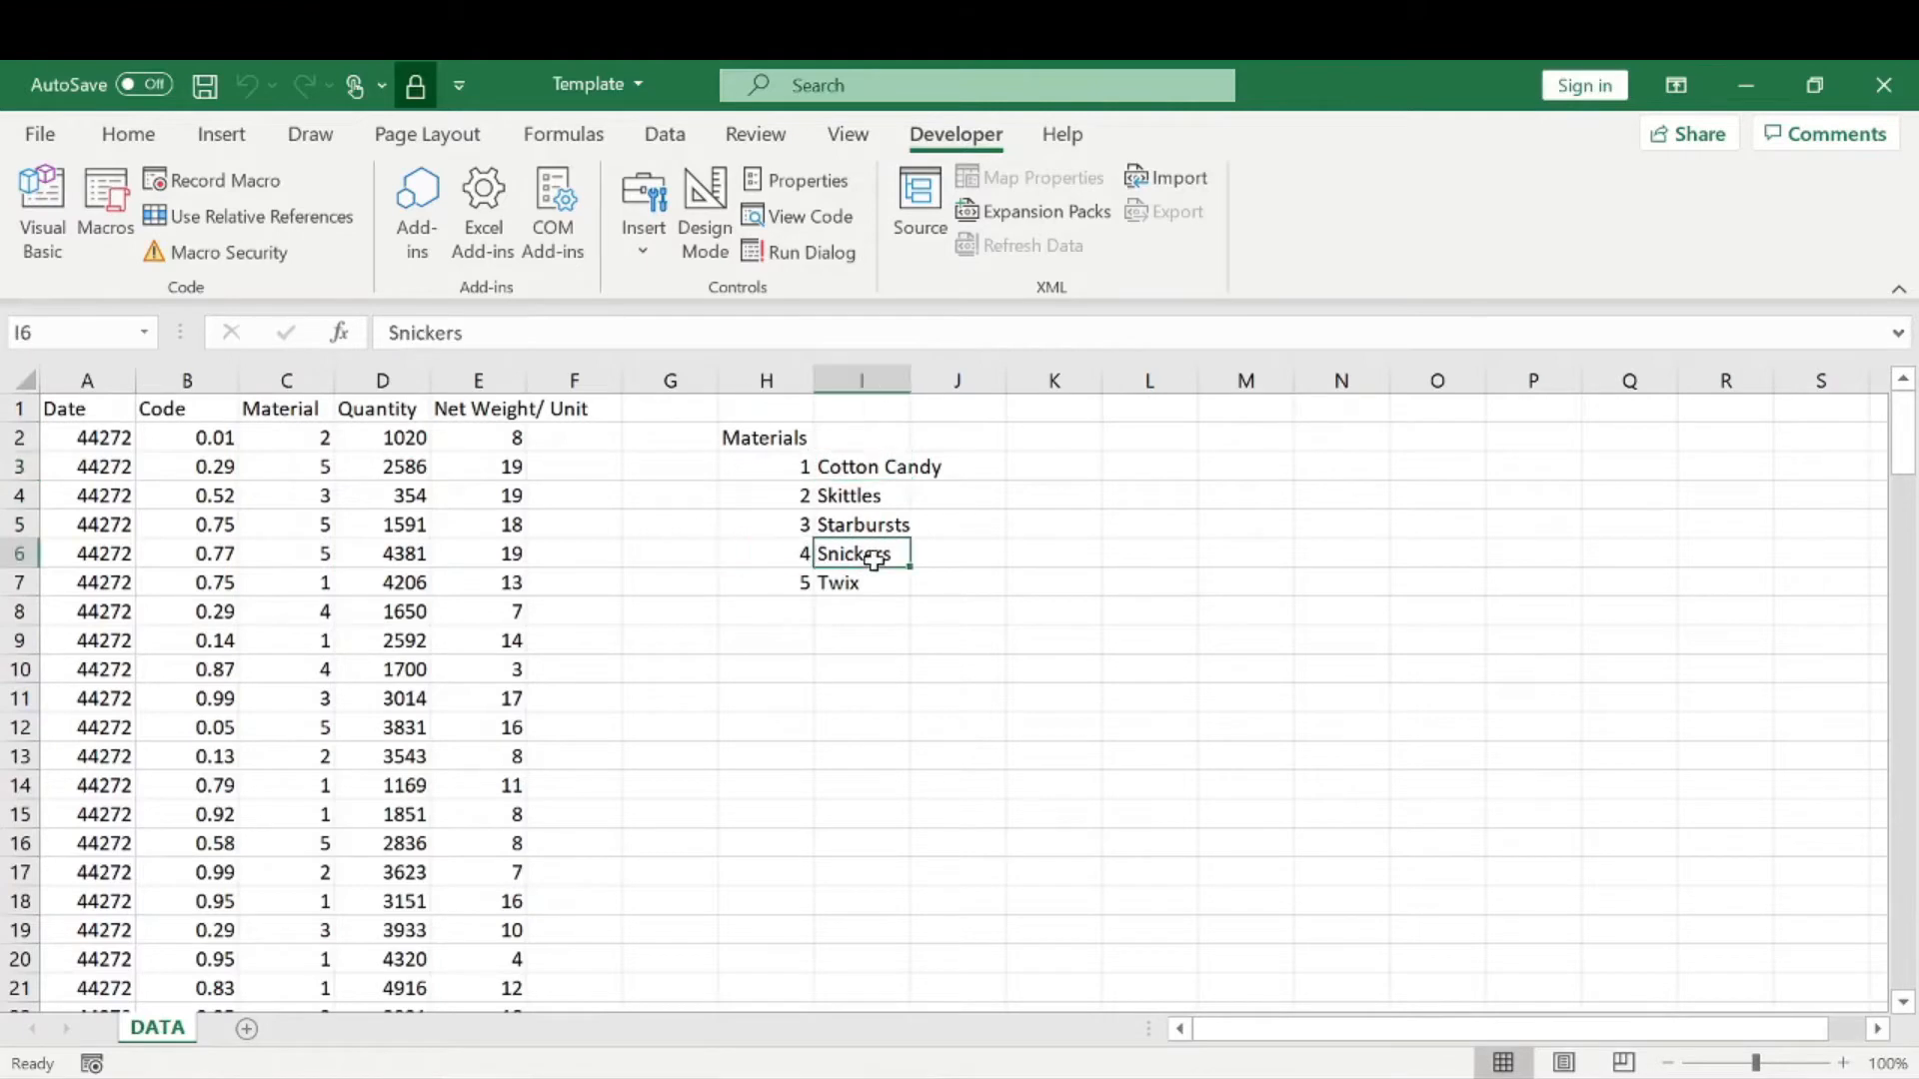
drag(800, 583, 835, 578)
drag(290, 408, 299, 753)
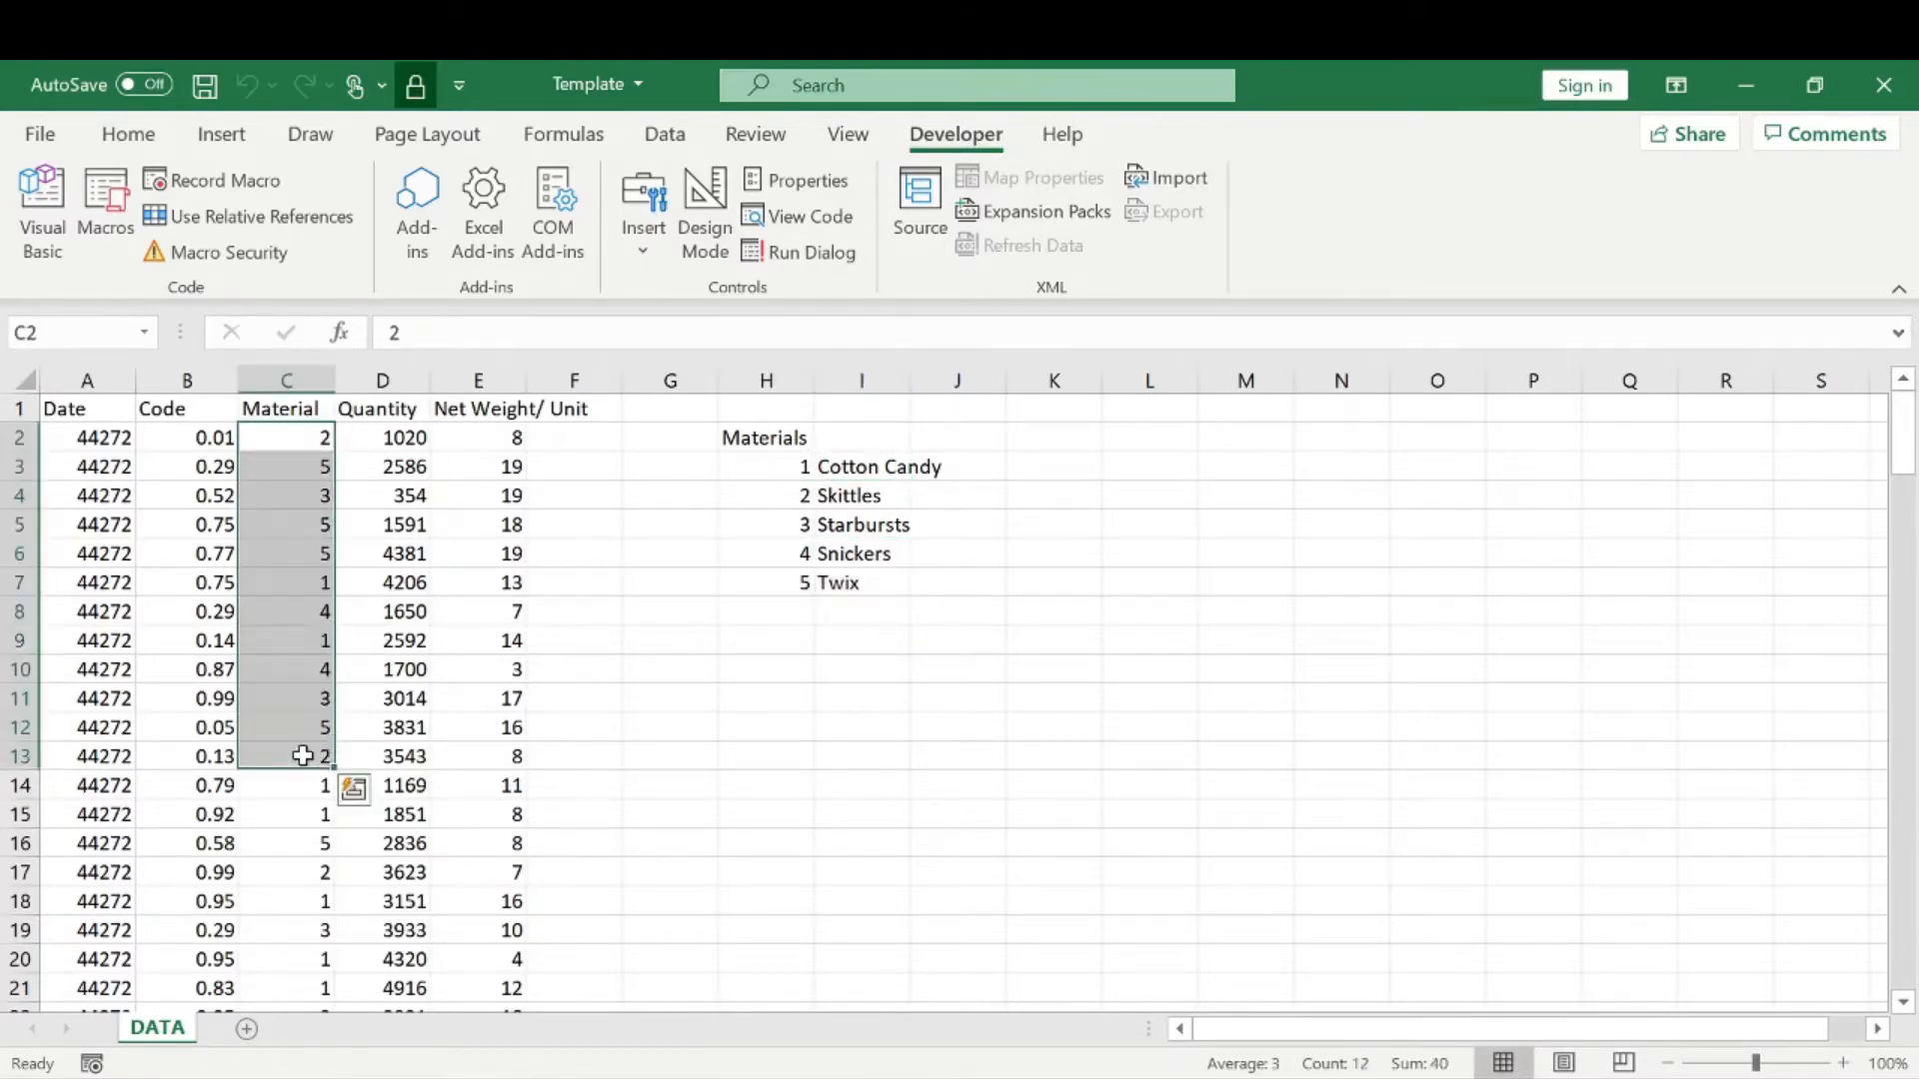
click(635, 589)
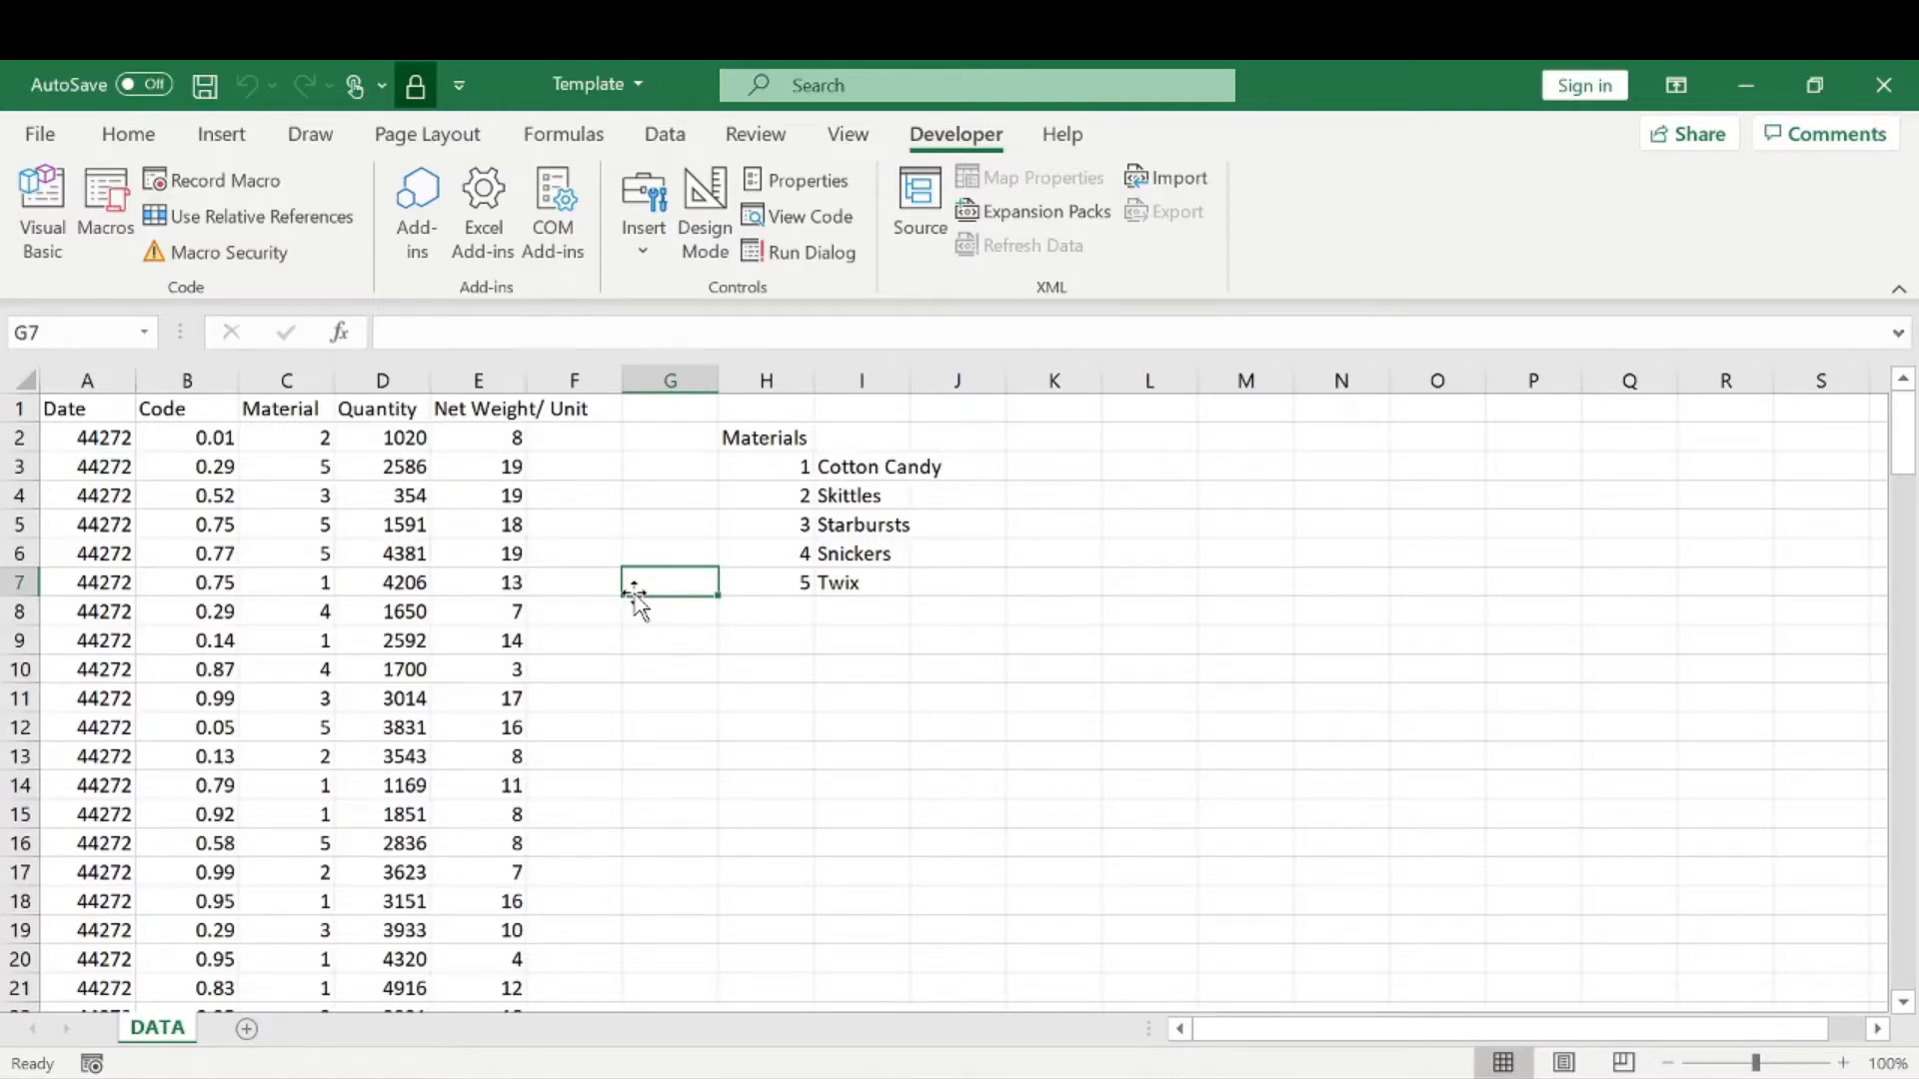
drag(82, 412, 723, 720)
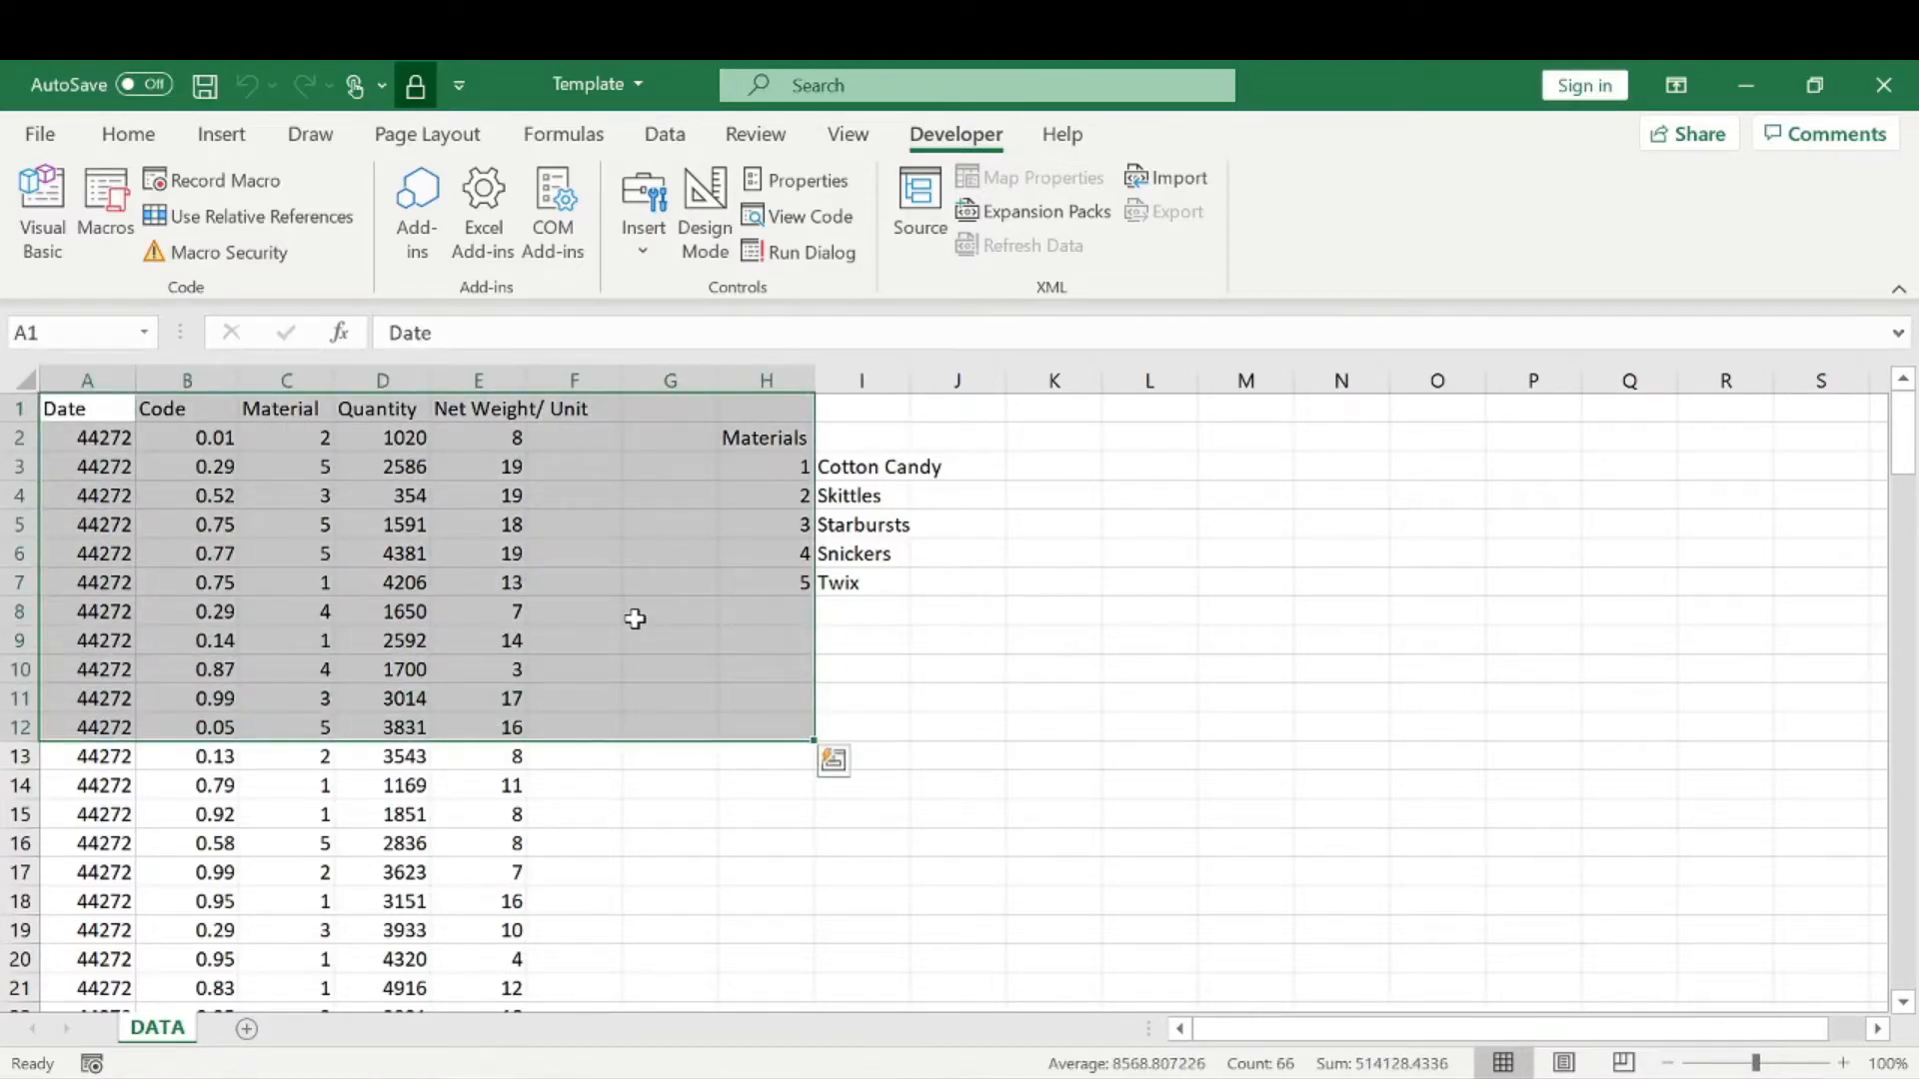
click(575, 526)
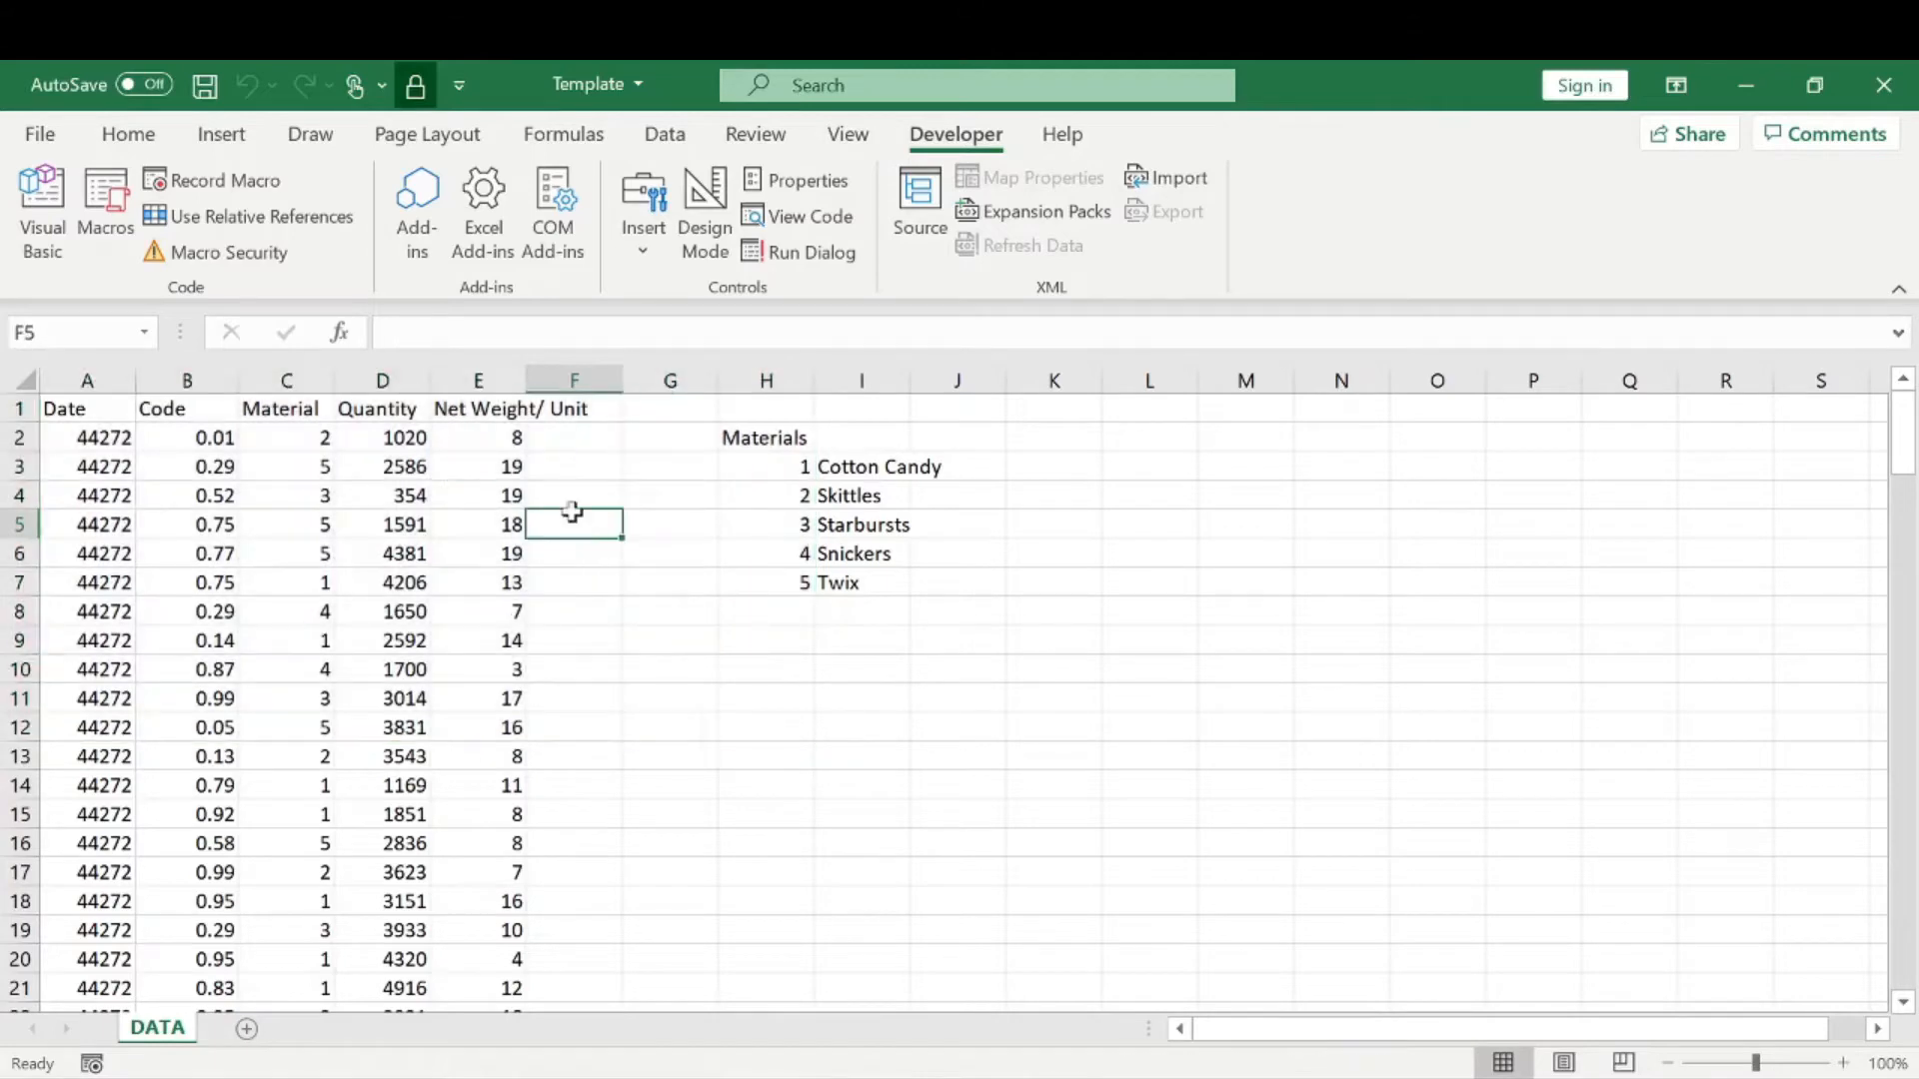
Save the workbook to the Desktop as an Excel Macro-Enabled Workbook named Template, replacing the existing file.
click(49, 143)
key(Escape)
click(124, 138)
click(42, 134)
click(139, 553)
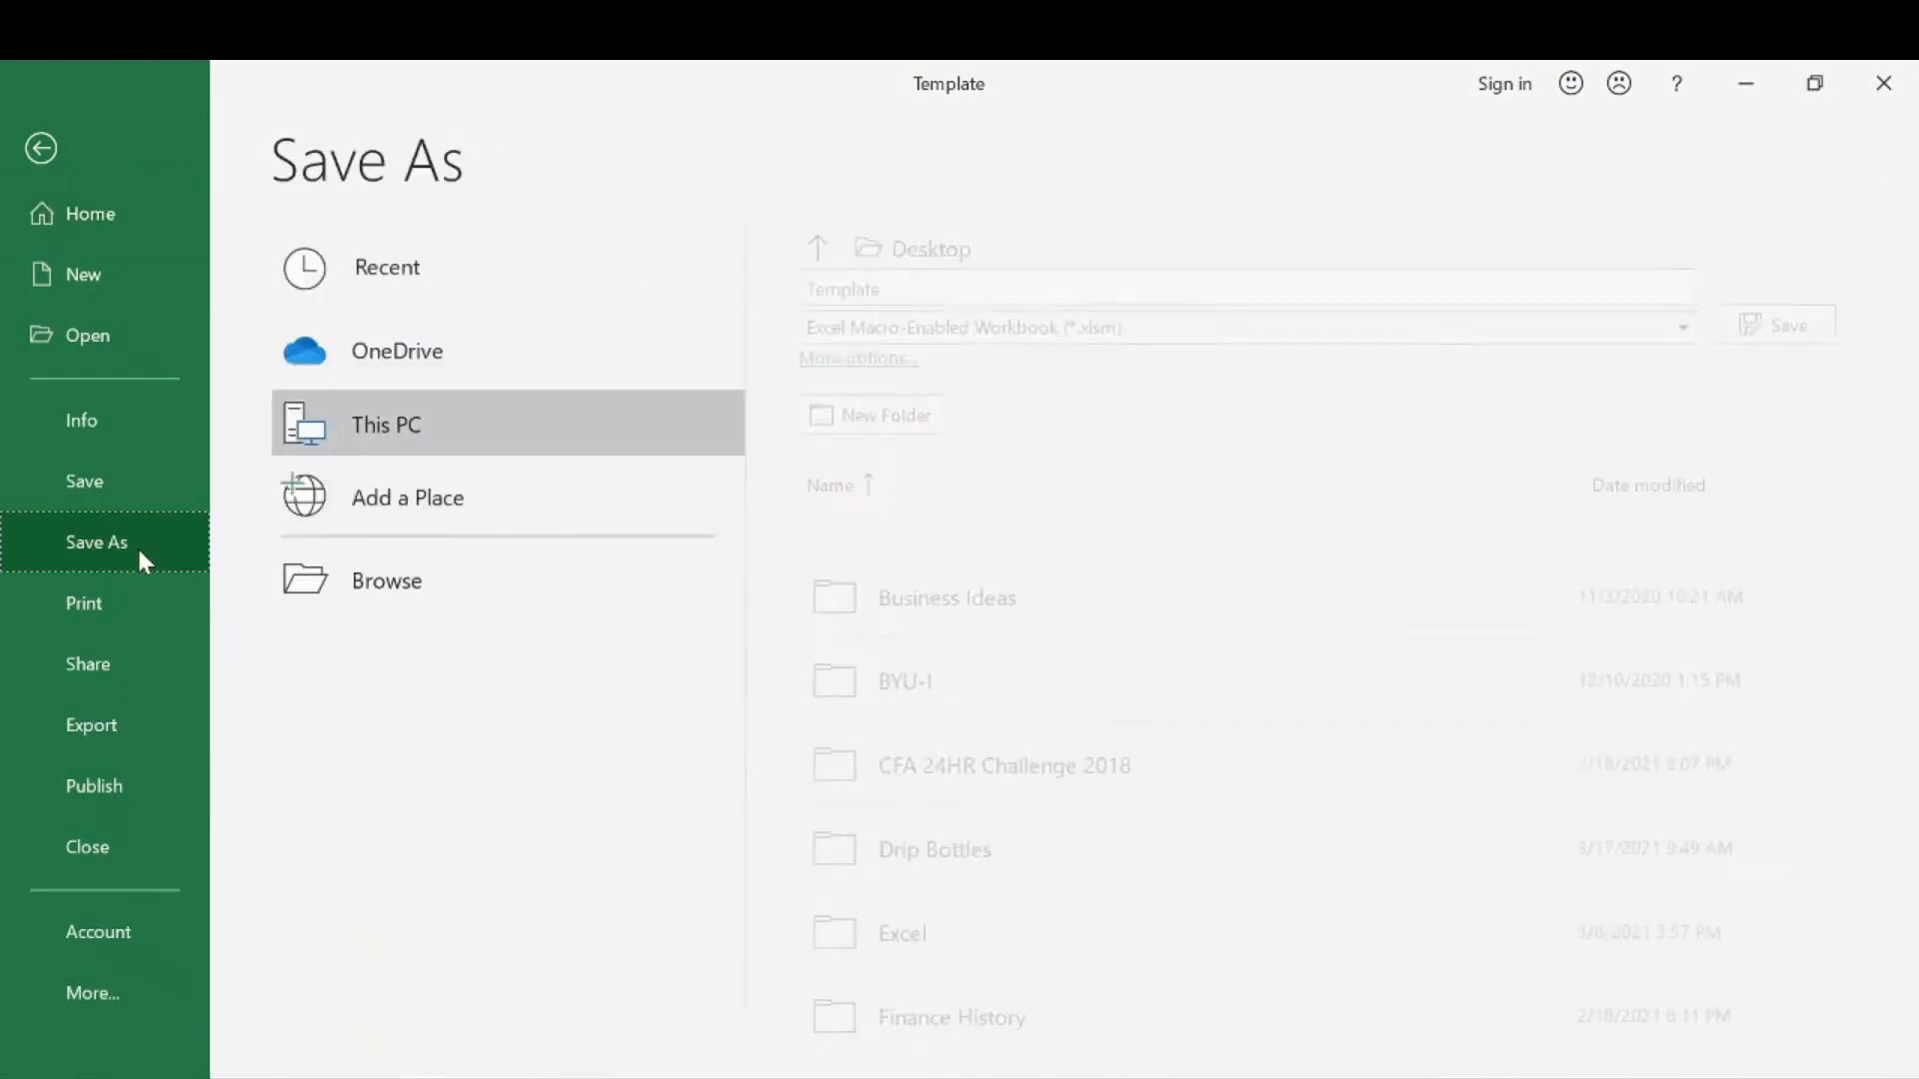
click(406, 584)
click(418, 592)
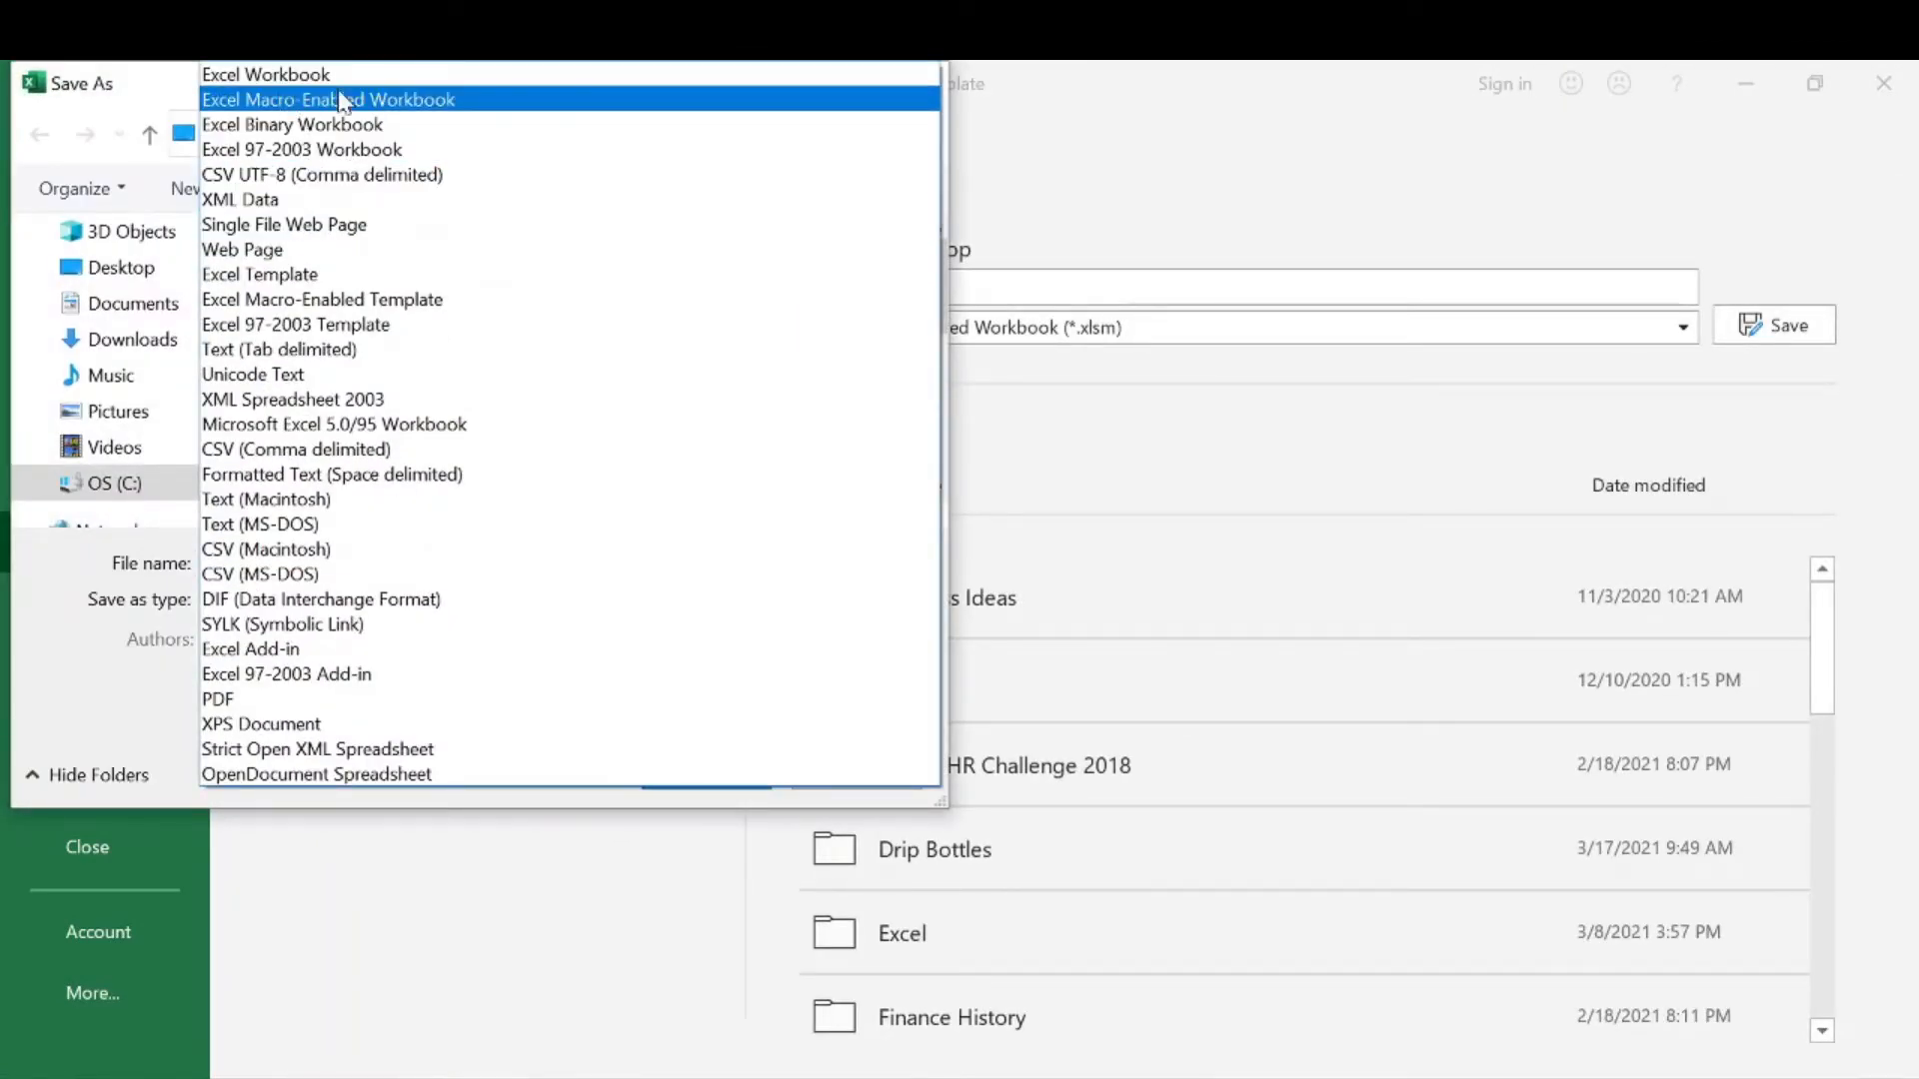
click(505, 100)
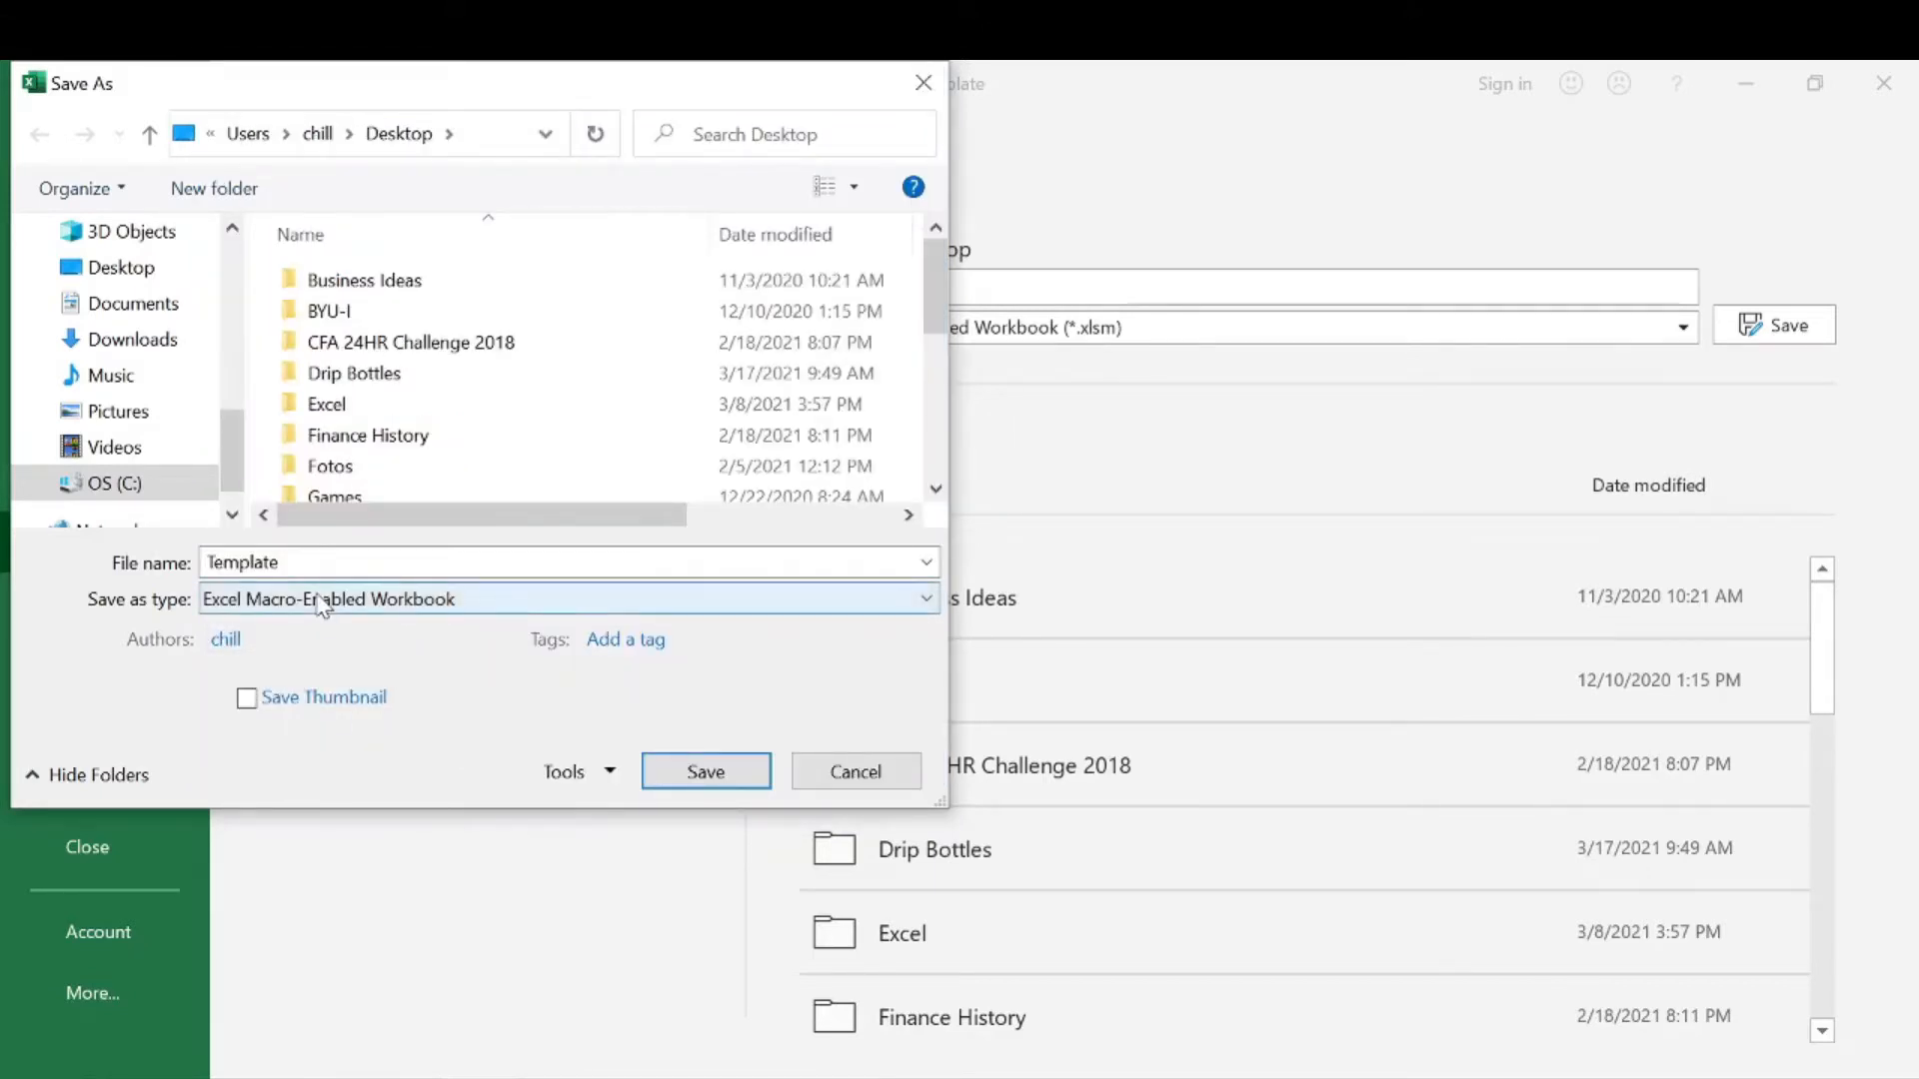
click(705, 772)
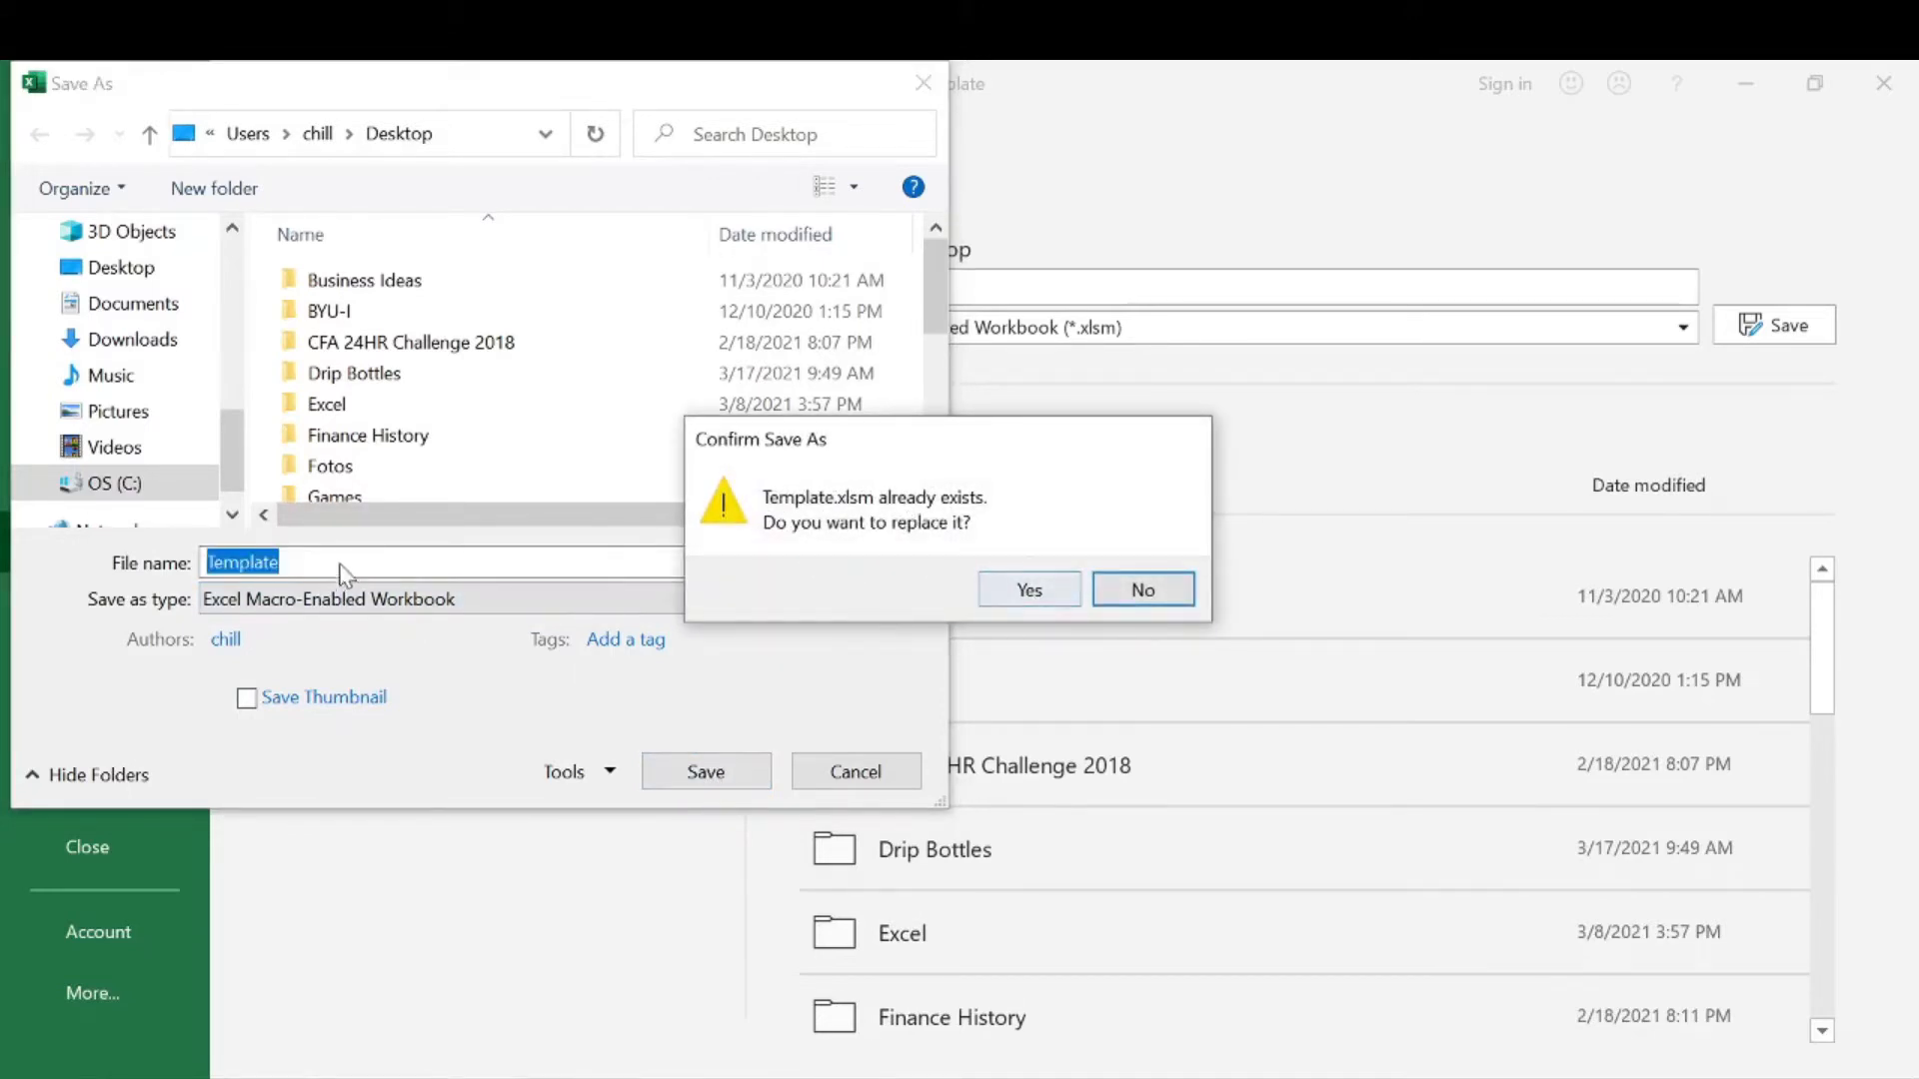
click(1028, 590)
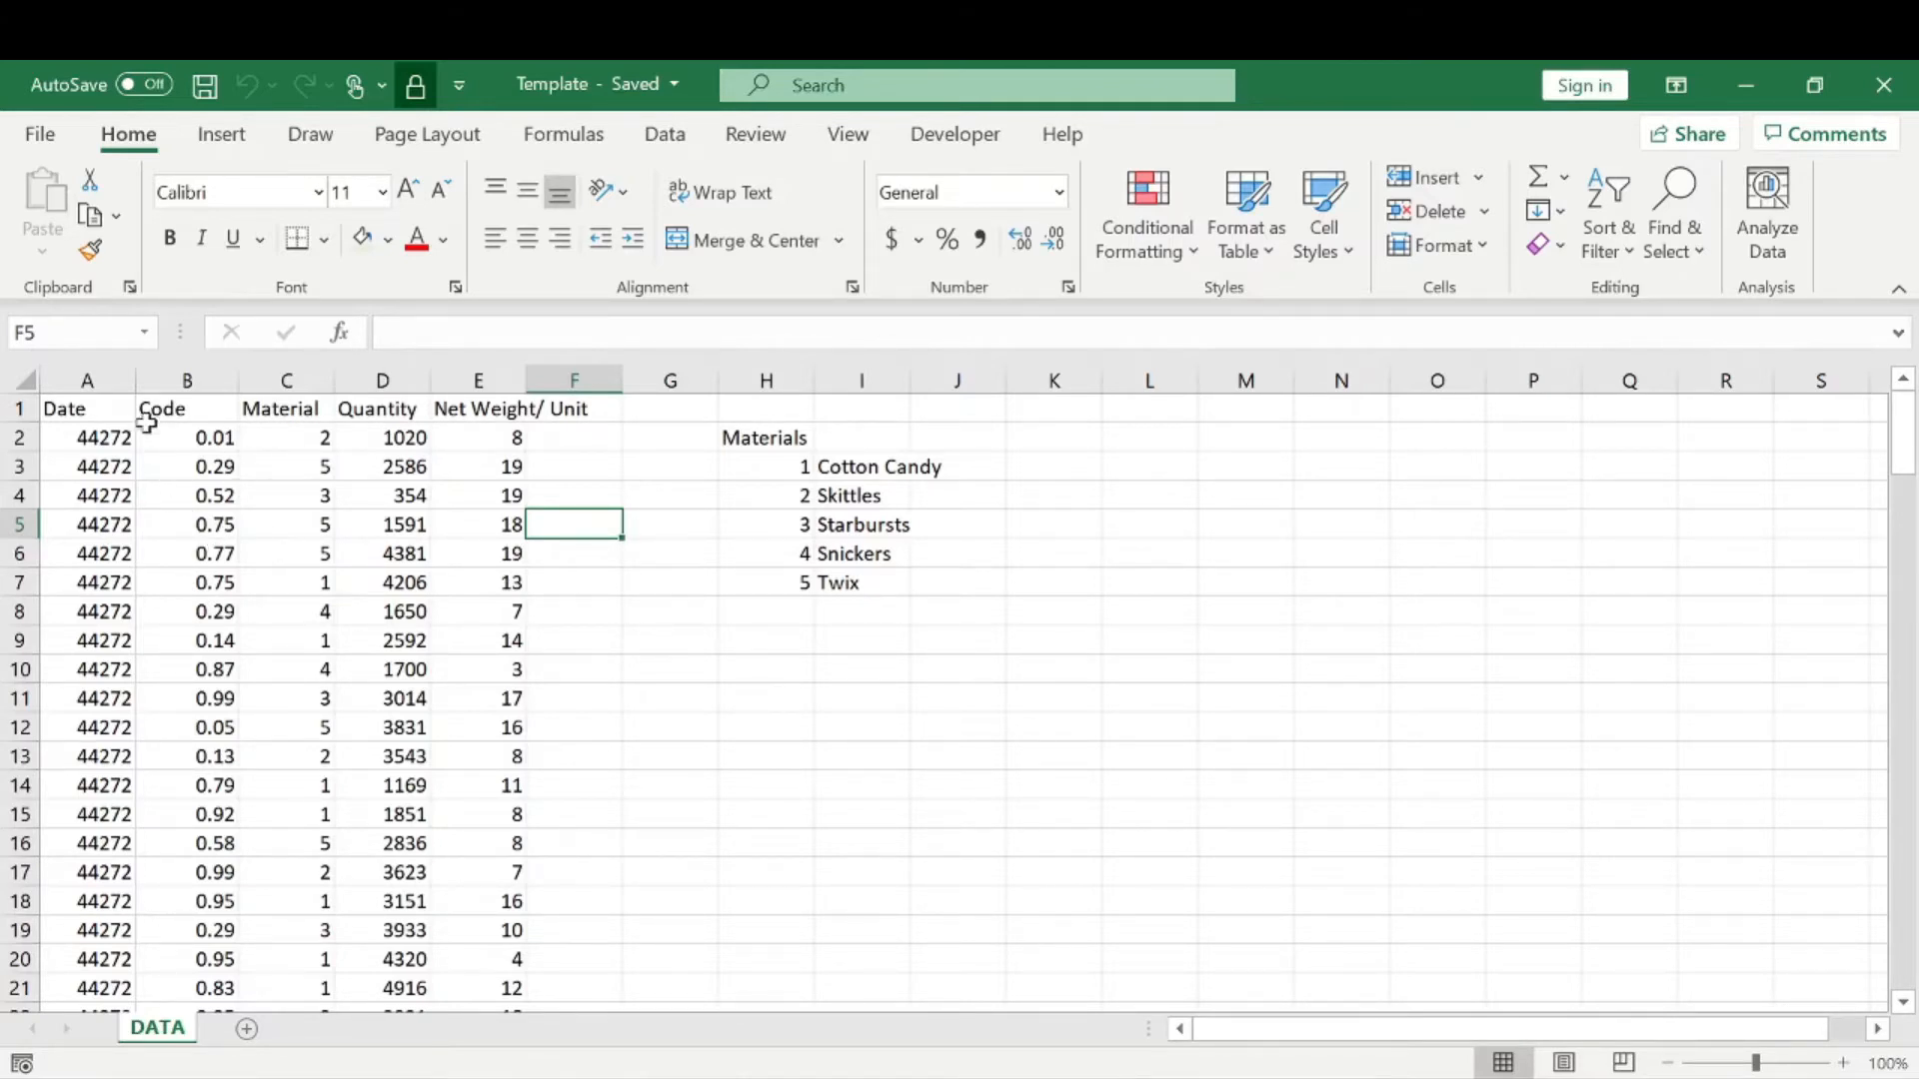
Review the Date values, the Code and Material headers, and the full Quantity column.
drag(96, 440, 444, 576)
click(645, 496)
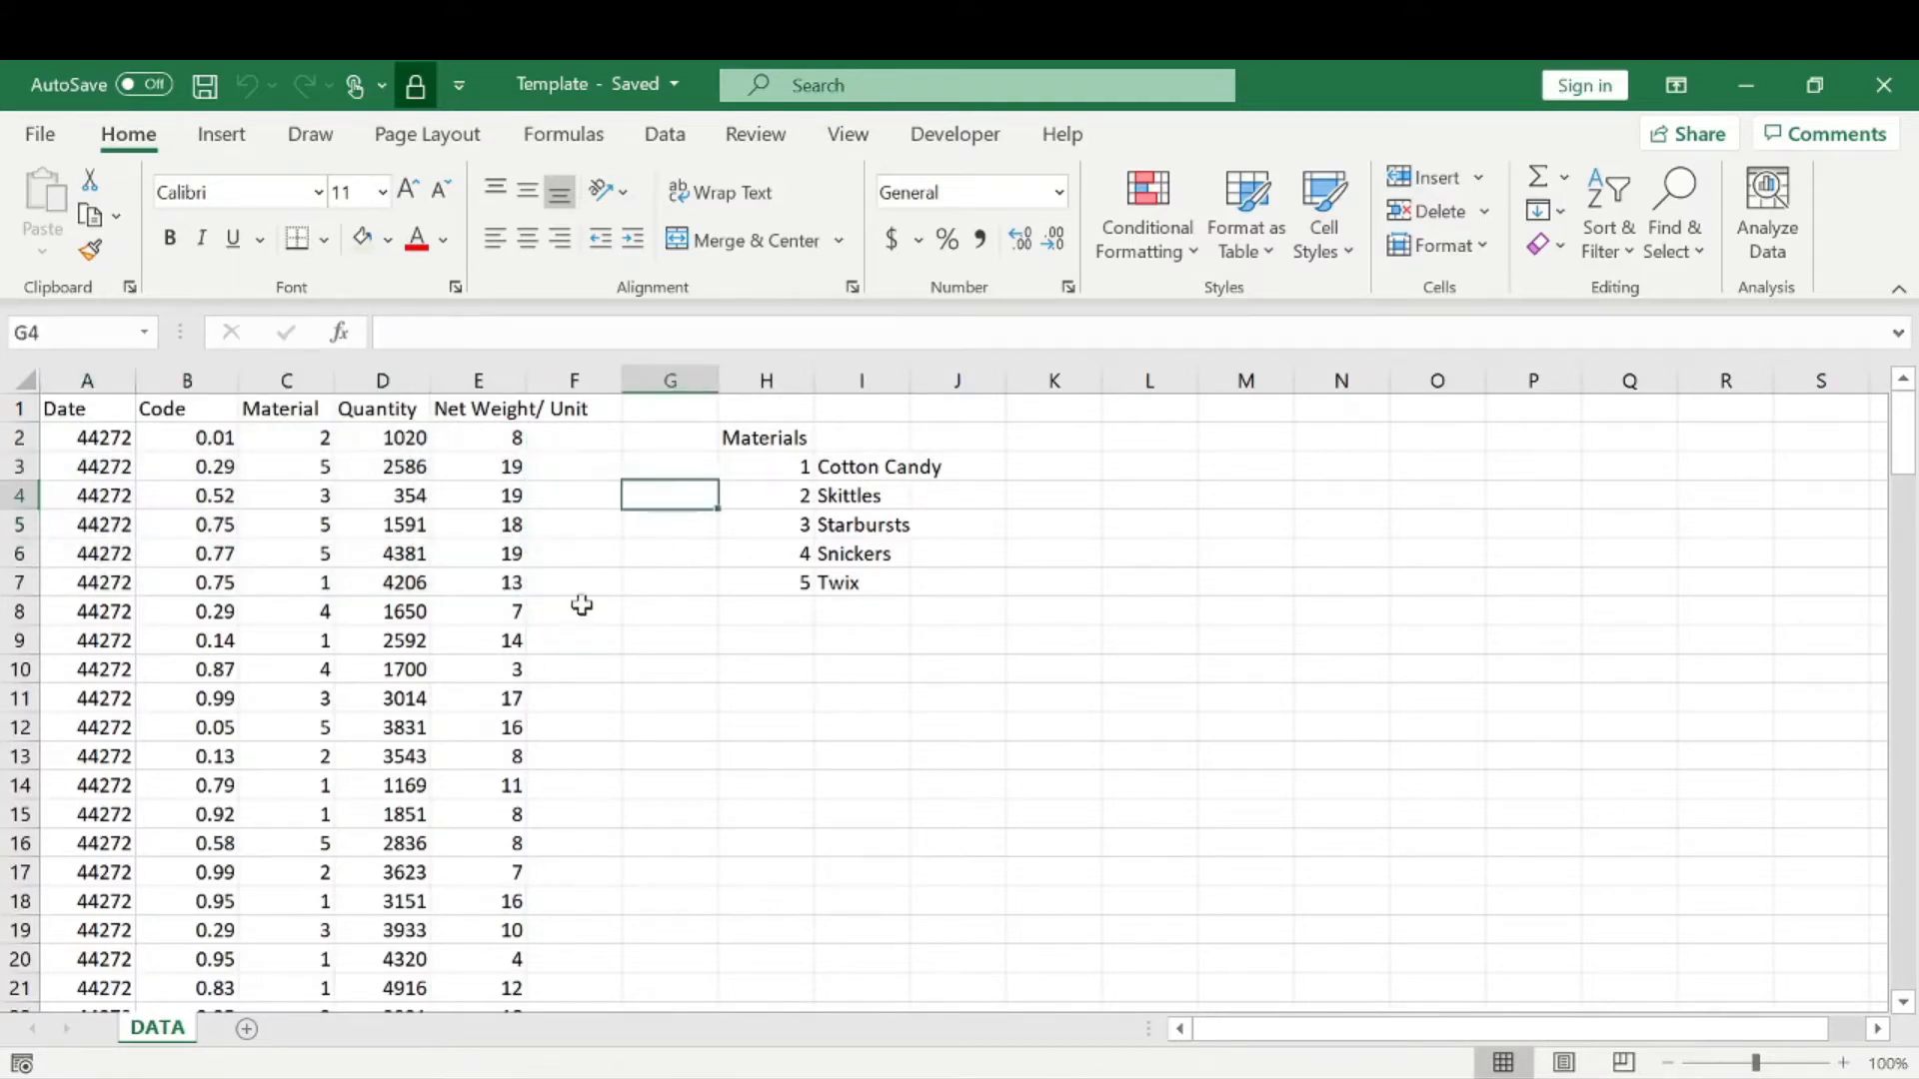
drag(111, 439, 90, 562)
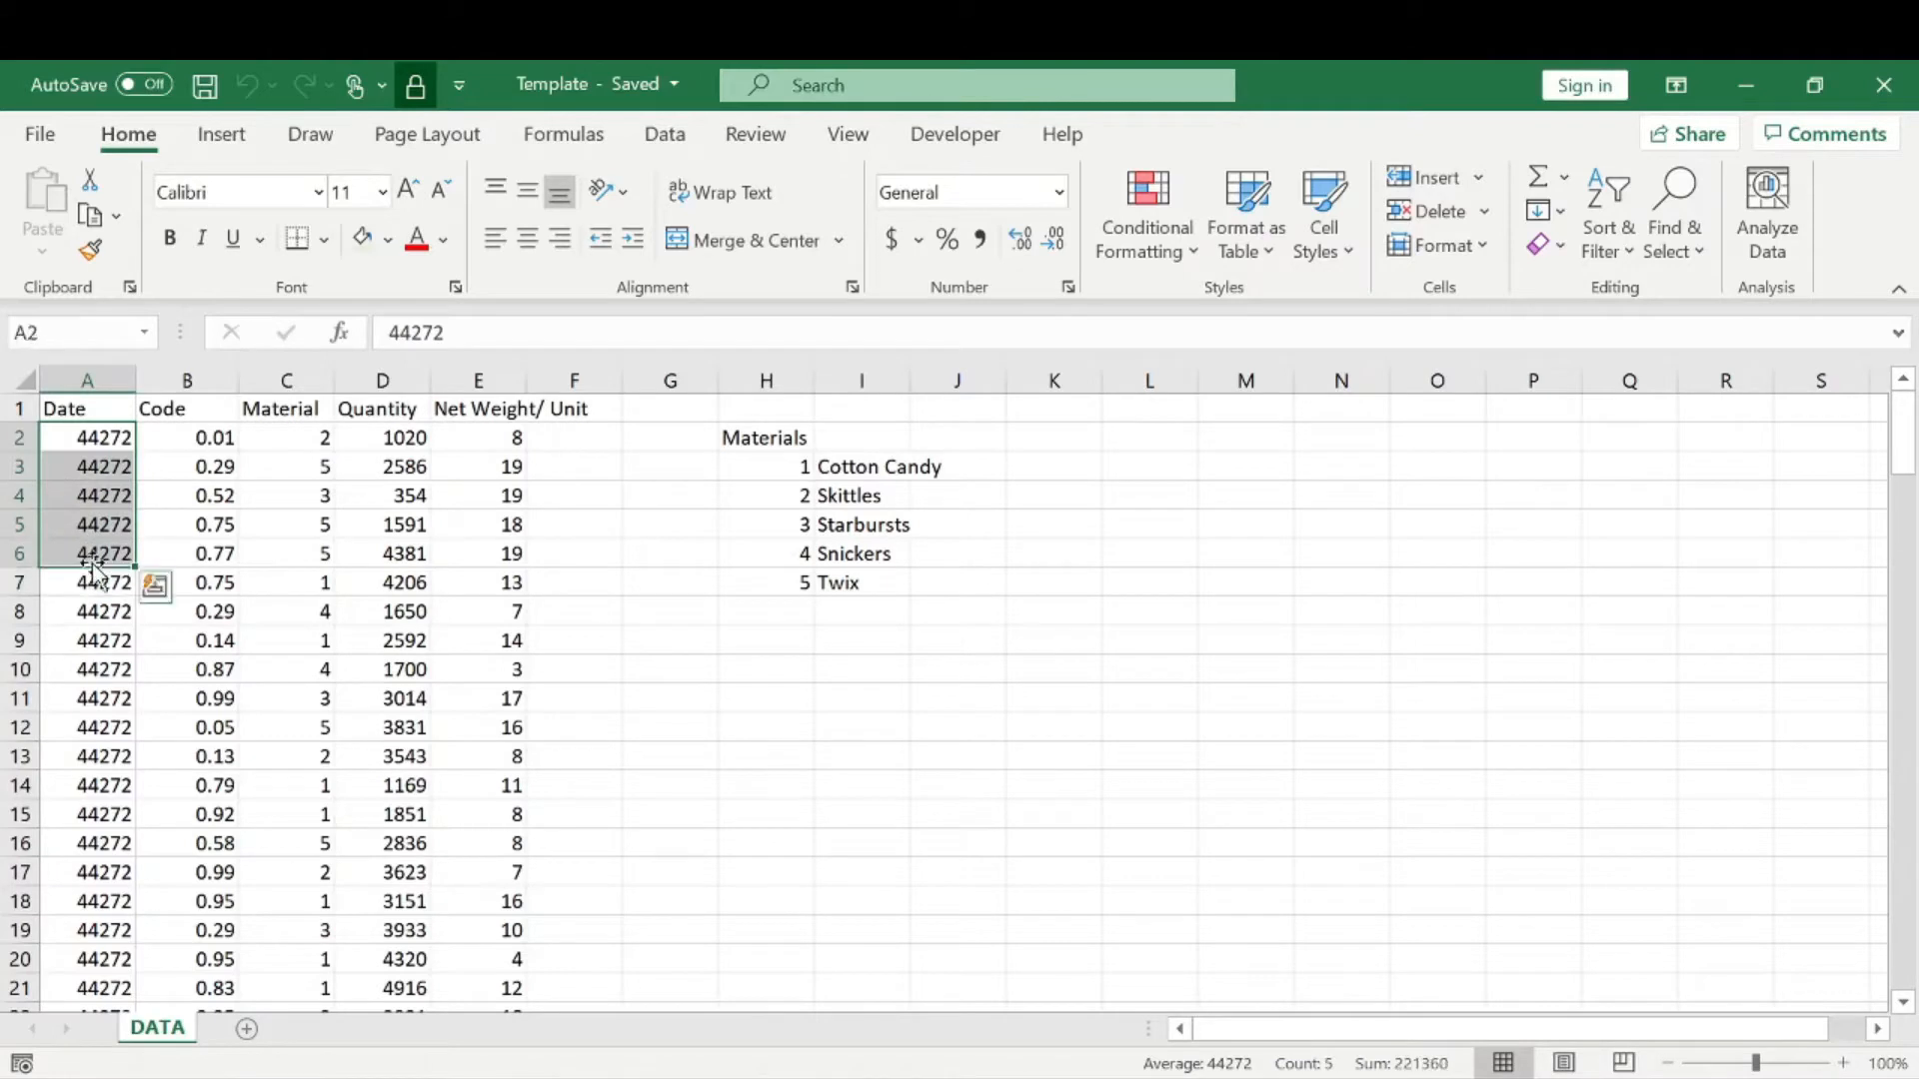
click(292, 499)
drag(117, 439, 101, 643)
click(220, 465)
click(217, 412)
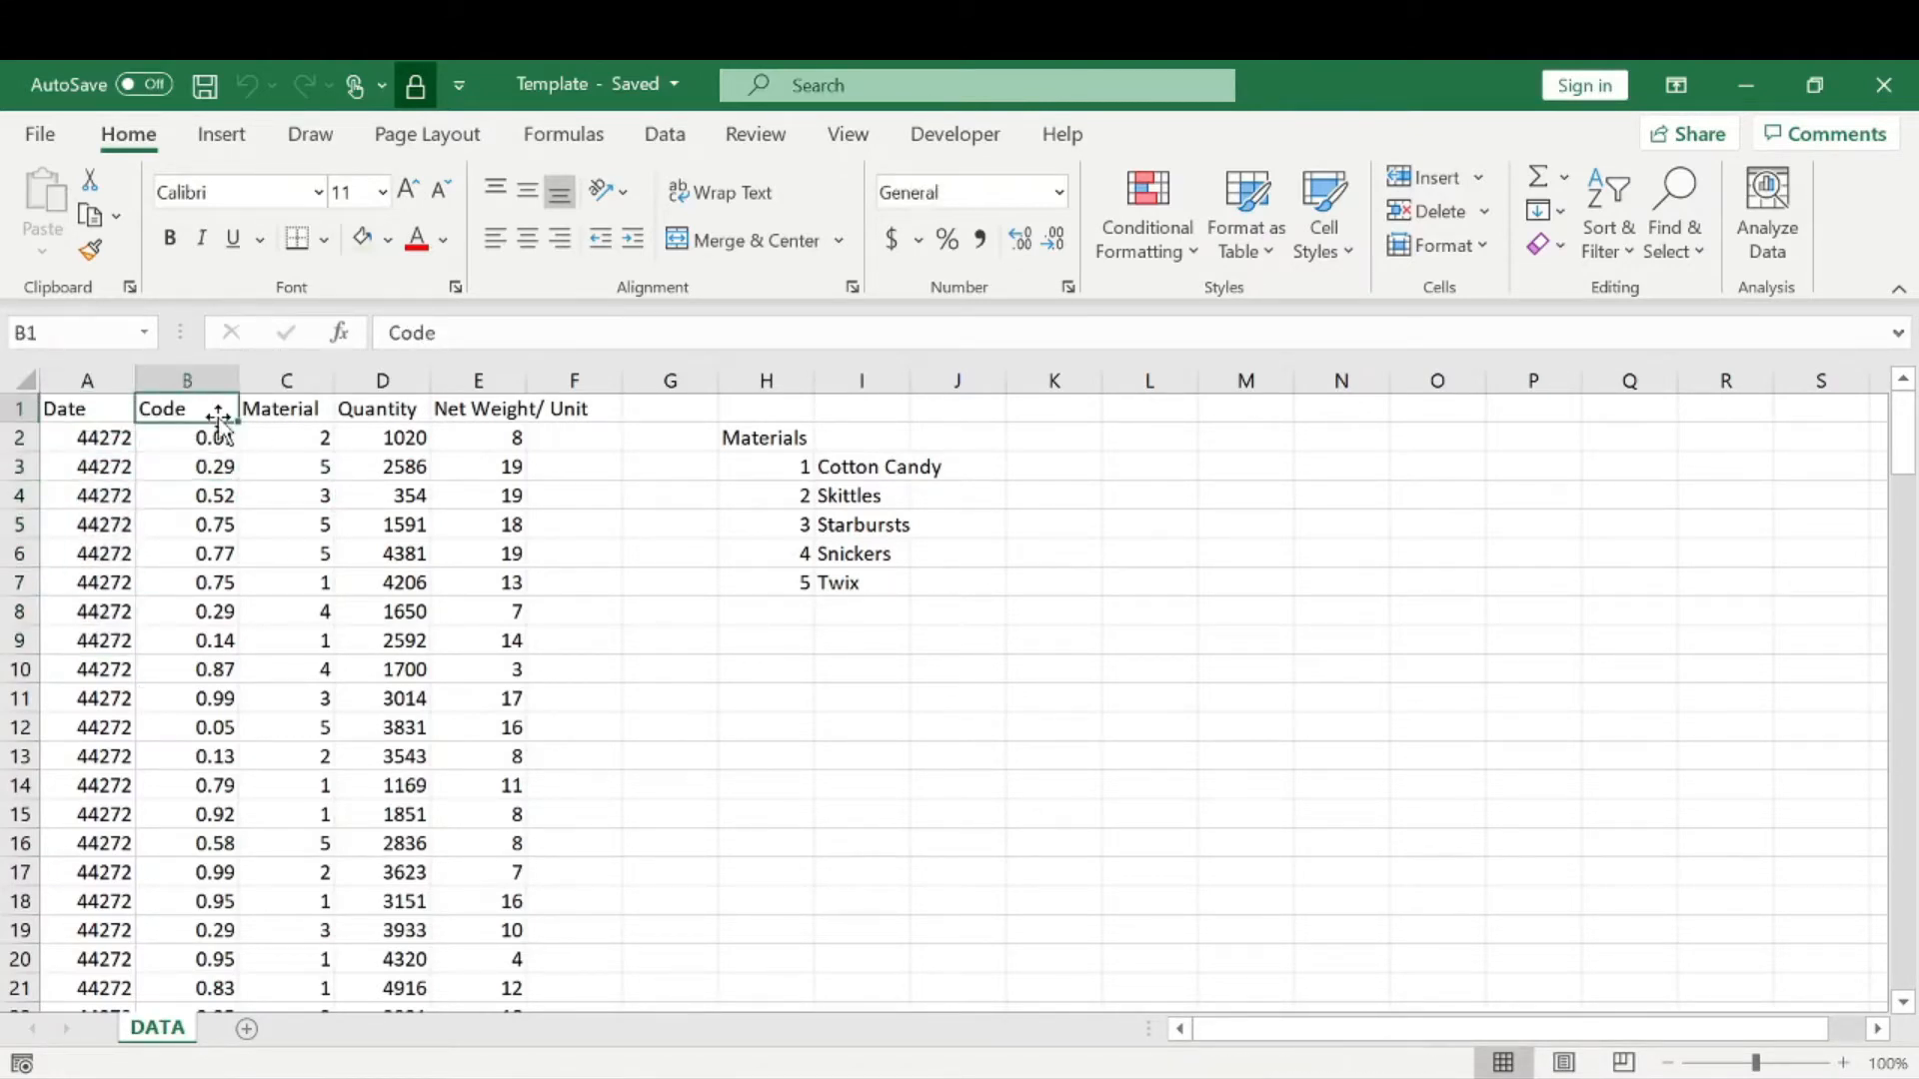
click(272, 409)
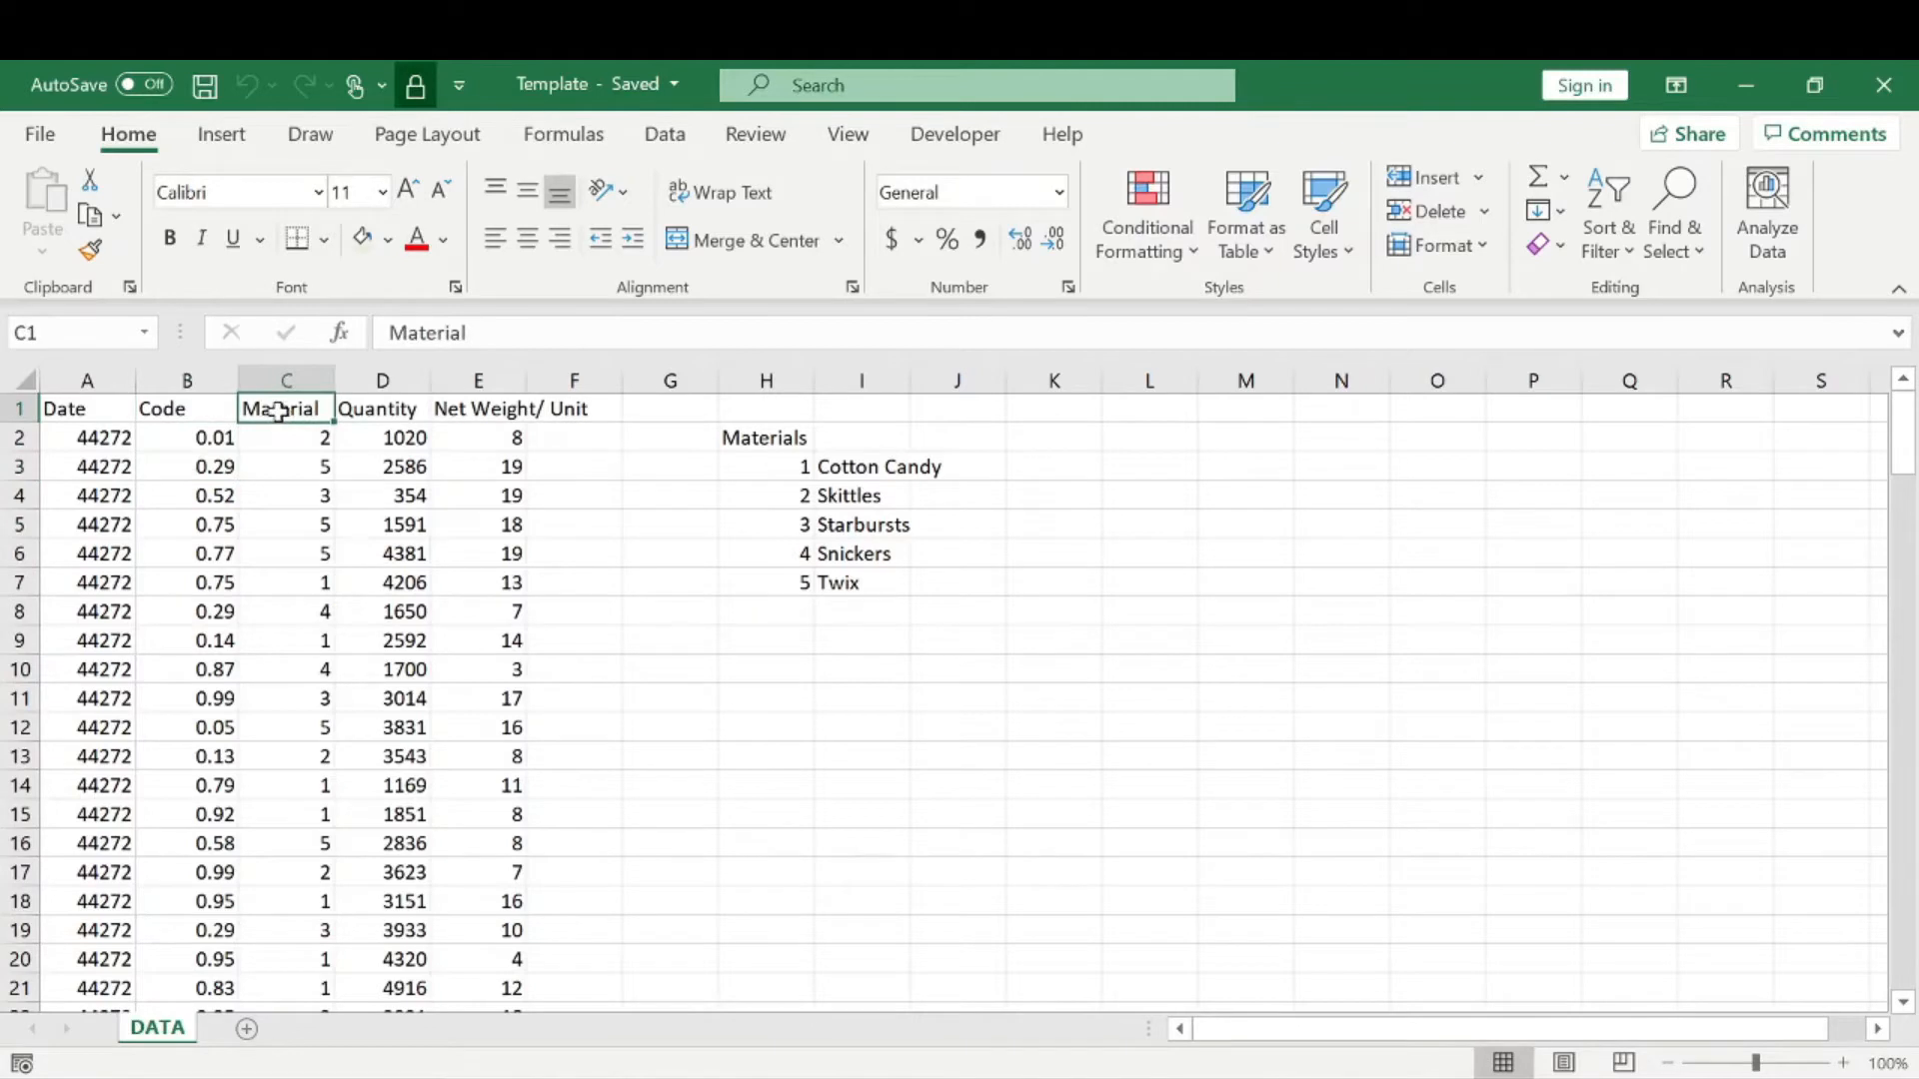
click(376, 398)
key(ctrl+shift+Down)
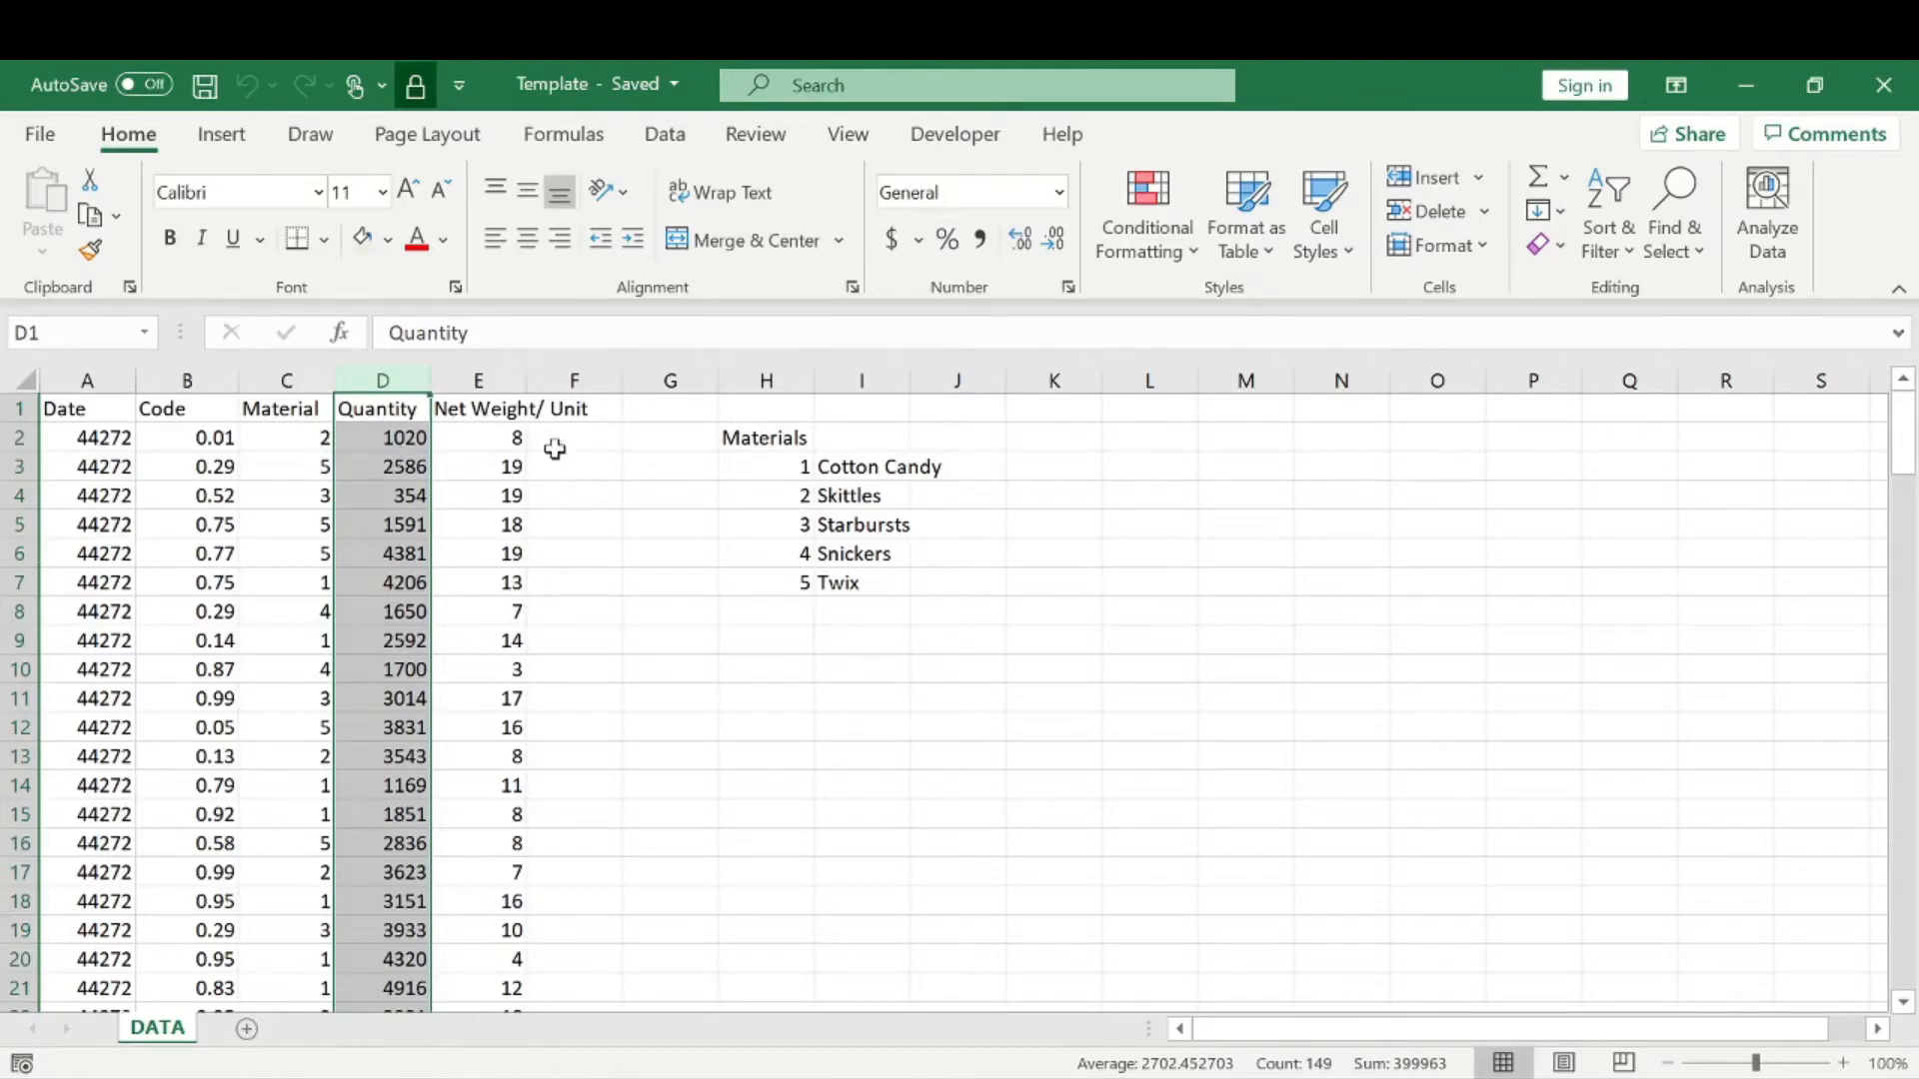
Match the row 3 material and quantity to the Materials list, and check the quantity and net weight per unit in row 2.
drag(860, 465, 861, 584)
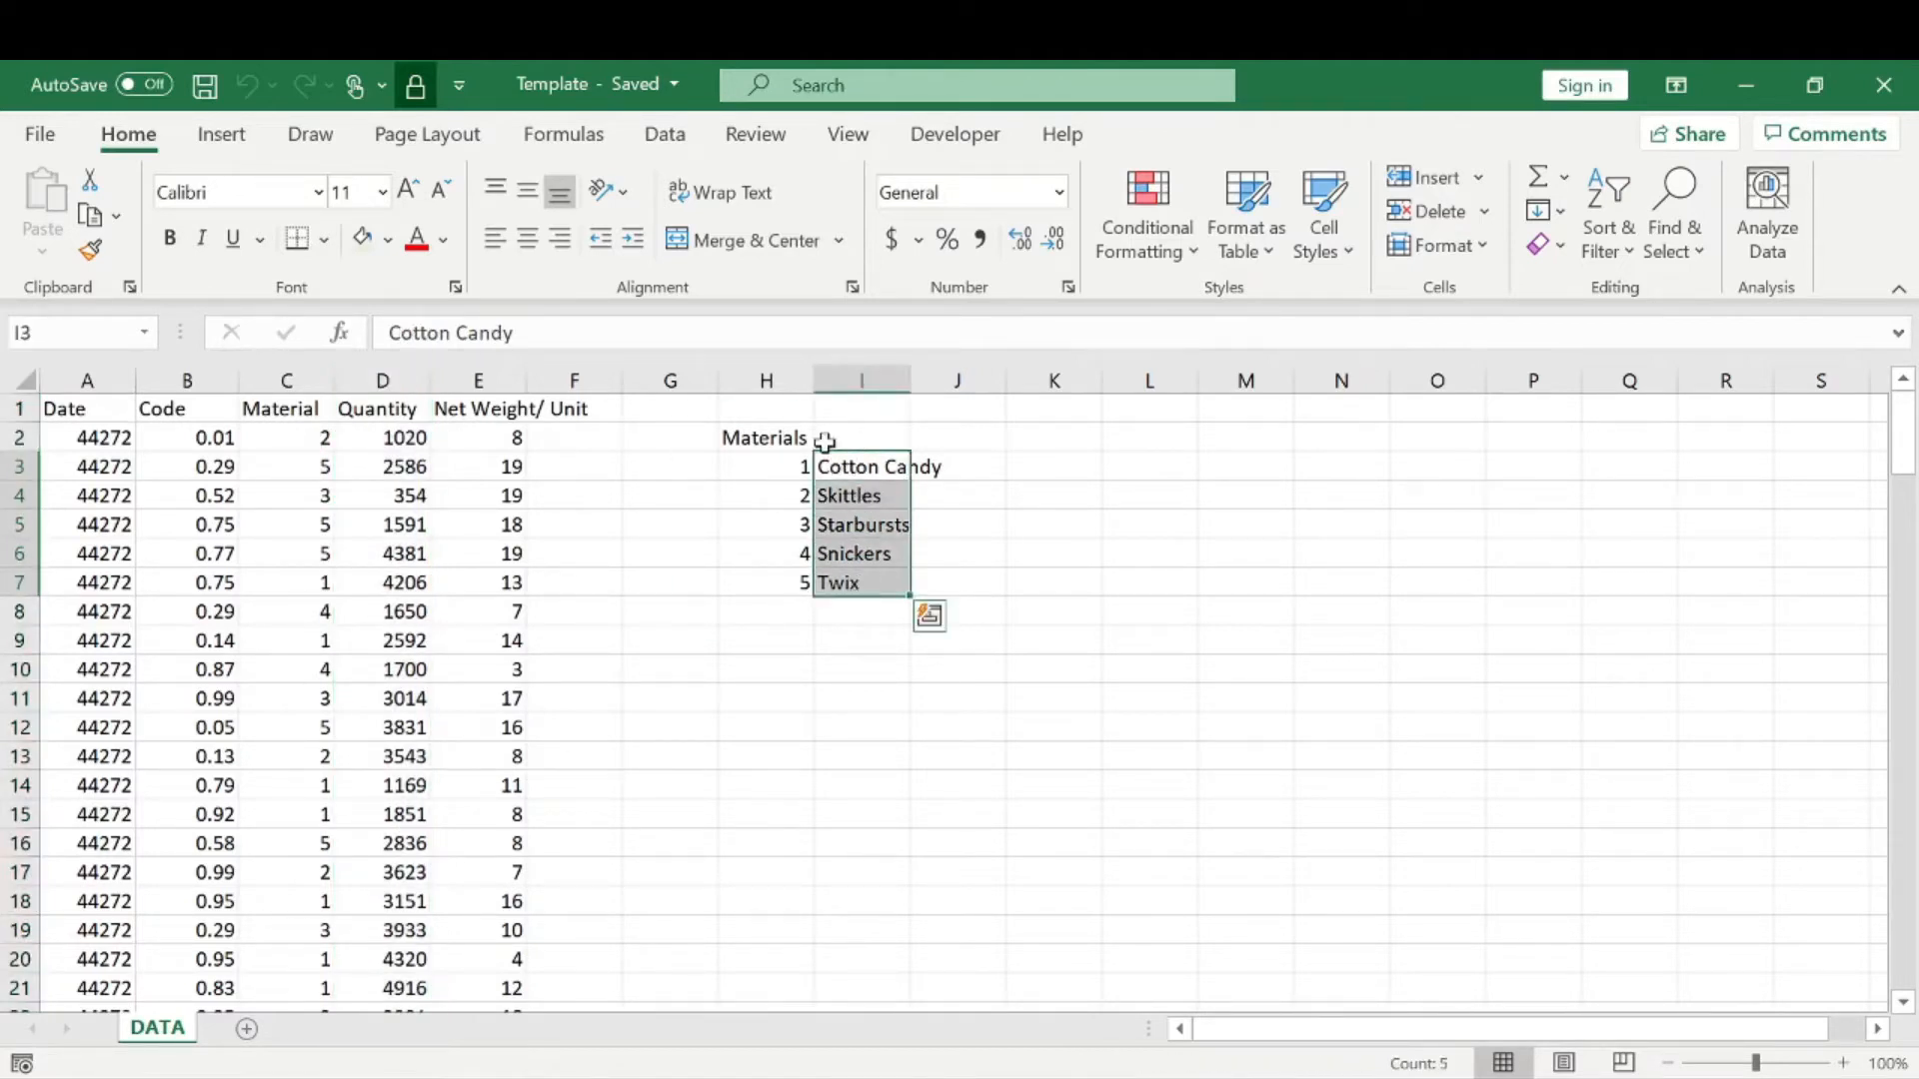
click(330, 465)
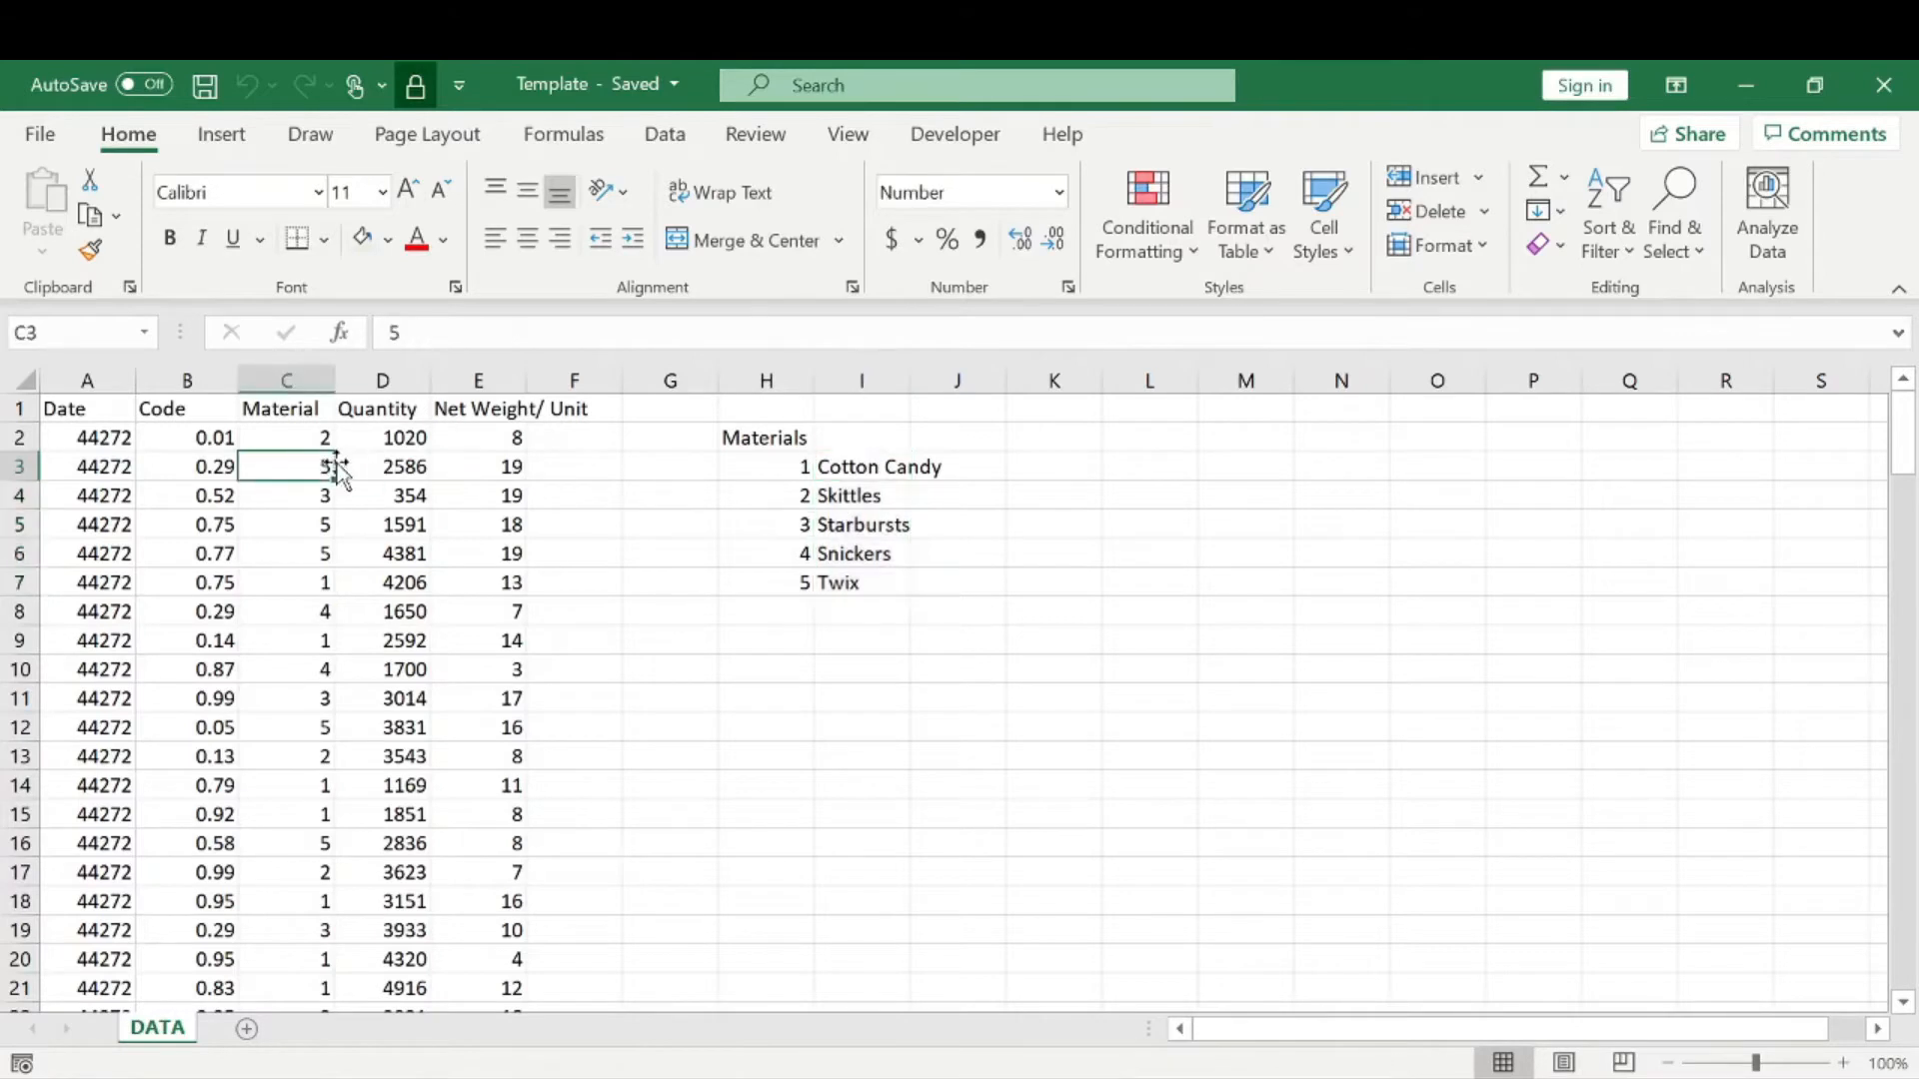
click(414, 468)
click(839, 583)
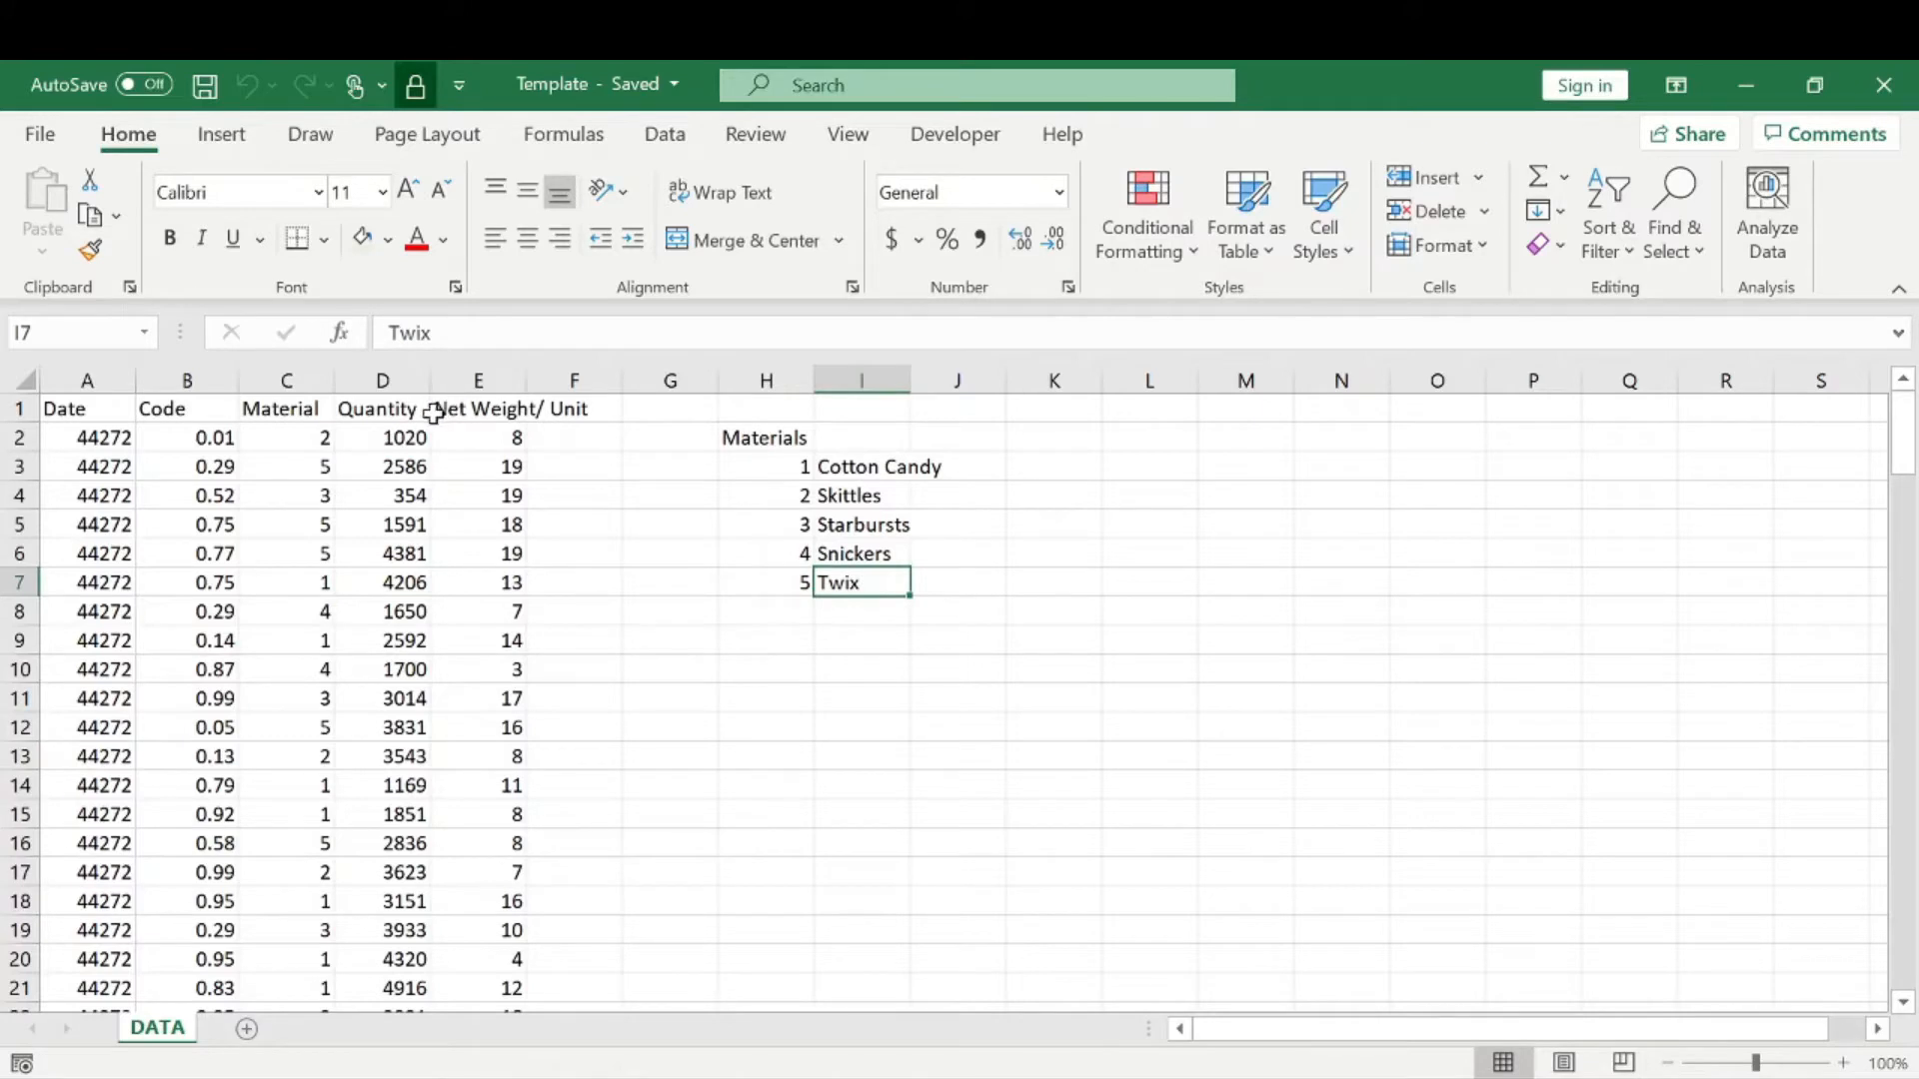
click(609, 413)
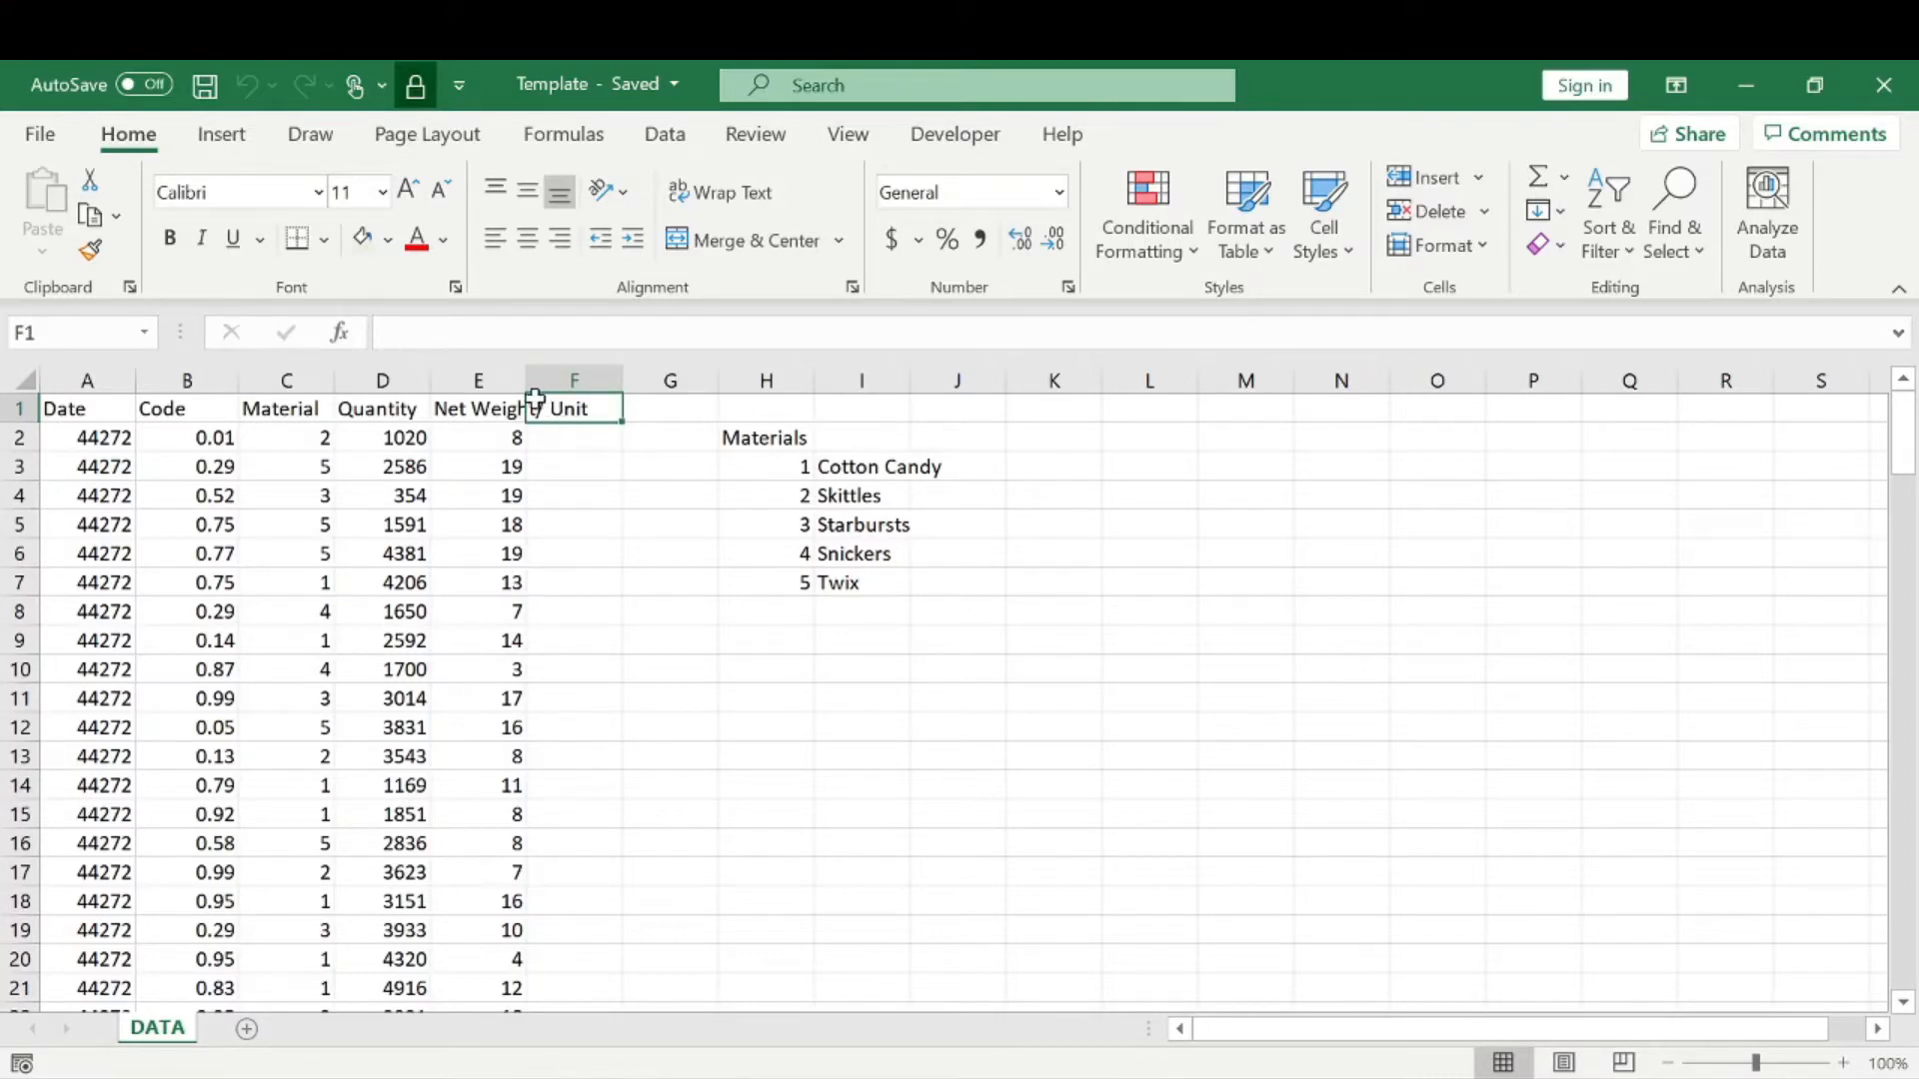
click(418, 437)
click(506, 431)
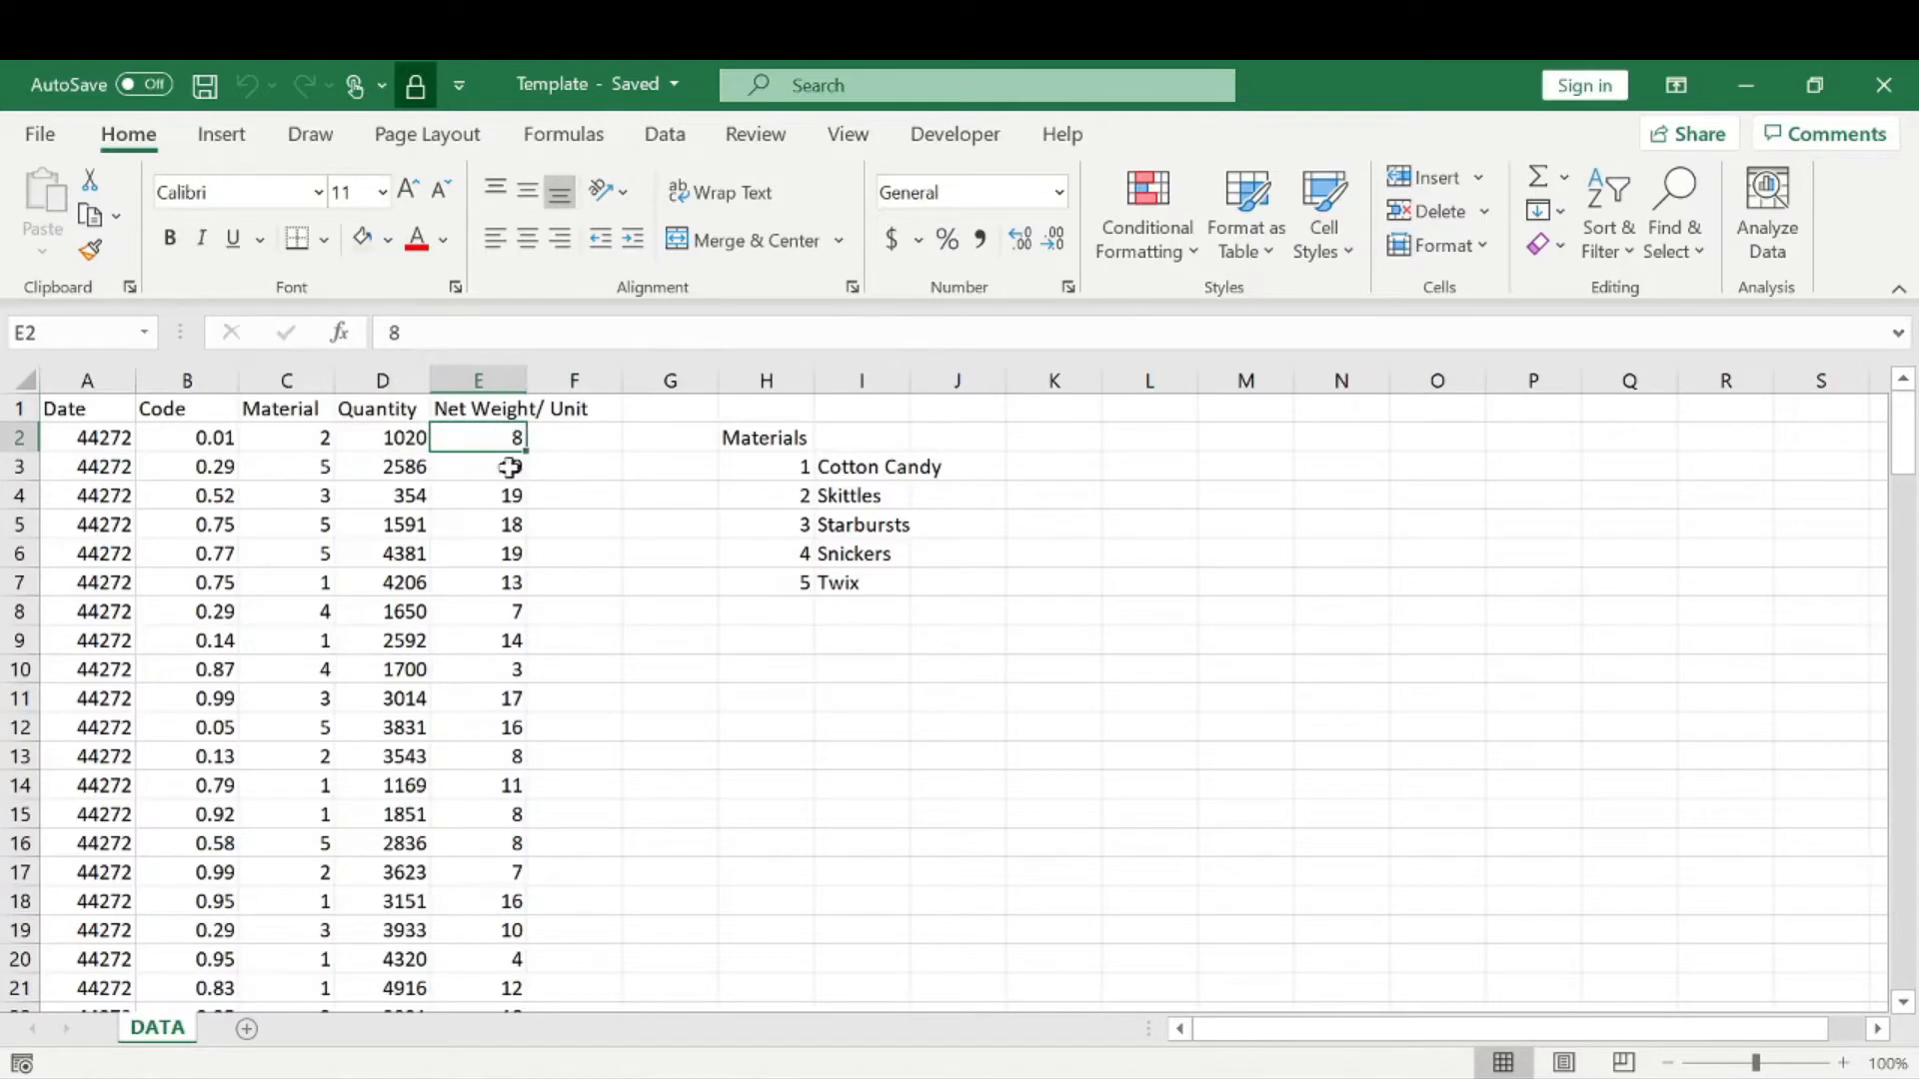
click(731, 496)
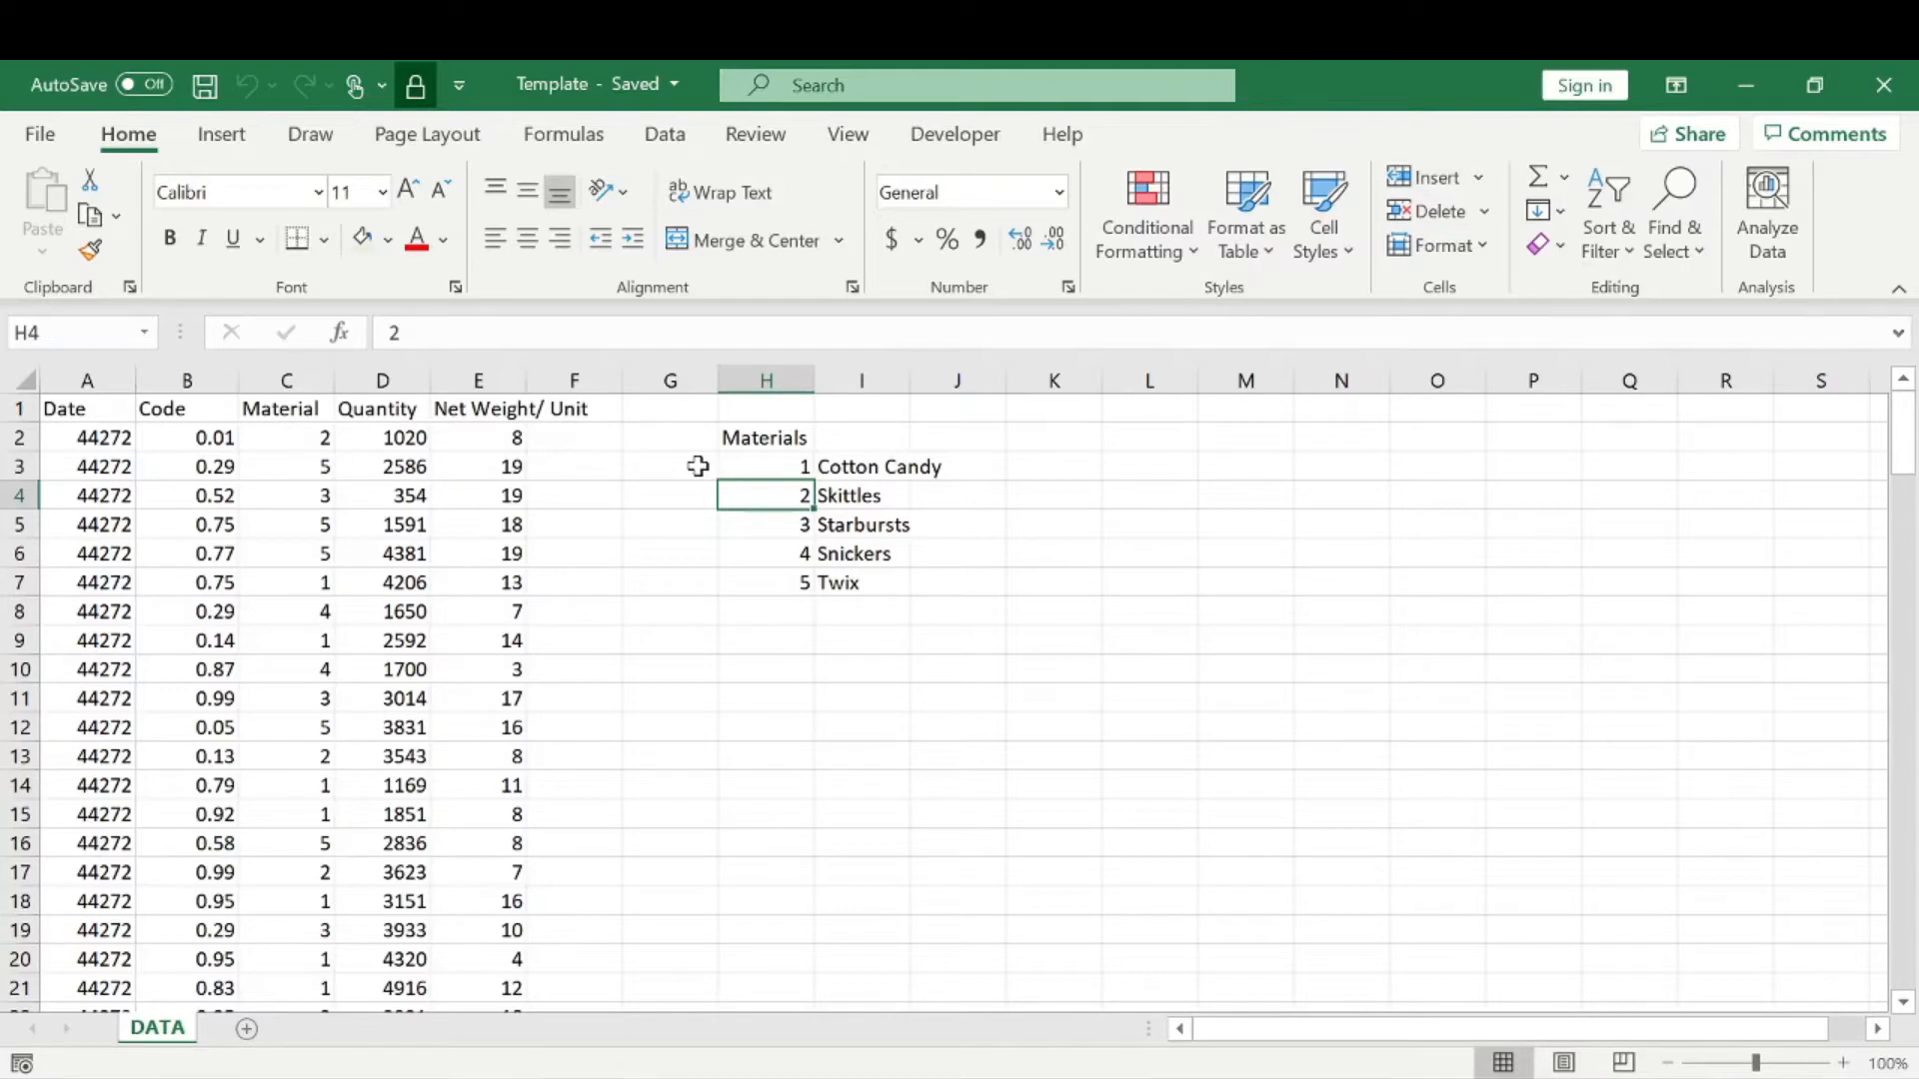
click(600, 471)
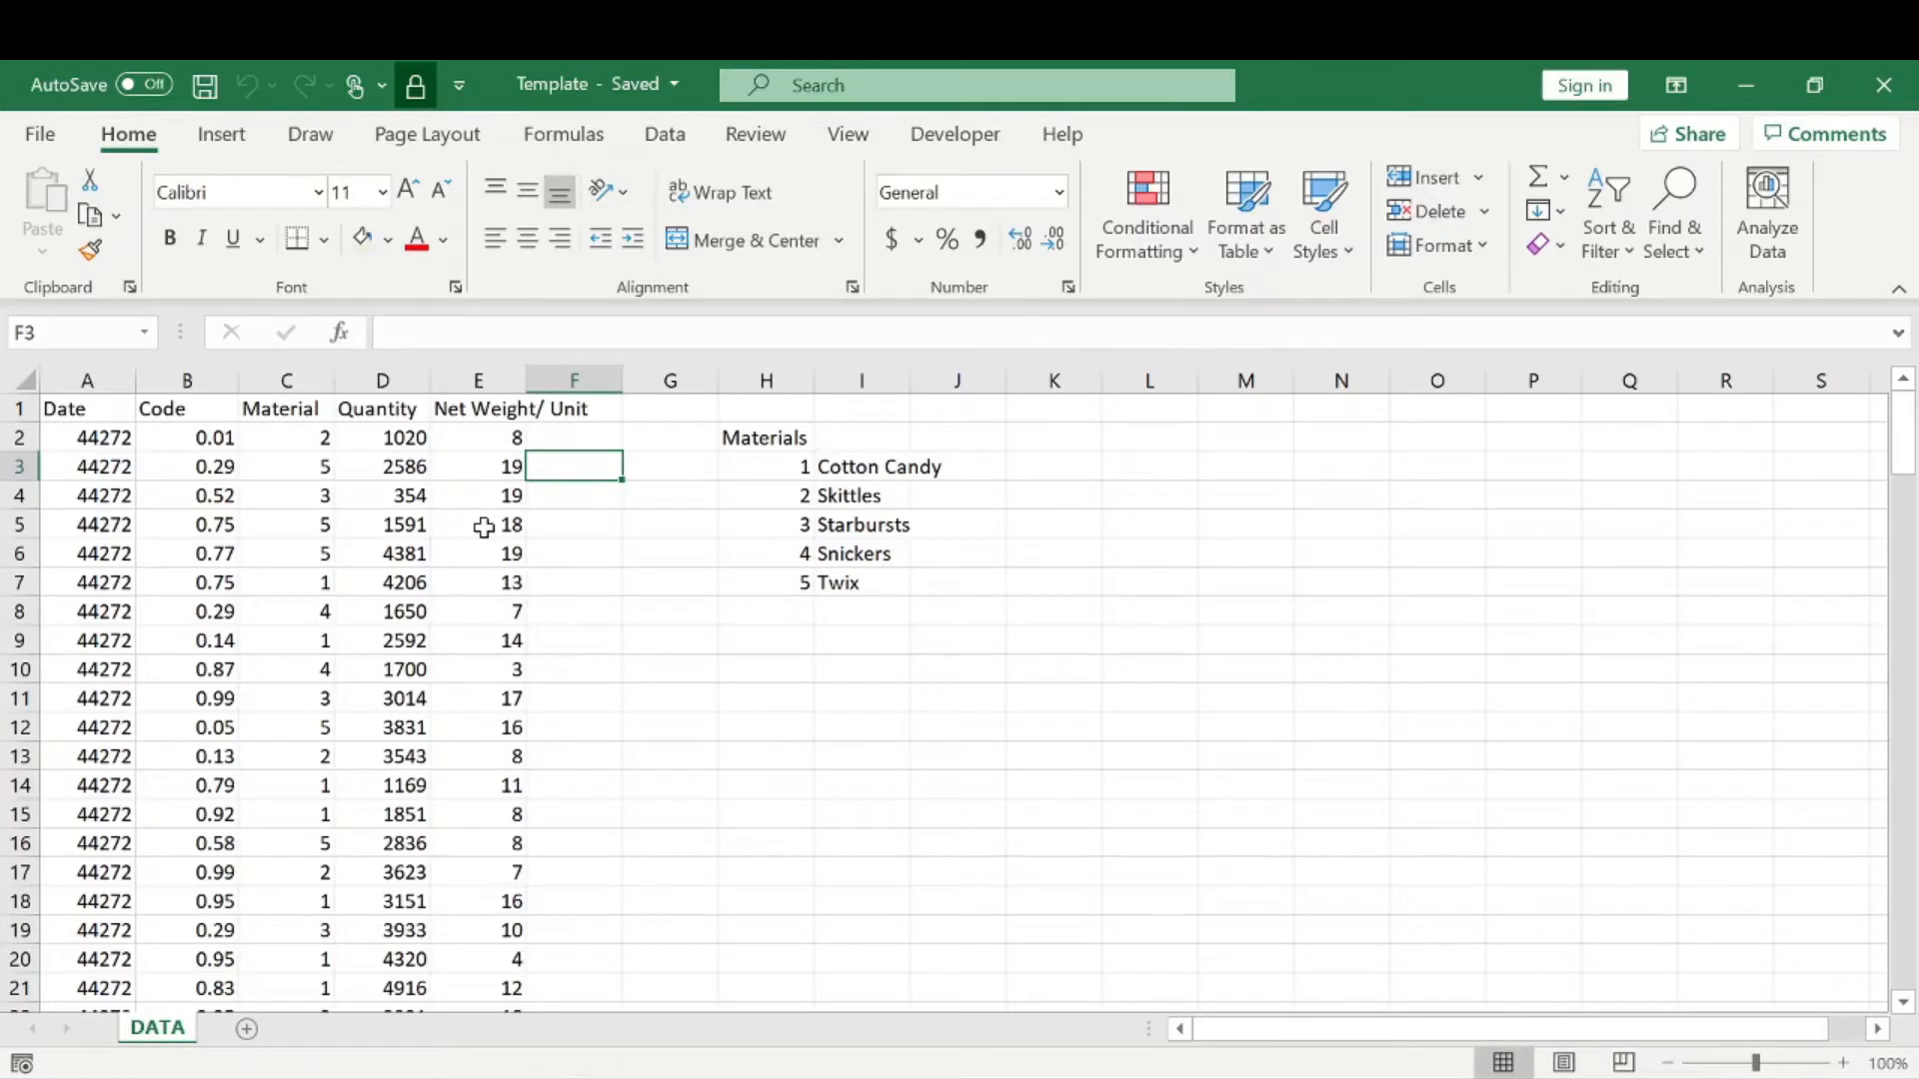
text(a)
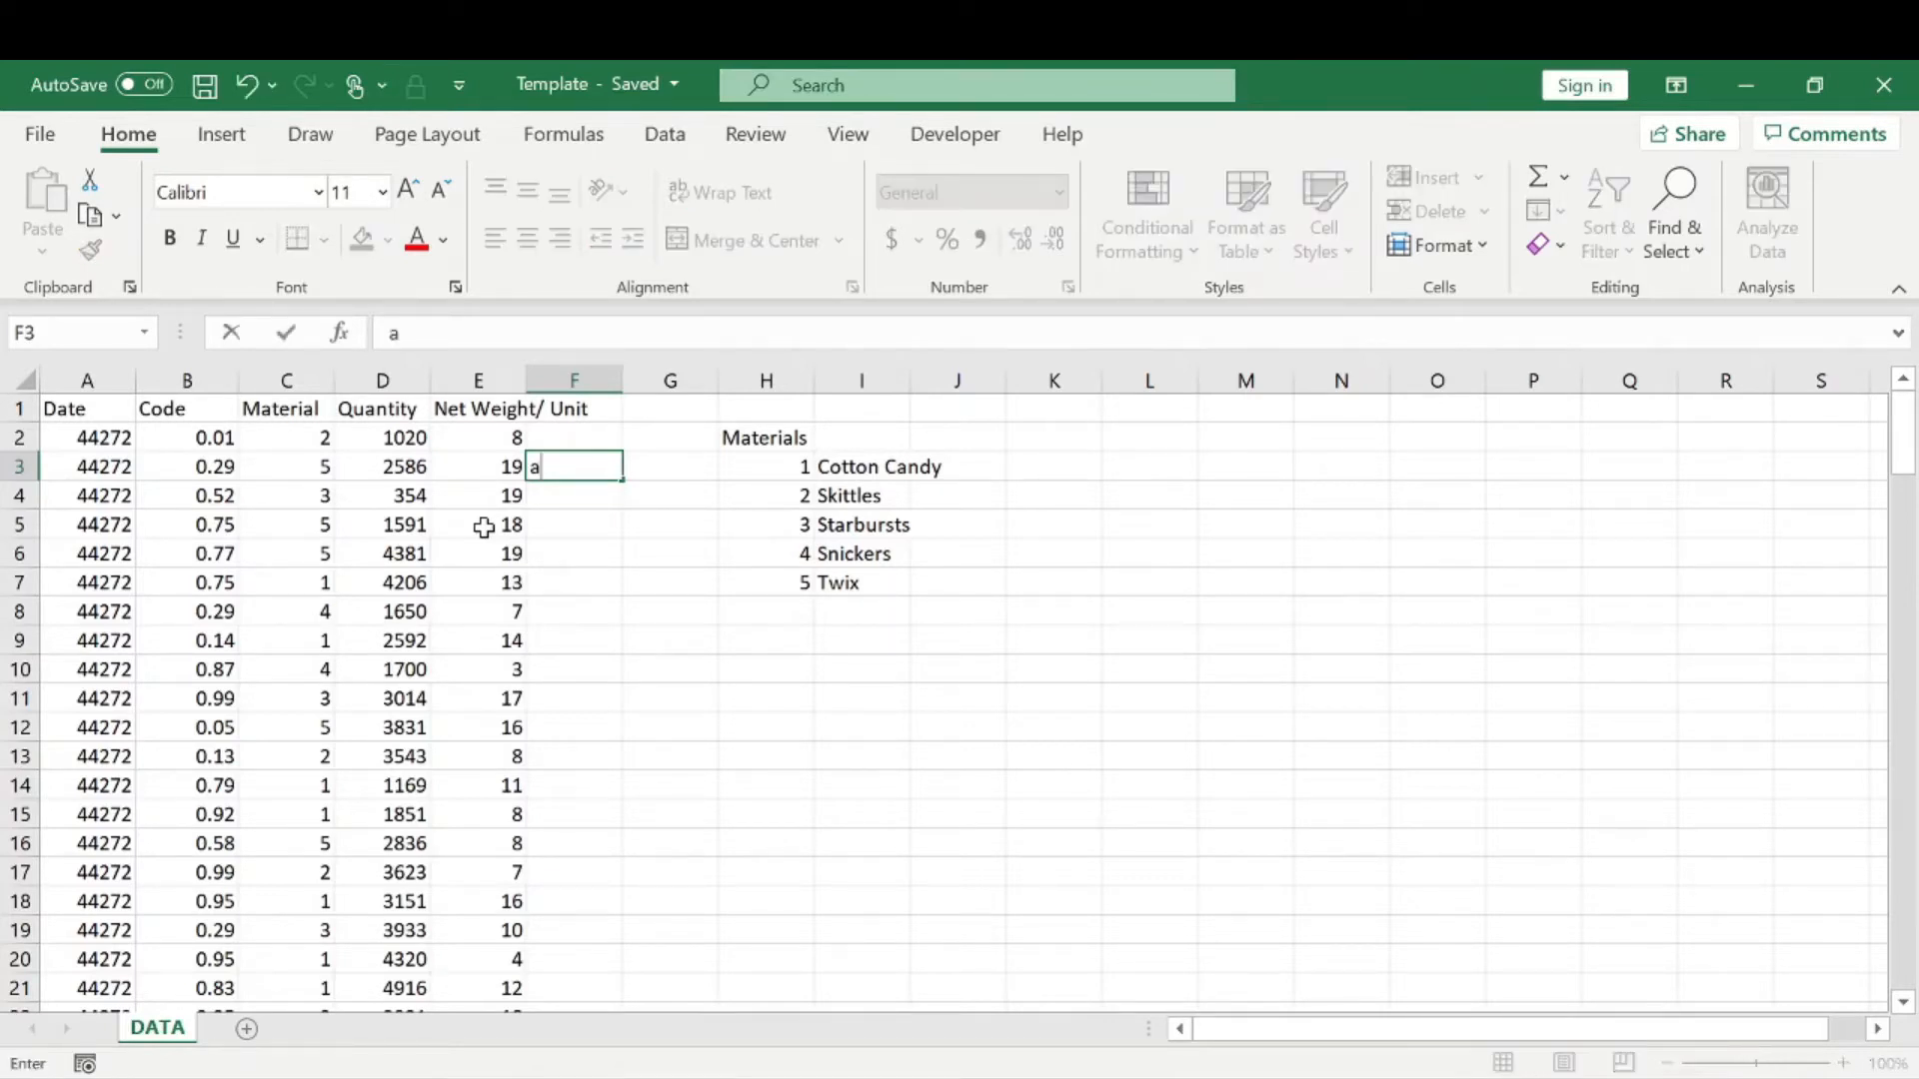
key(Escape)
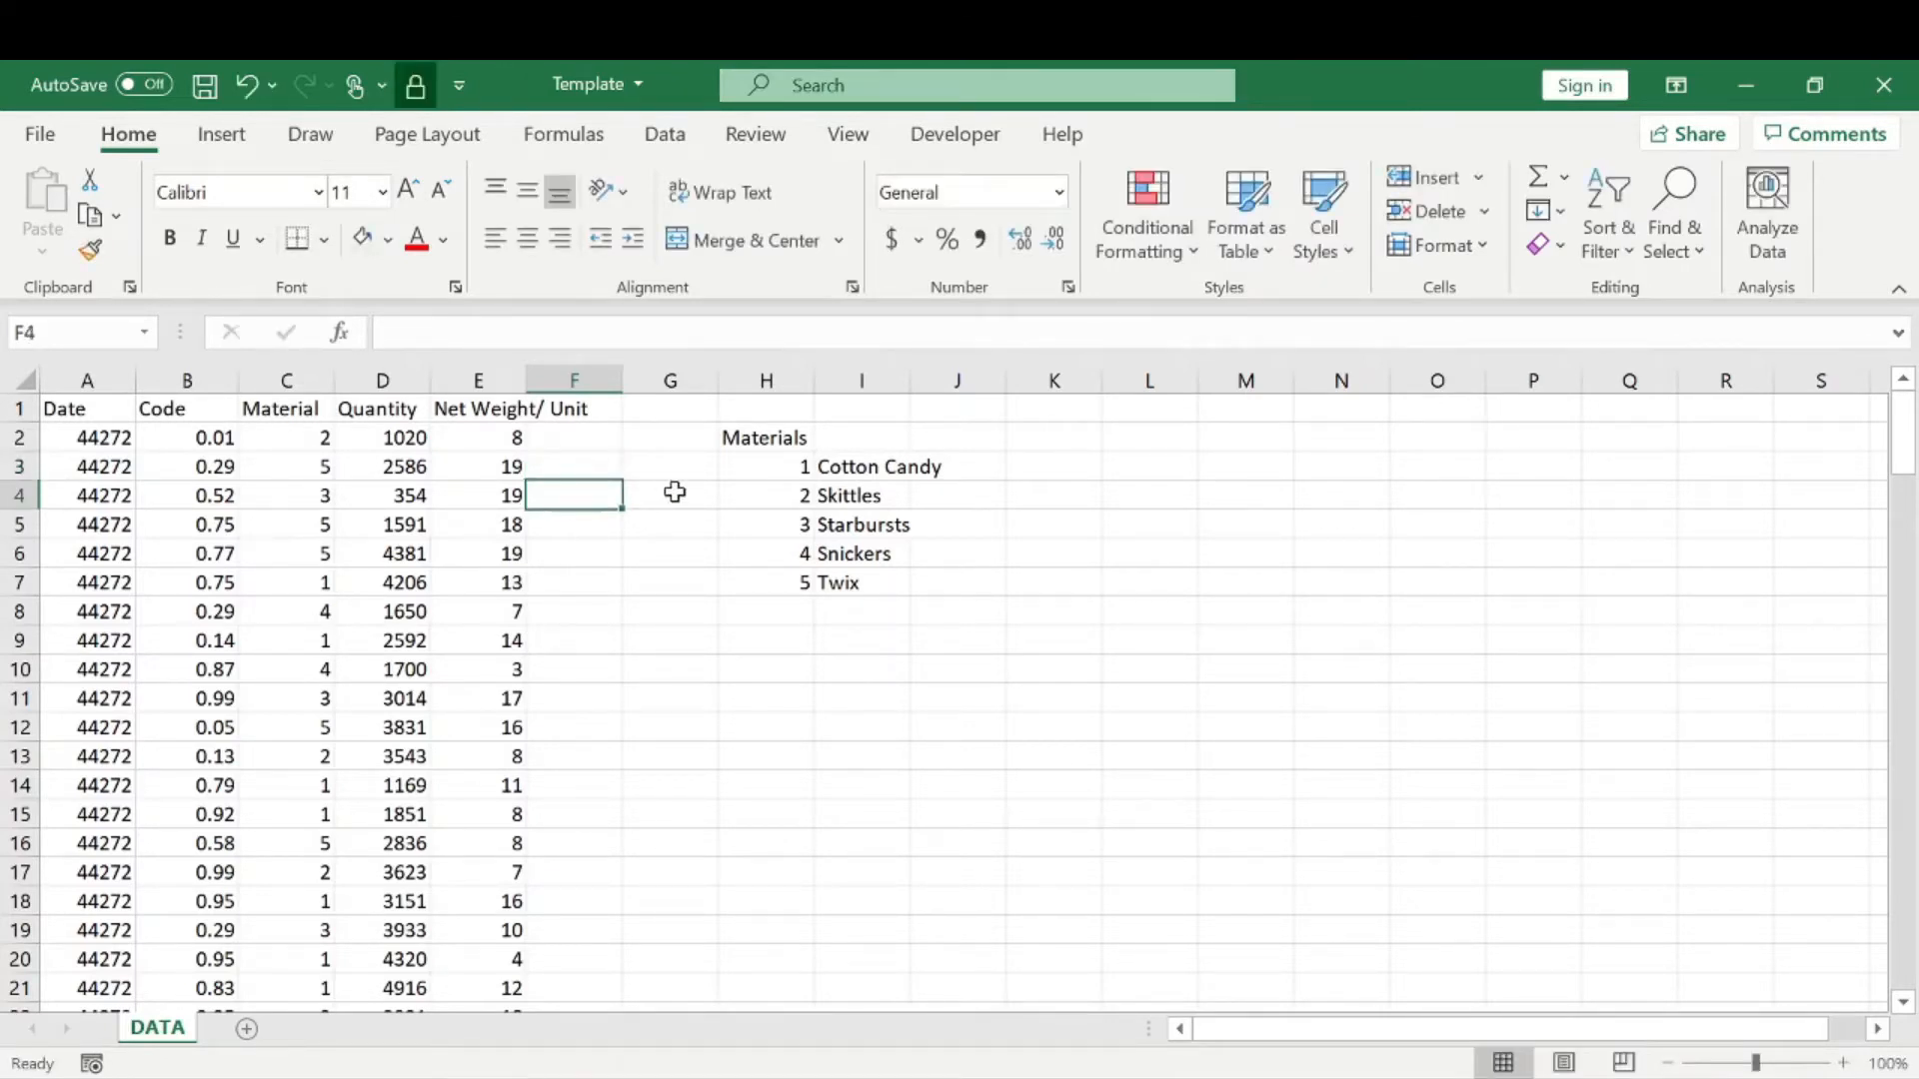
Copy the entire contents of the DATA sheet into a new worksheet, and return to the DATA sheet.
click(673, 491)
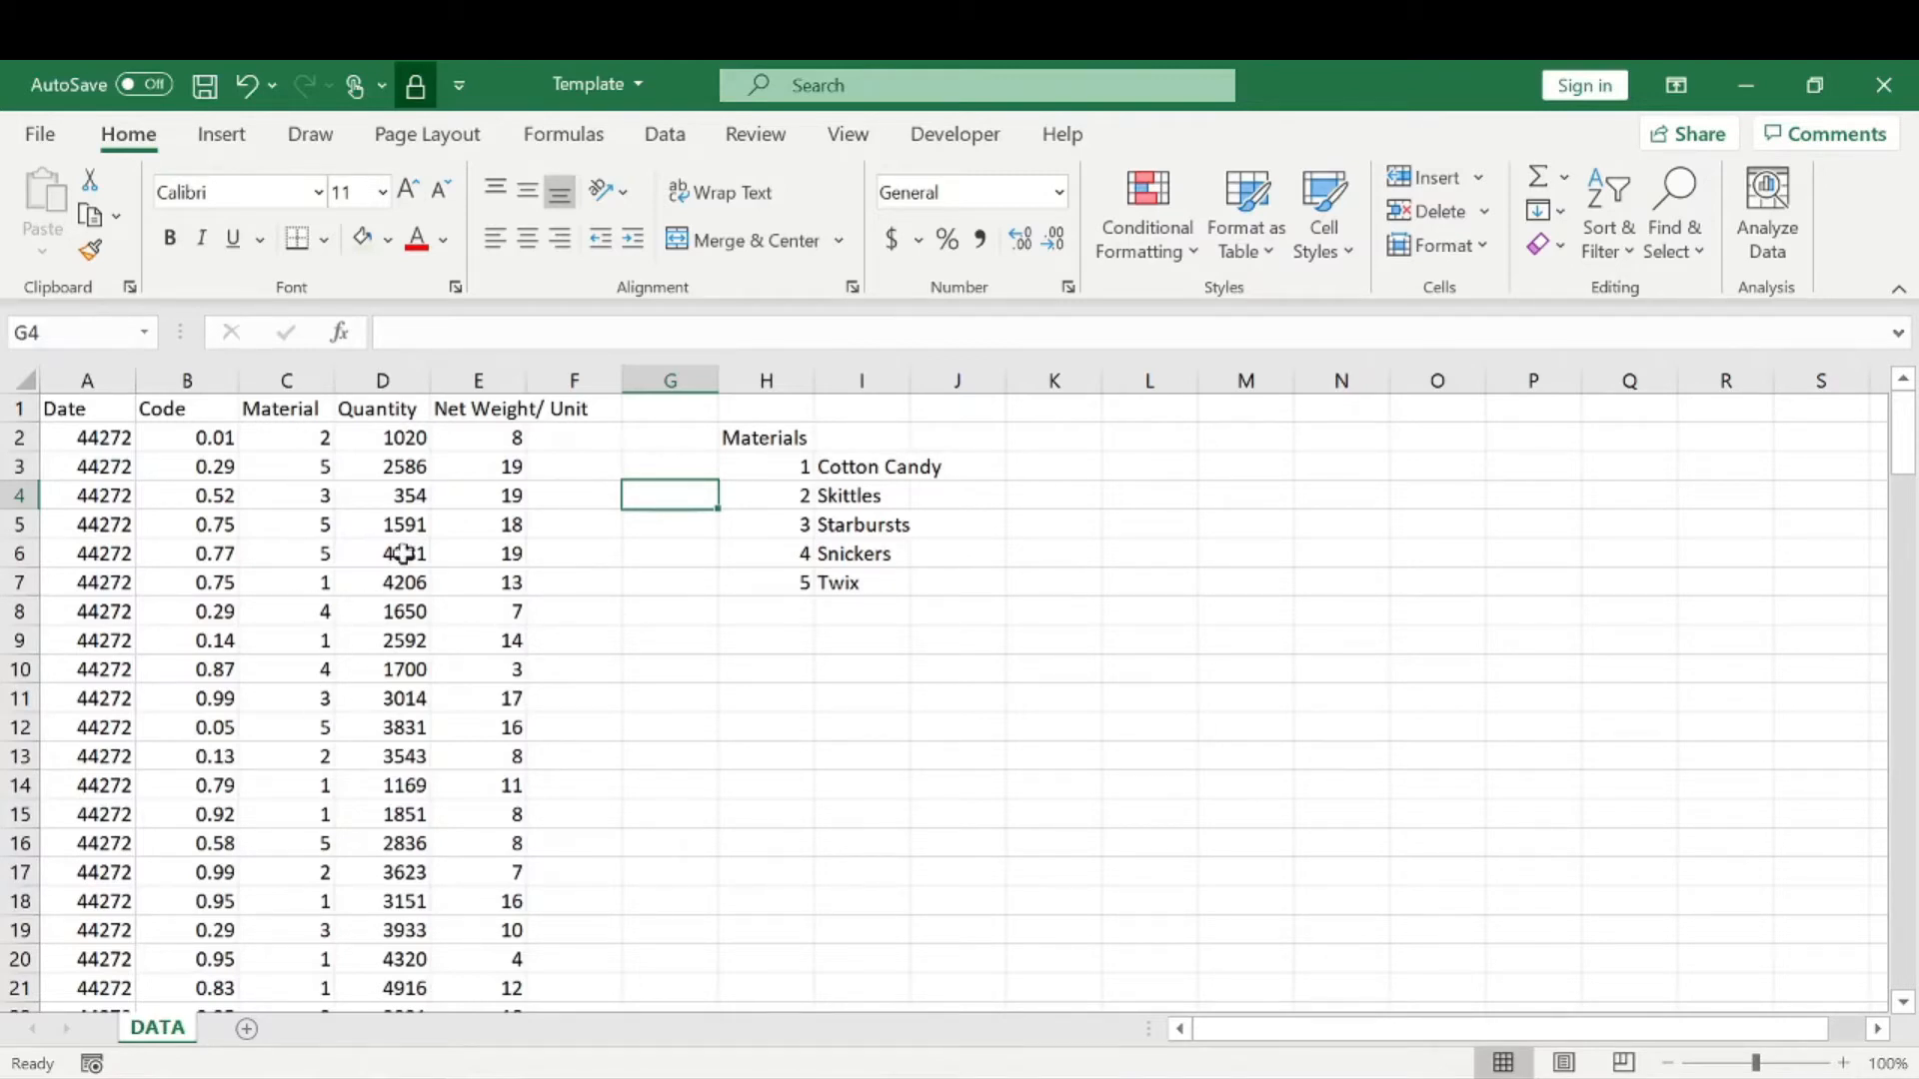
click(25, 381)
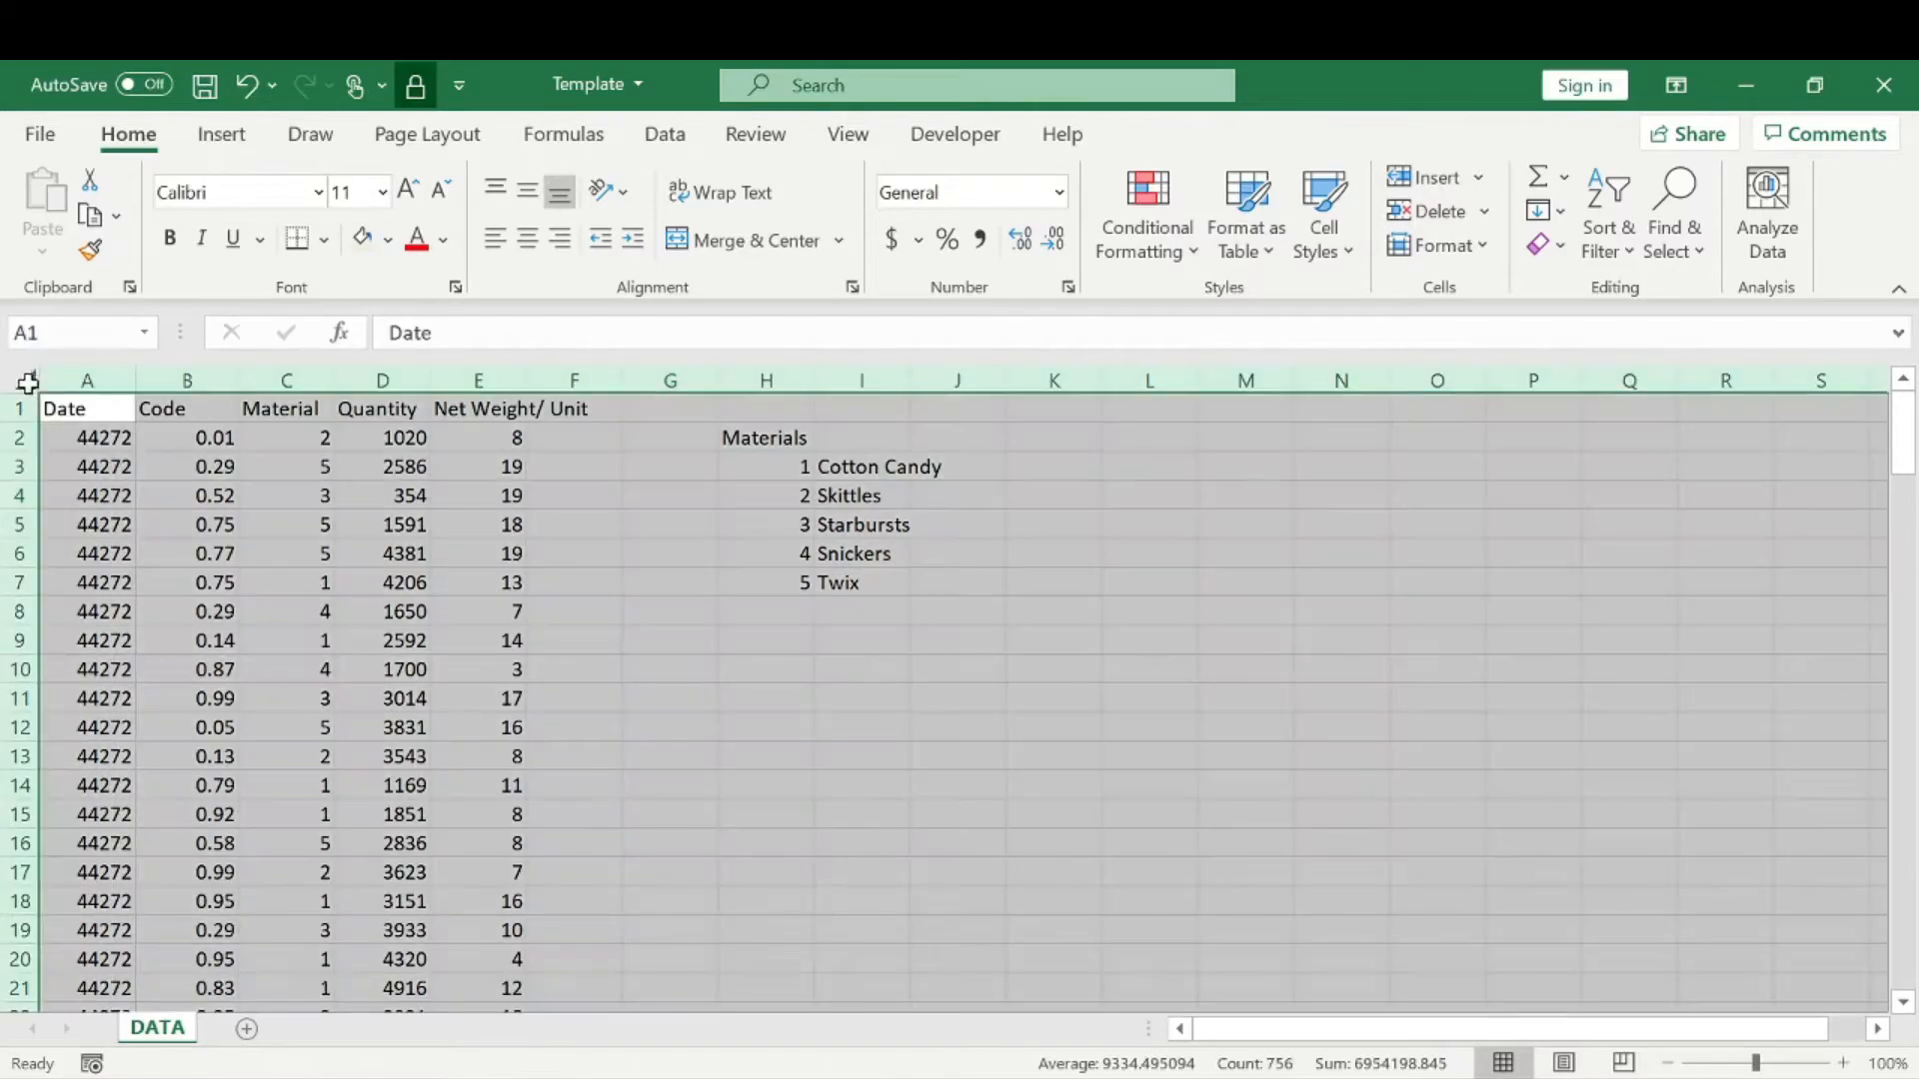
key(ctrl+c)
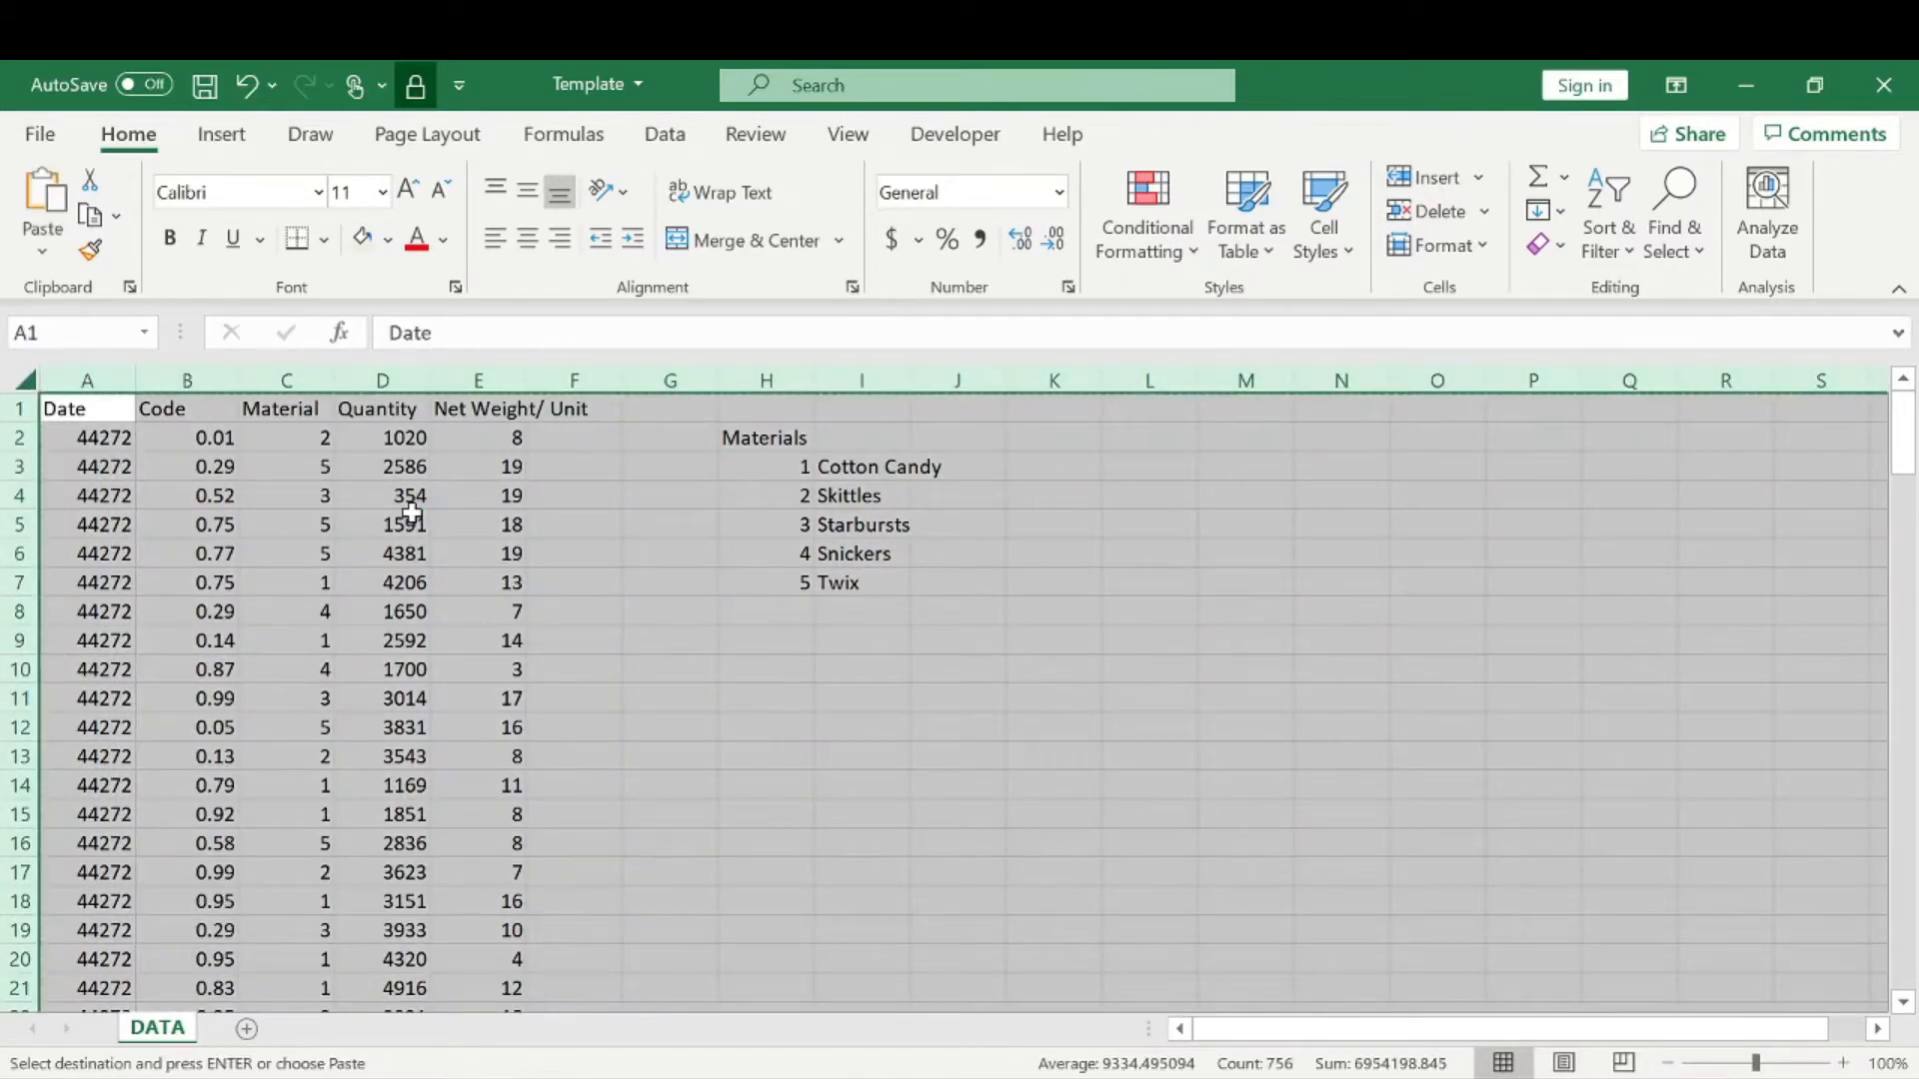
click(246, 1028)
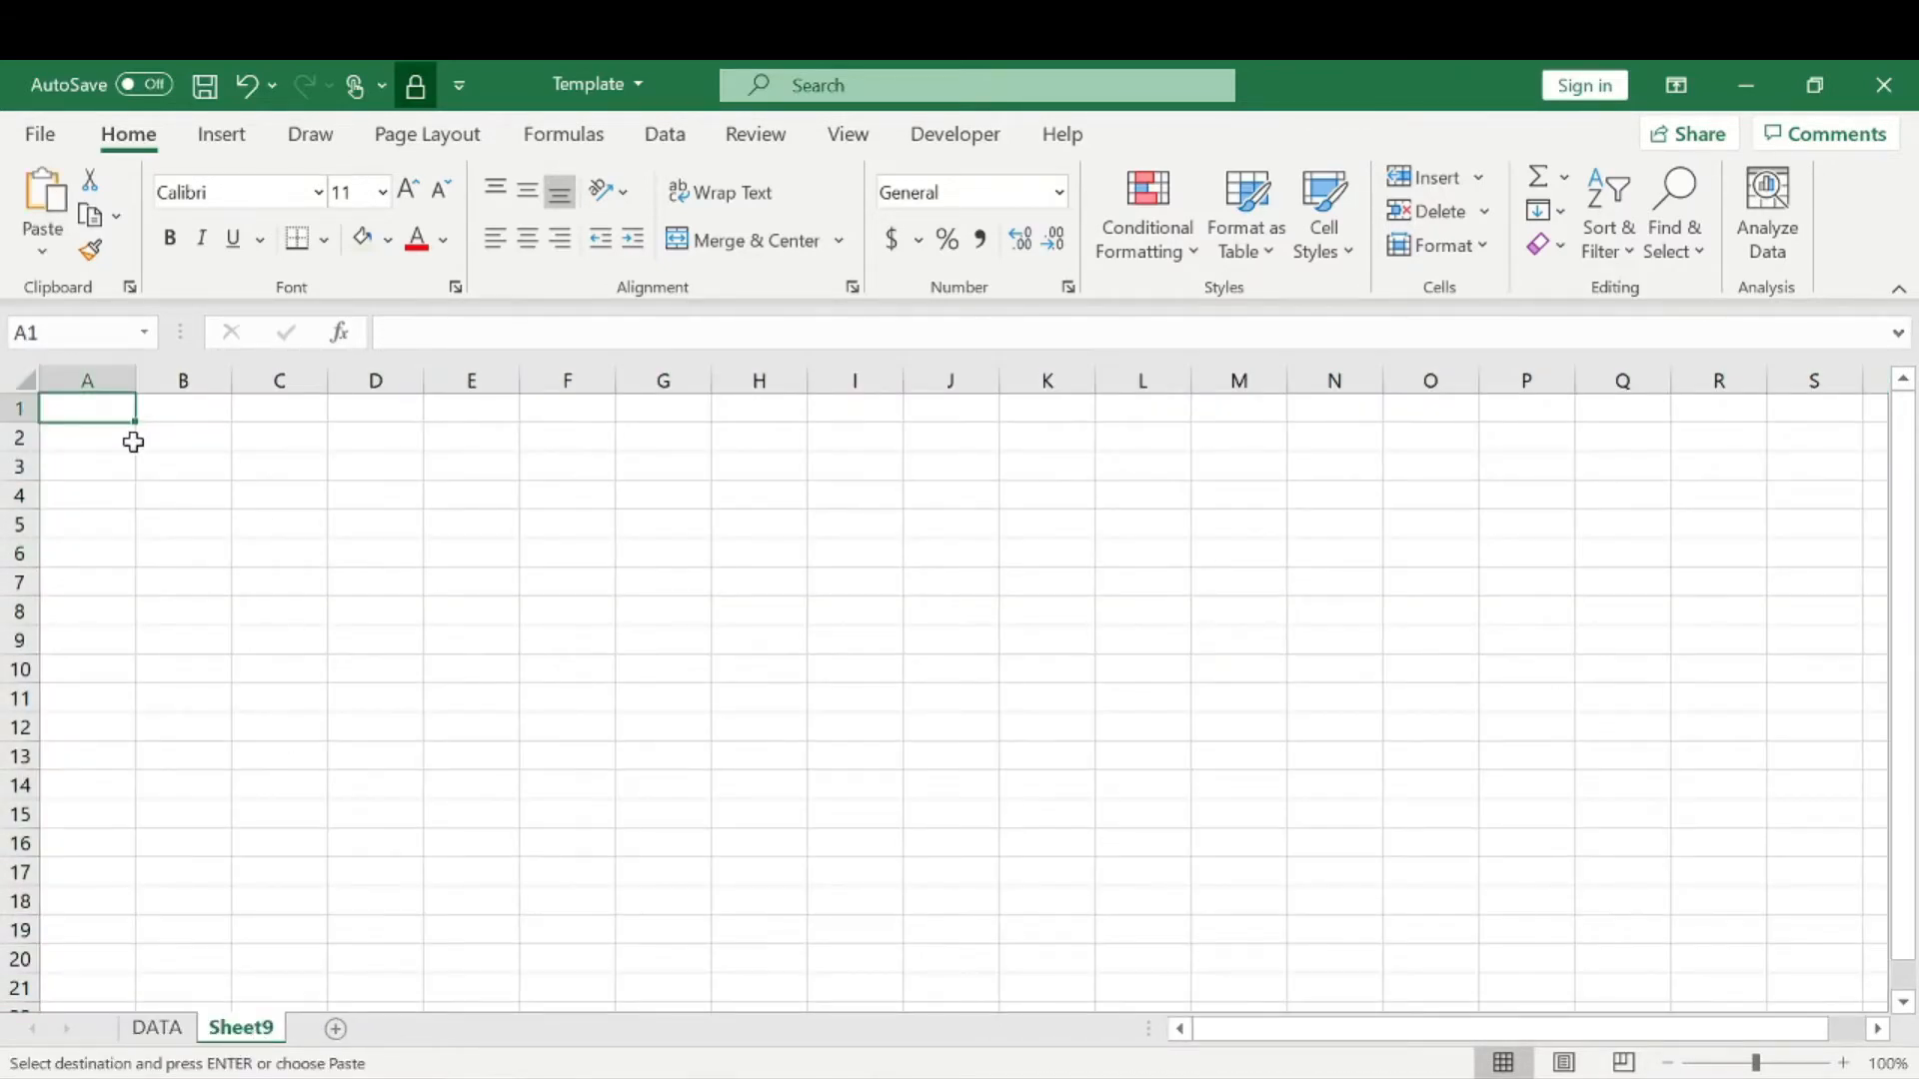
key(ctrl+v)
click(728, 587)
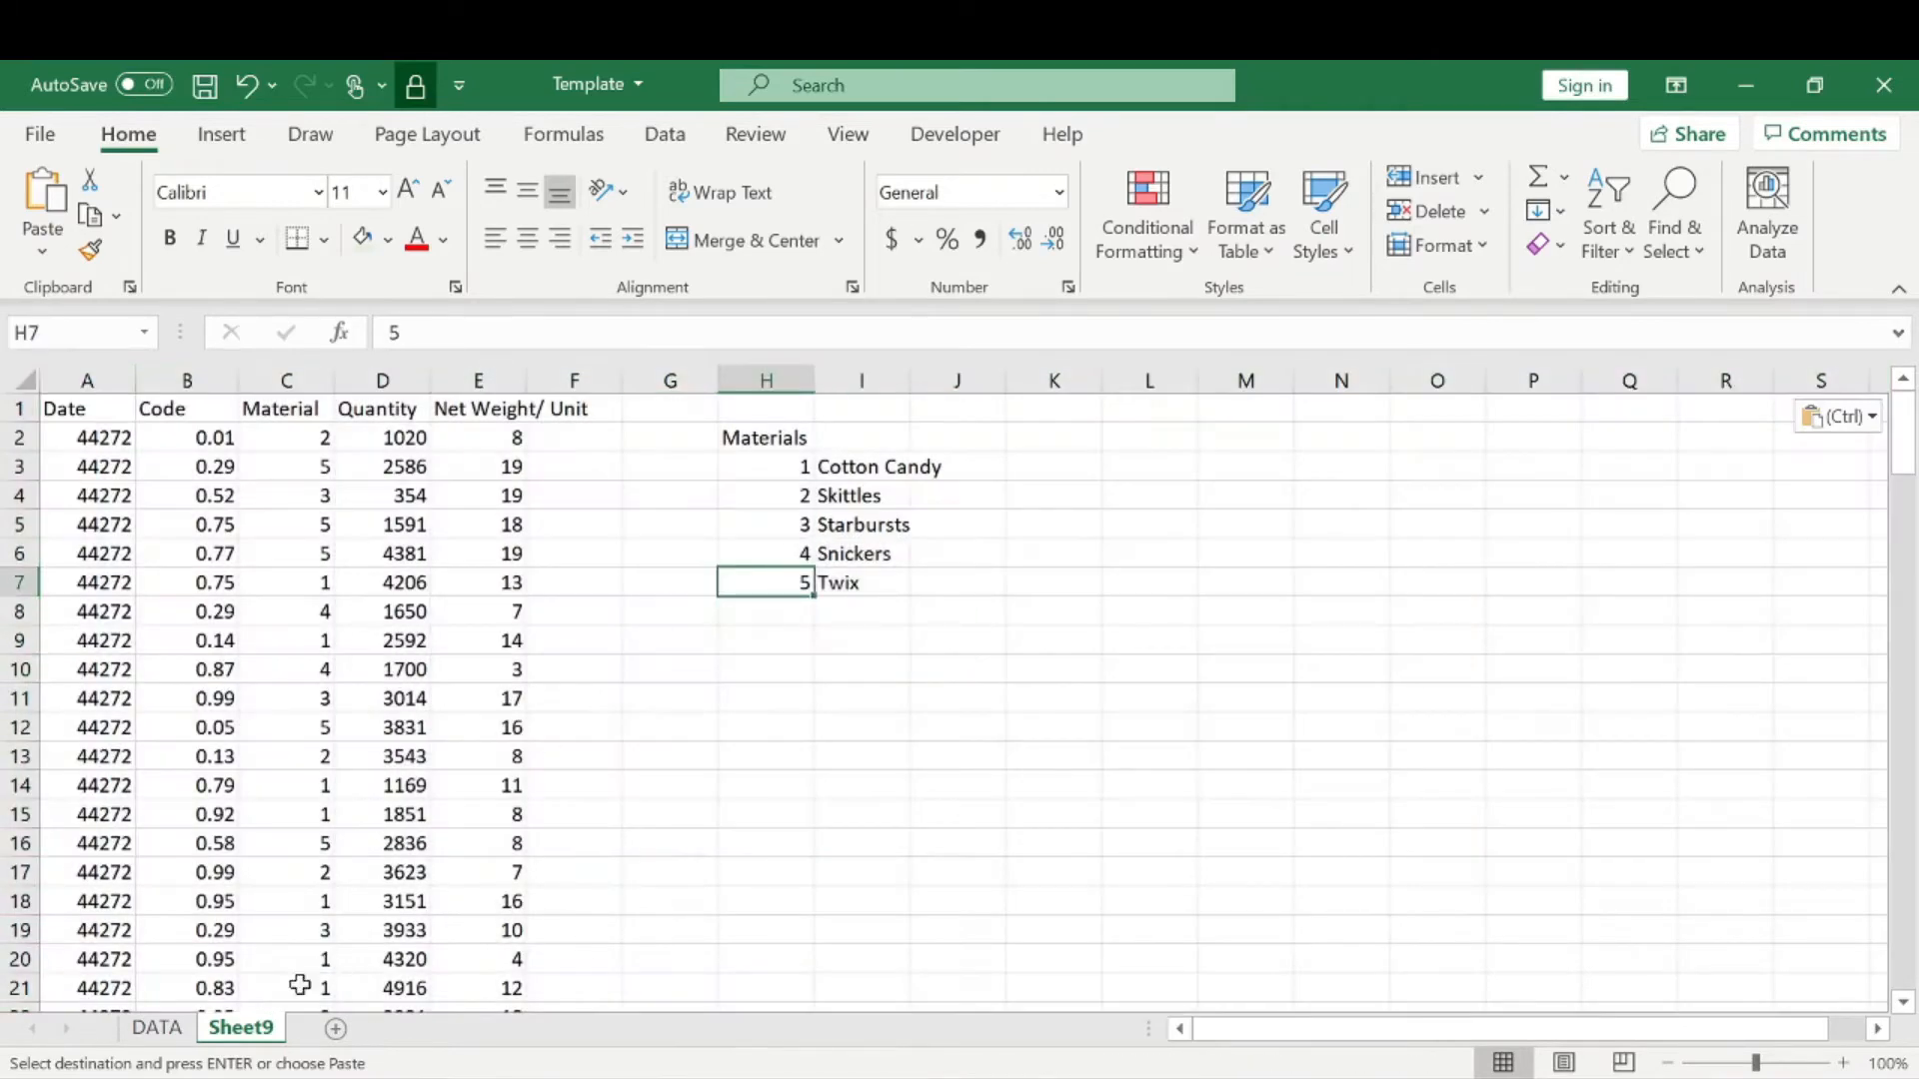
click(157, 1028)
click(642, 548)
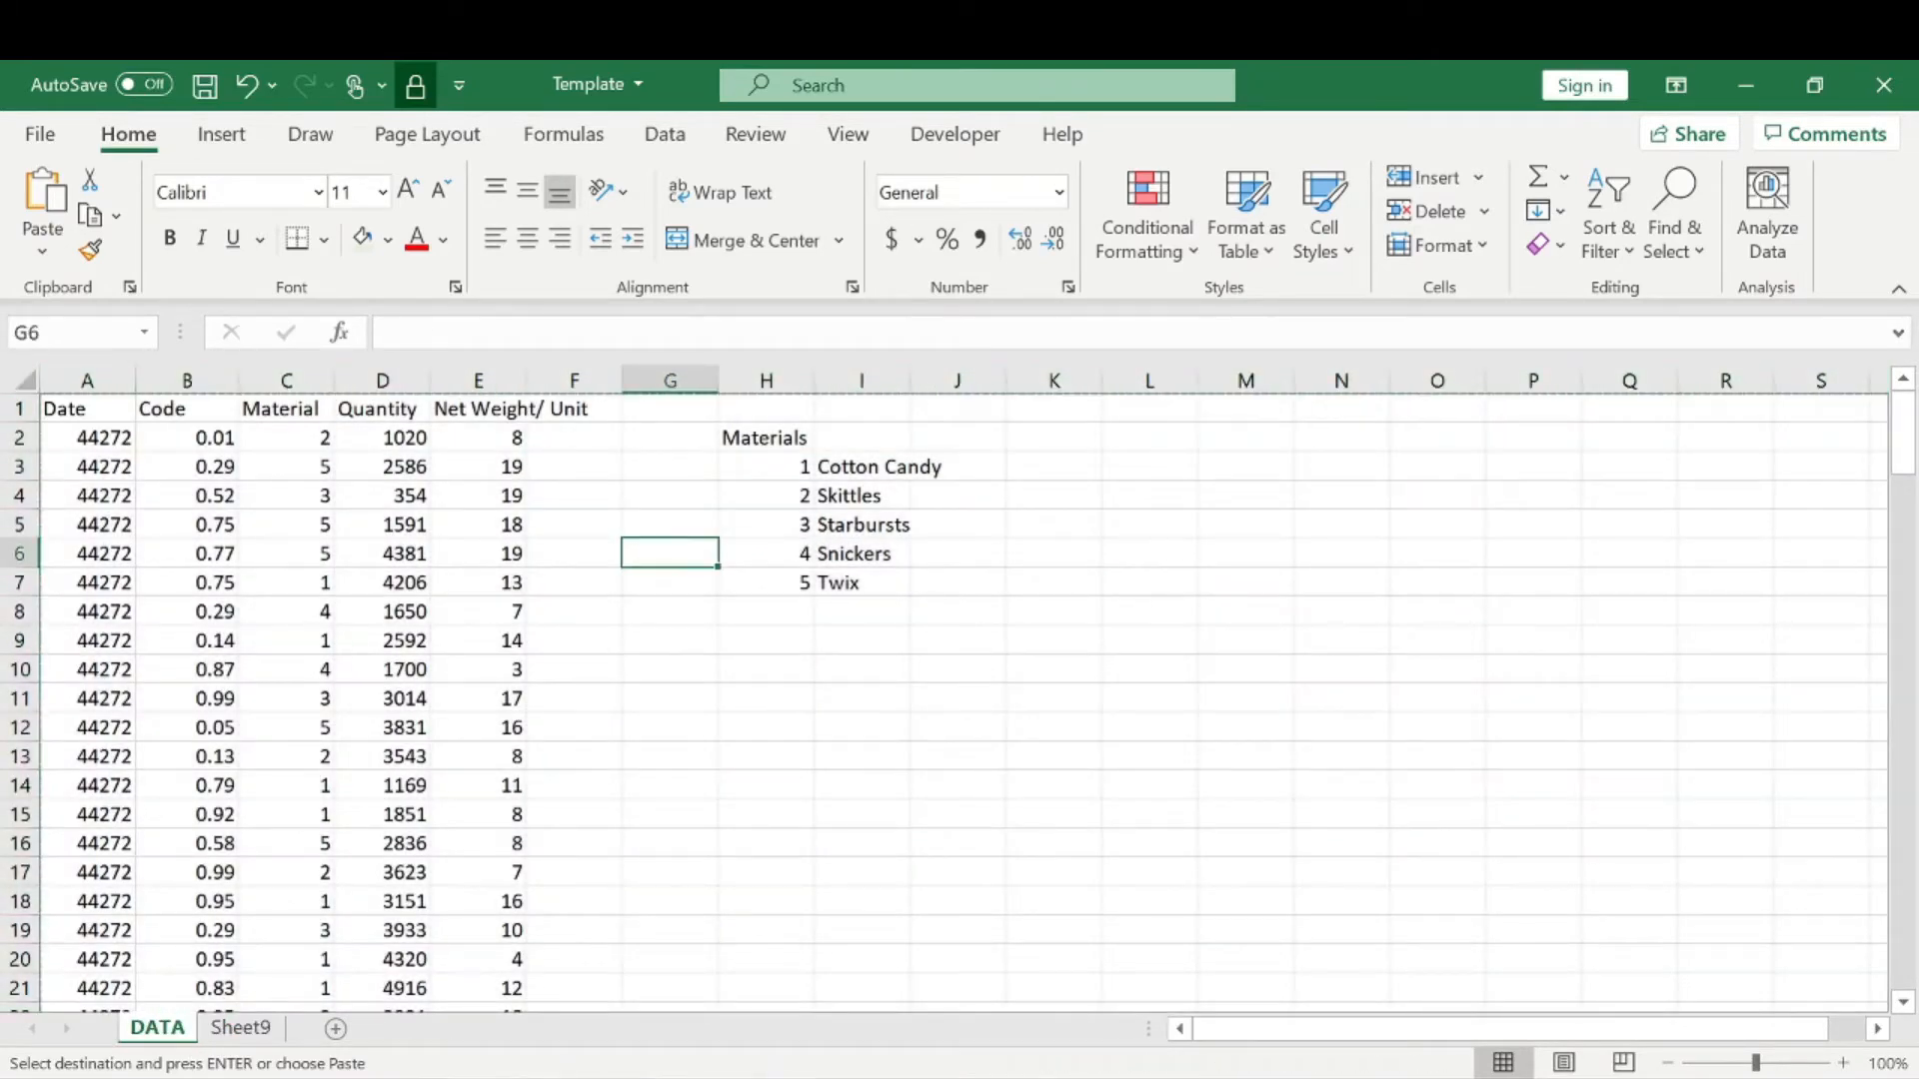
click(539, 334)
click(587, 520)
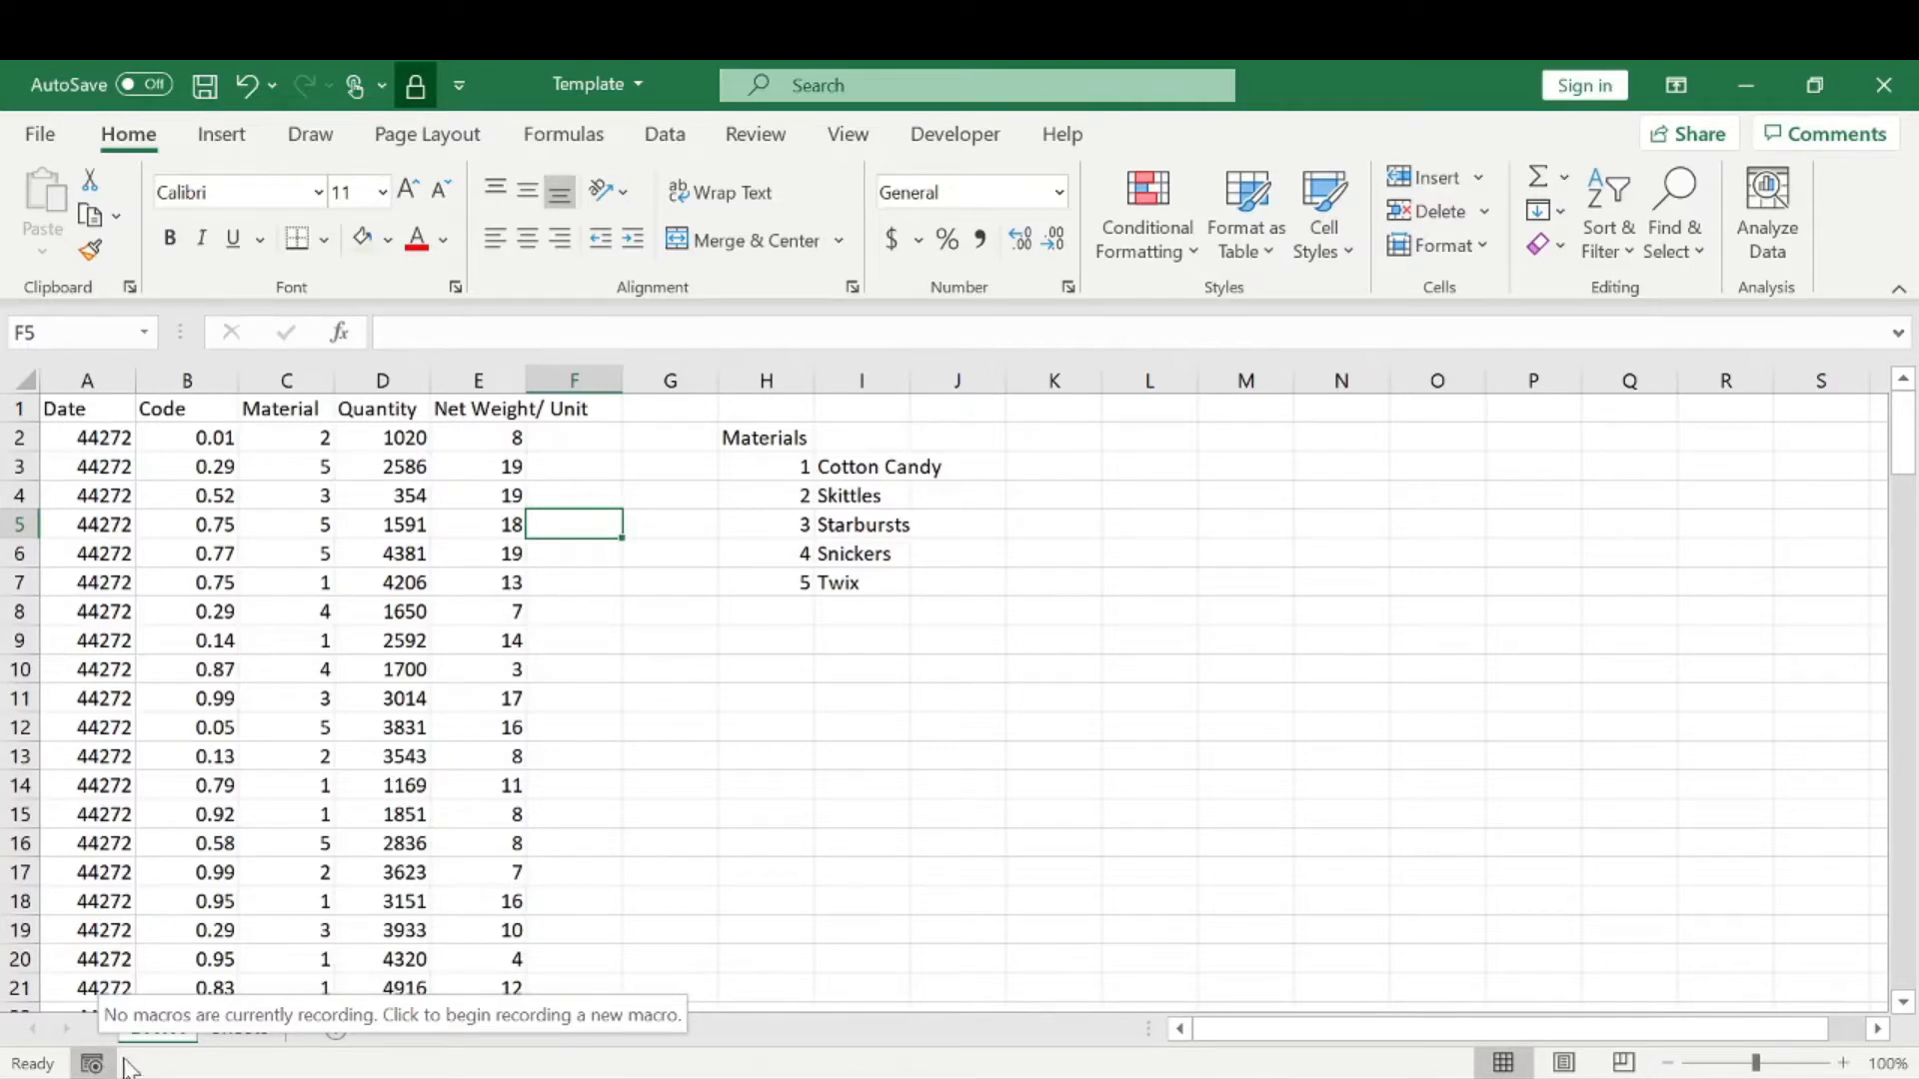
Search the available commands for "macro".
click(881, 80)
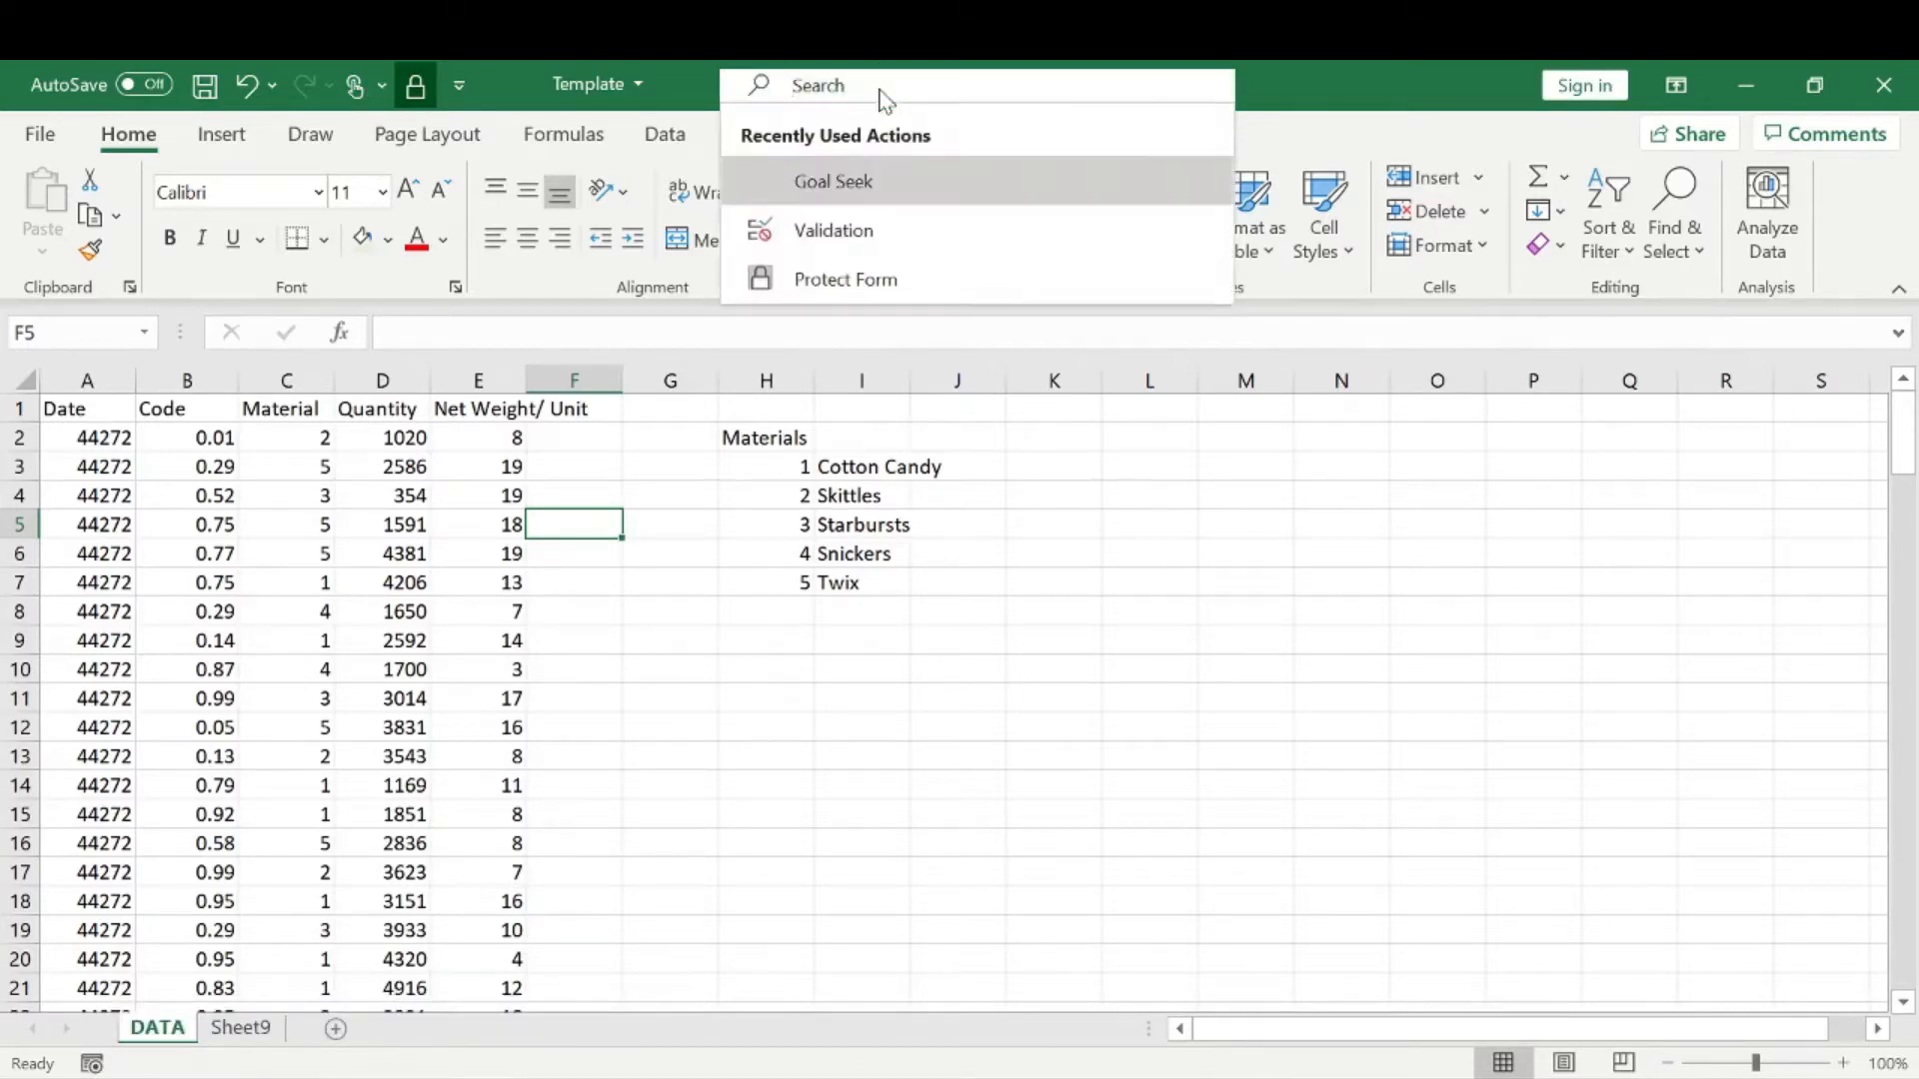
text(macro)
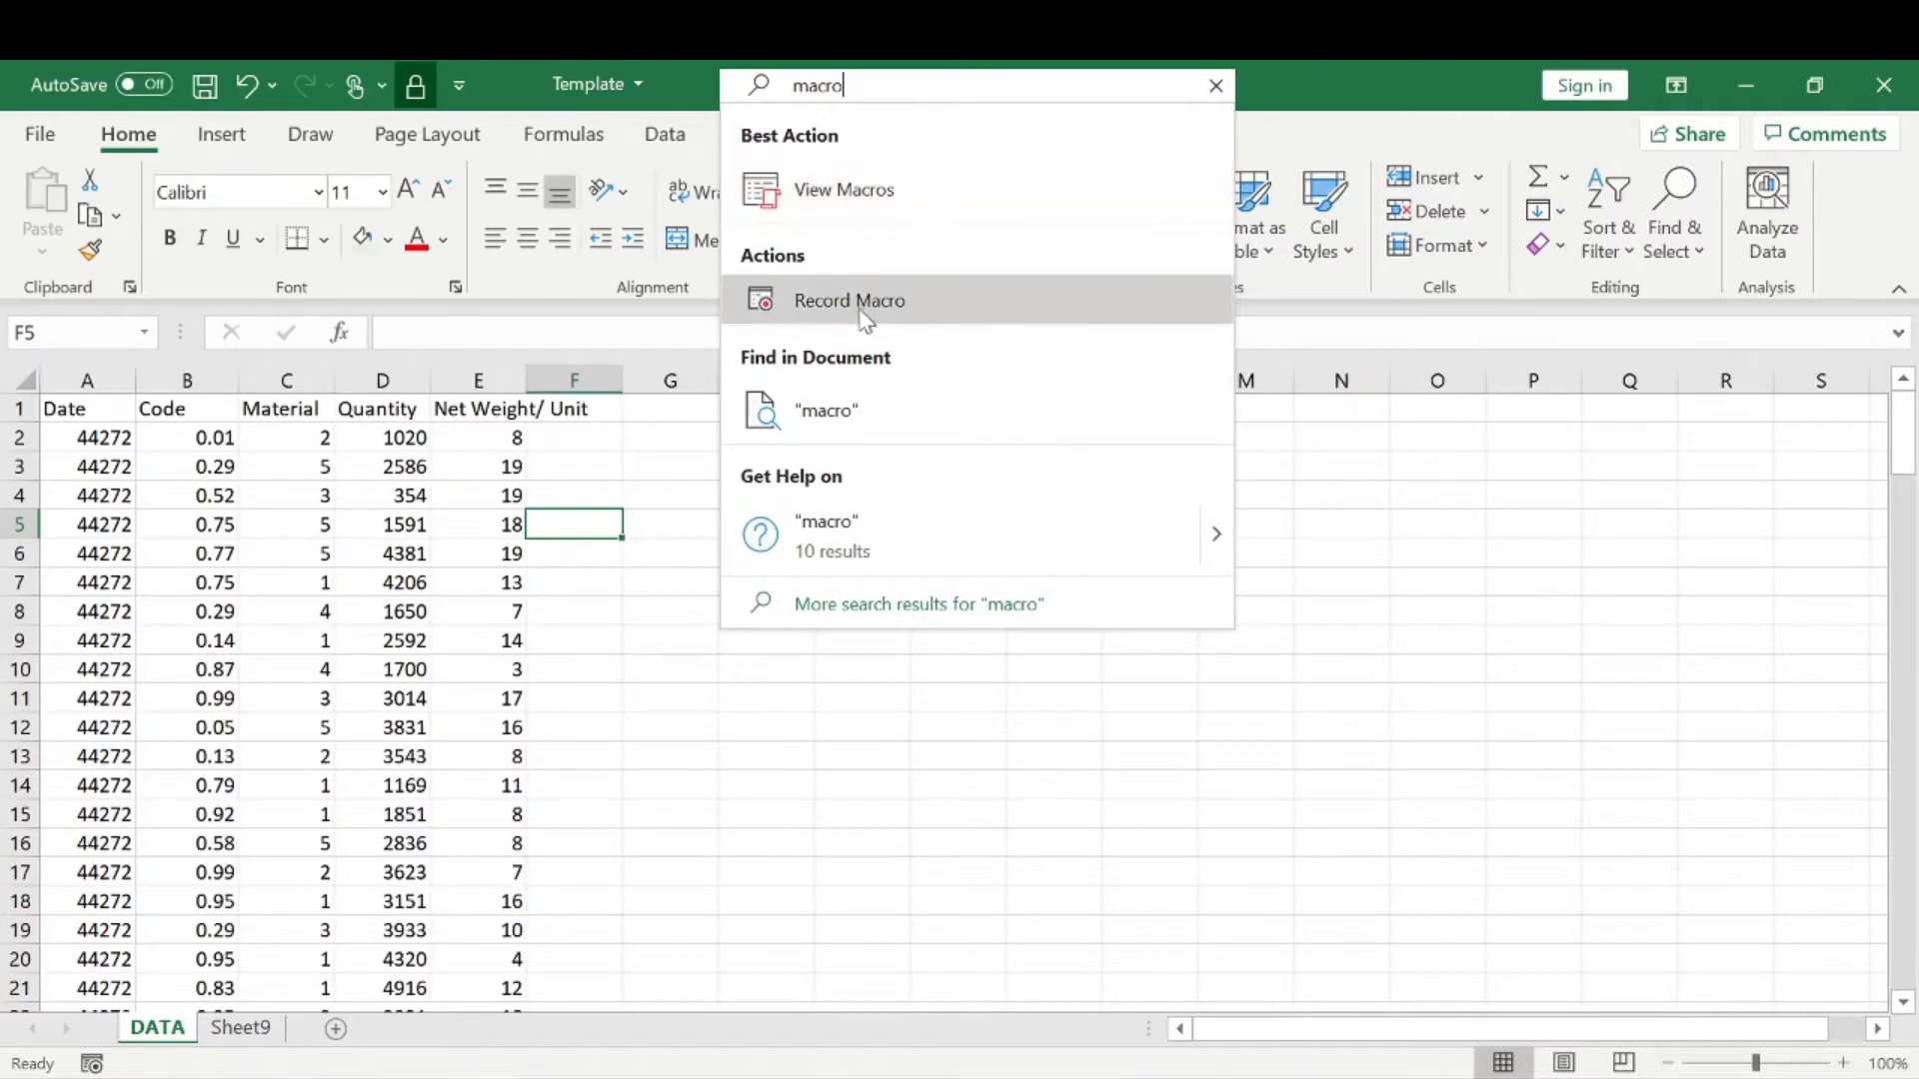
click(634, 466)
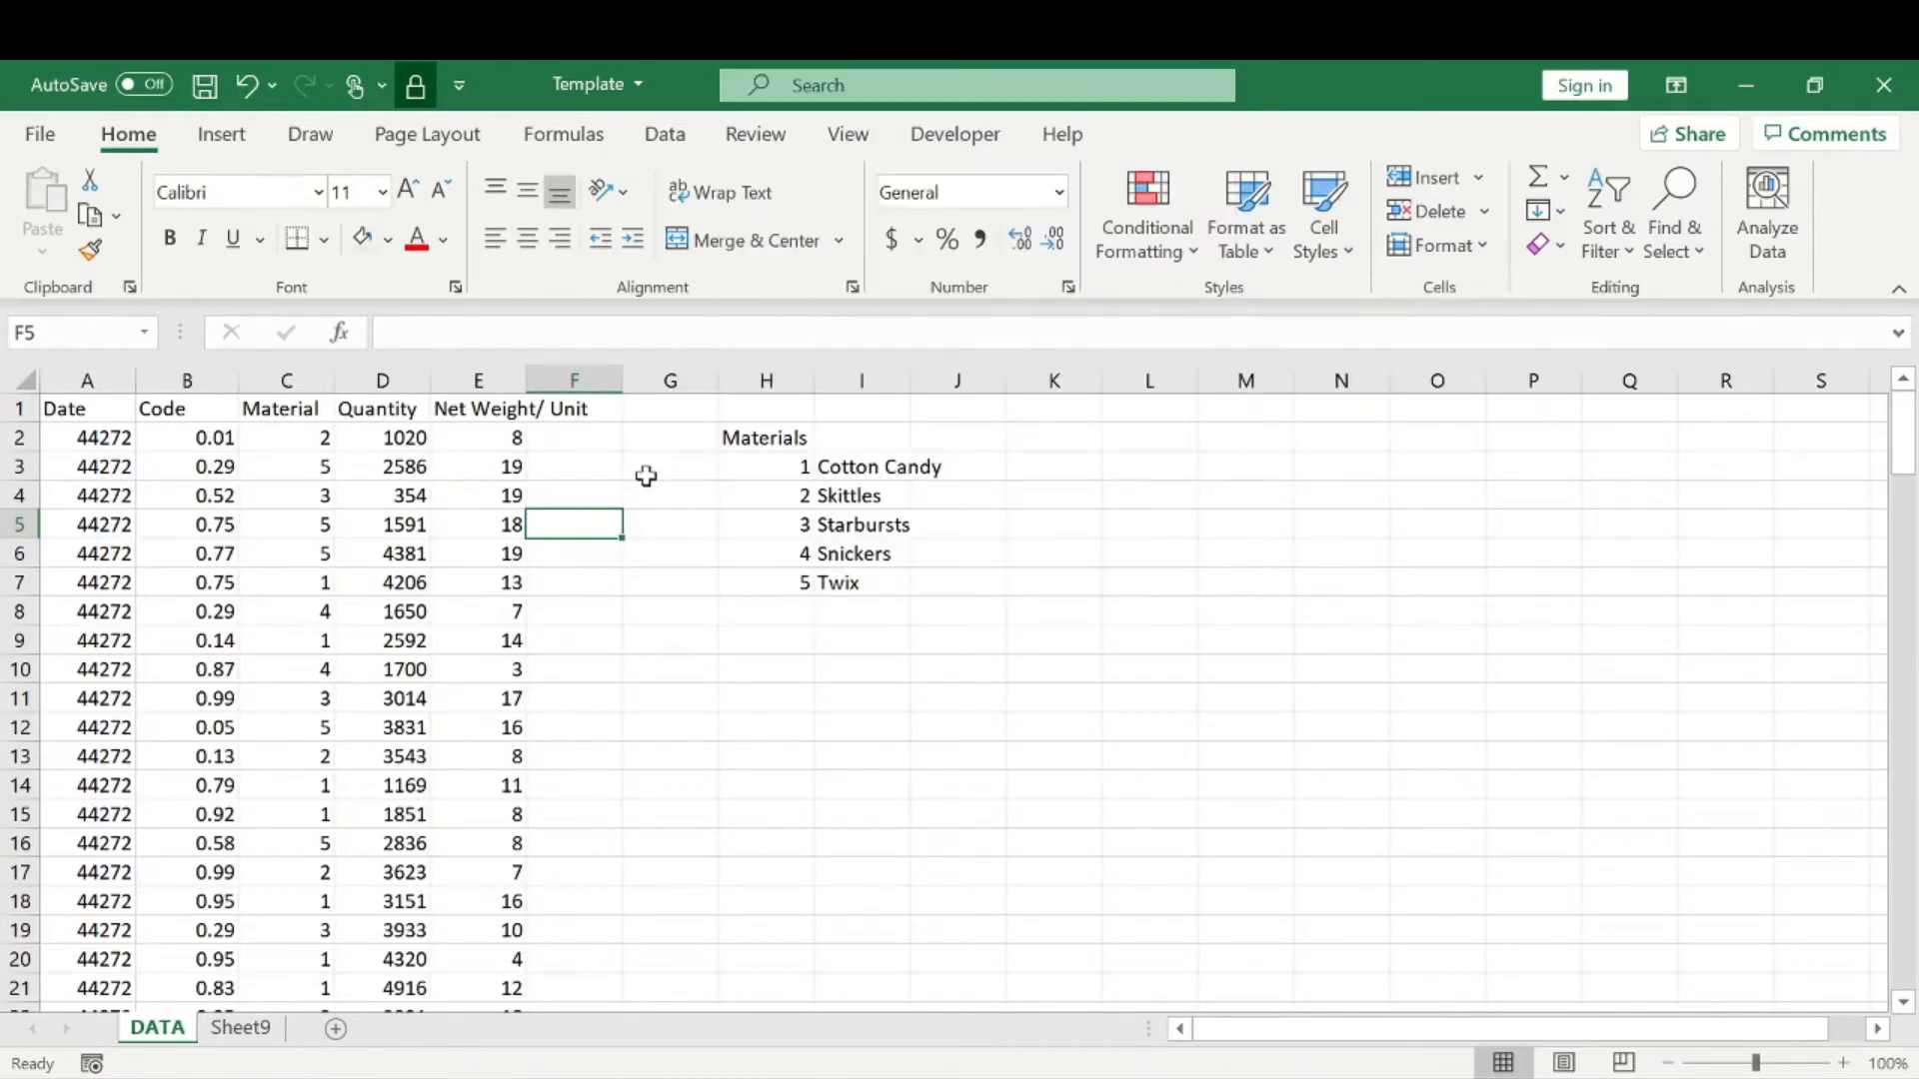
Start recording a macro named Formatting, stored in This Workbook.
click(940, 140)
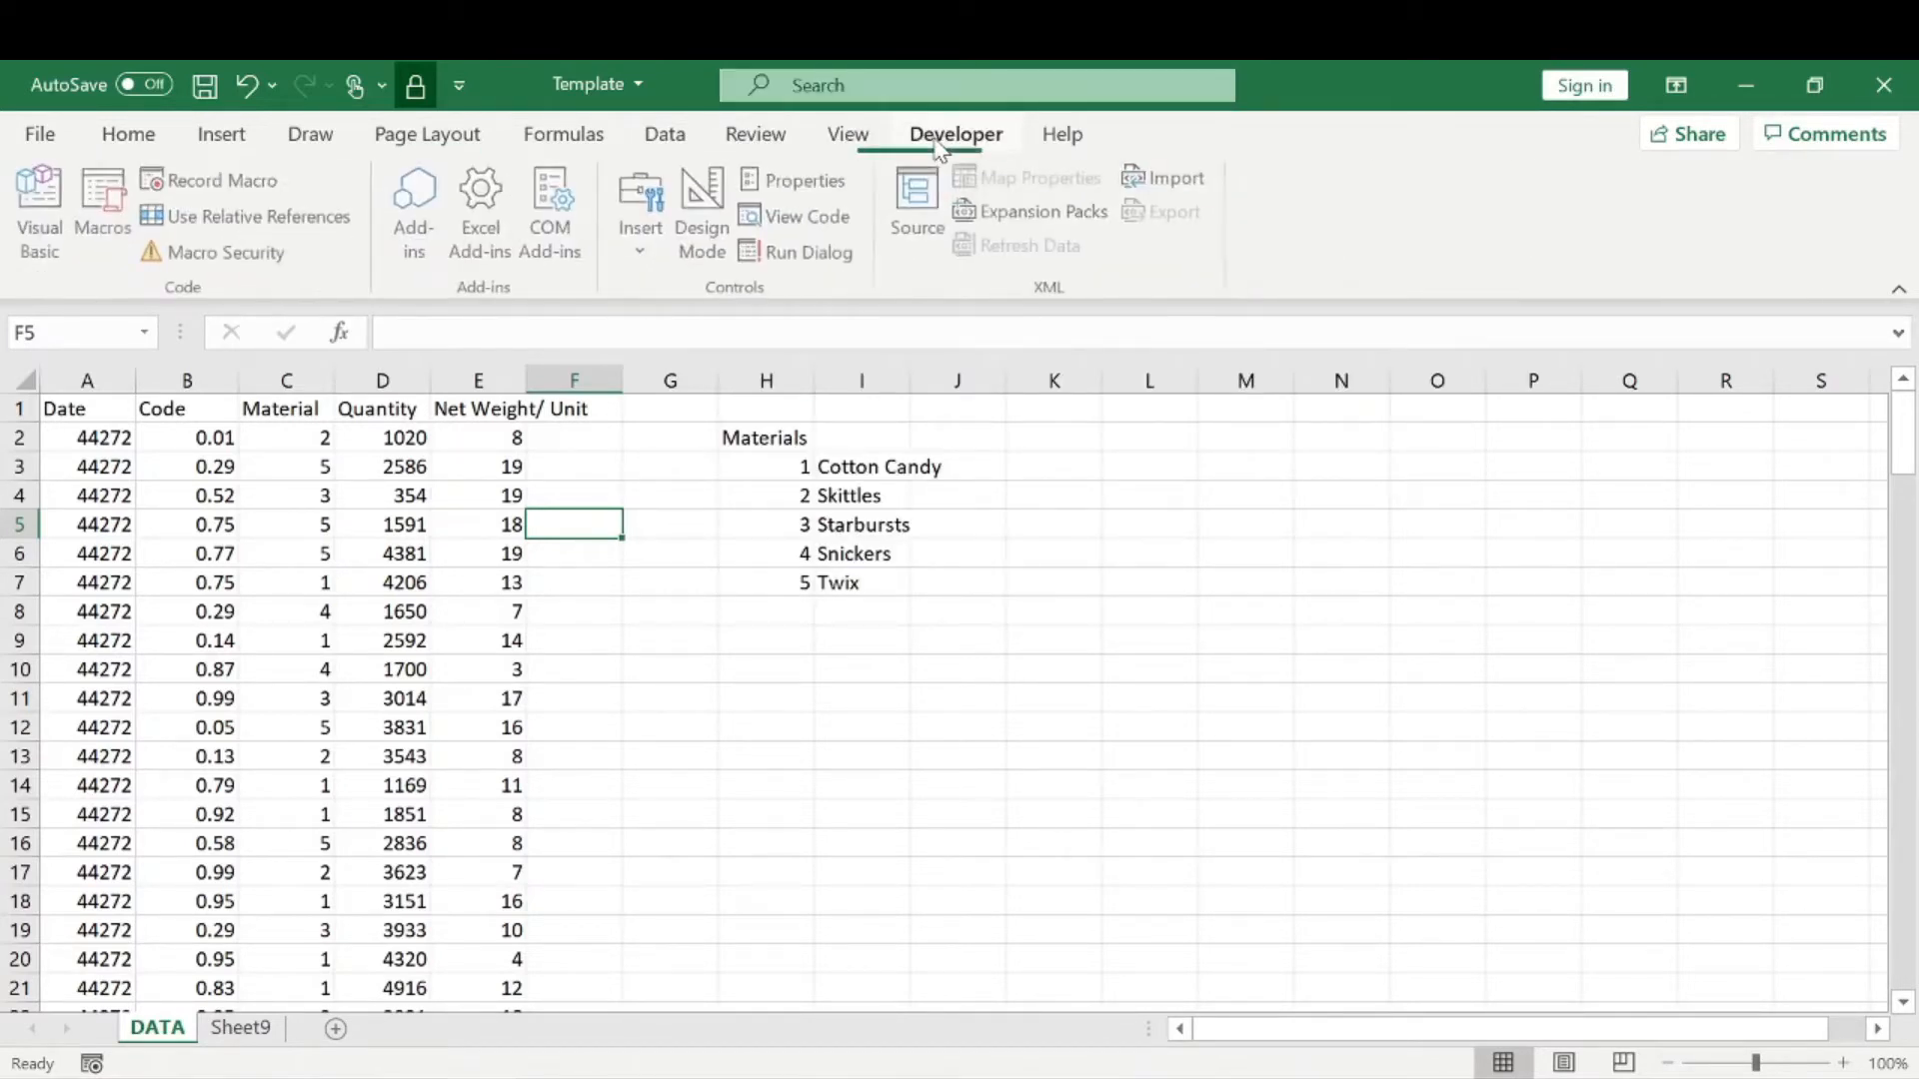
click(244, 178)
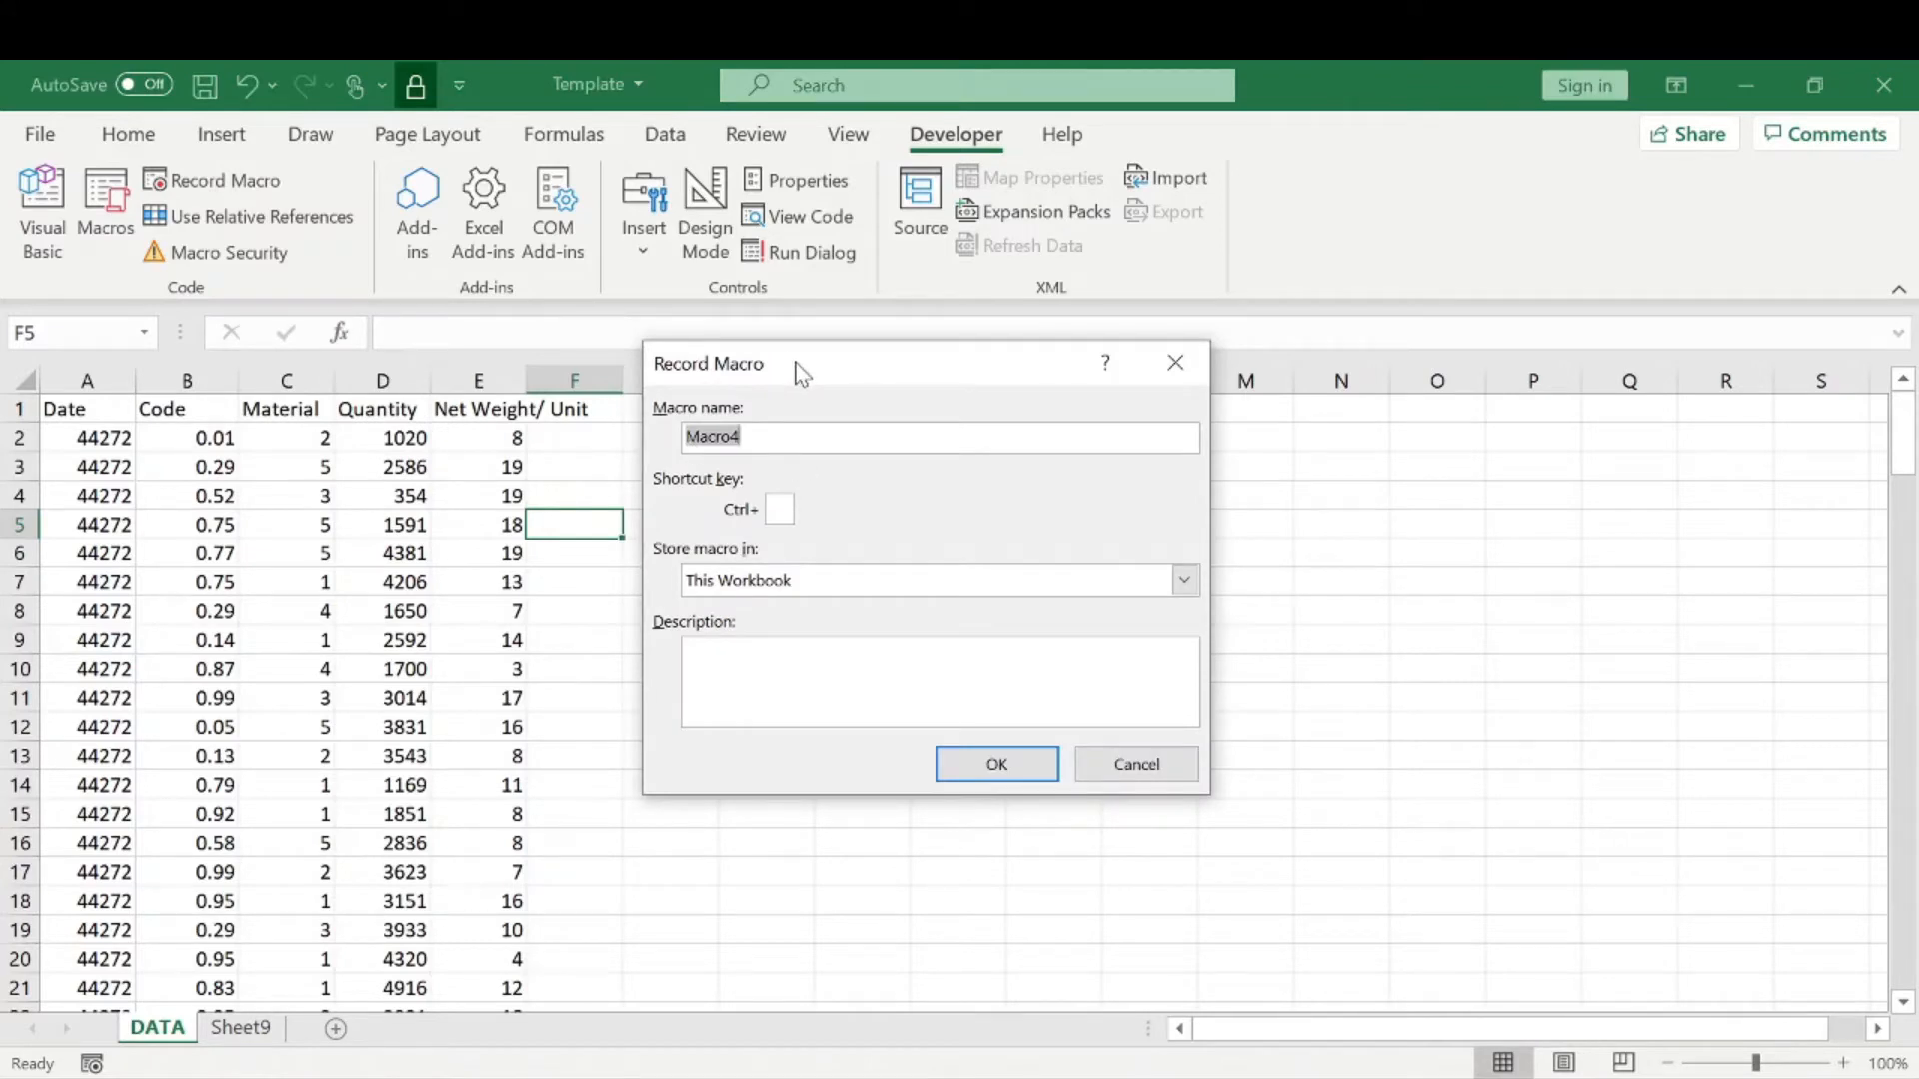
text(Formatting)
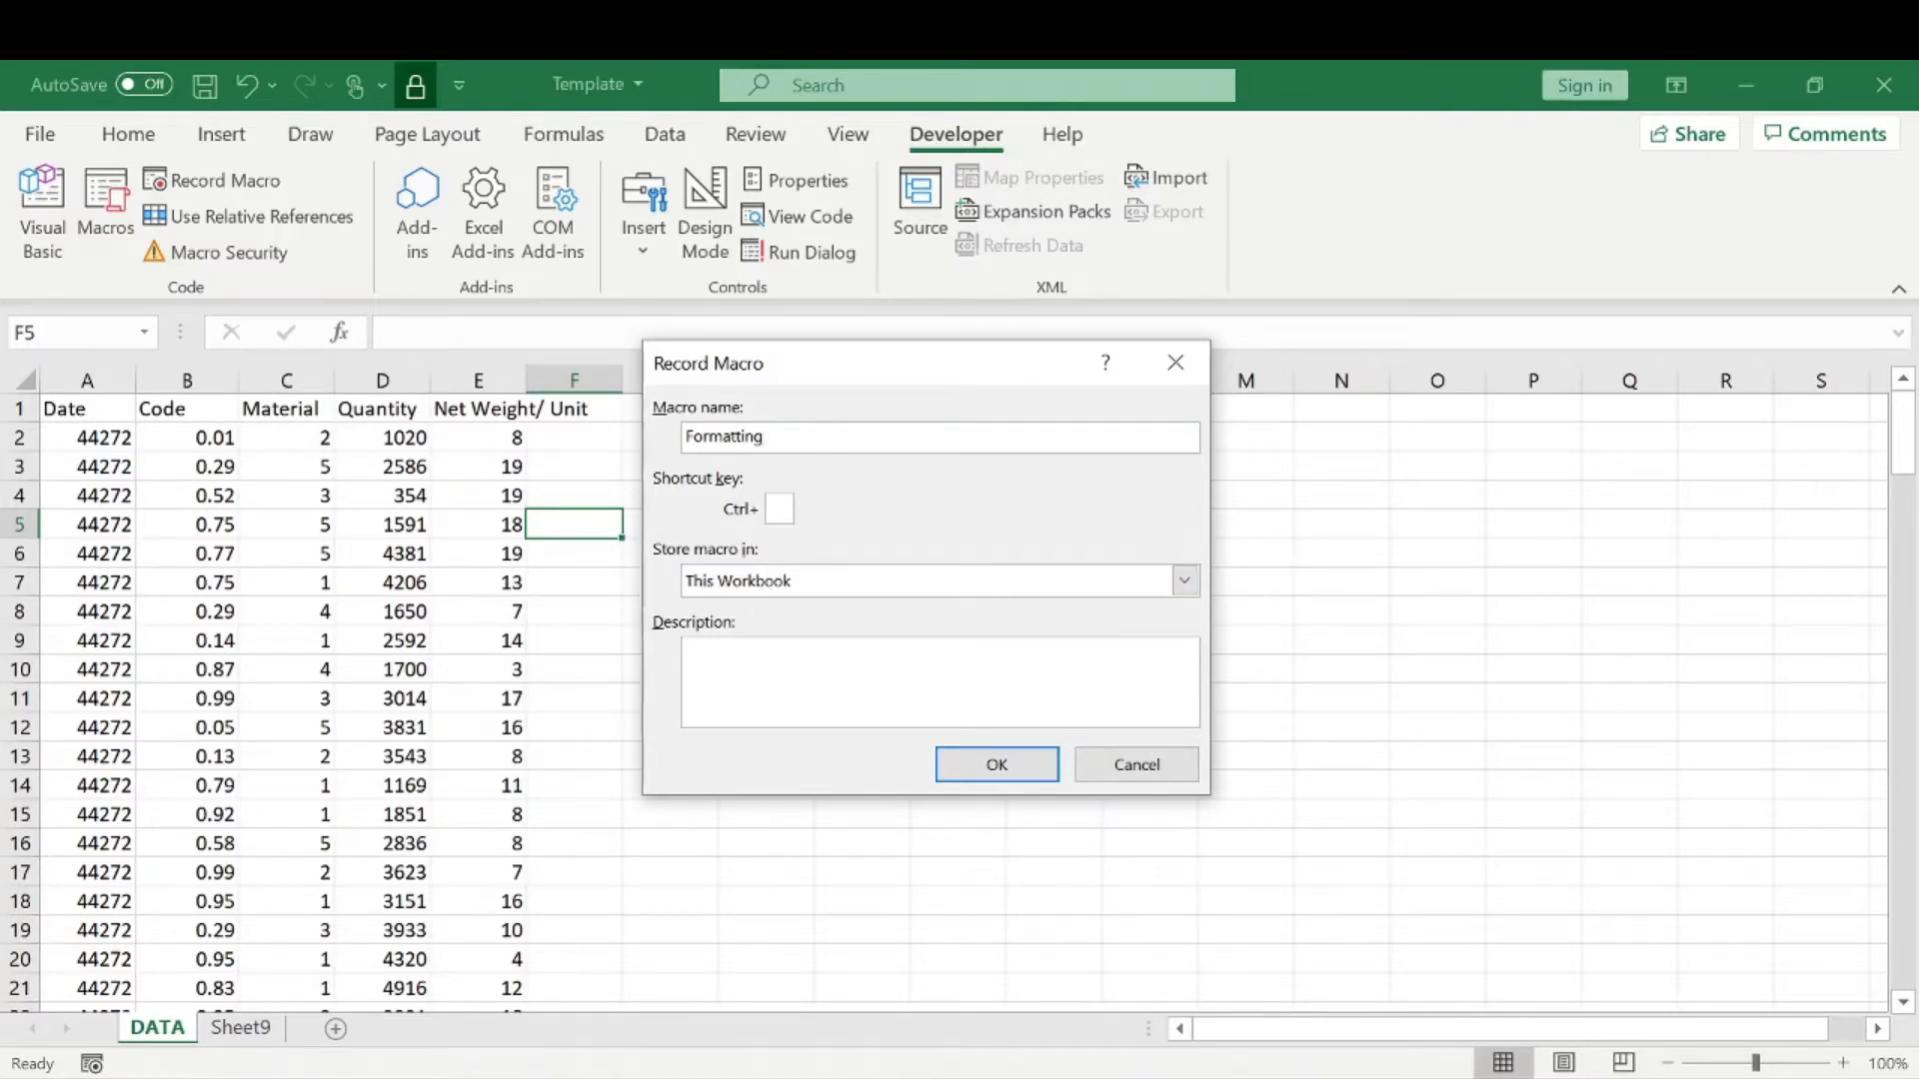
click(984, 767)
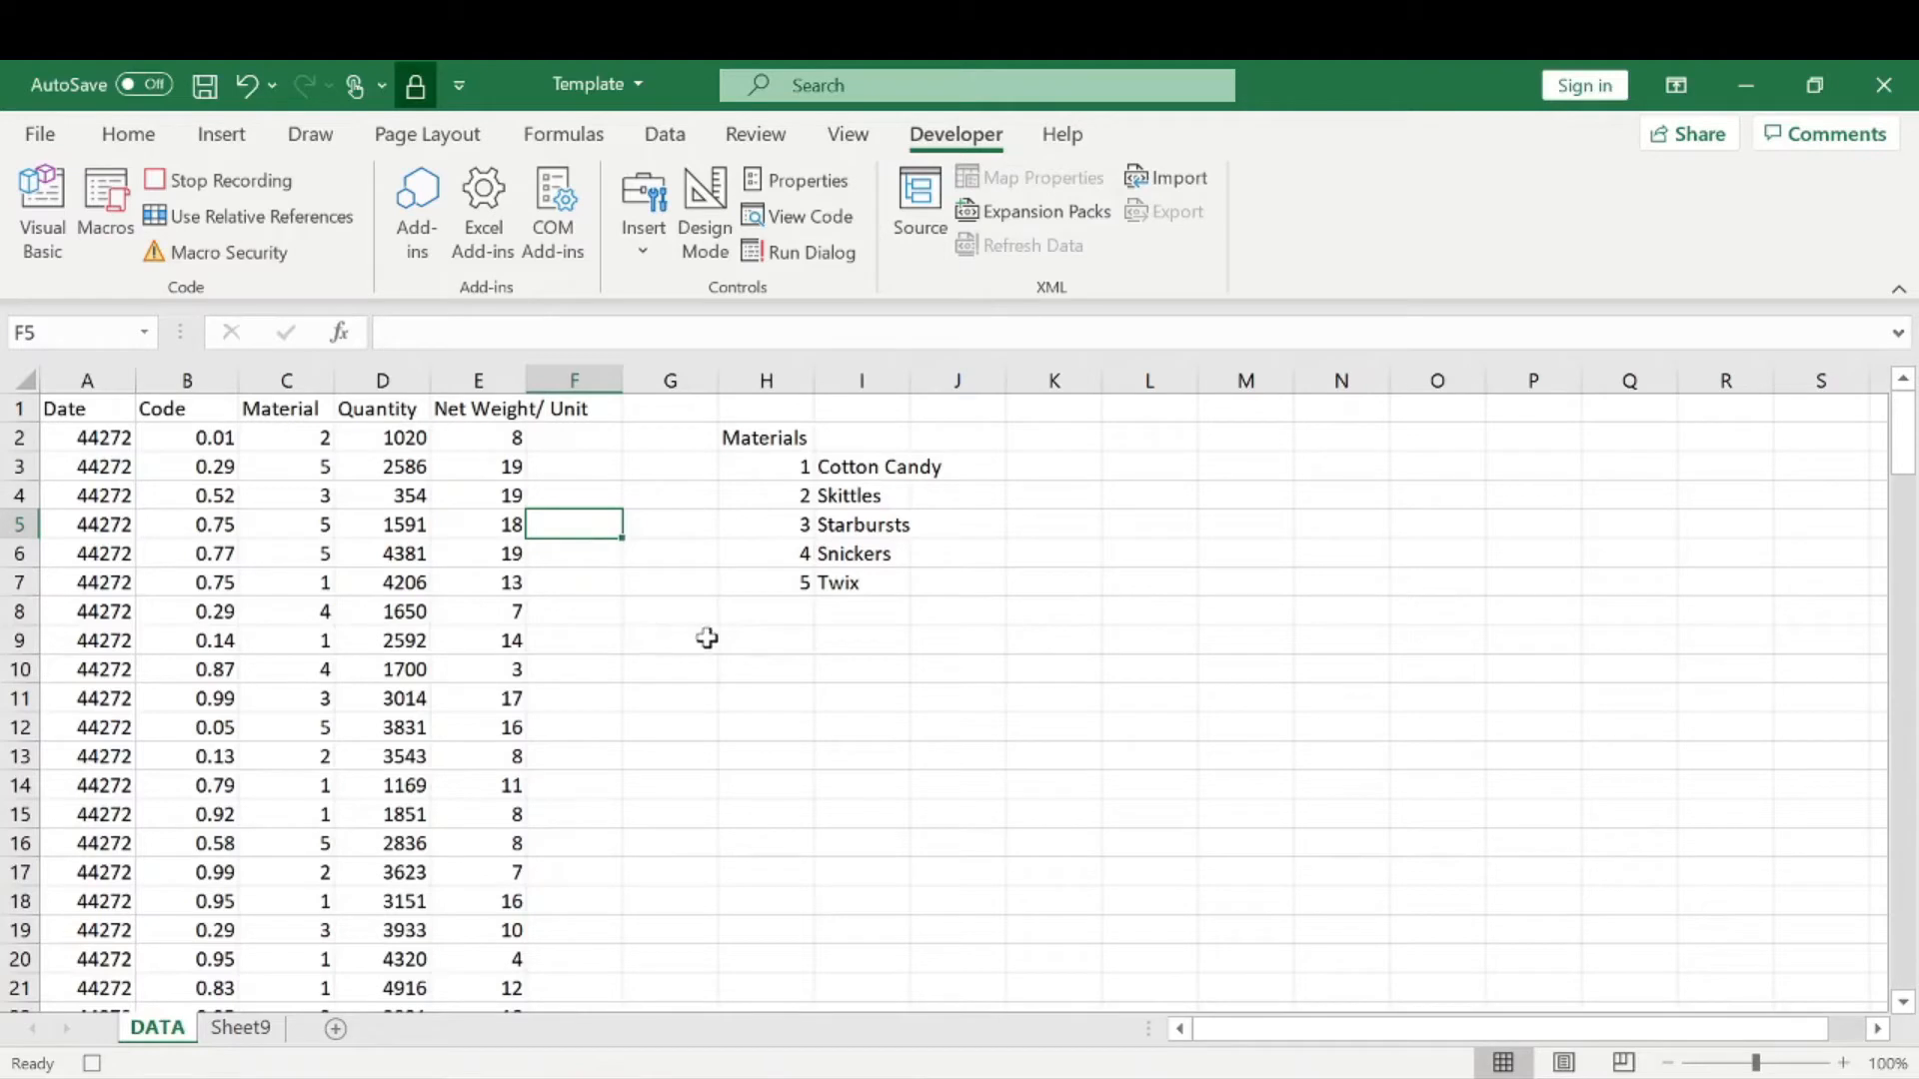
click(645, 579)
click(636, 519)
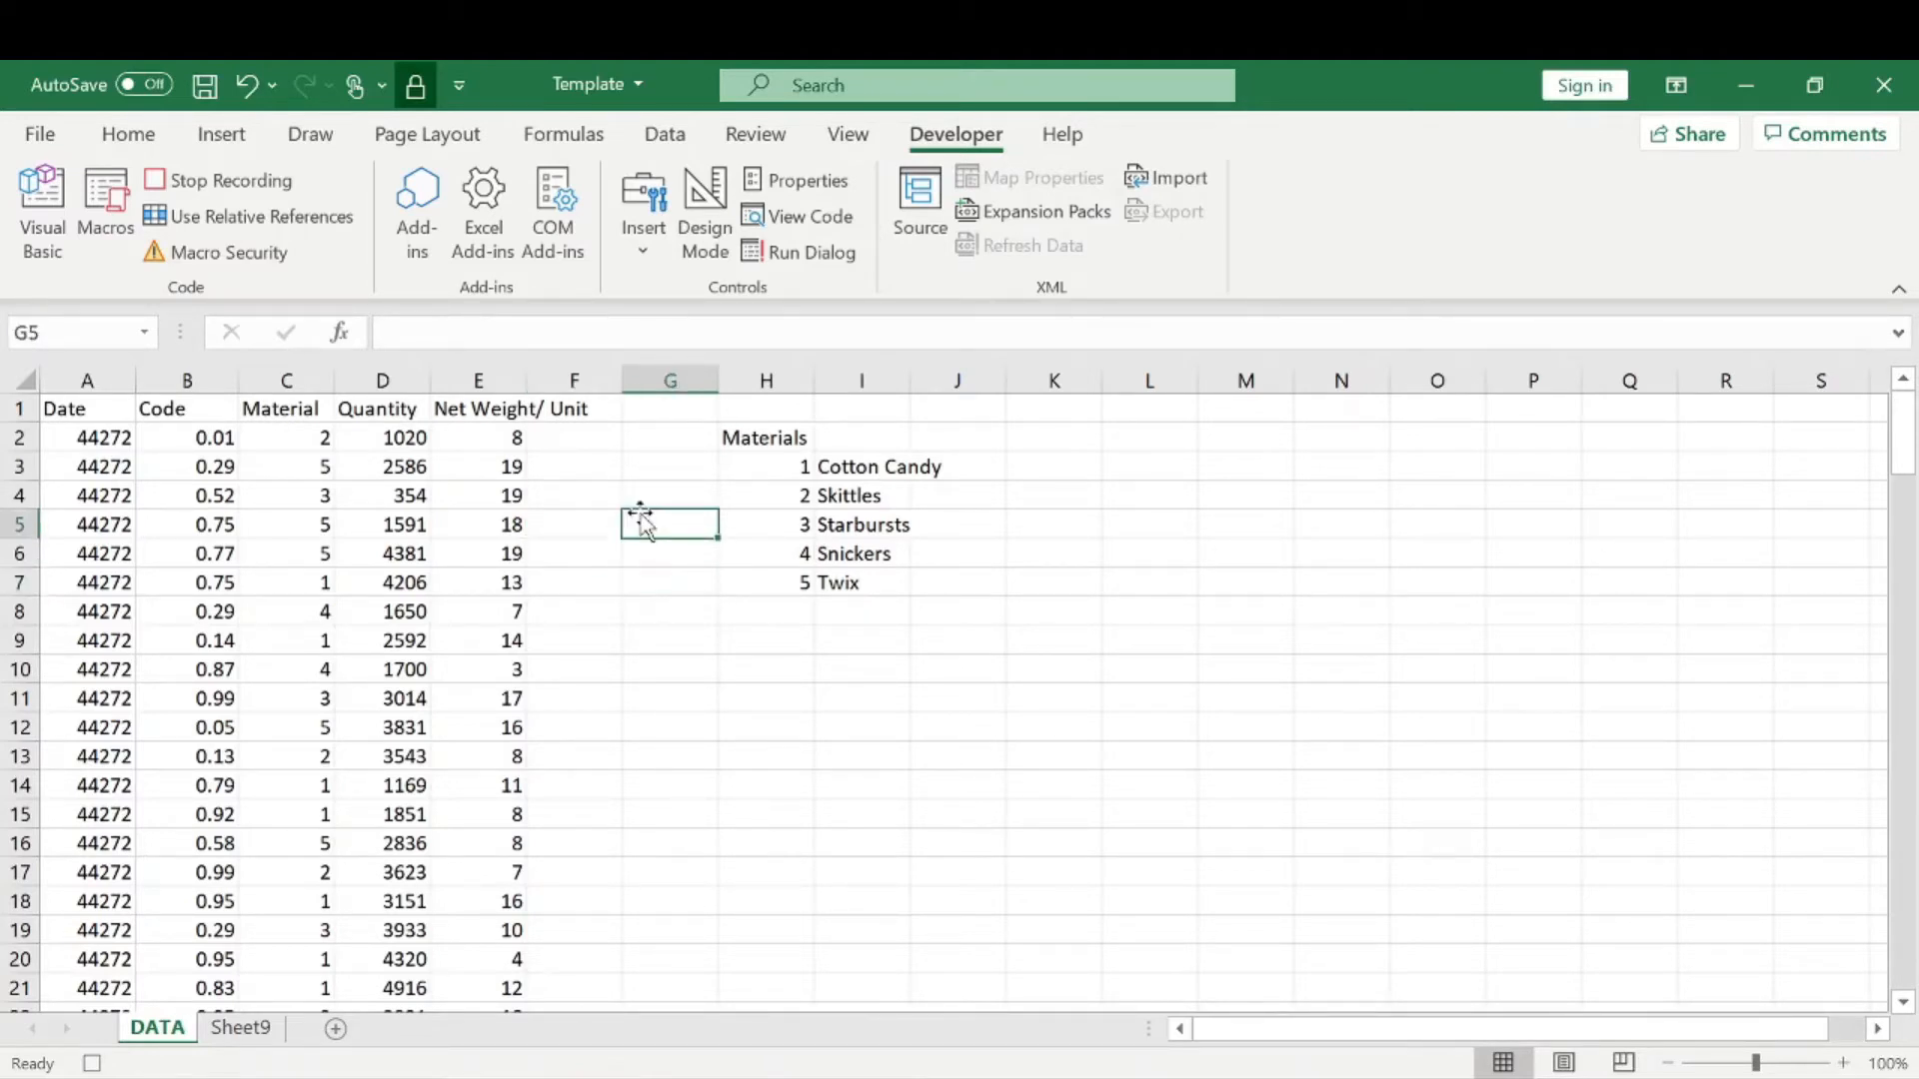
click(573, 520)
click(574, 490)
click(1114, 548)
click(769, 694)
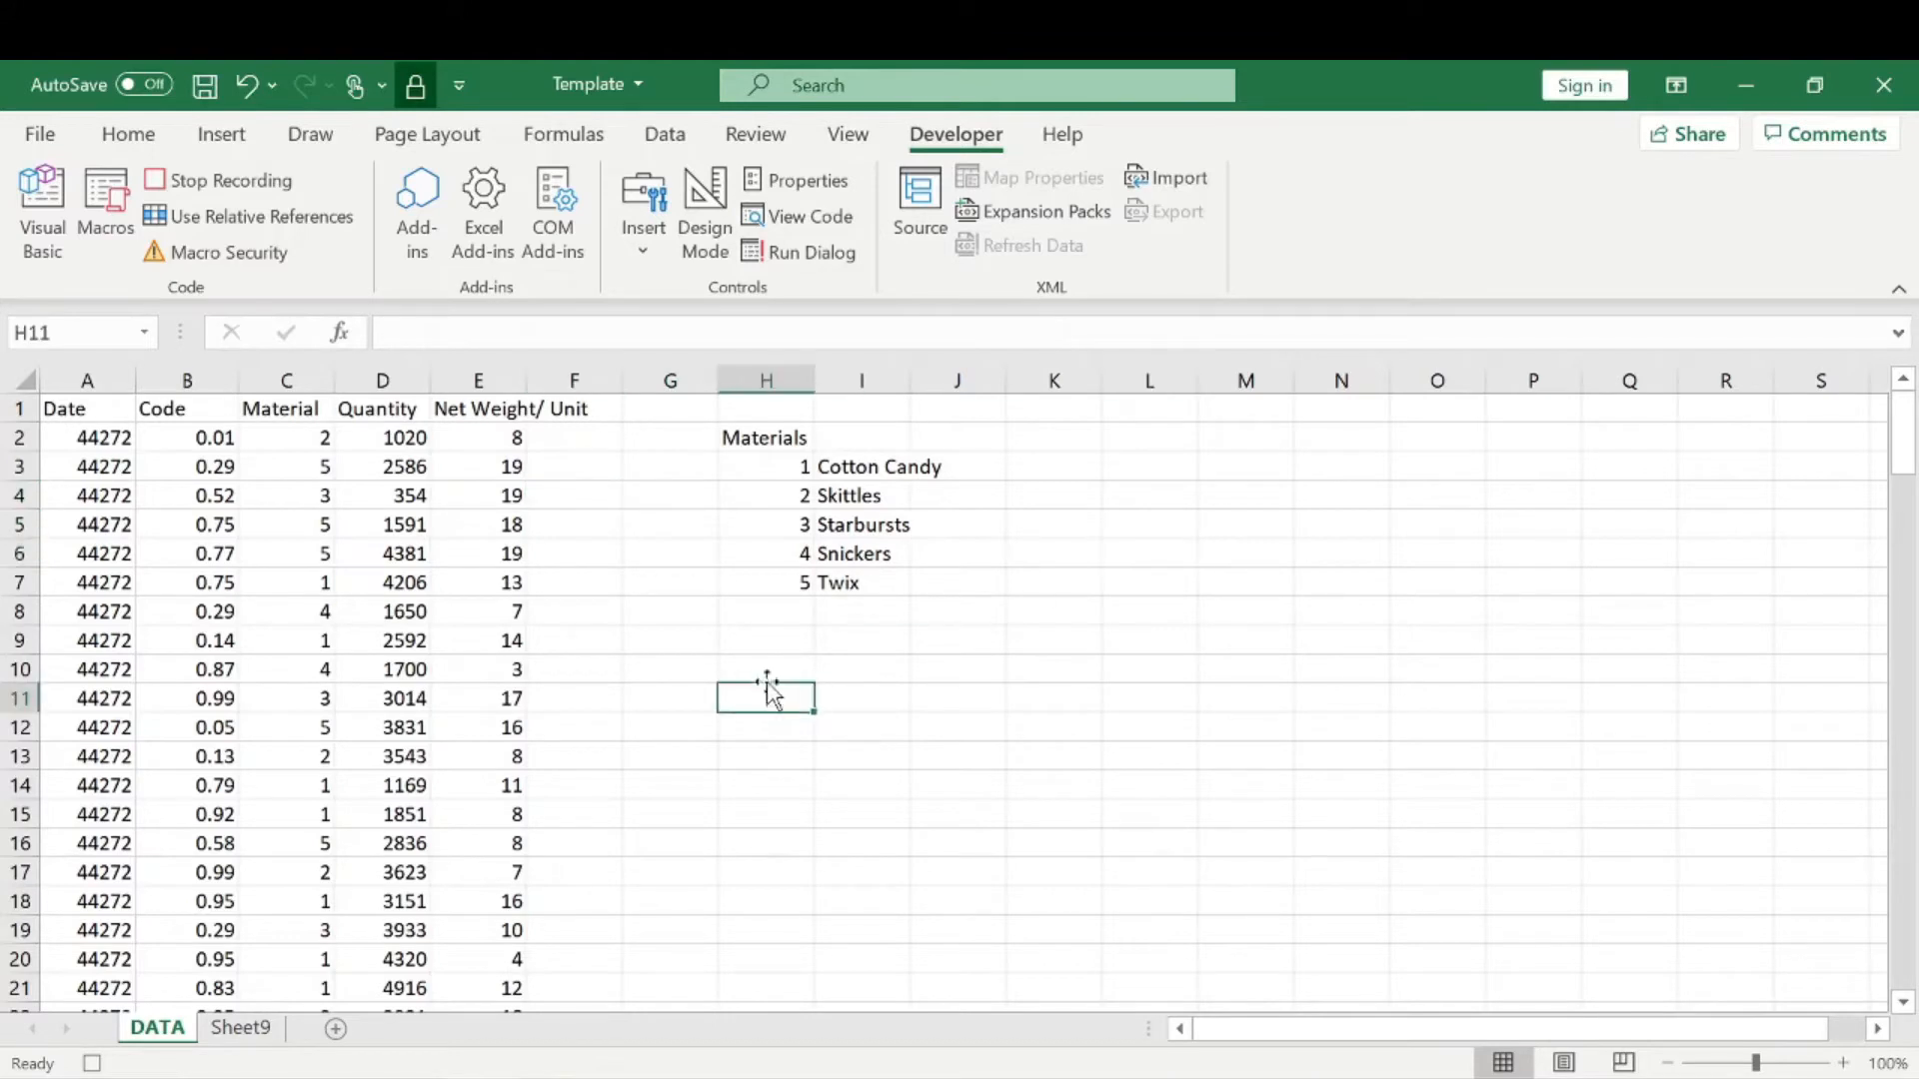
click(639, 495)
click(550, 500)
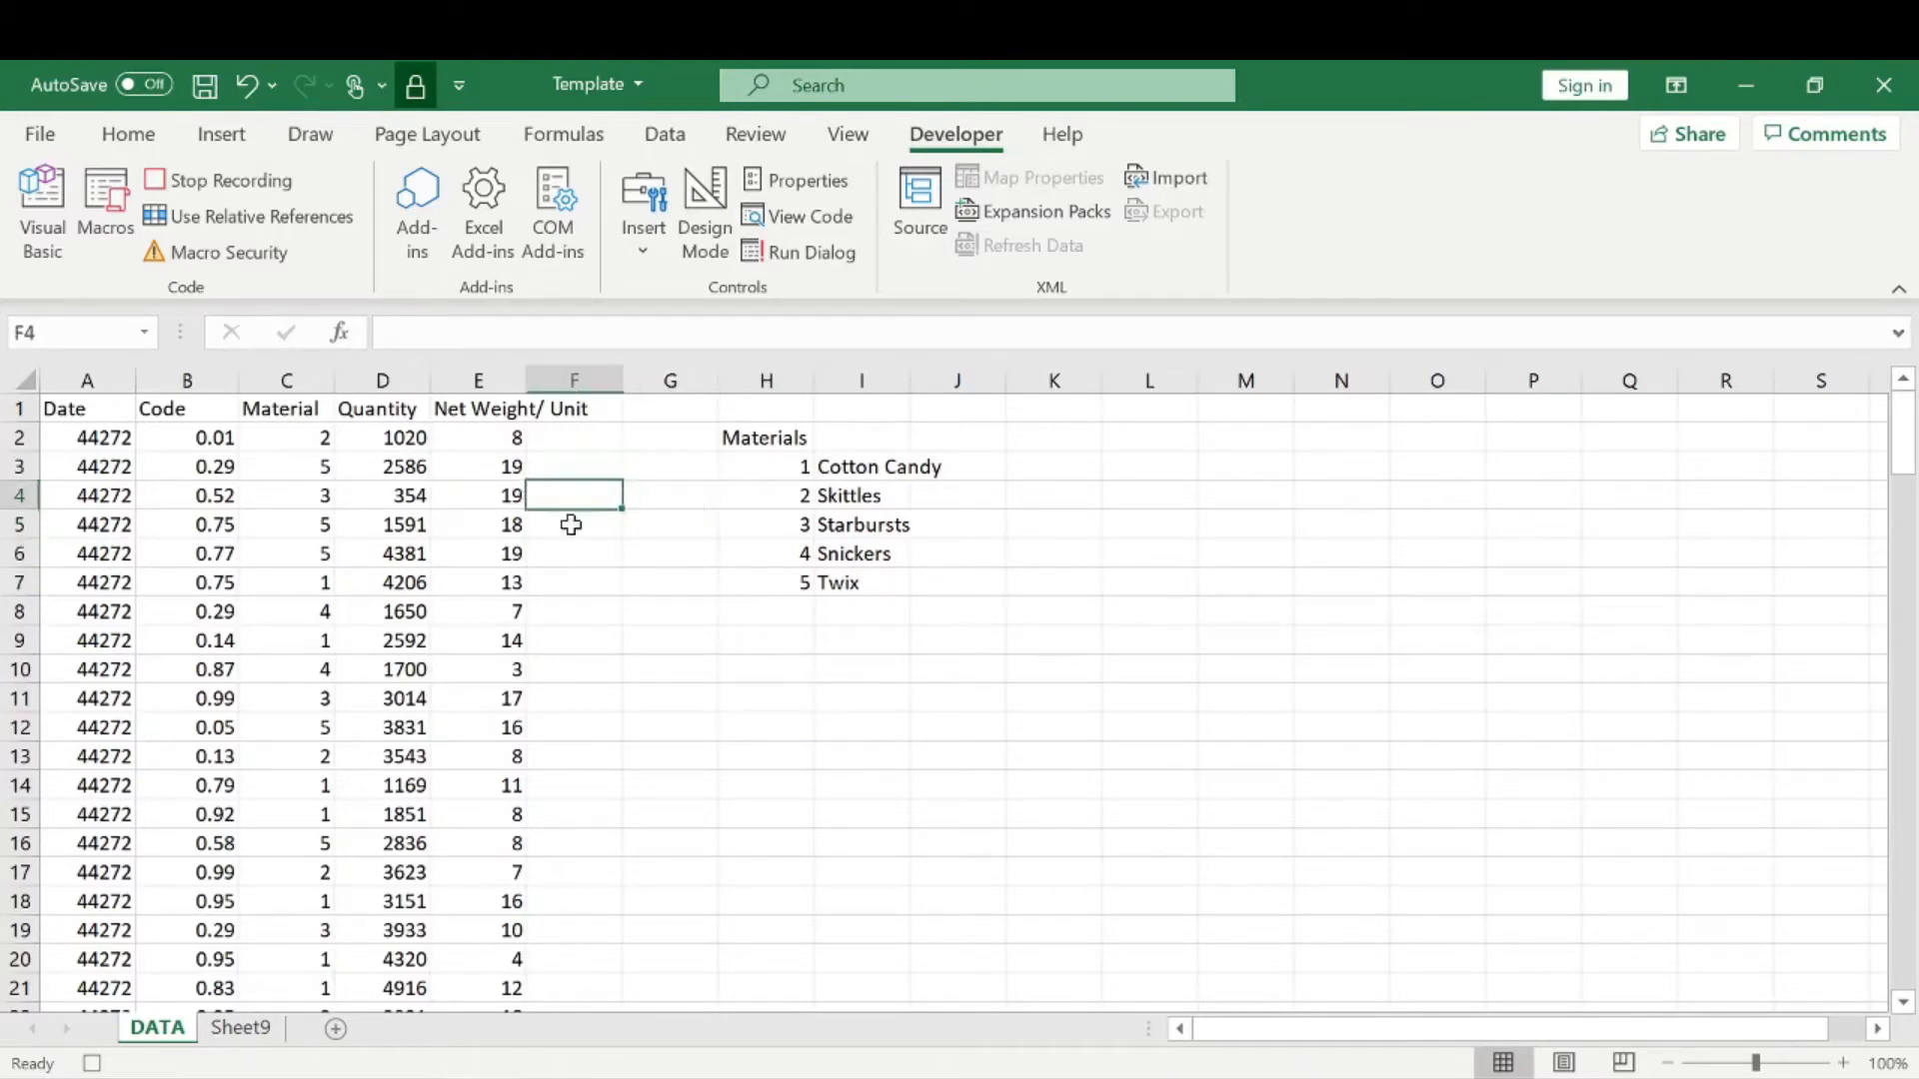
click(599, 589)
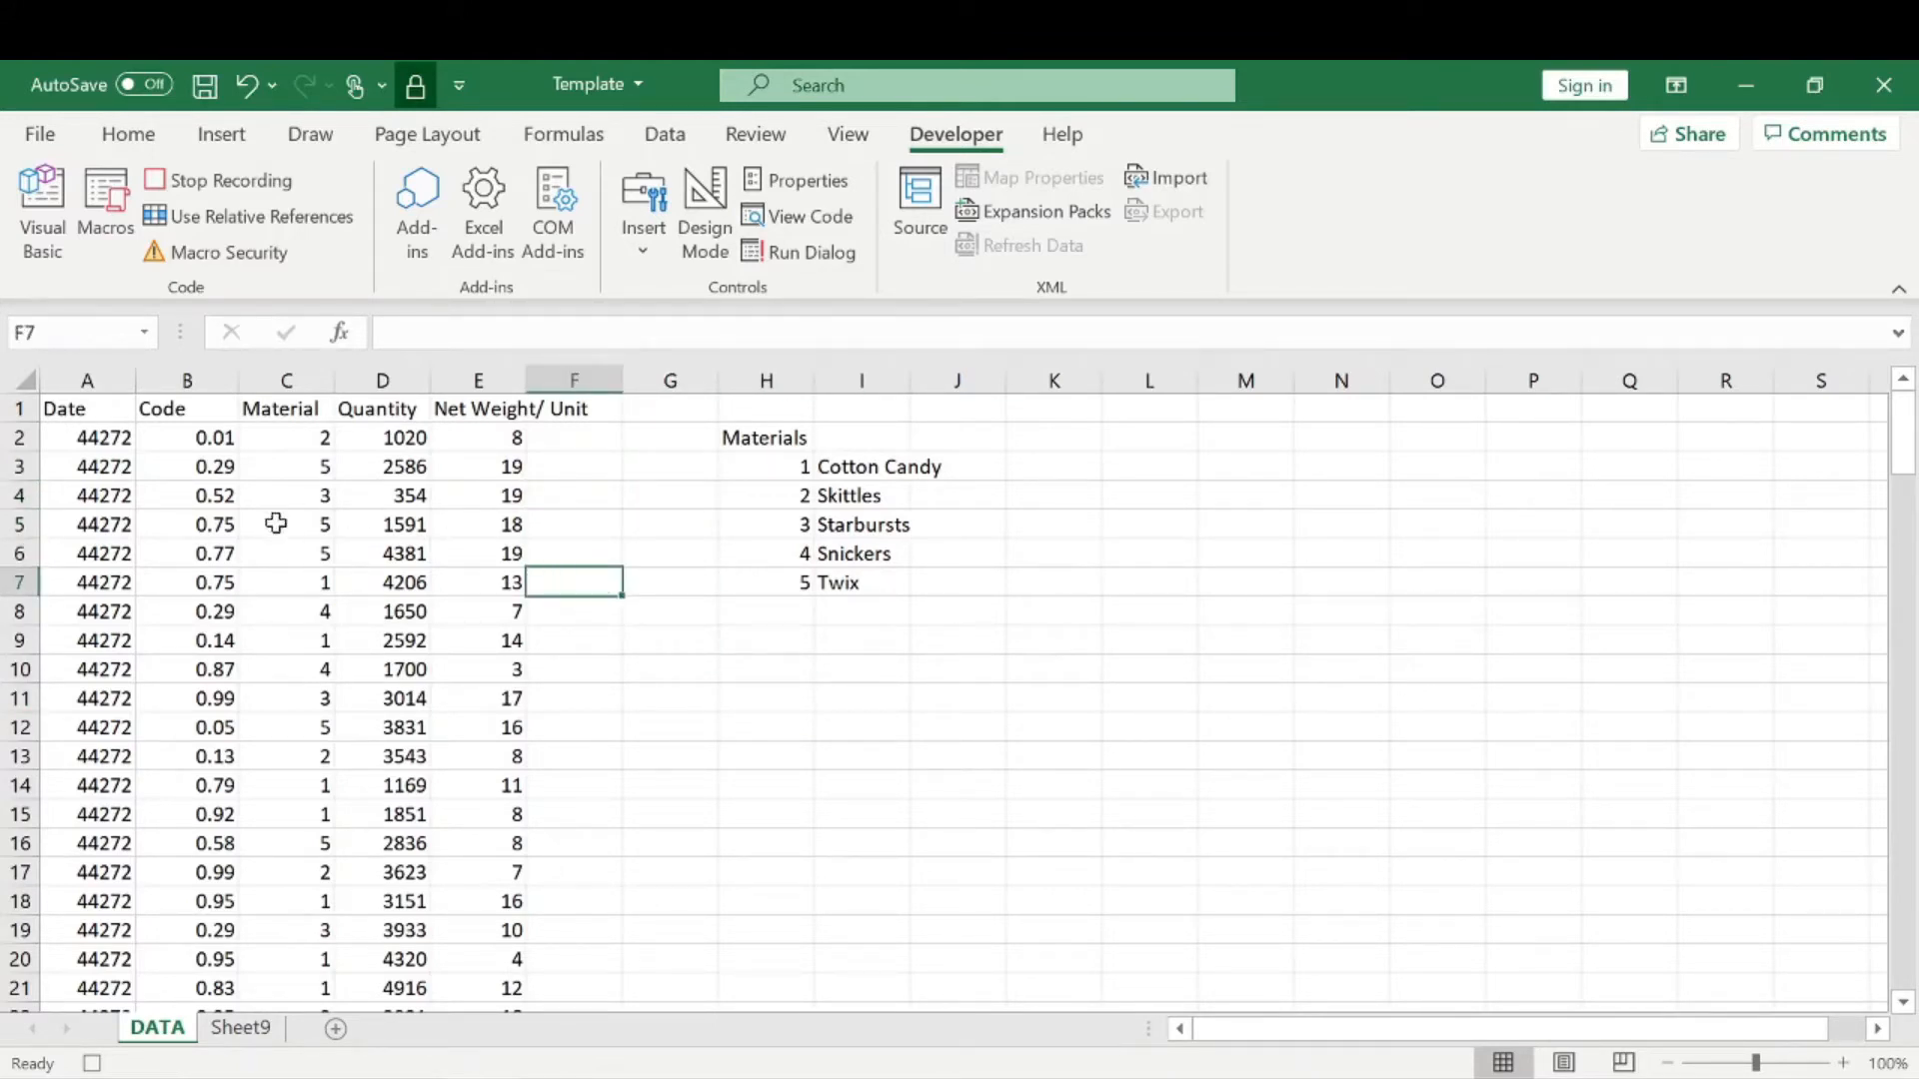
click(225, 527)
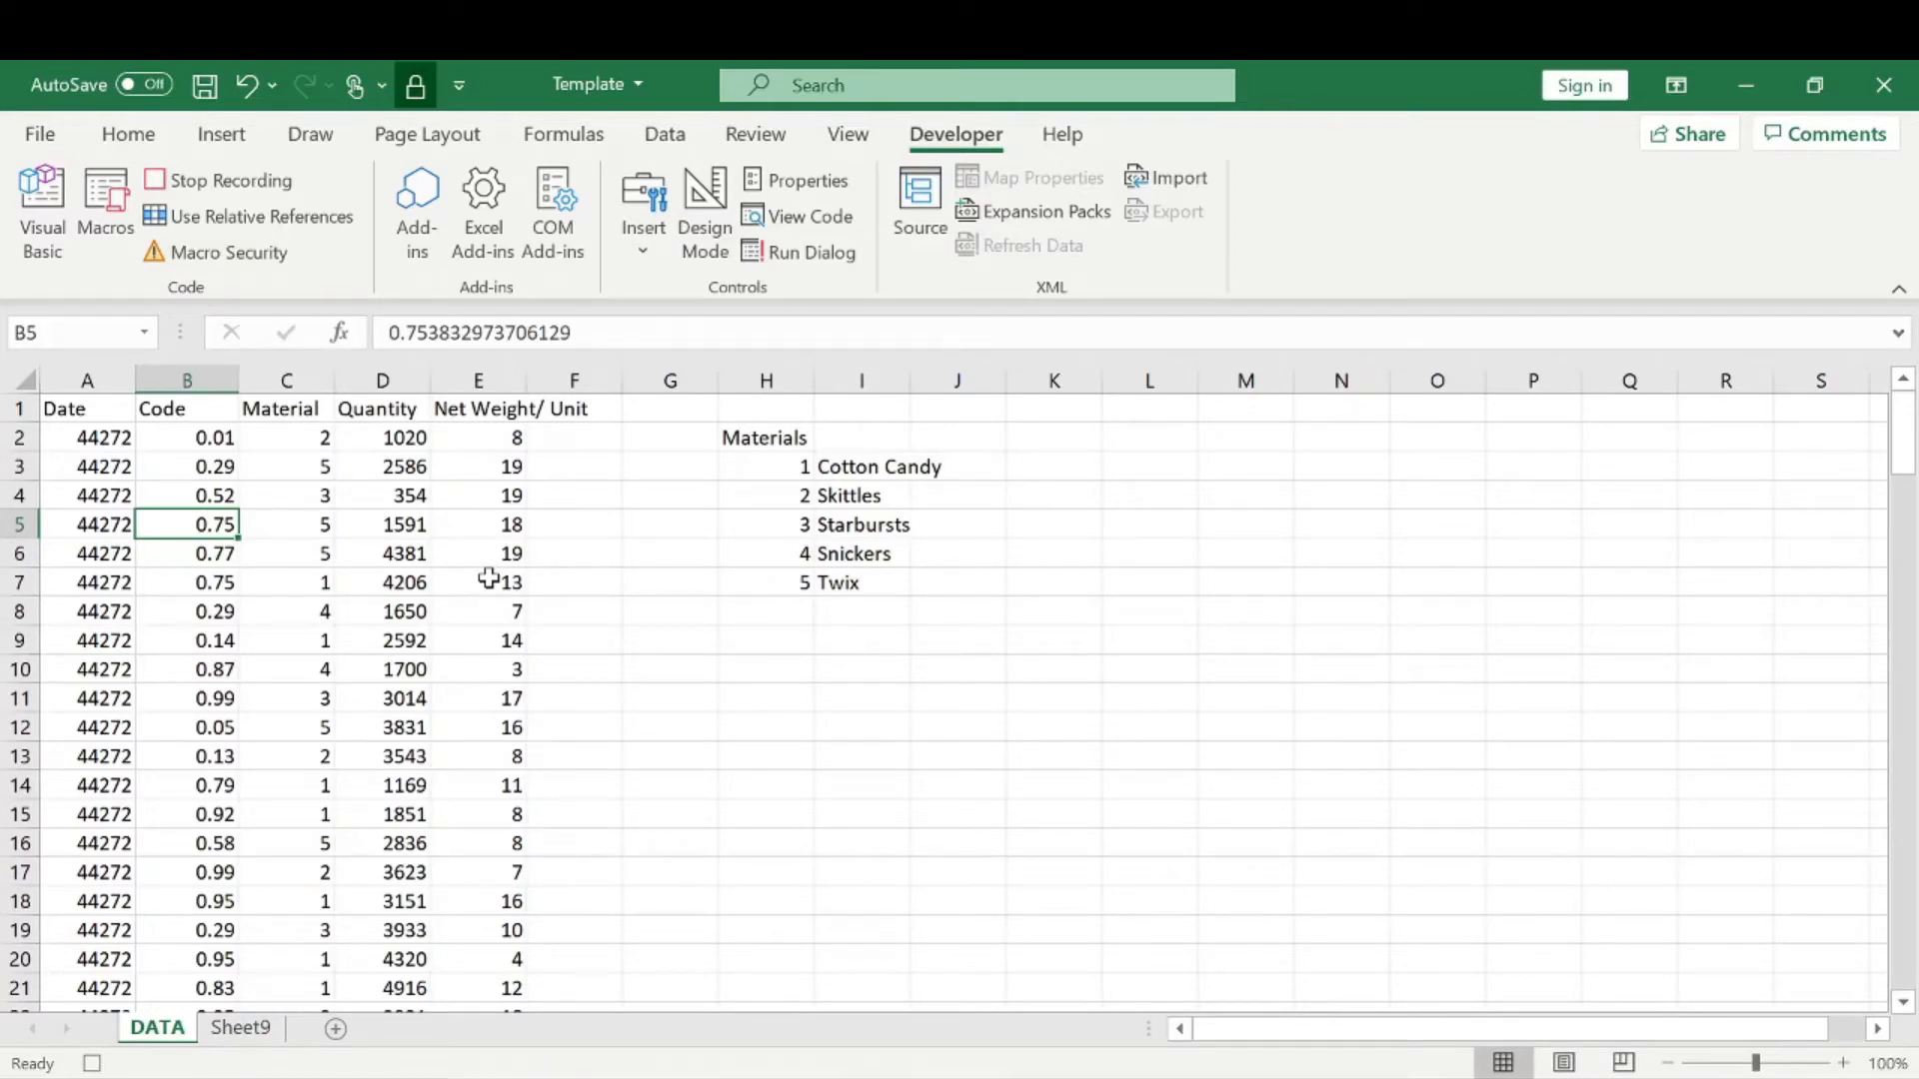
click(565, 523)
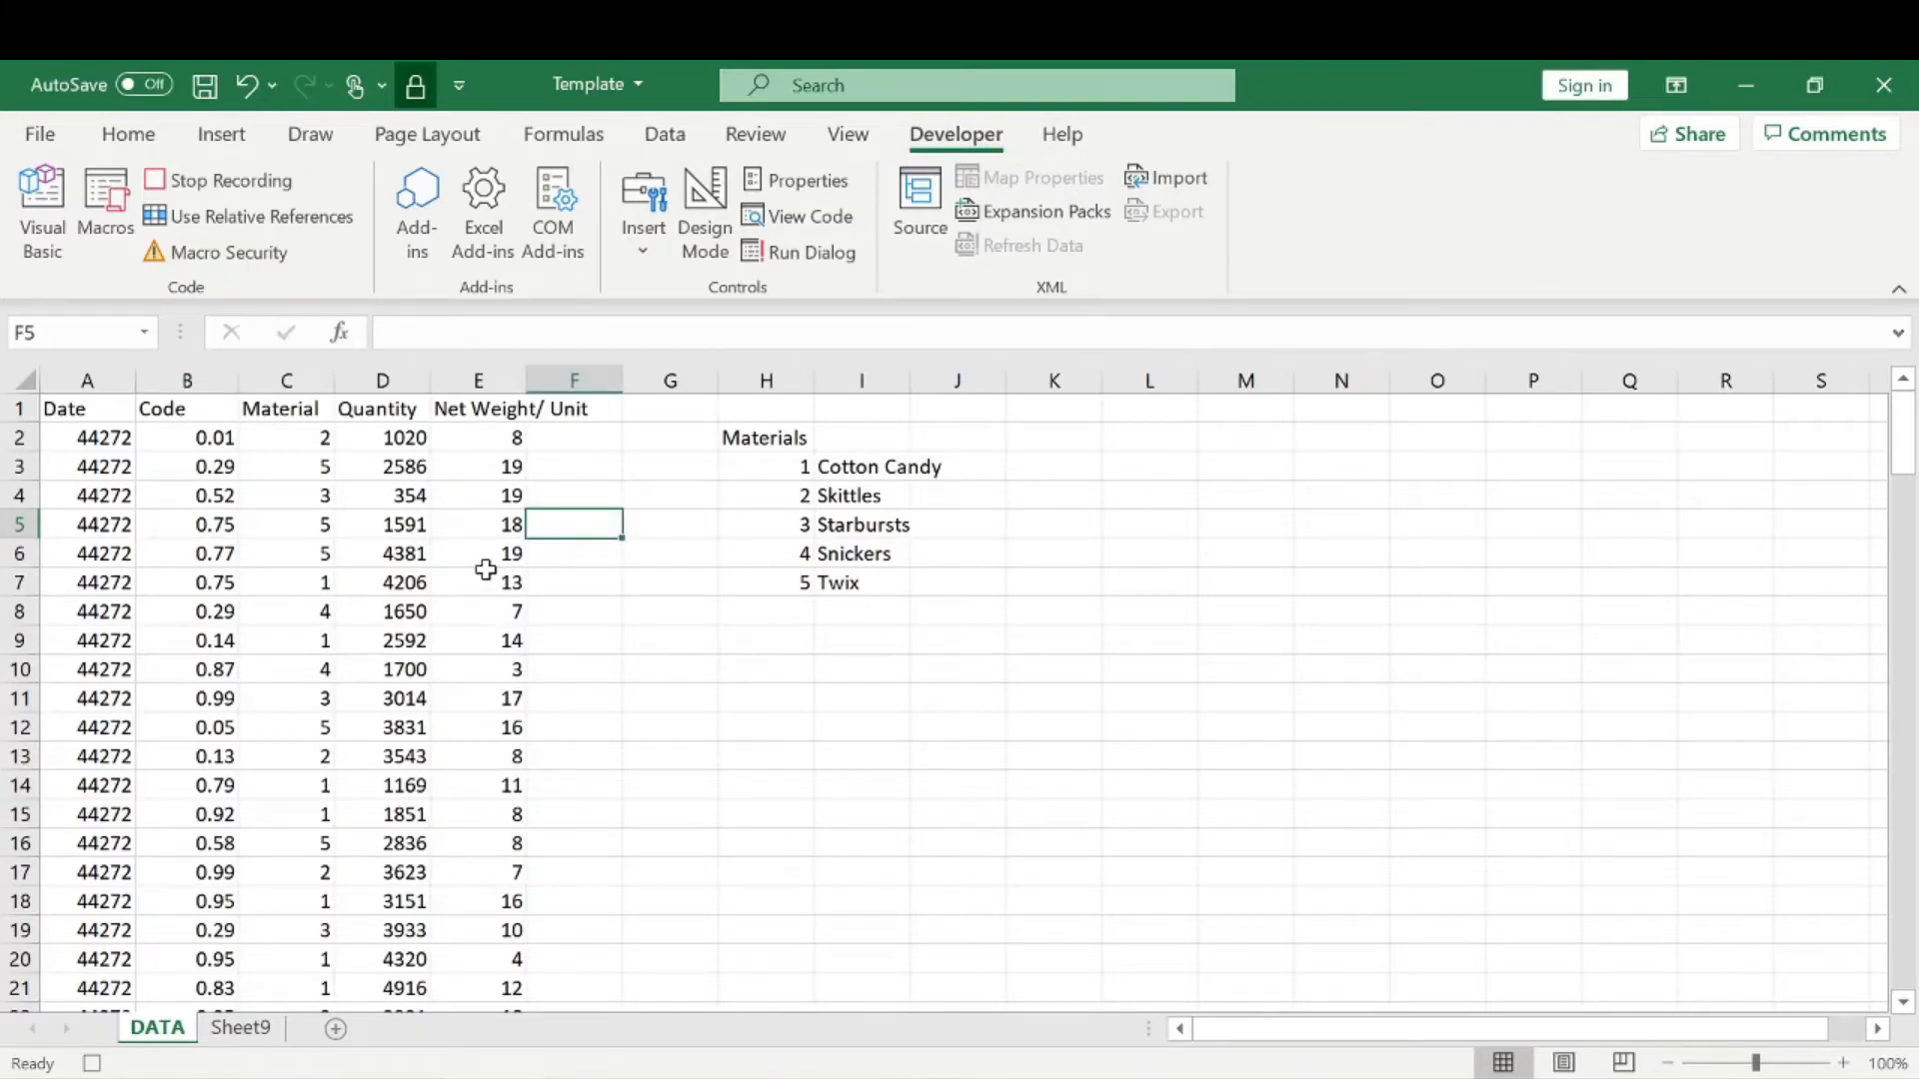
Apply the Short Date number format to the whole Date column.
click(93, 436)
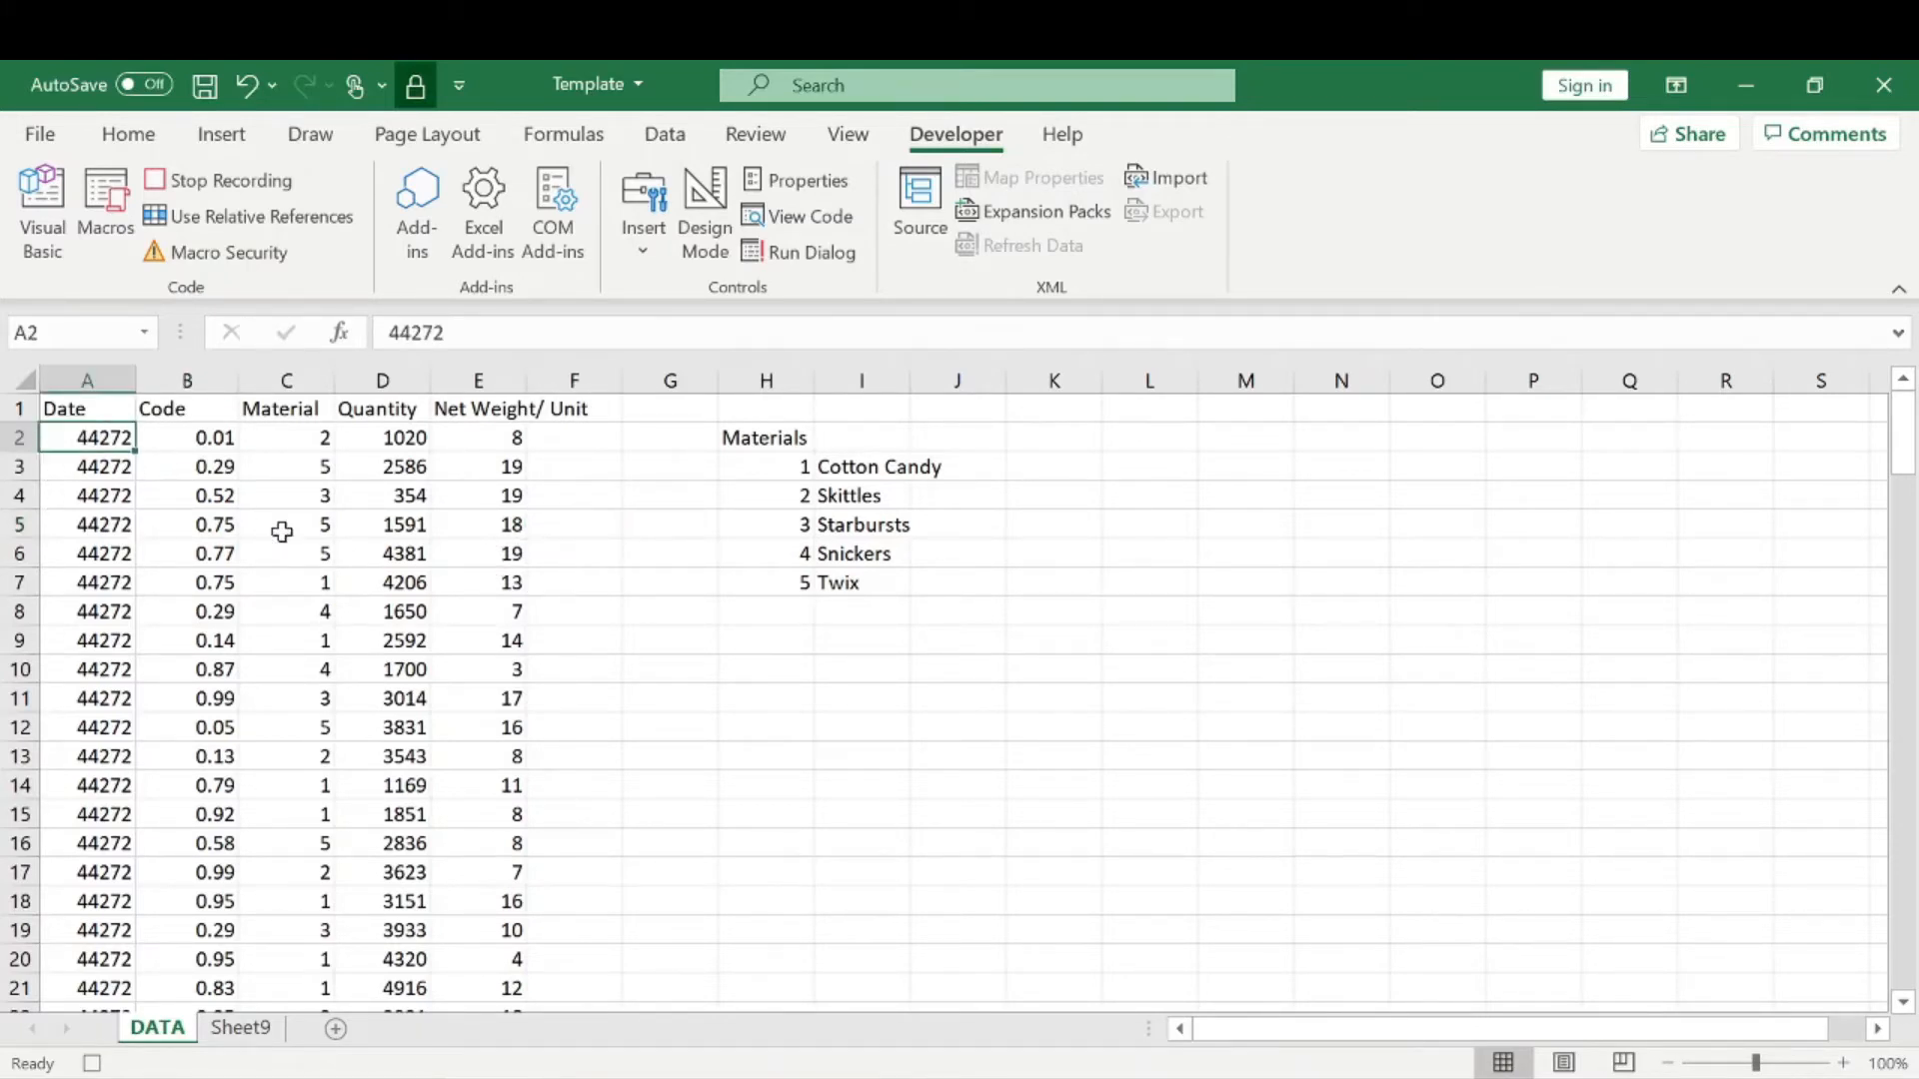
click(104, 381)
click(128, 134)
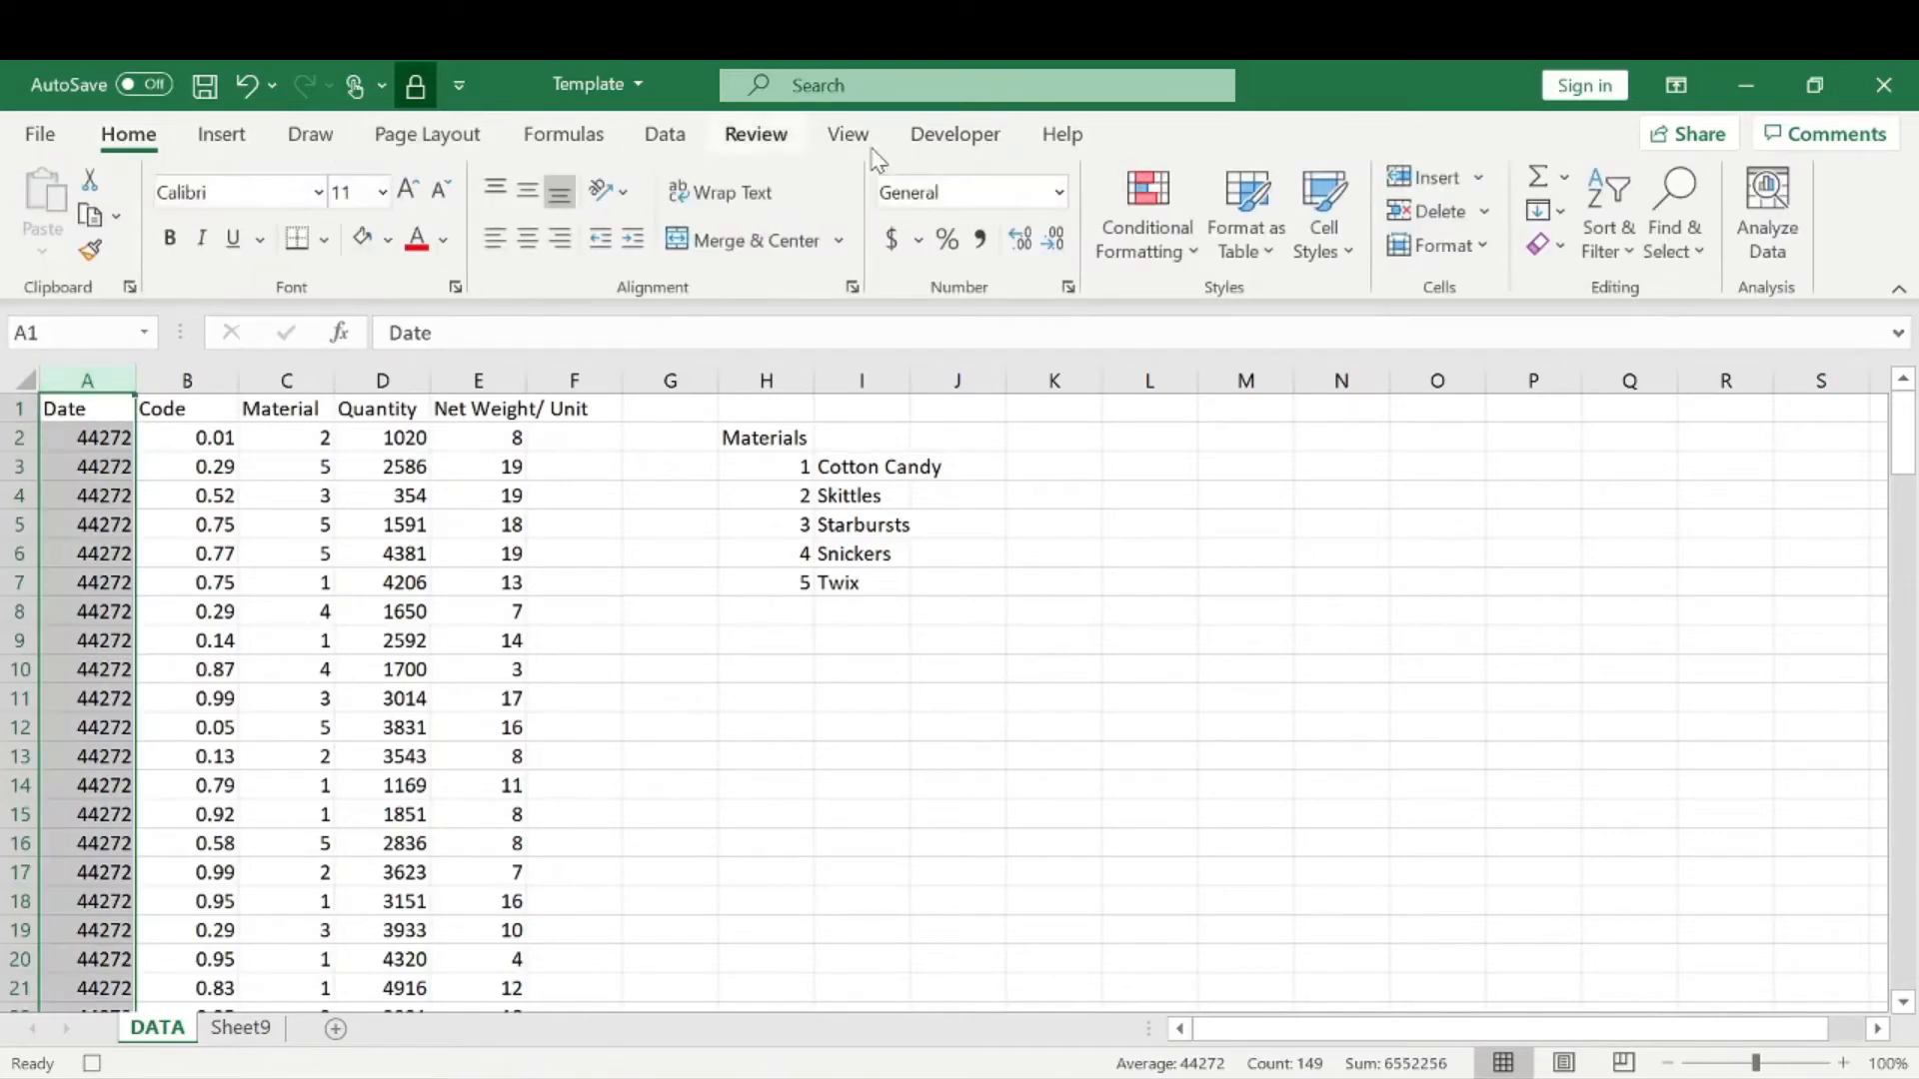
click(1057, 192)
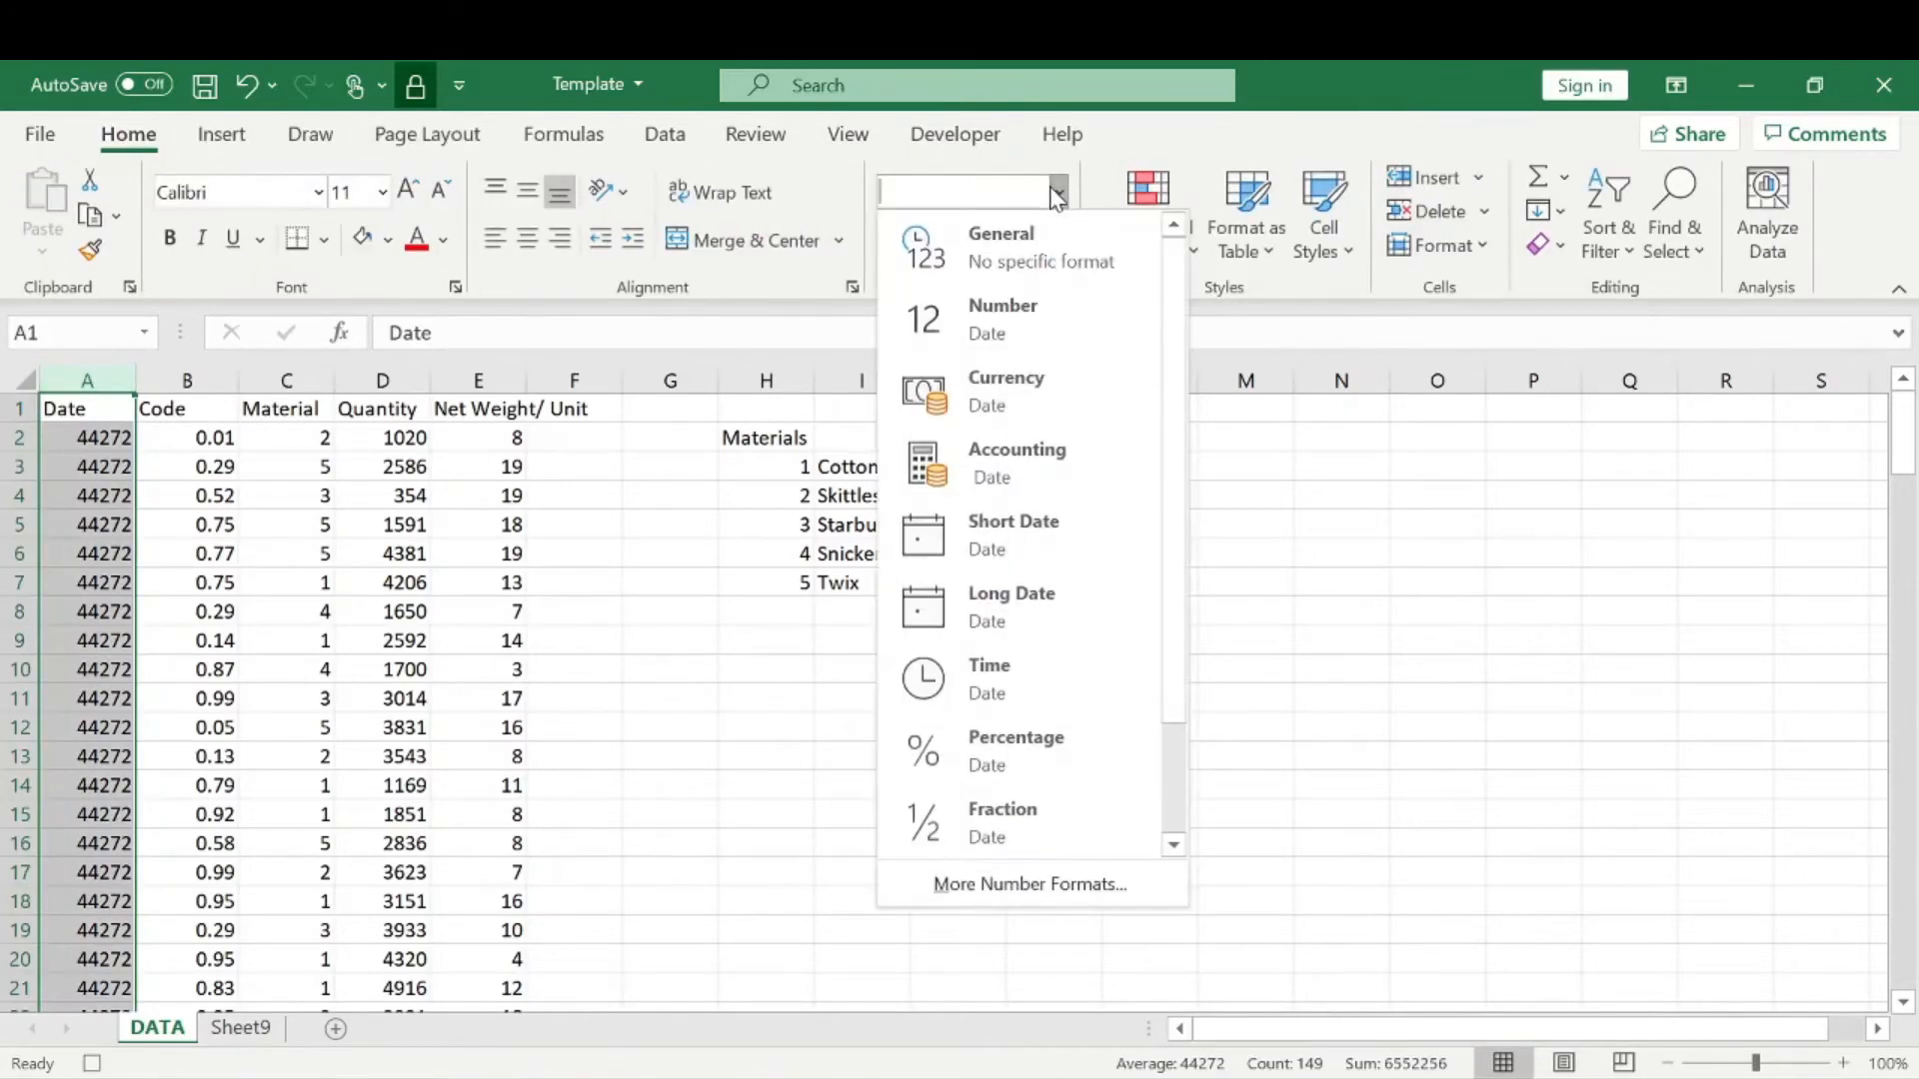
click(1012, 520)
Insert a blank column before Quantity and give it the header Item Name in D1.
click(210, 412)
click(292, 410)
click(410, 380)
right_click(425, 382)
click(531, 638)
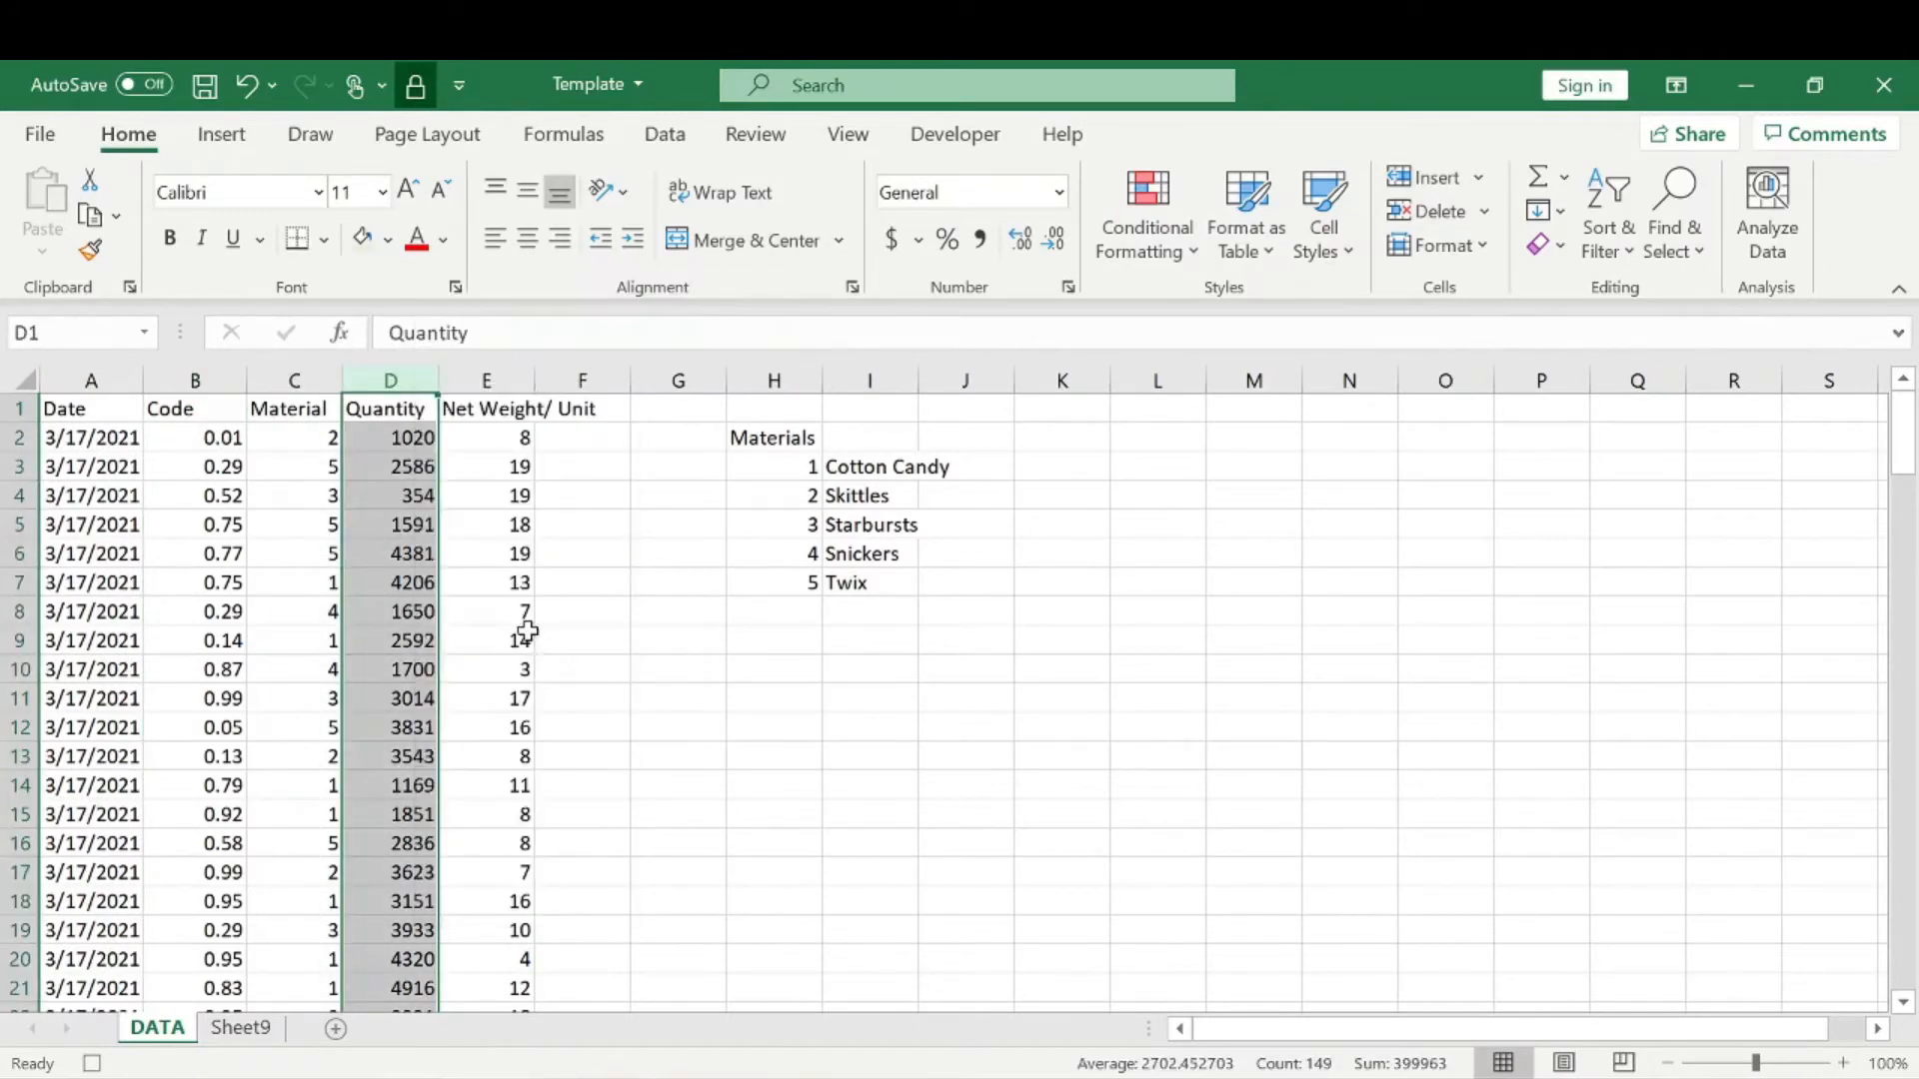
click(403, 404)
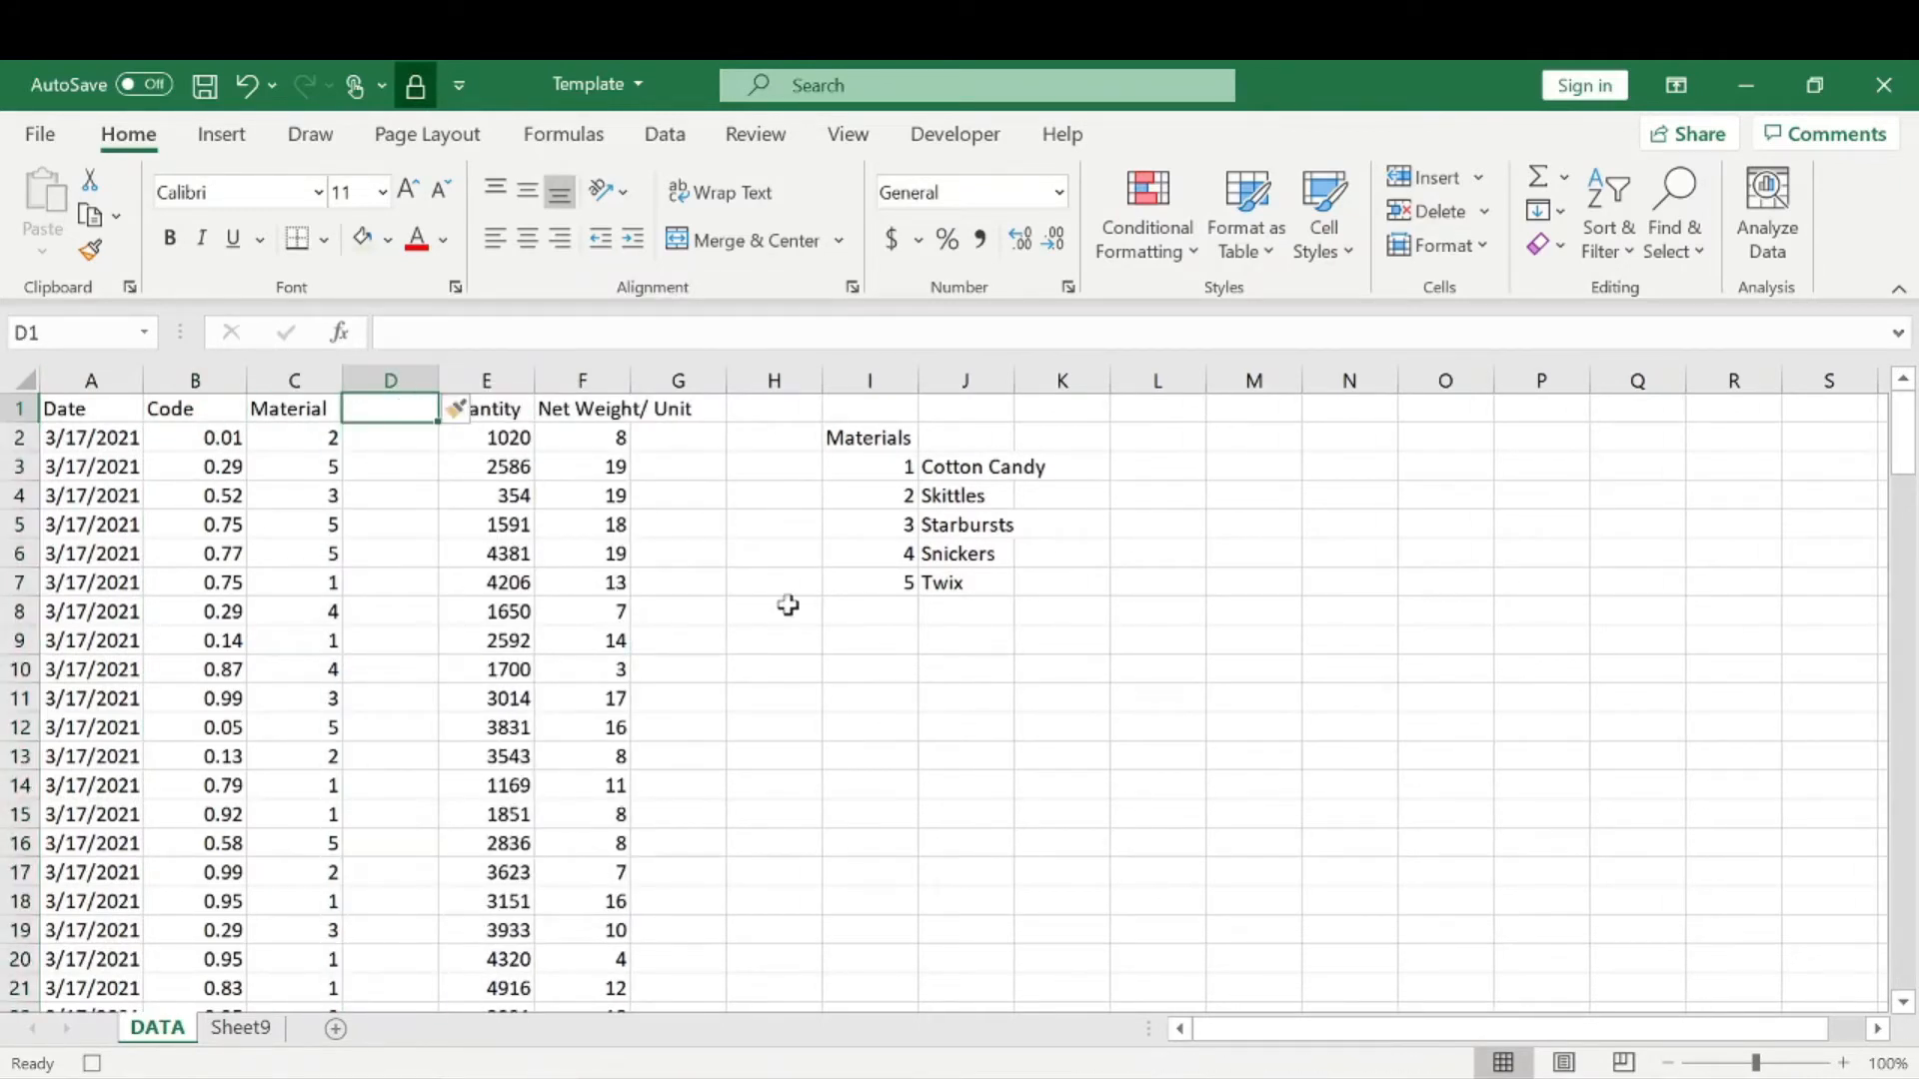
text(Item Name)
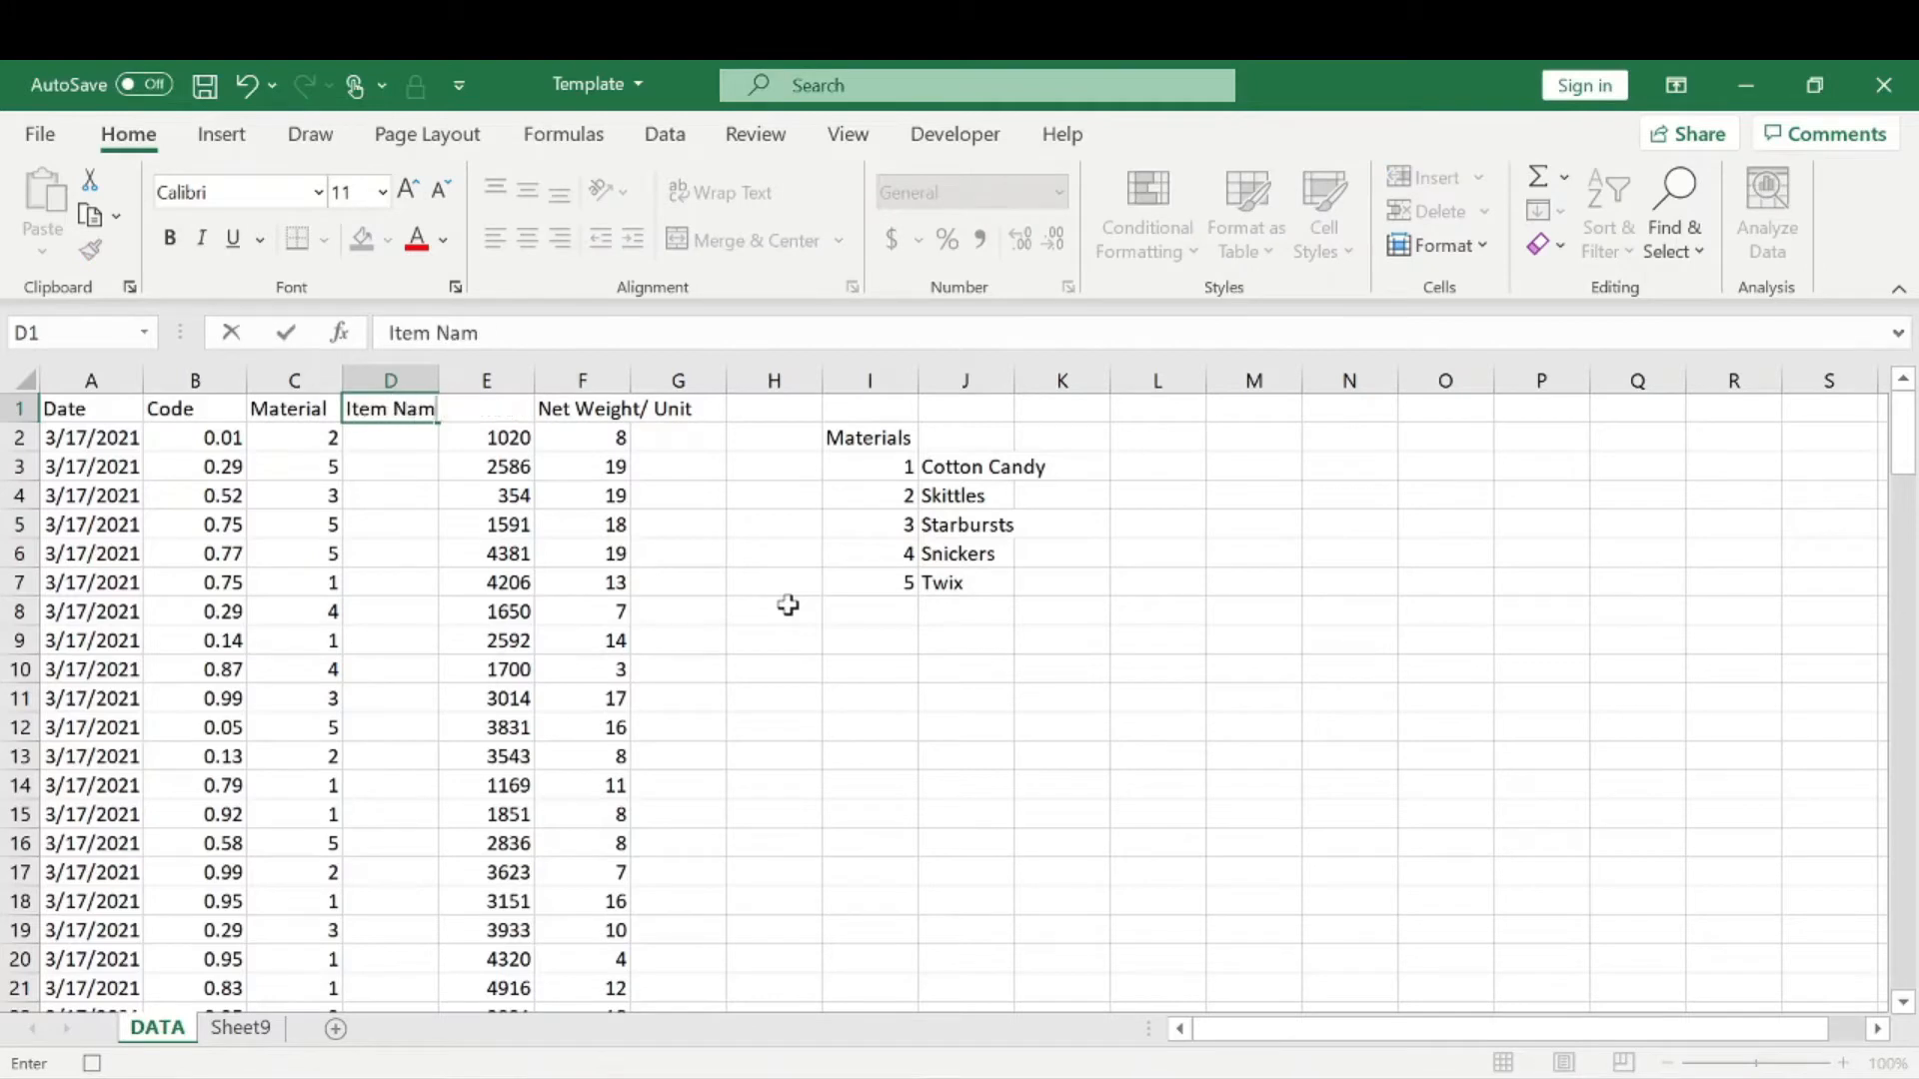
key(Return)
Enter =VLOOKUP(C2,$I$3:$J$7,2,FALSE) in D2 to look up the item name from the Materials list.
text(=vl)
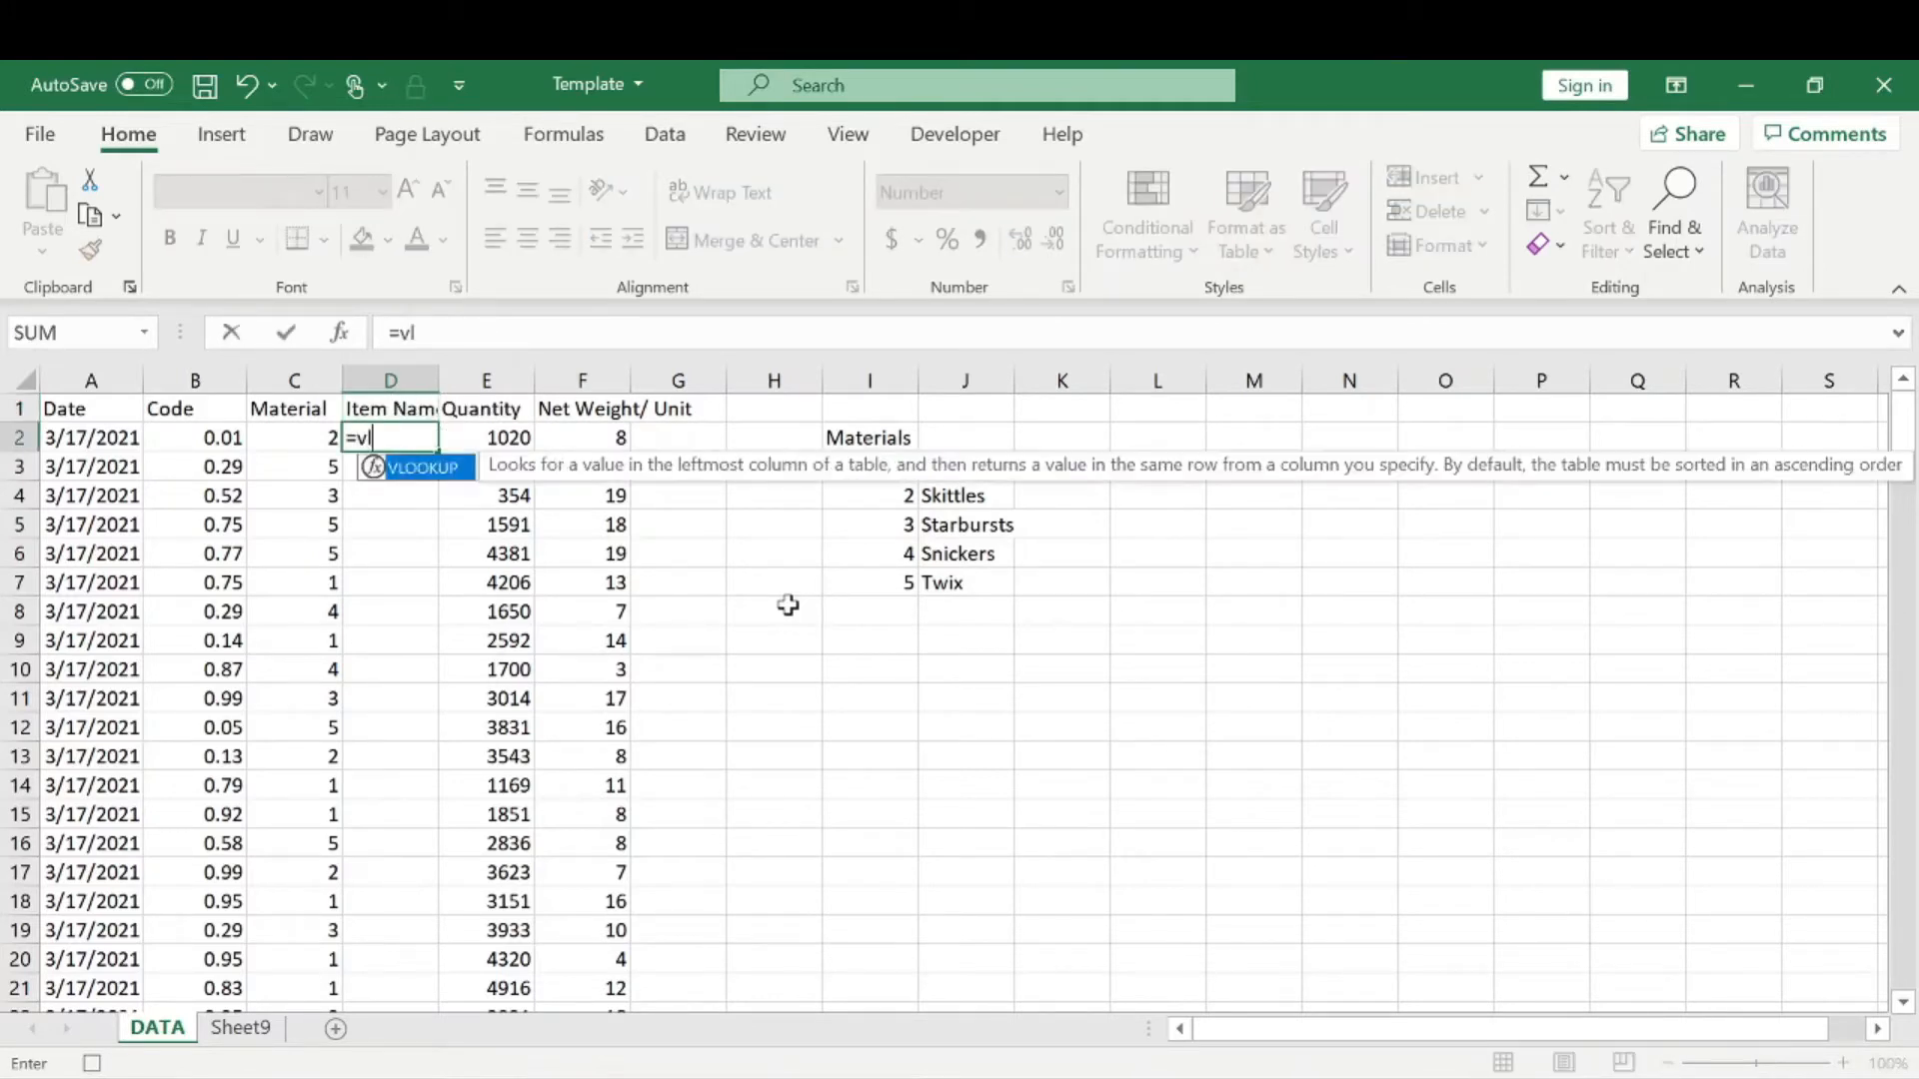
key(Tab)
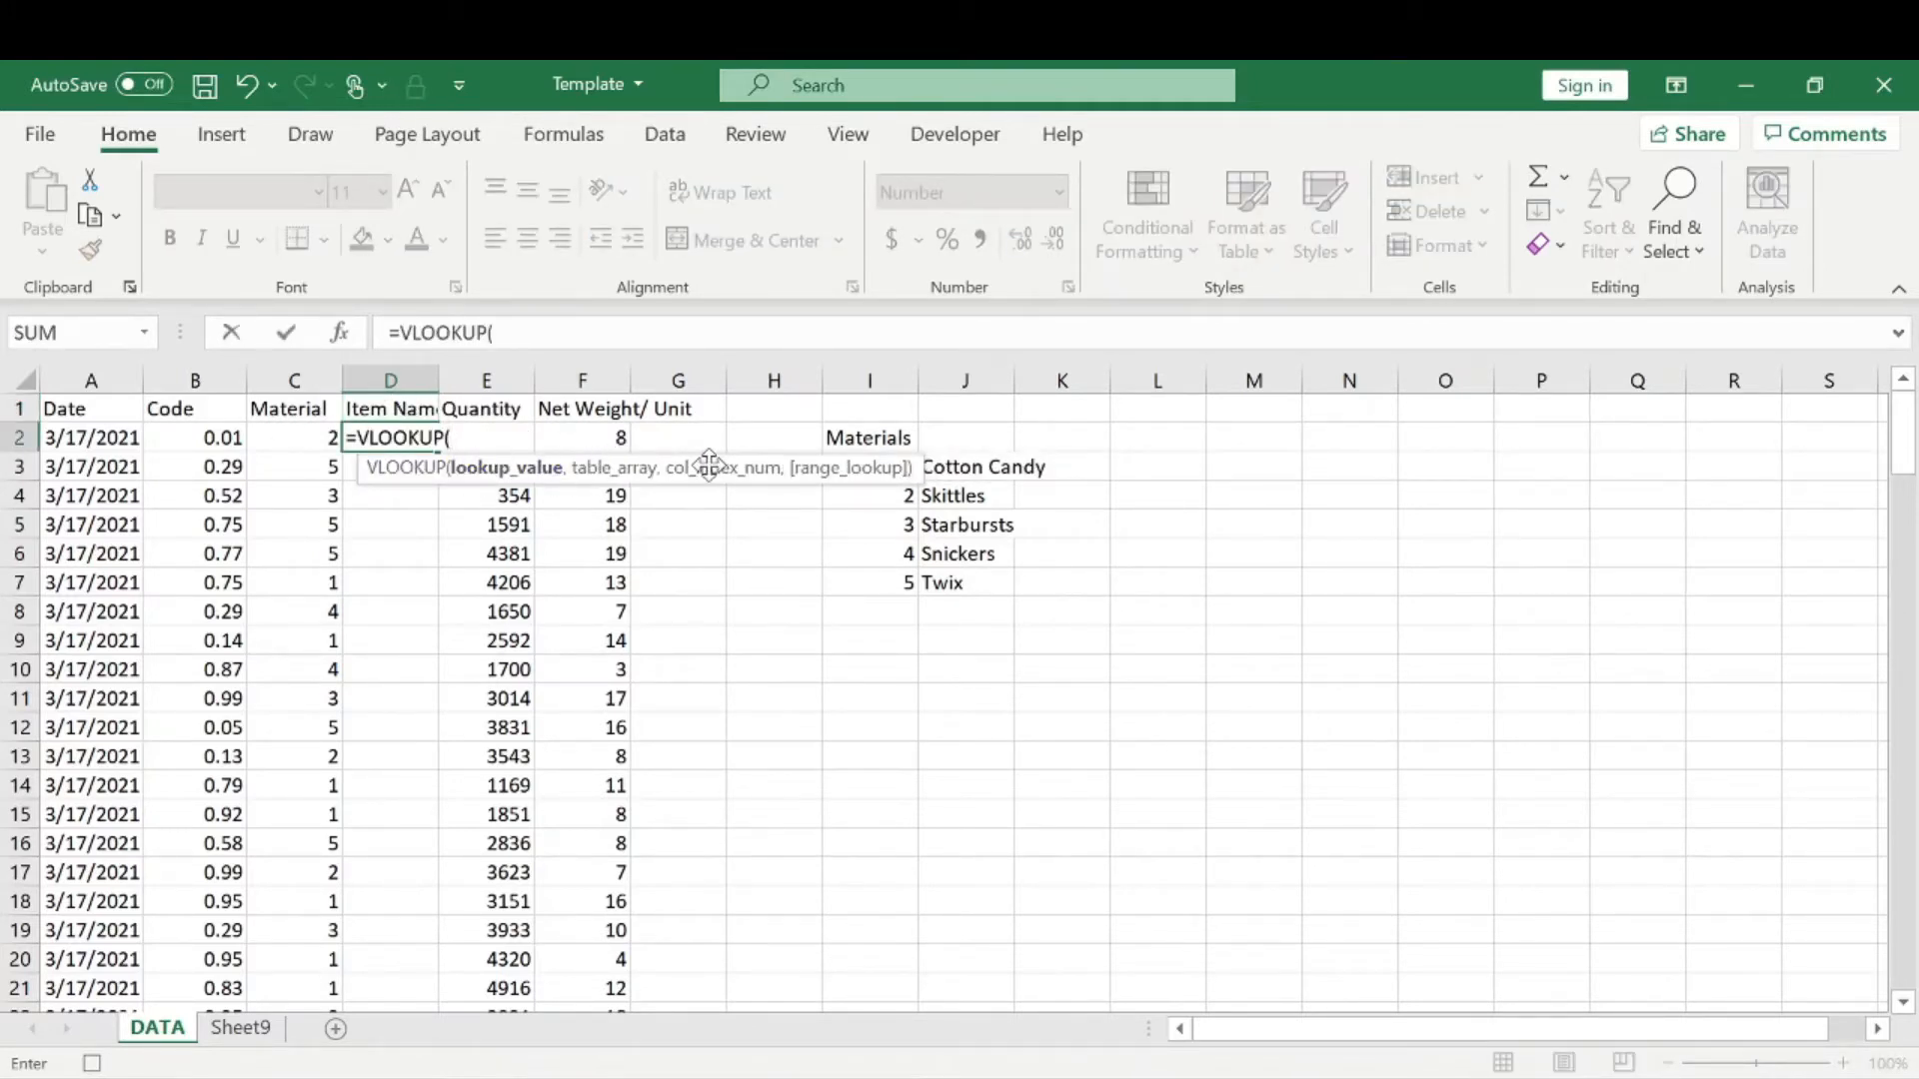
click(271, 440)
text(,)
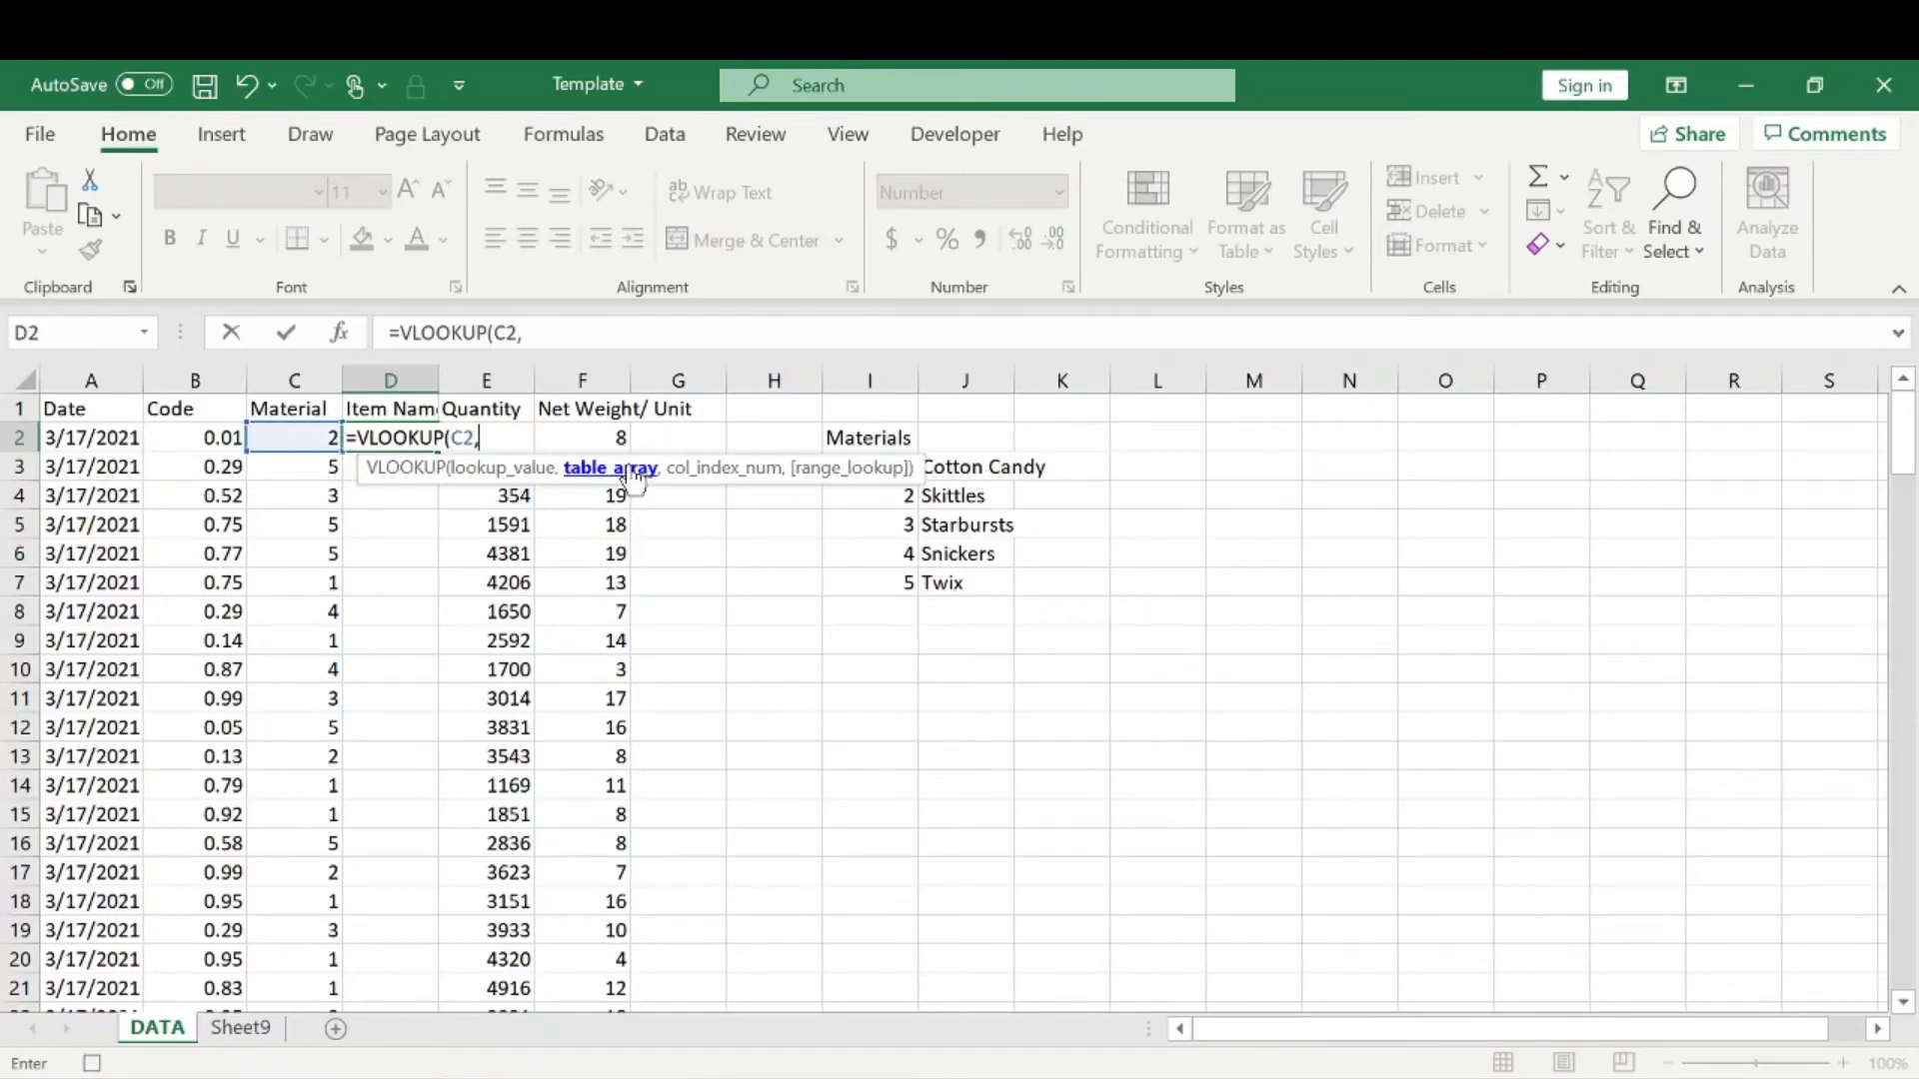
click(550, 335)
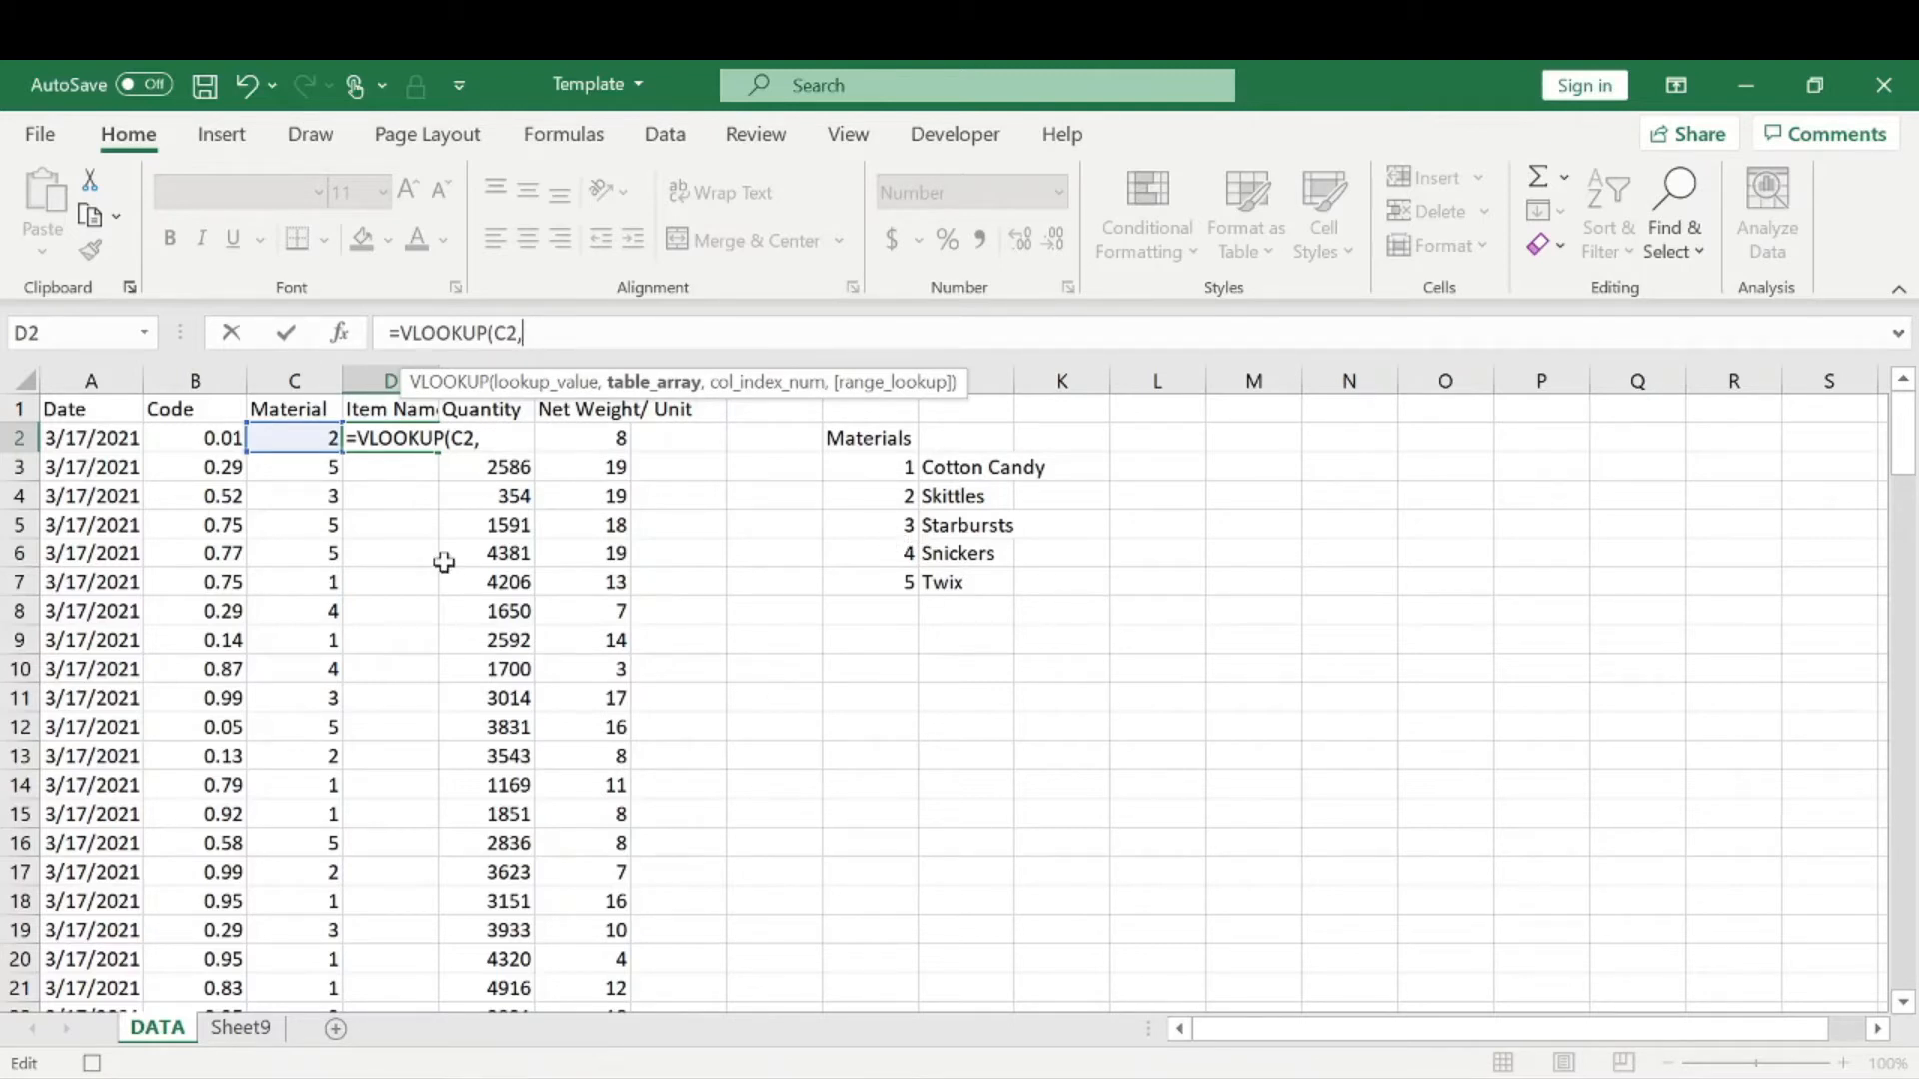
drag(895, 470, 976, 567)
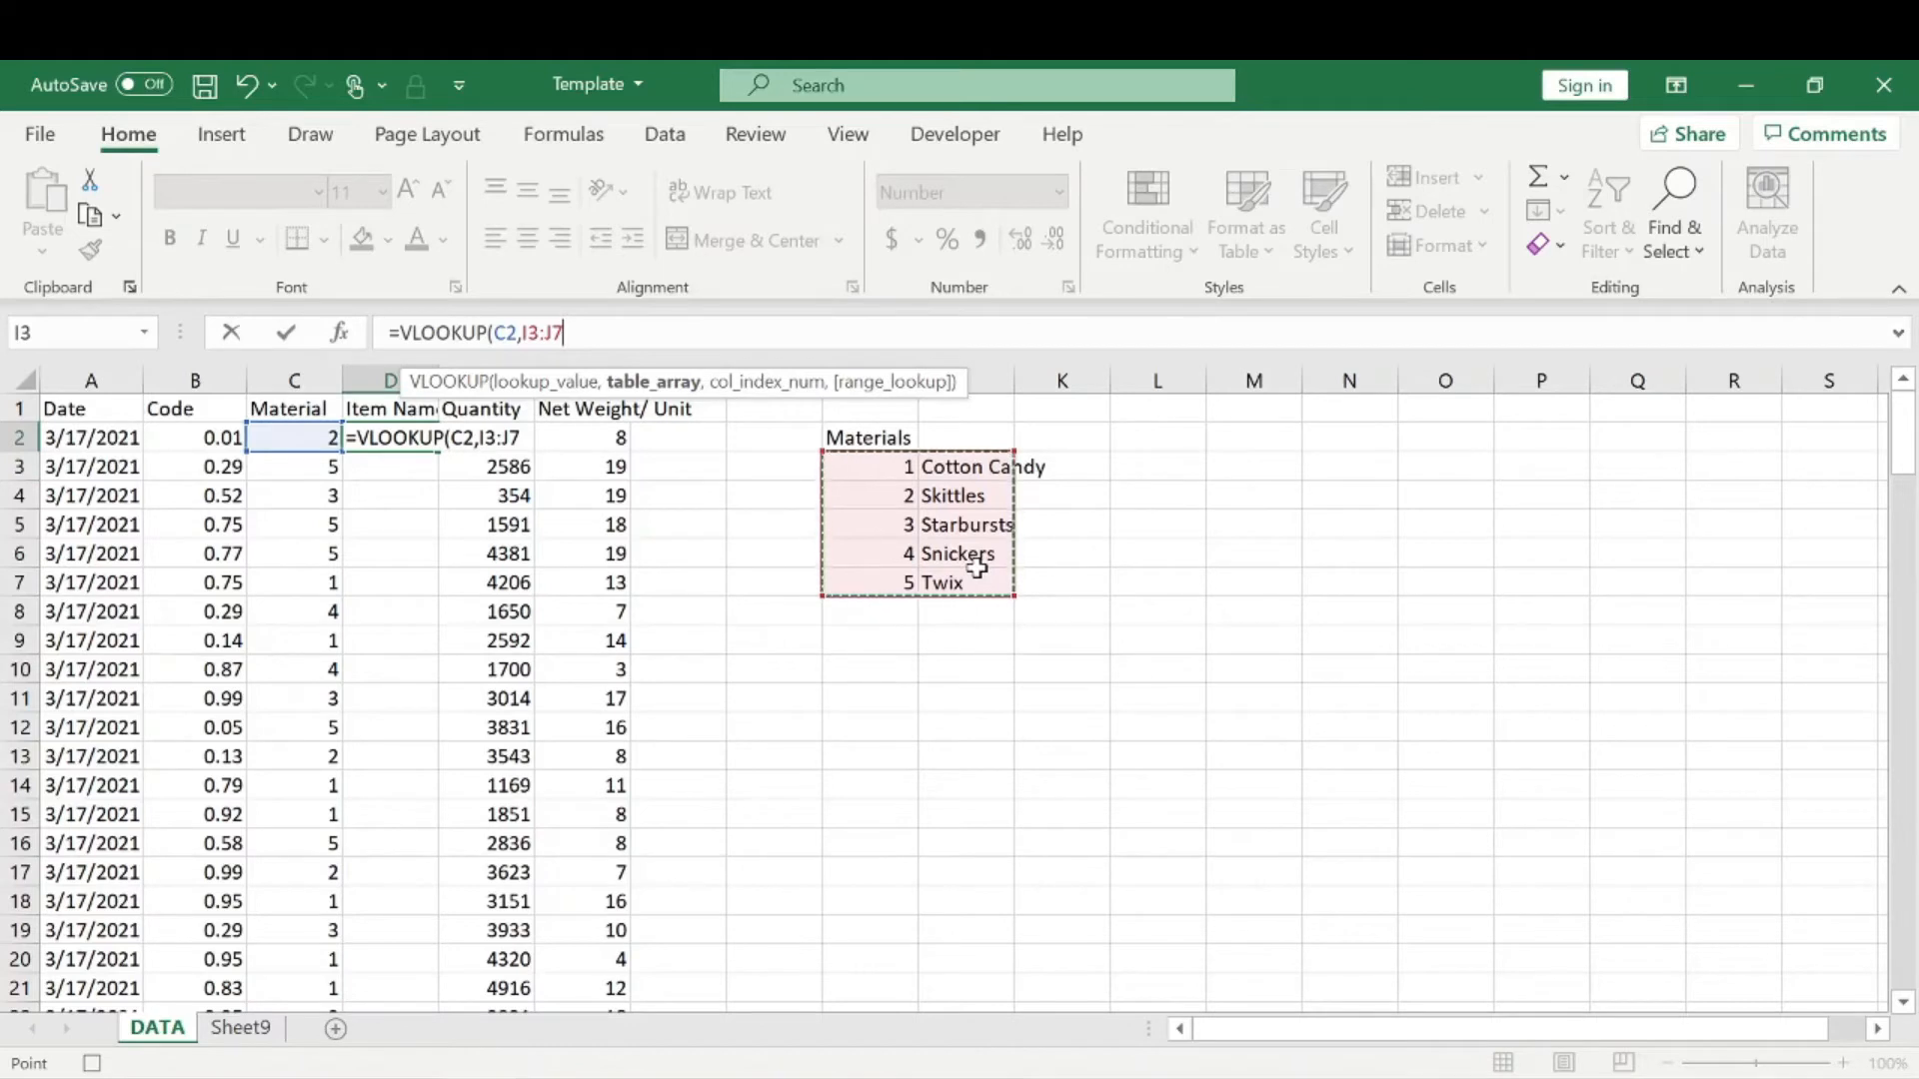
key(F4)
text(,)
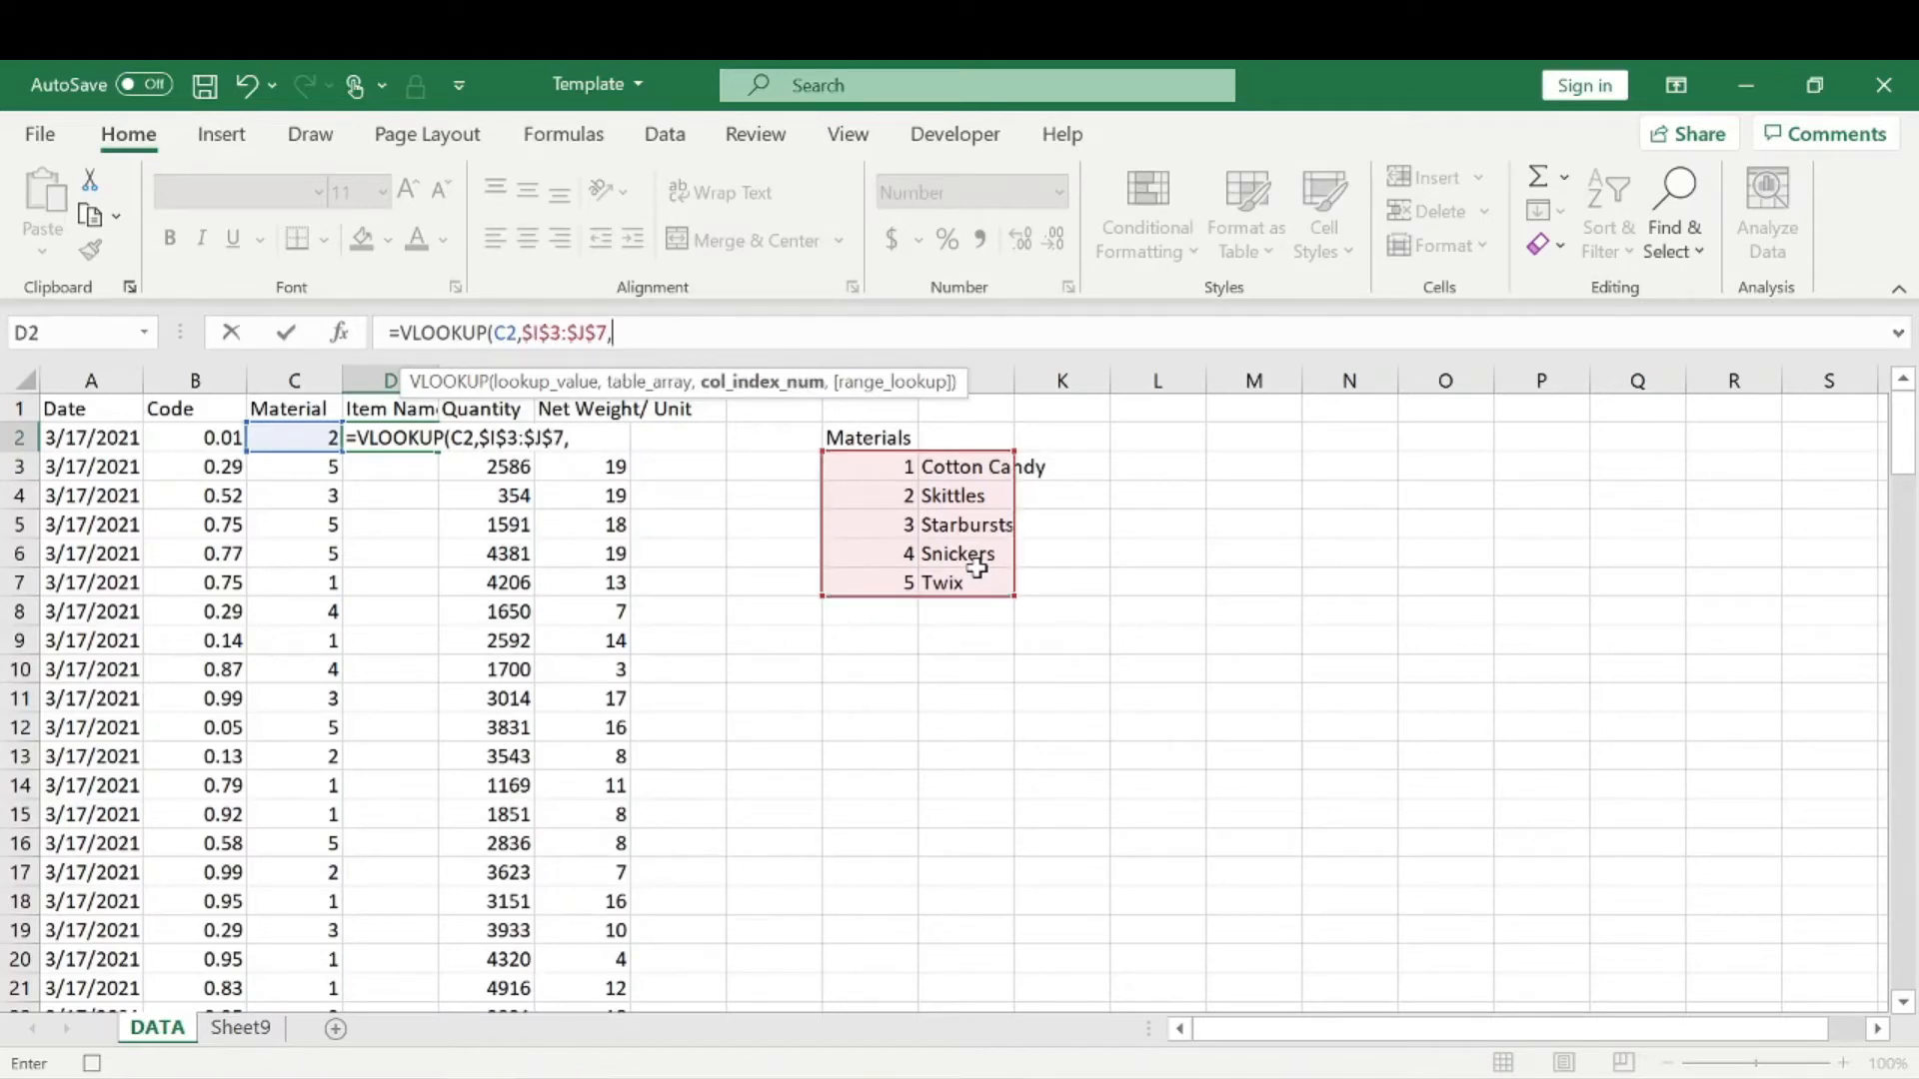
text(2,)
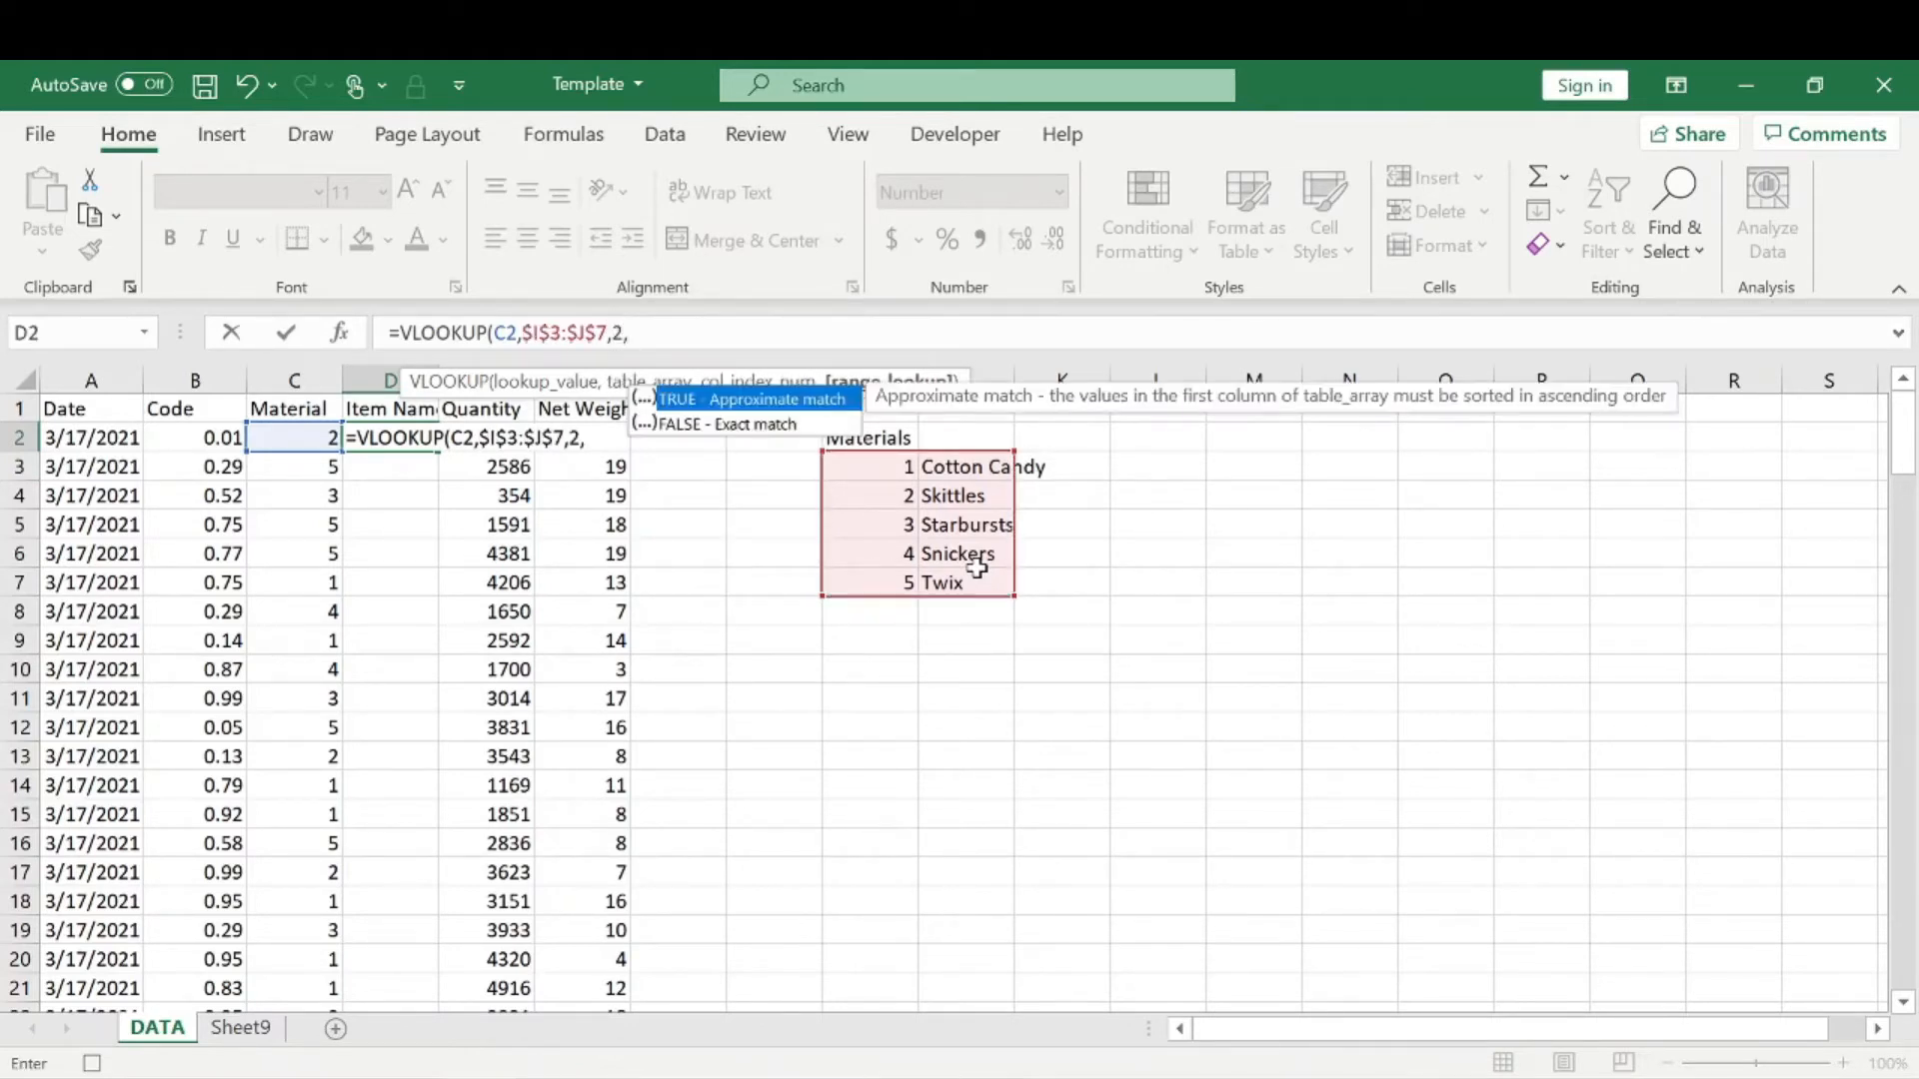
text(fl)
key(Down)
key(Tab)
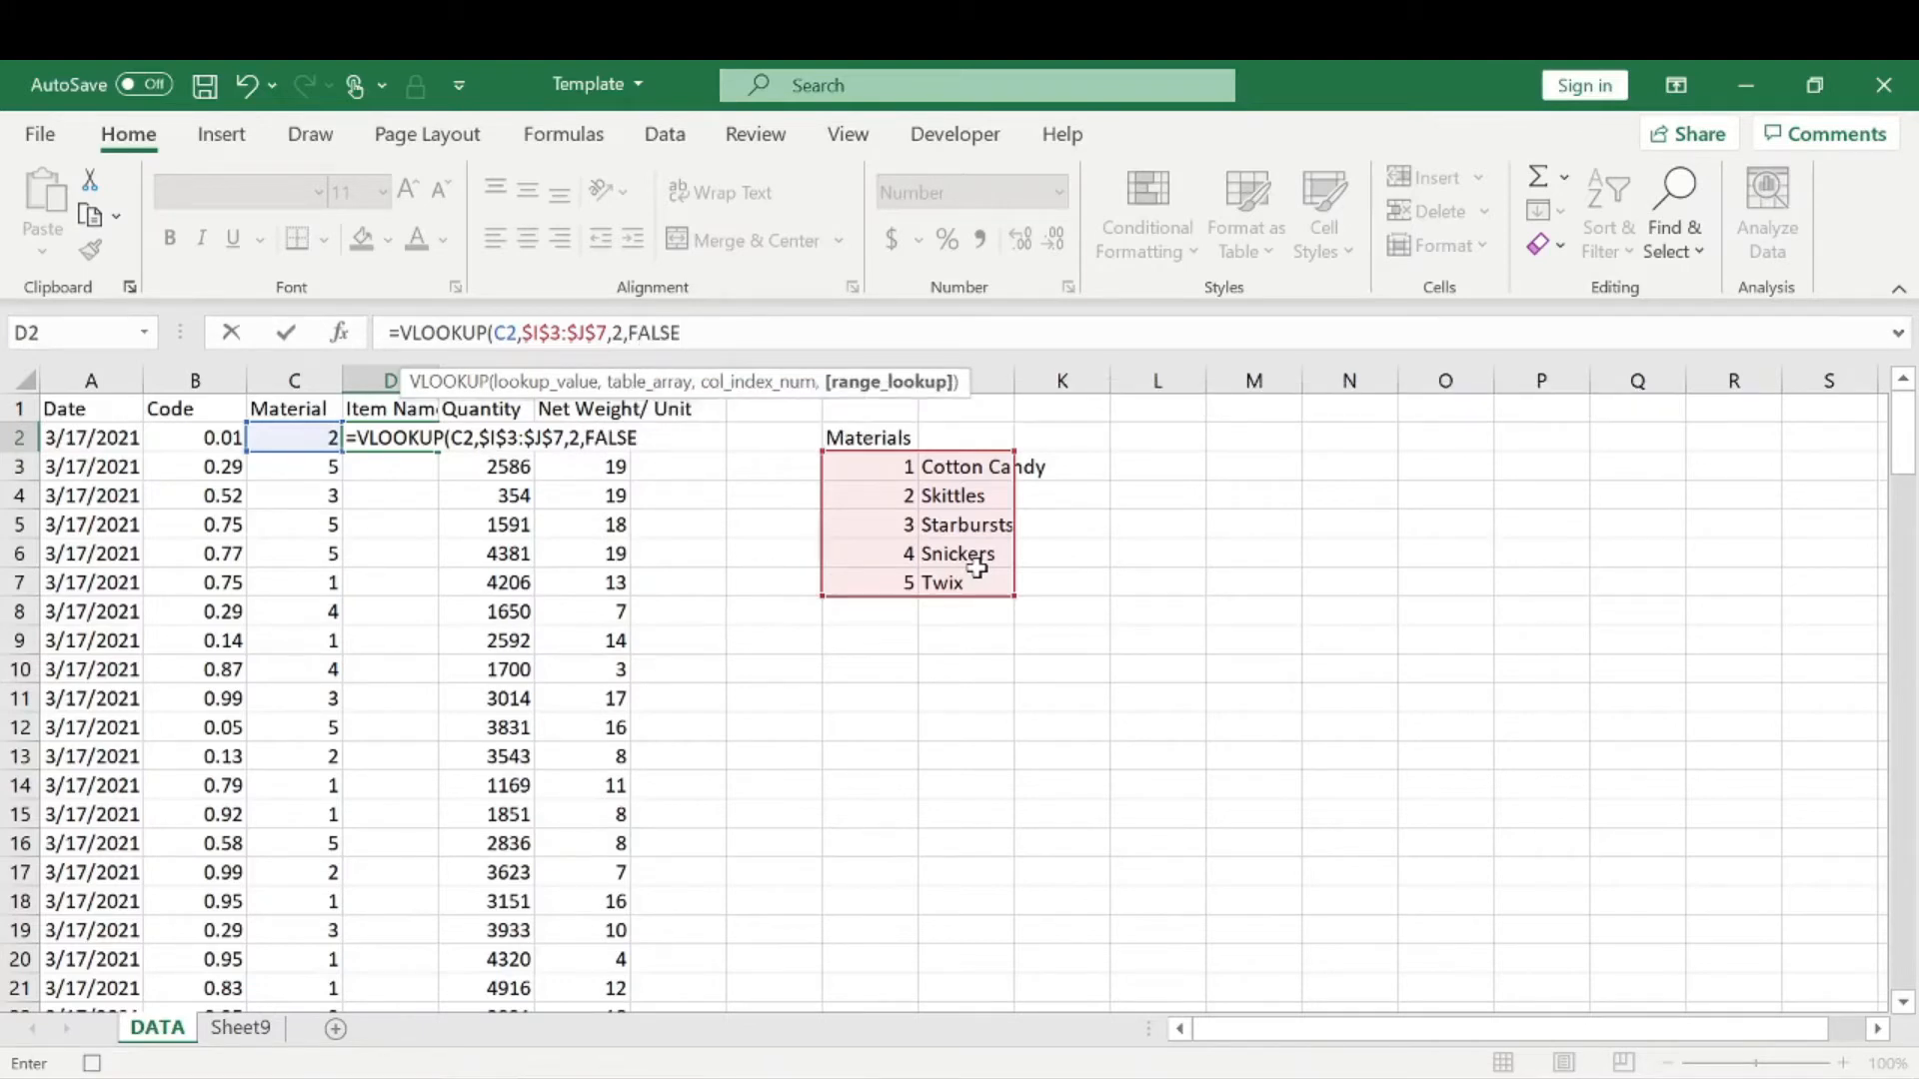
key(Return)
click(418, 436)
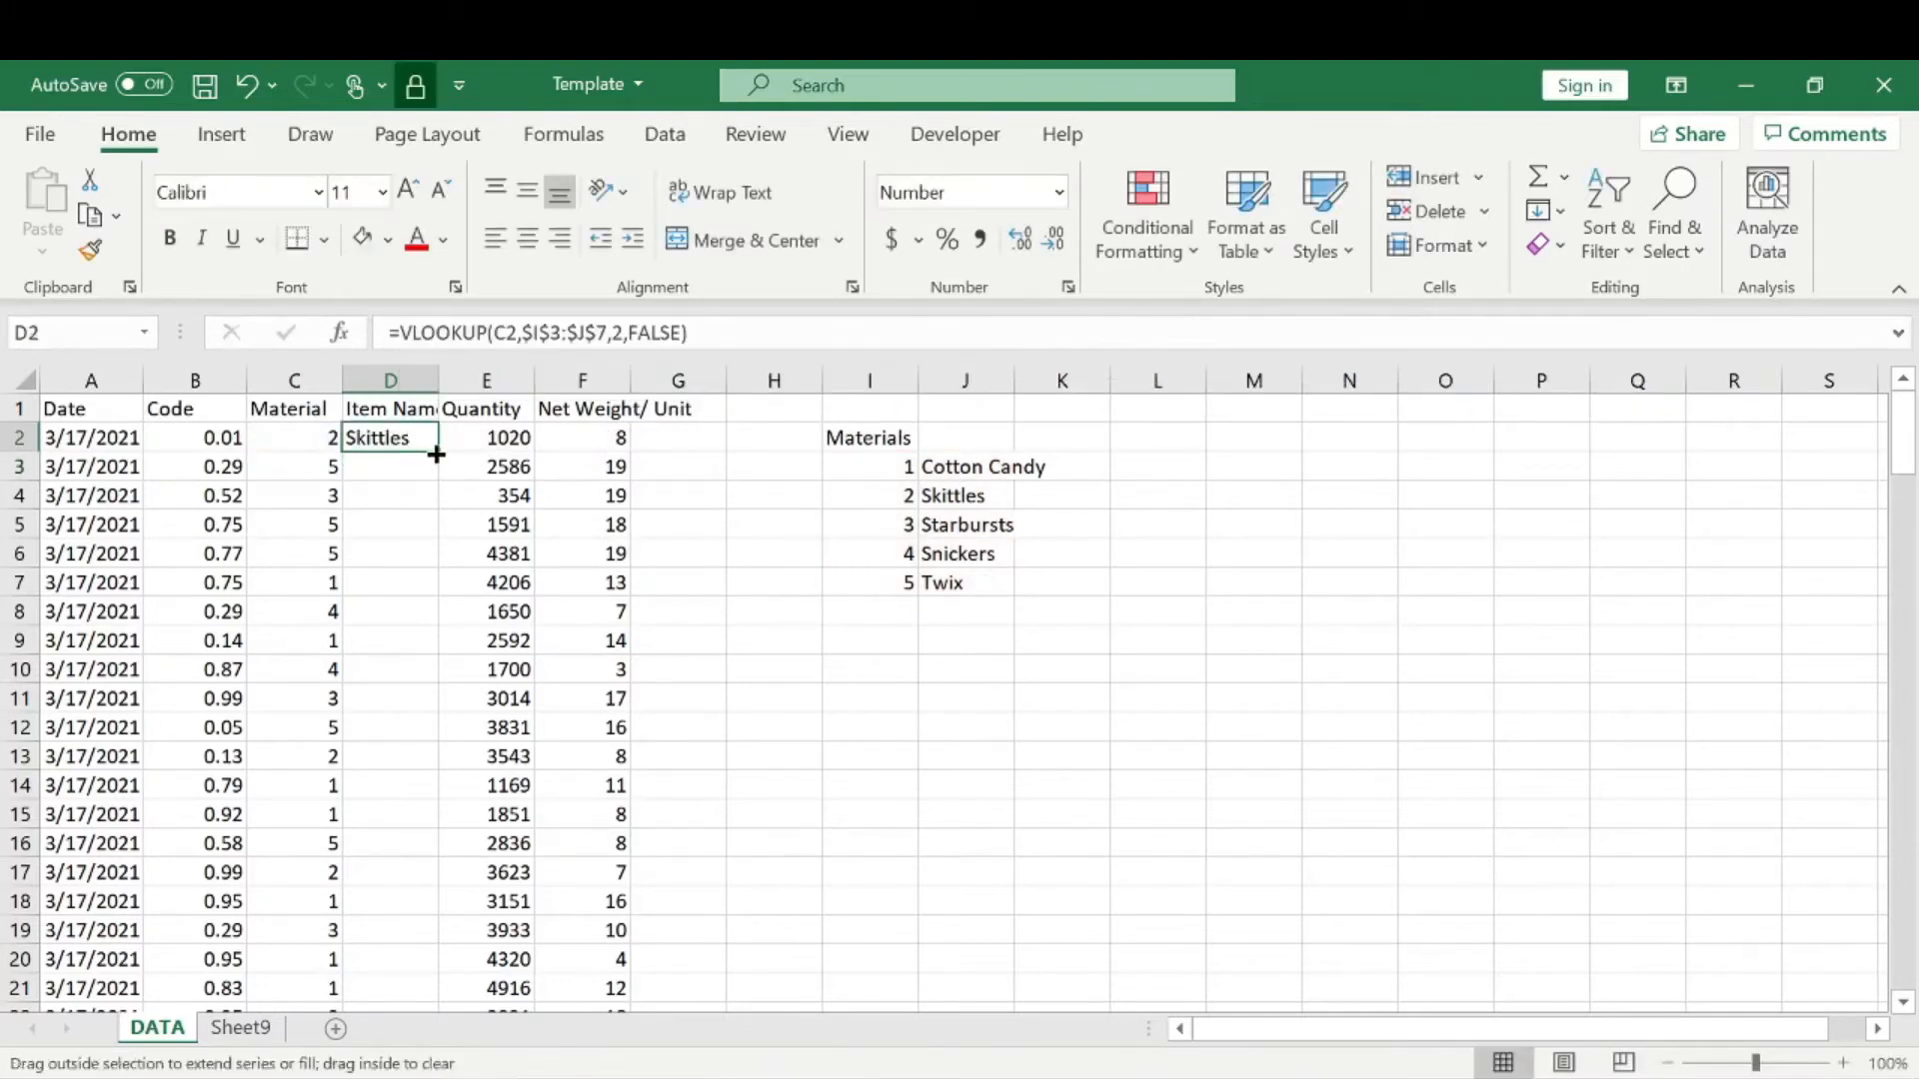
Fill the item name lookup formula from D2 down the whole dataset and autofit the Item Name column's width.
double_click(437, 452)
click(811, 547)
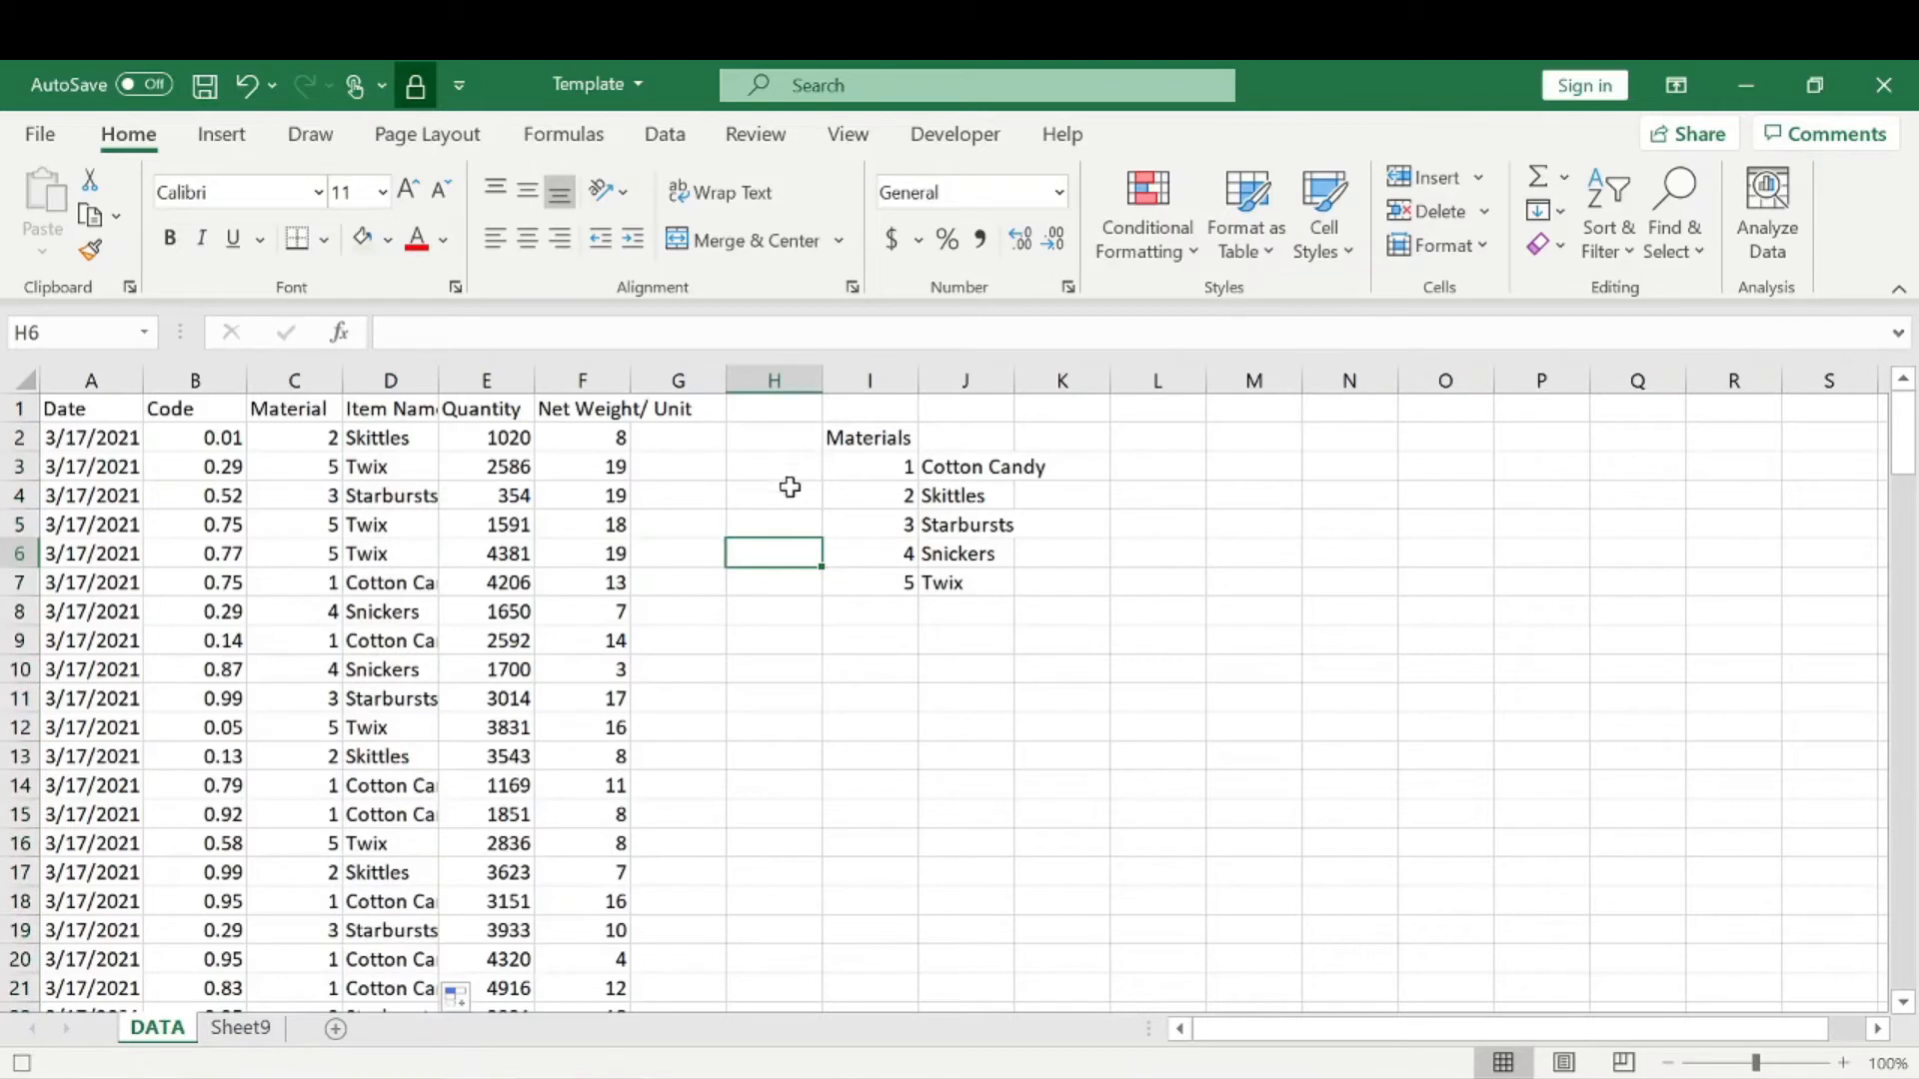
click(338, 446)
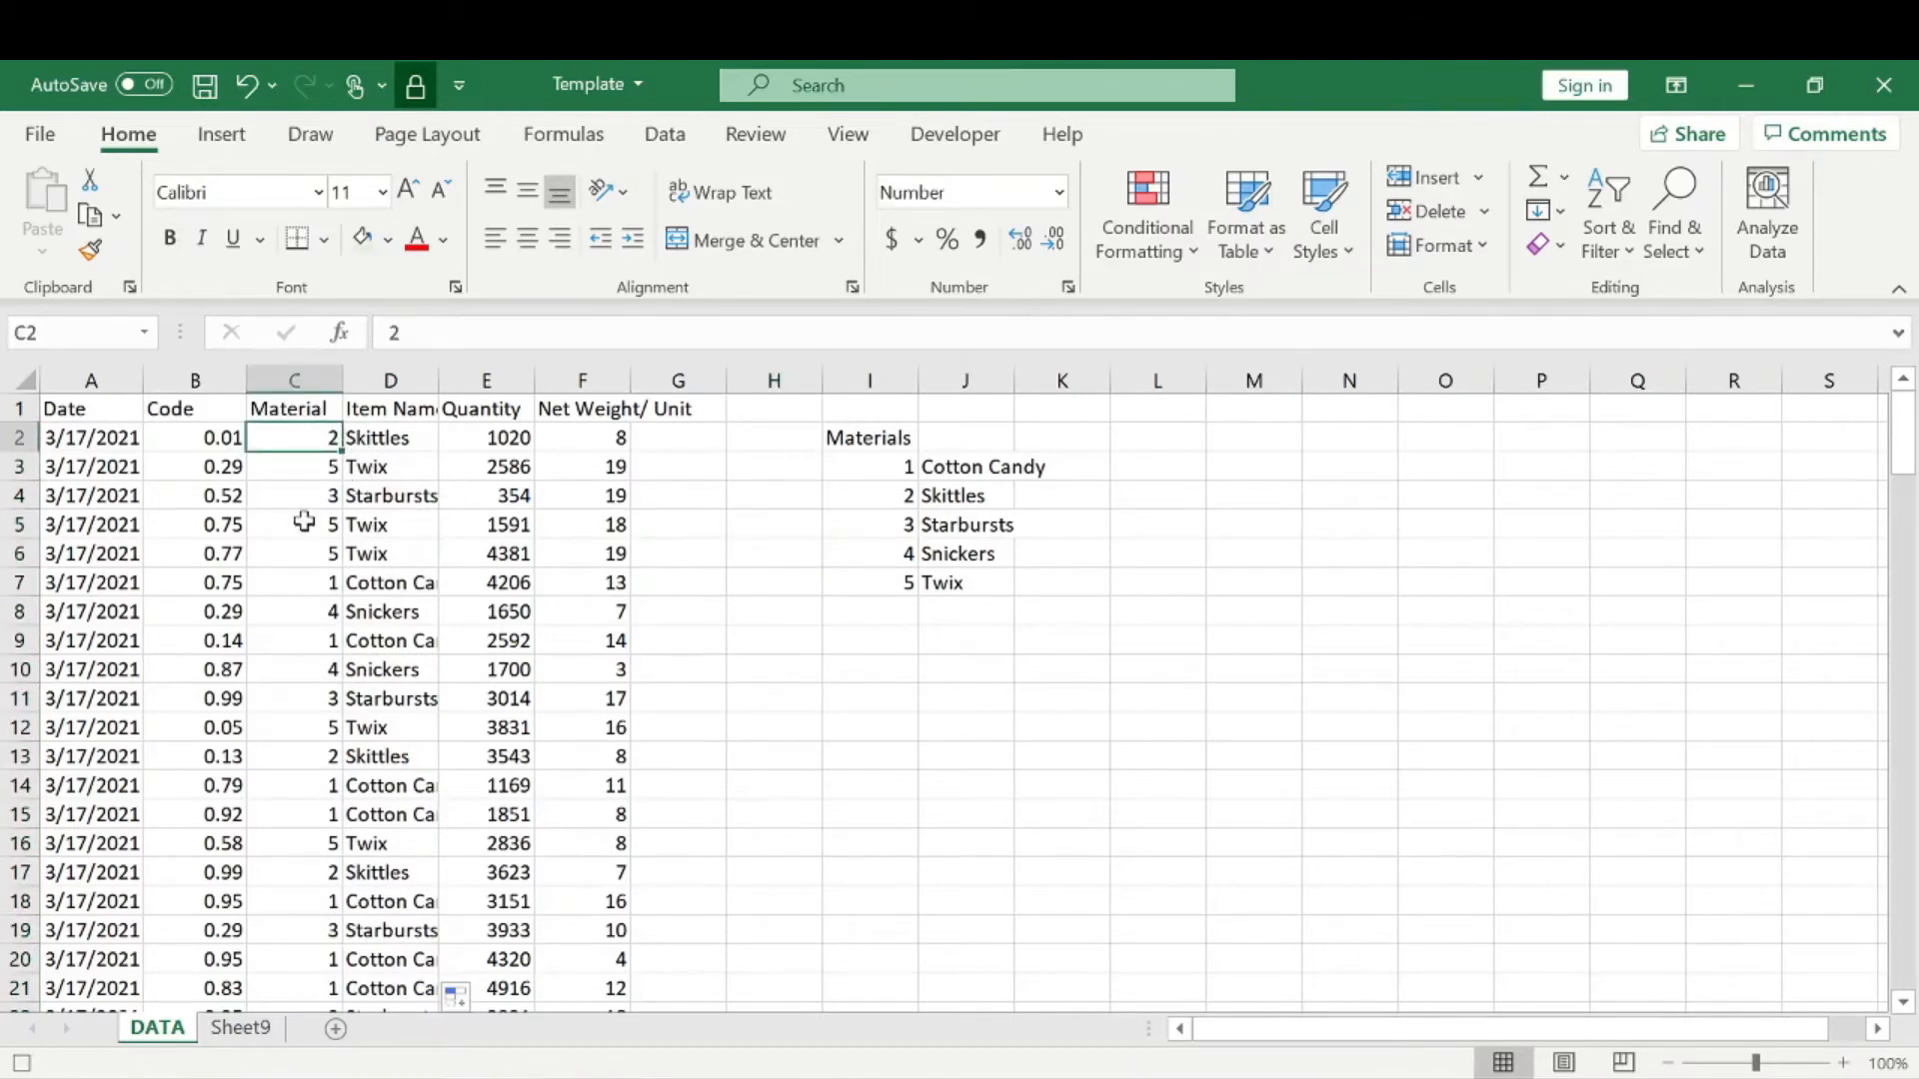
double_click(447, 381)
click(327, 614)
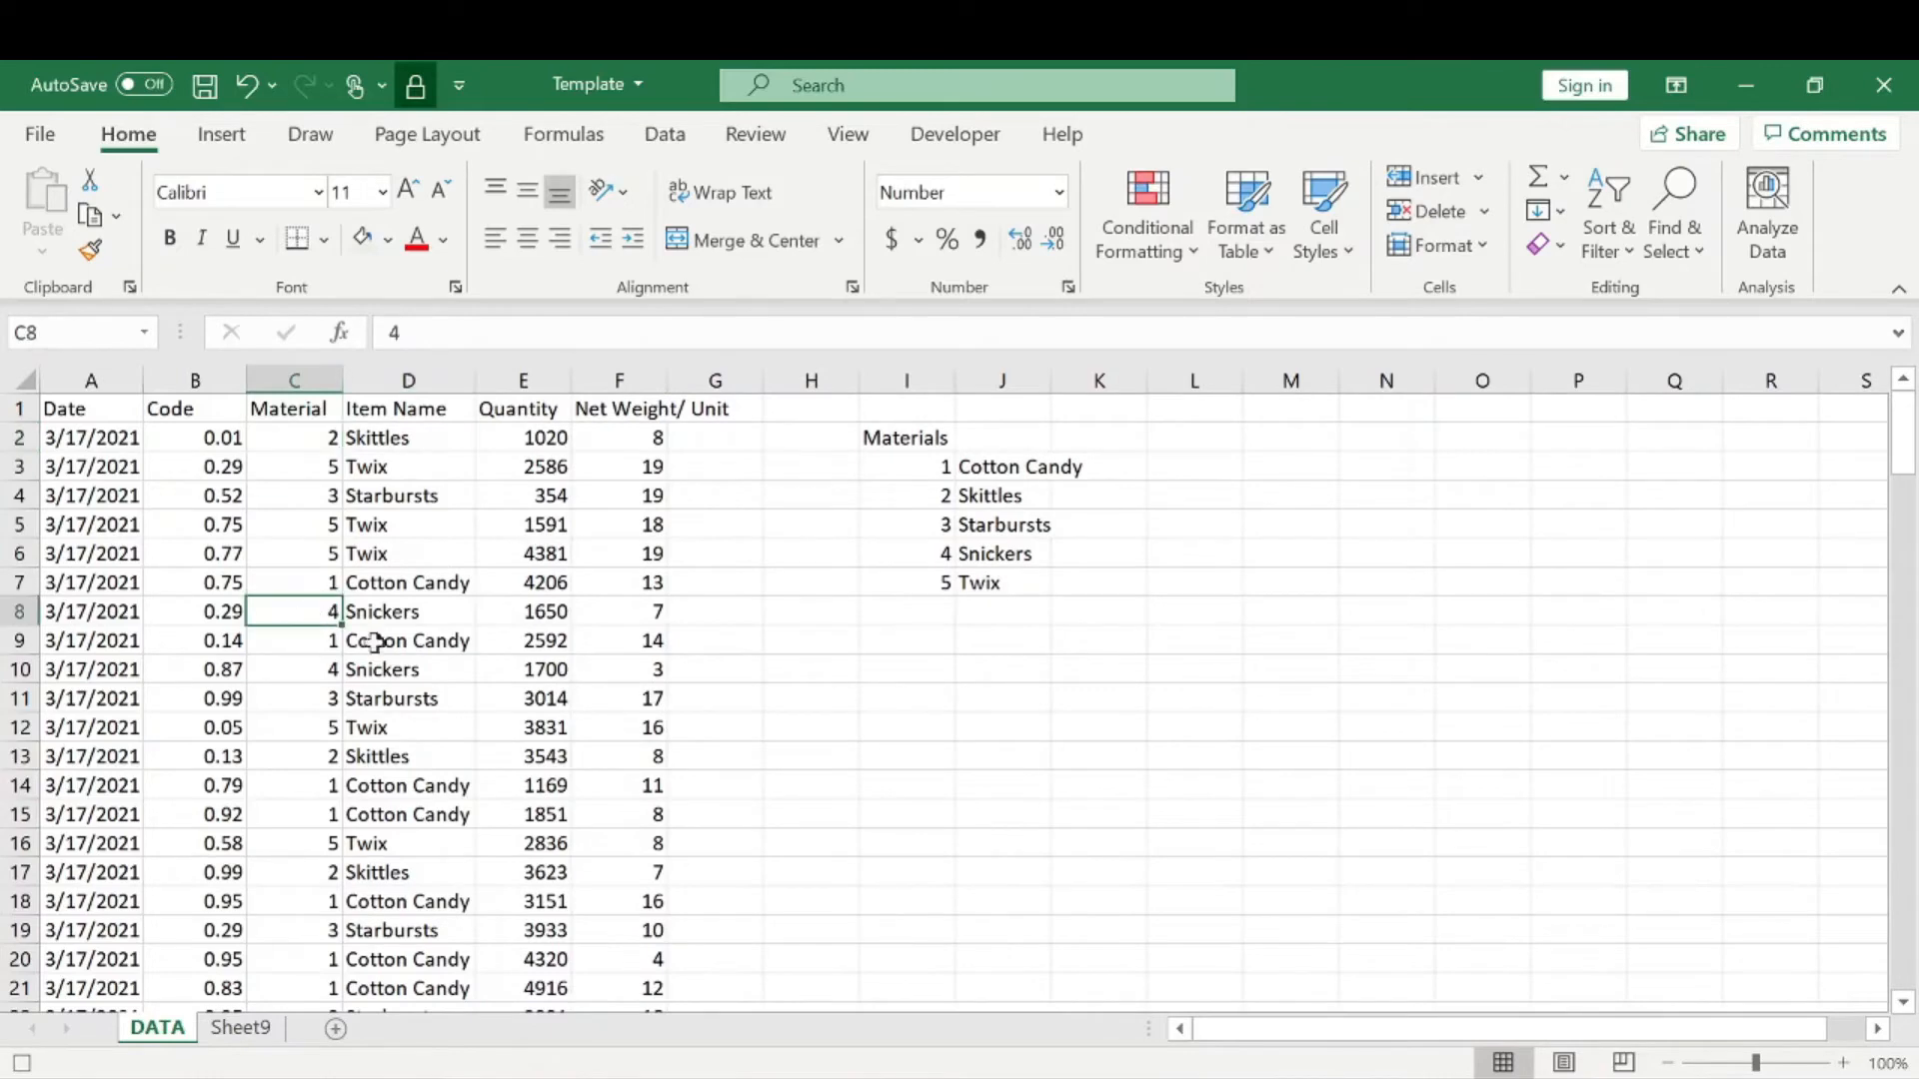
Check the looked-up item names against the material codes and the Materials list down the whole dataset.
click(994, 556)
click(329, 590)
click(1028, 467)
drag(414, 496, 414, 988)
scroll(805, 813, down, 11)
scroll(757, 826, up, 11)
Enter the header Total Net Weight in G1 and autofit the widths of columns F and G.
click(713, 464)
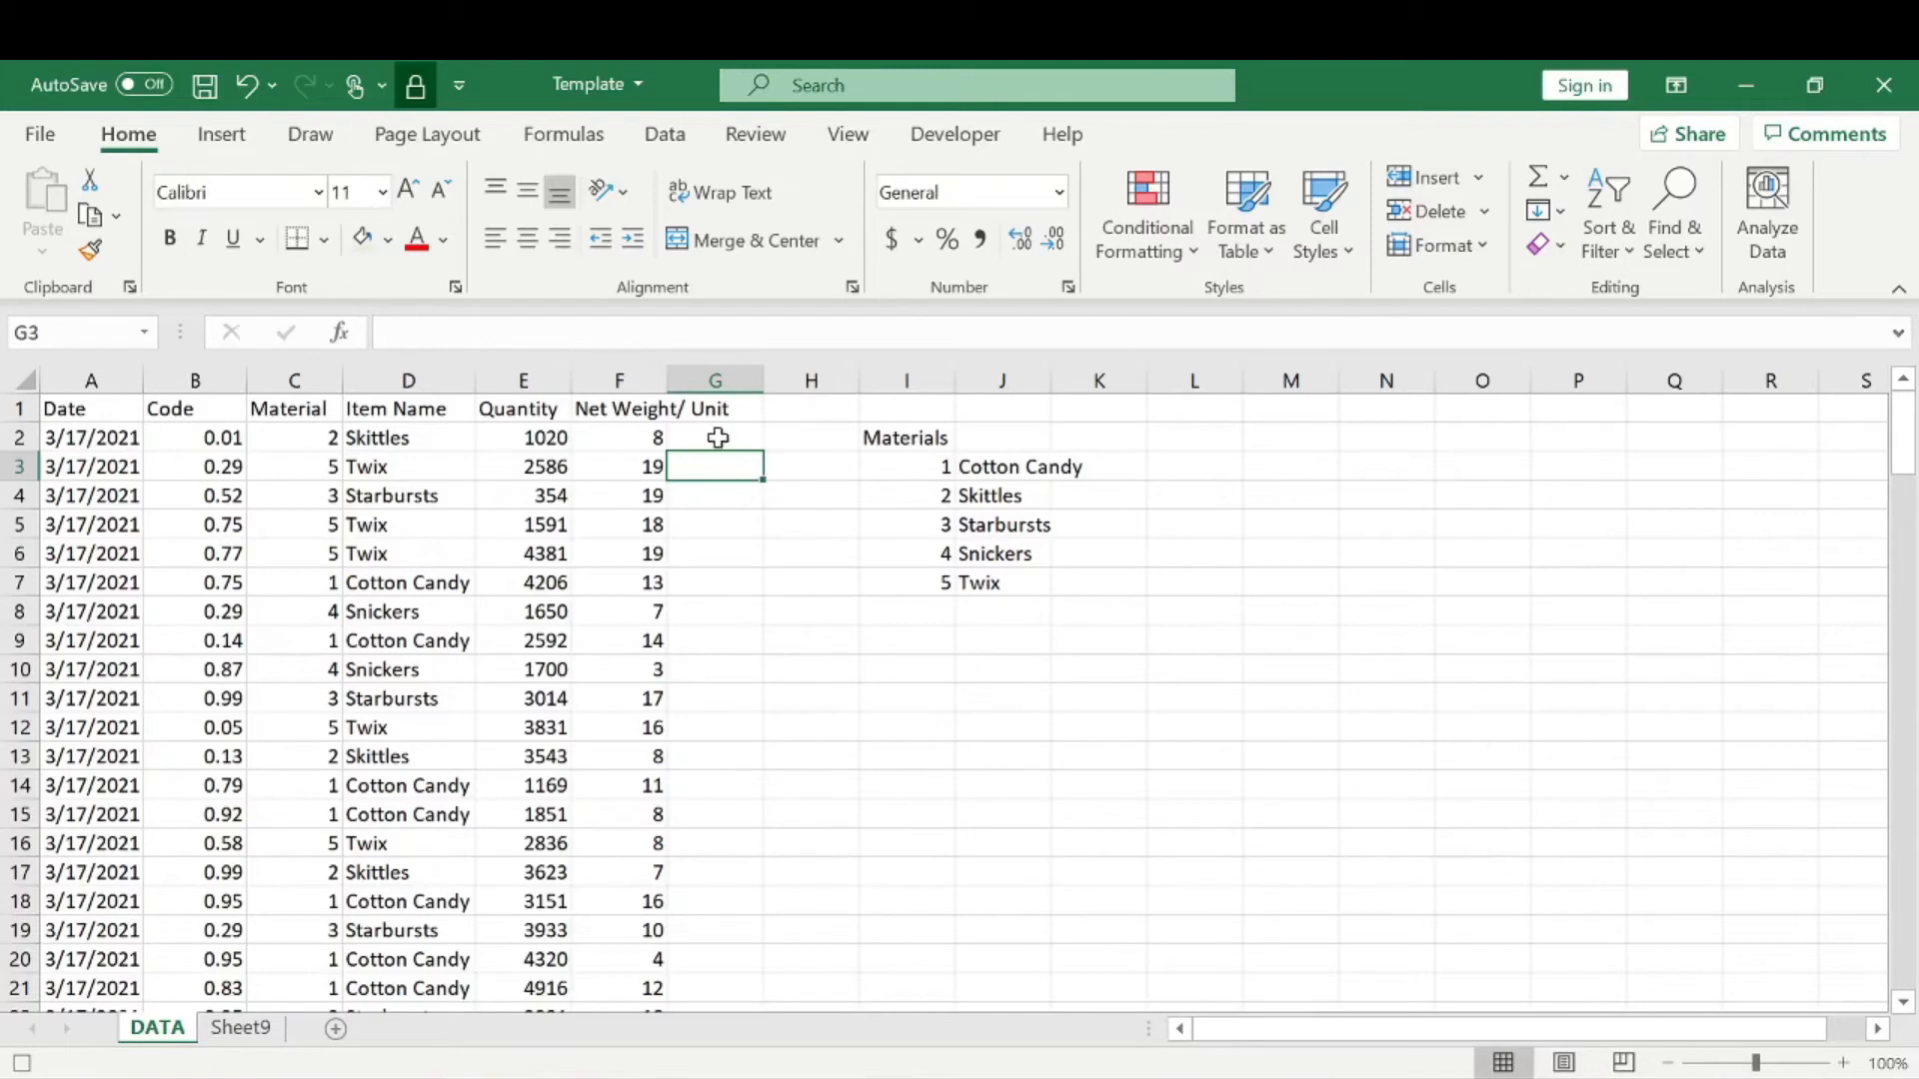
click(738, 407)
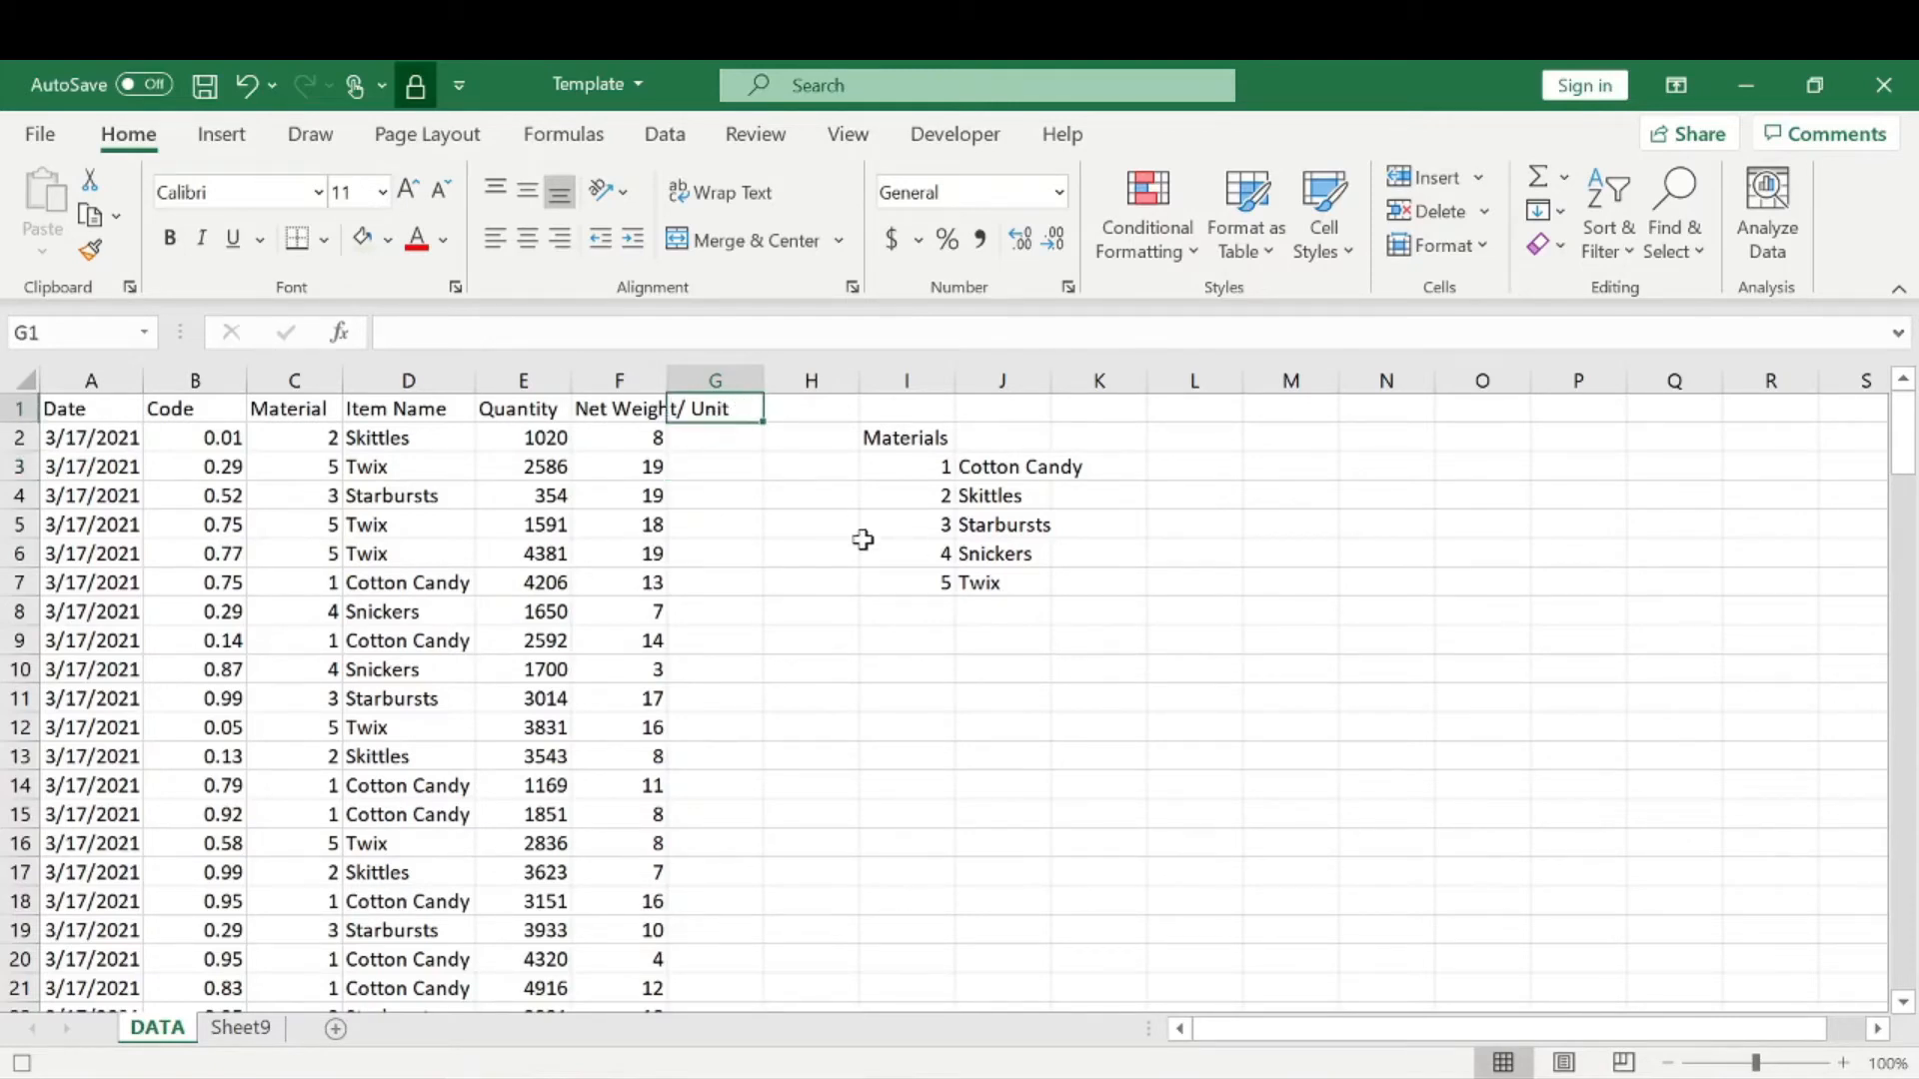
text(Net Weight)
key(Return)
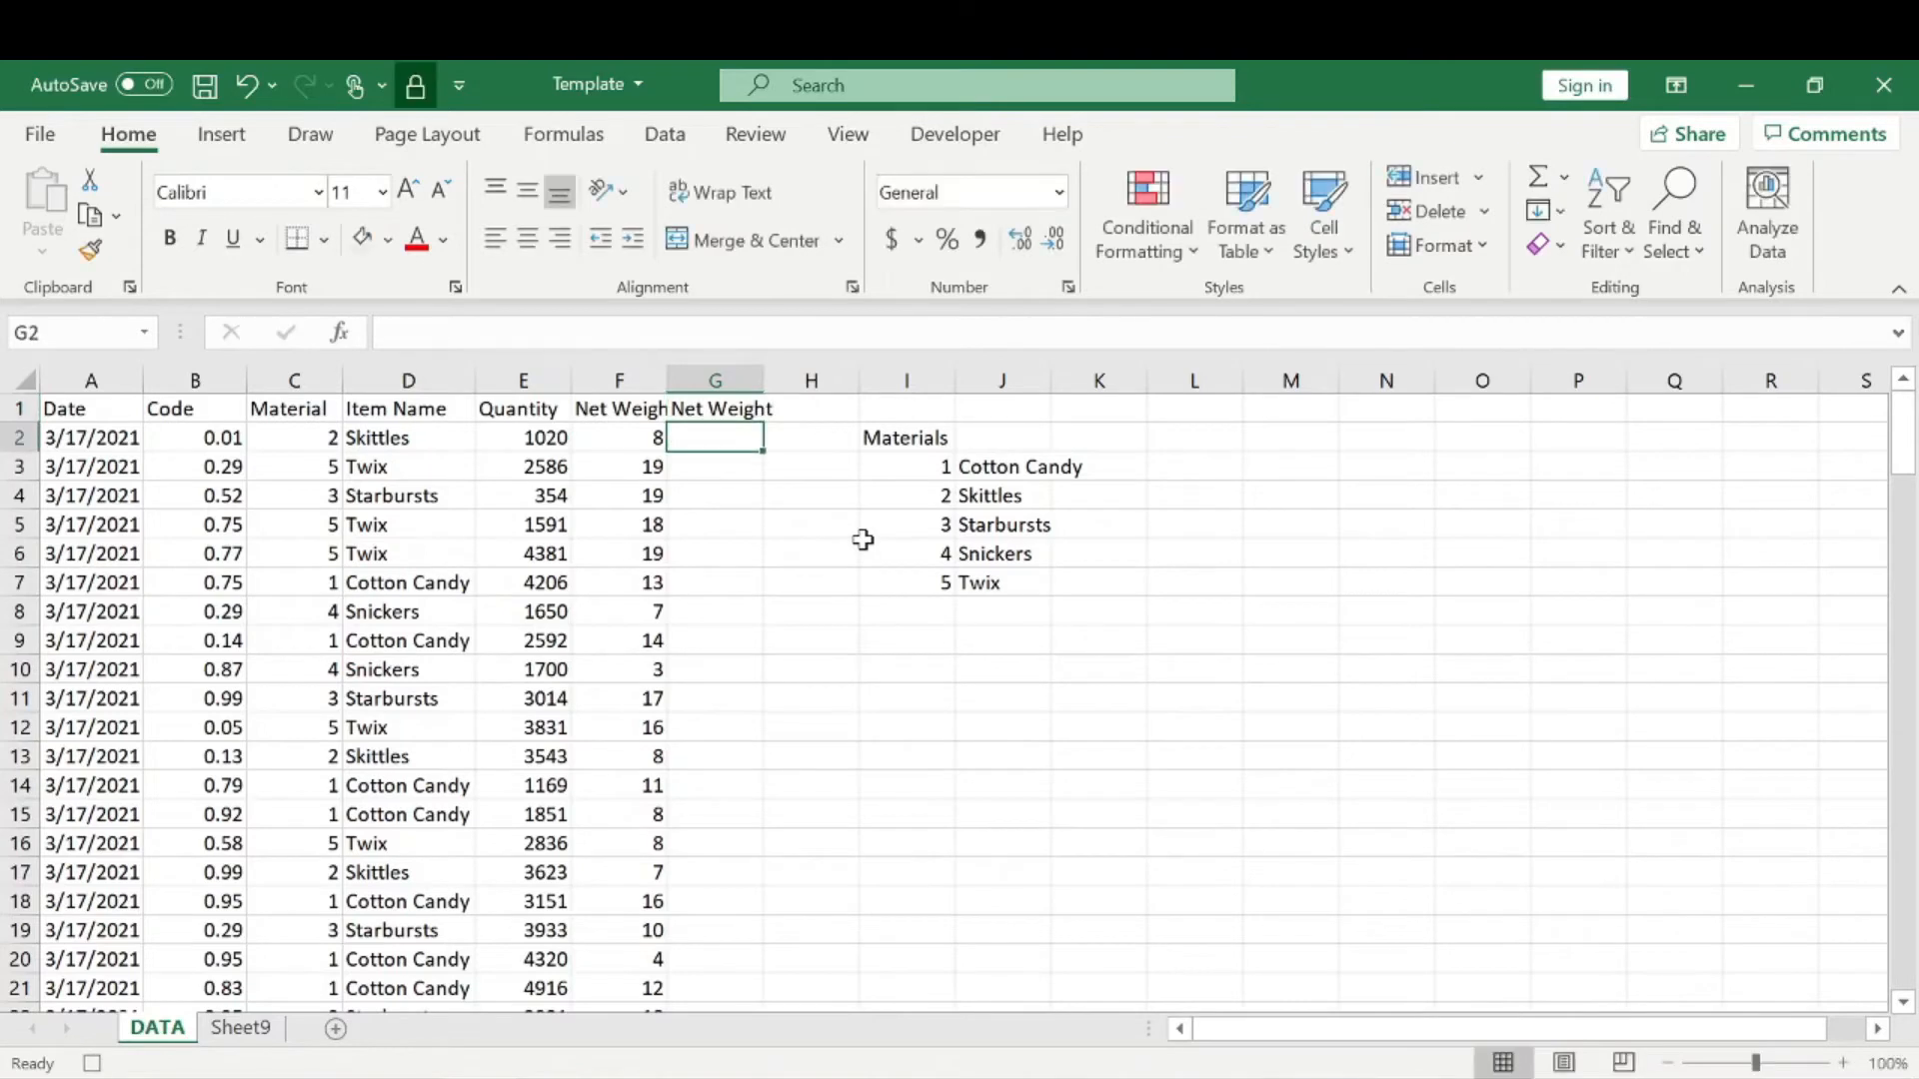
click(732, 414)
click(390, 333)
text(Tto)
key(BackSpace)
key(BackSpace)
text(otal)
key(Return)
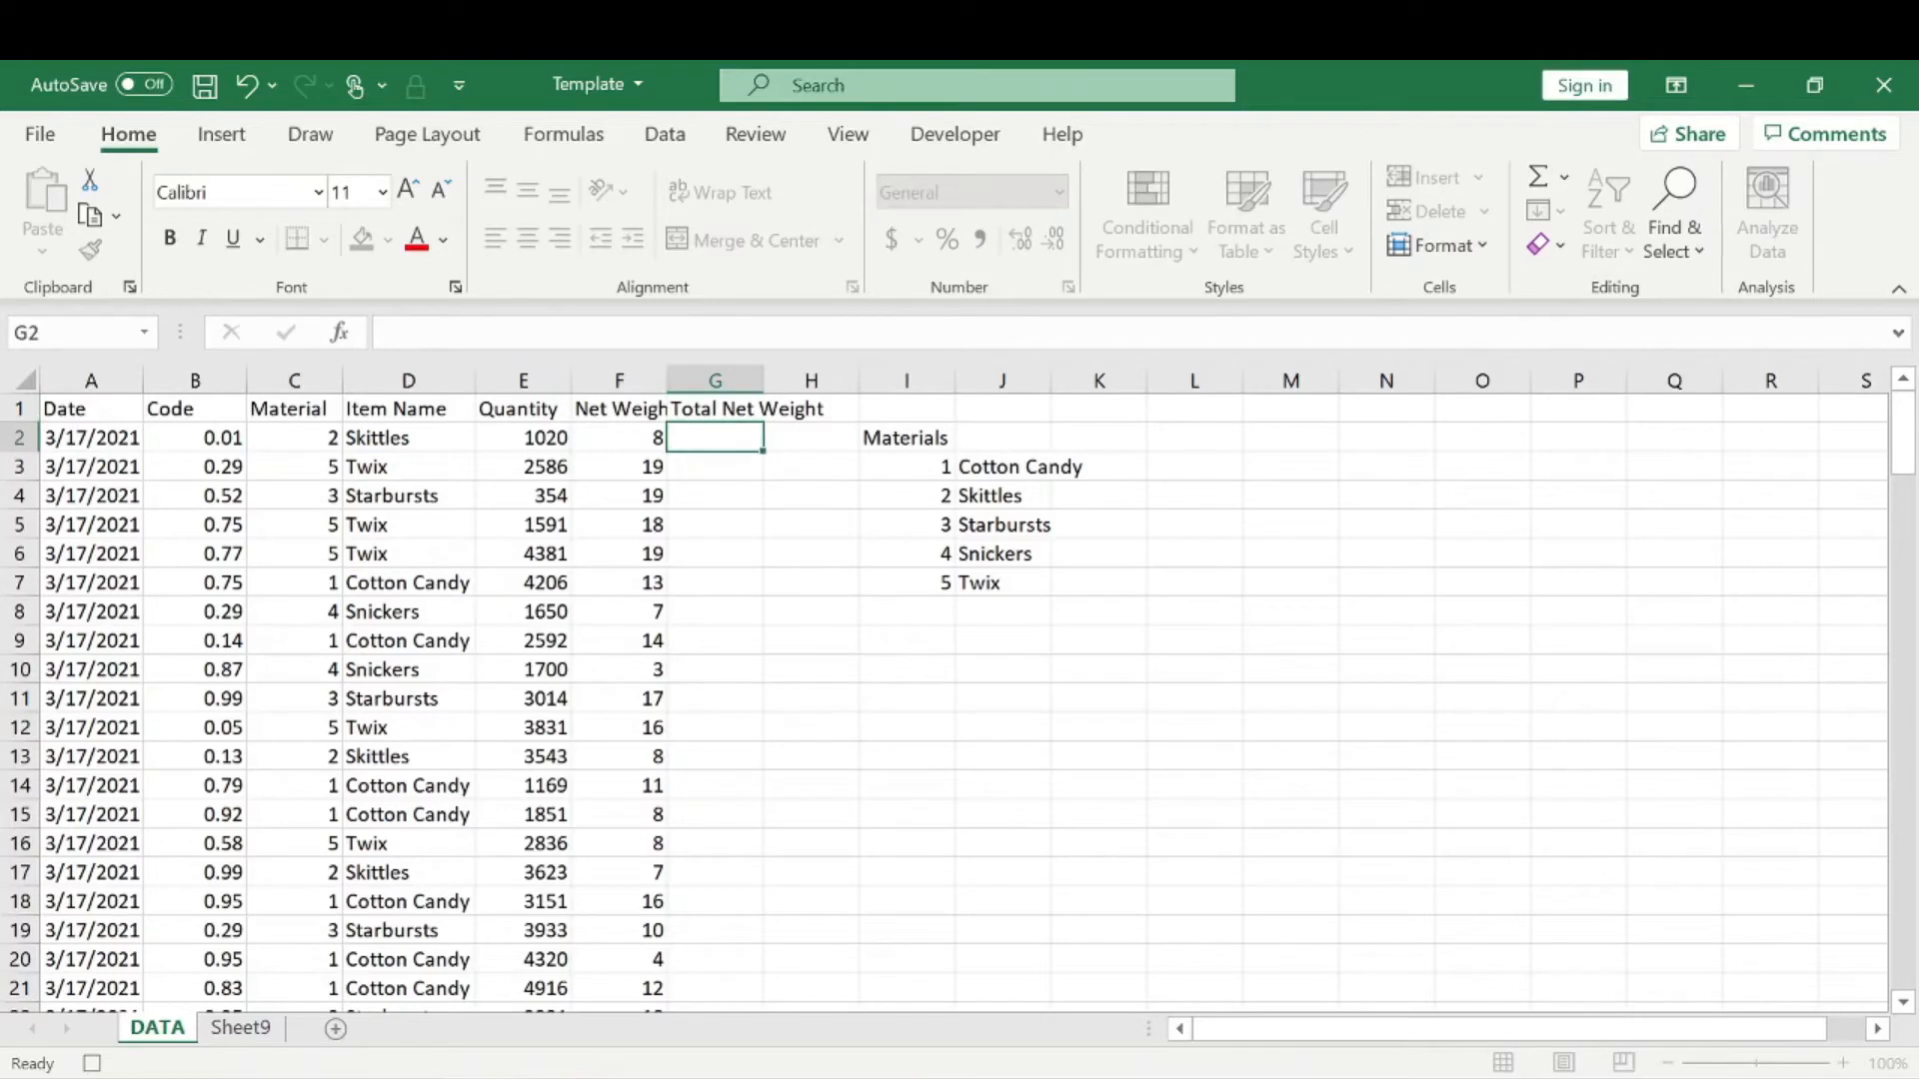
double_click(666, 379)
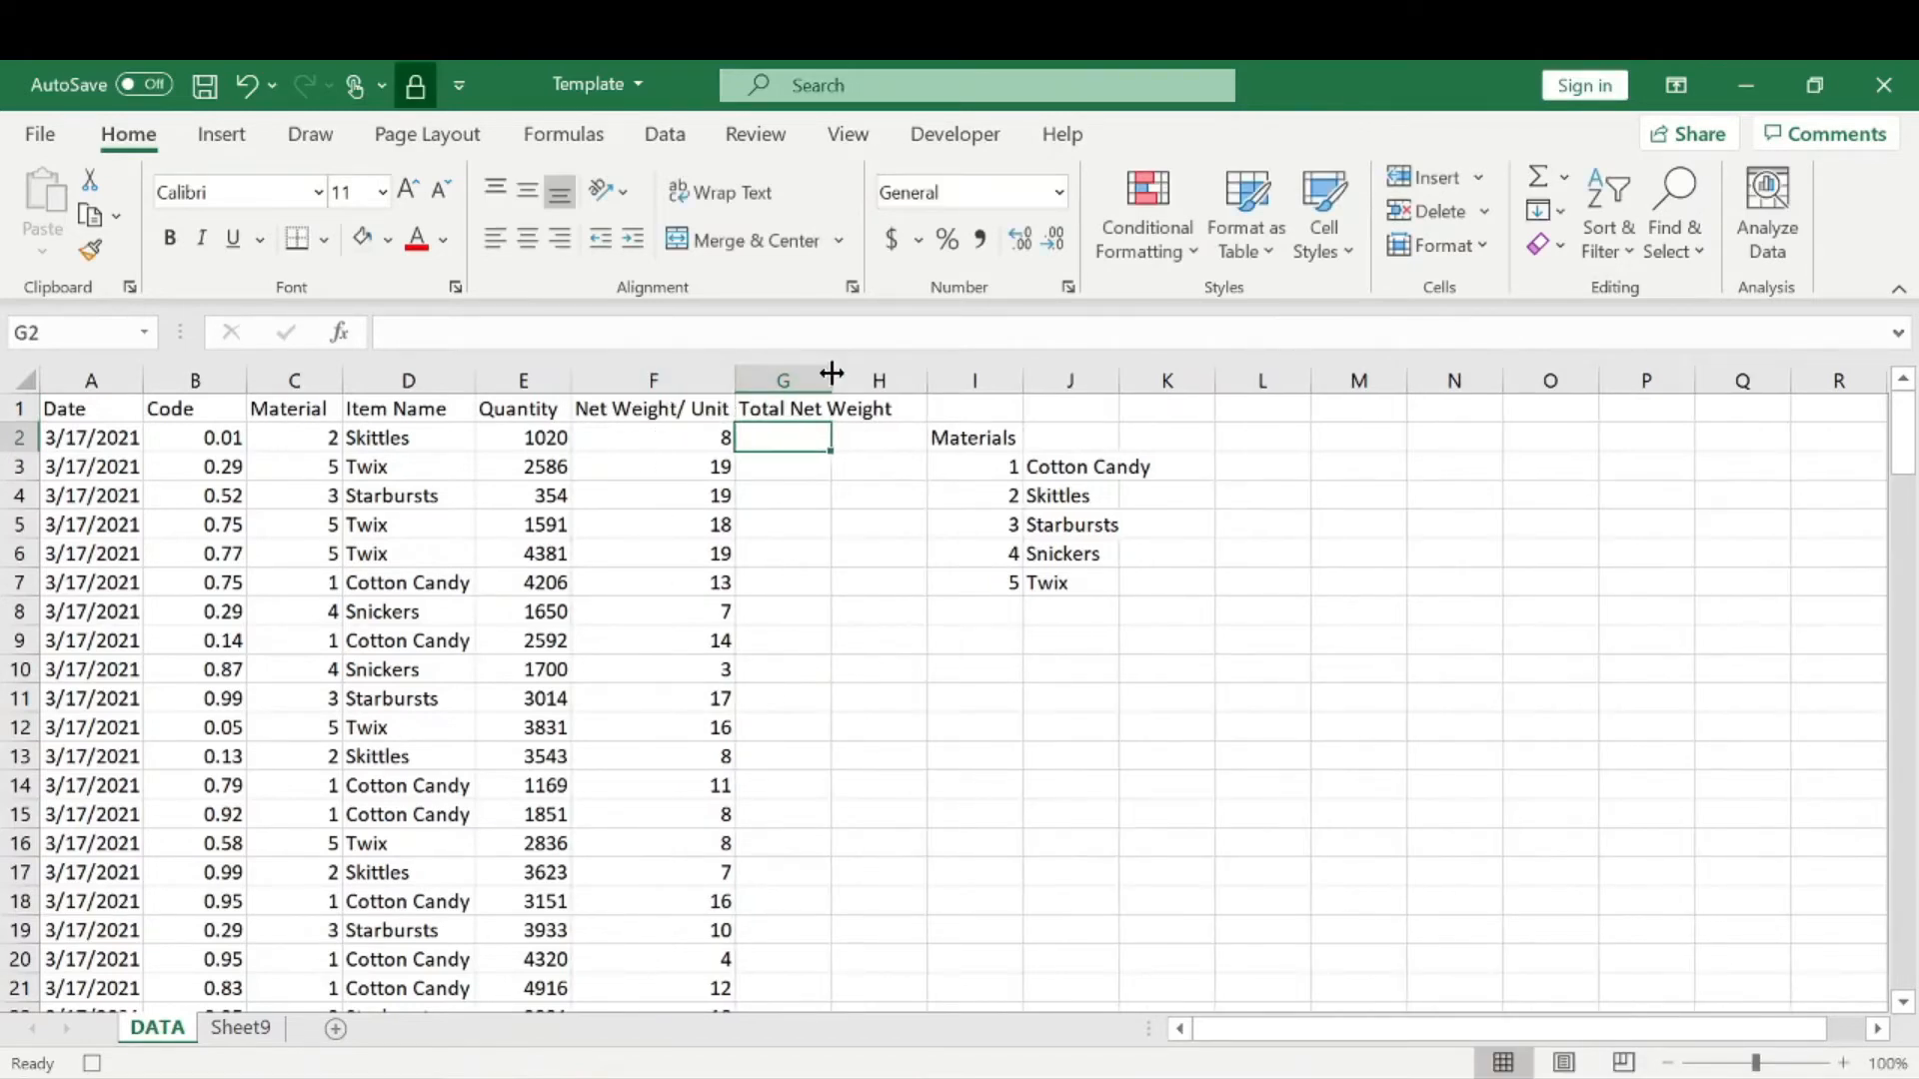
double_click(832, 372)
Enter =E2*F2 in G2 and fill the formula down the whole Total Net Weight column.
text(=)
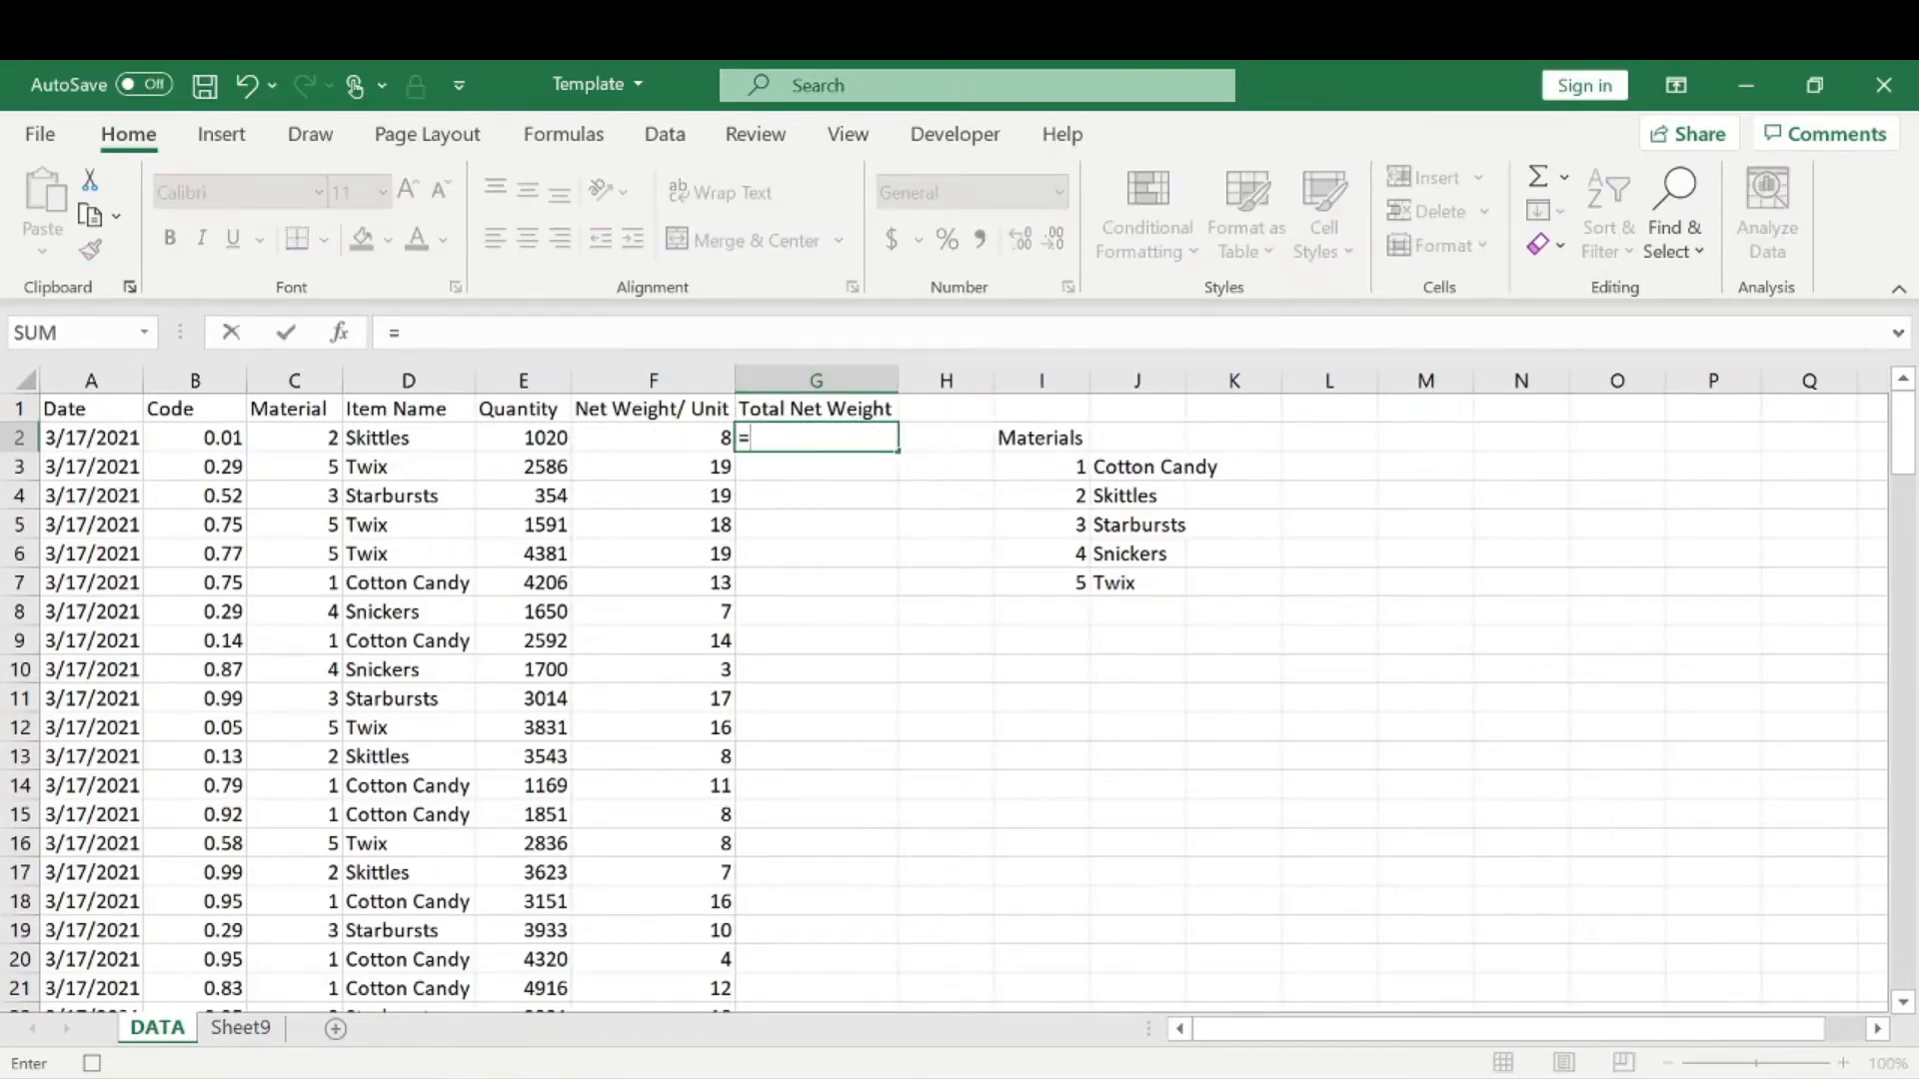
click(565, 435)
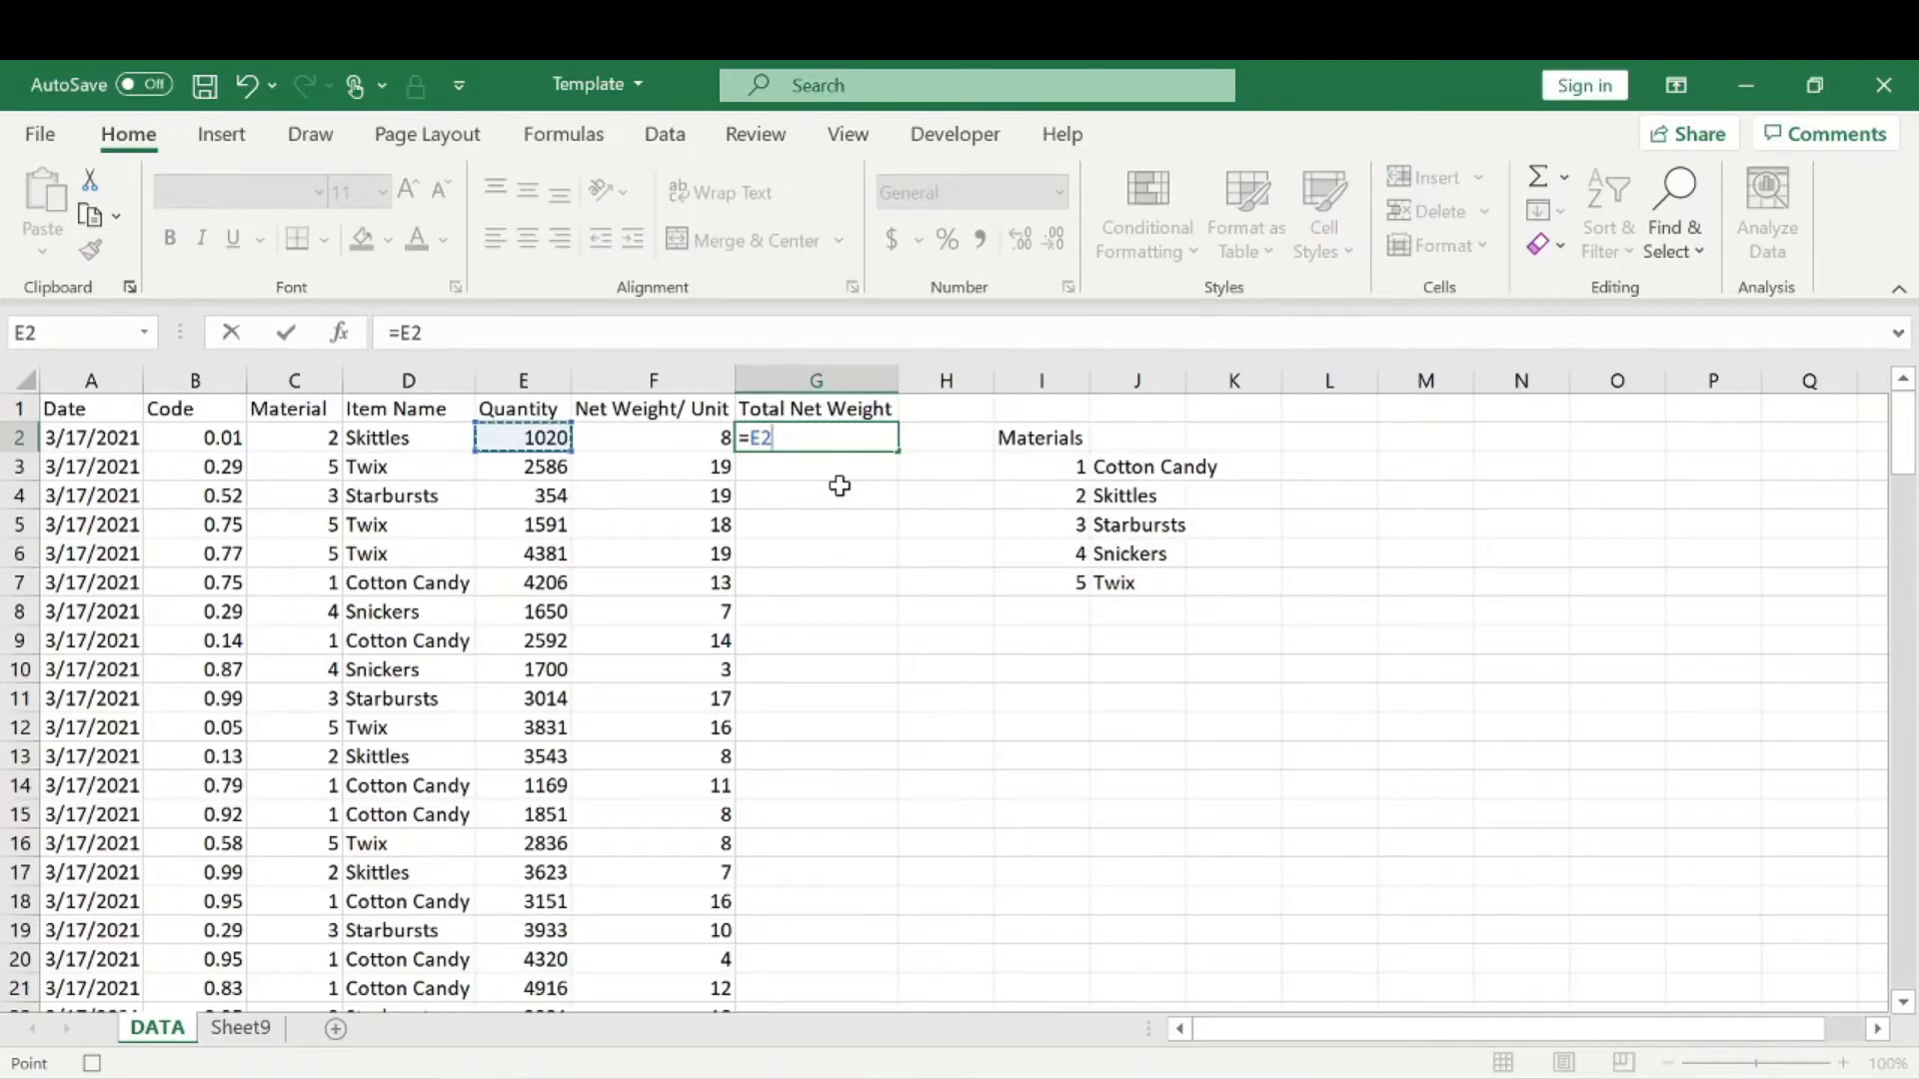
text(*)
click(675, 437)
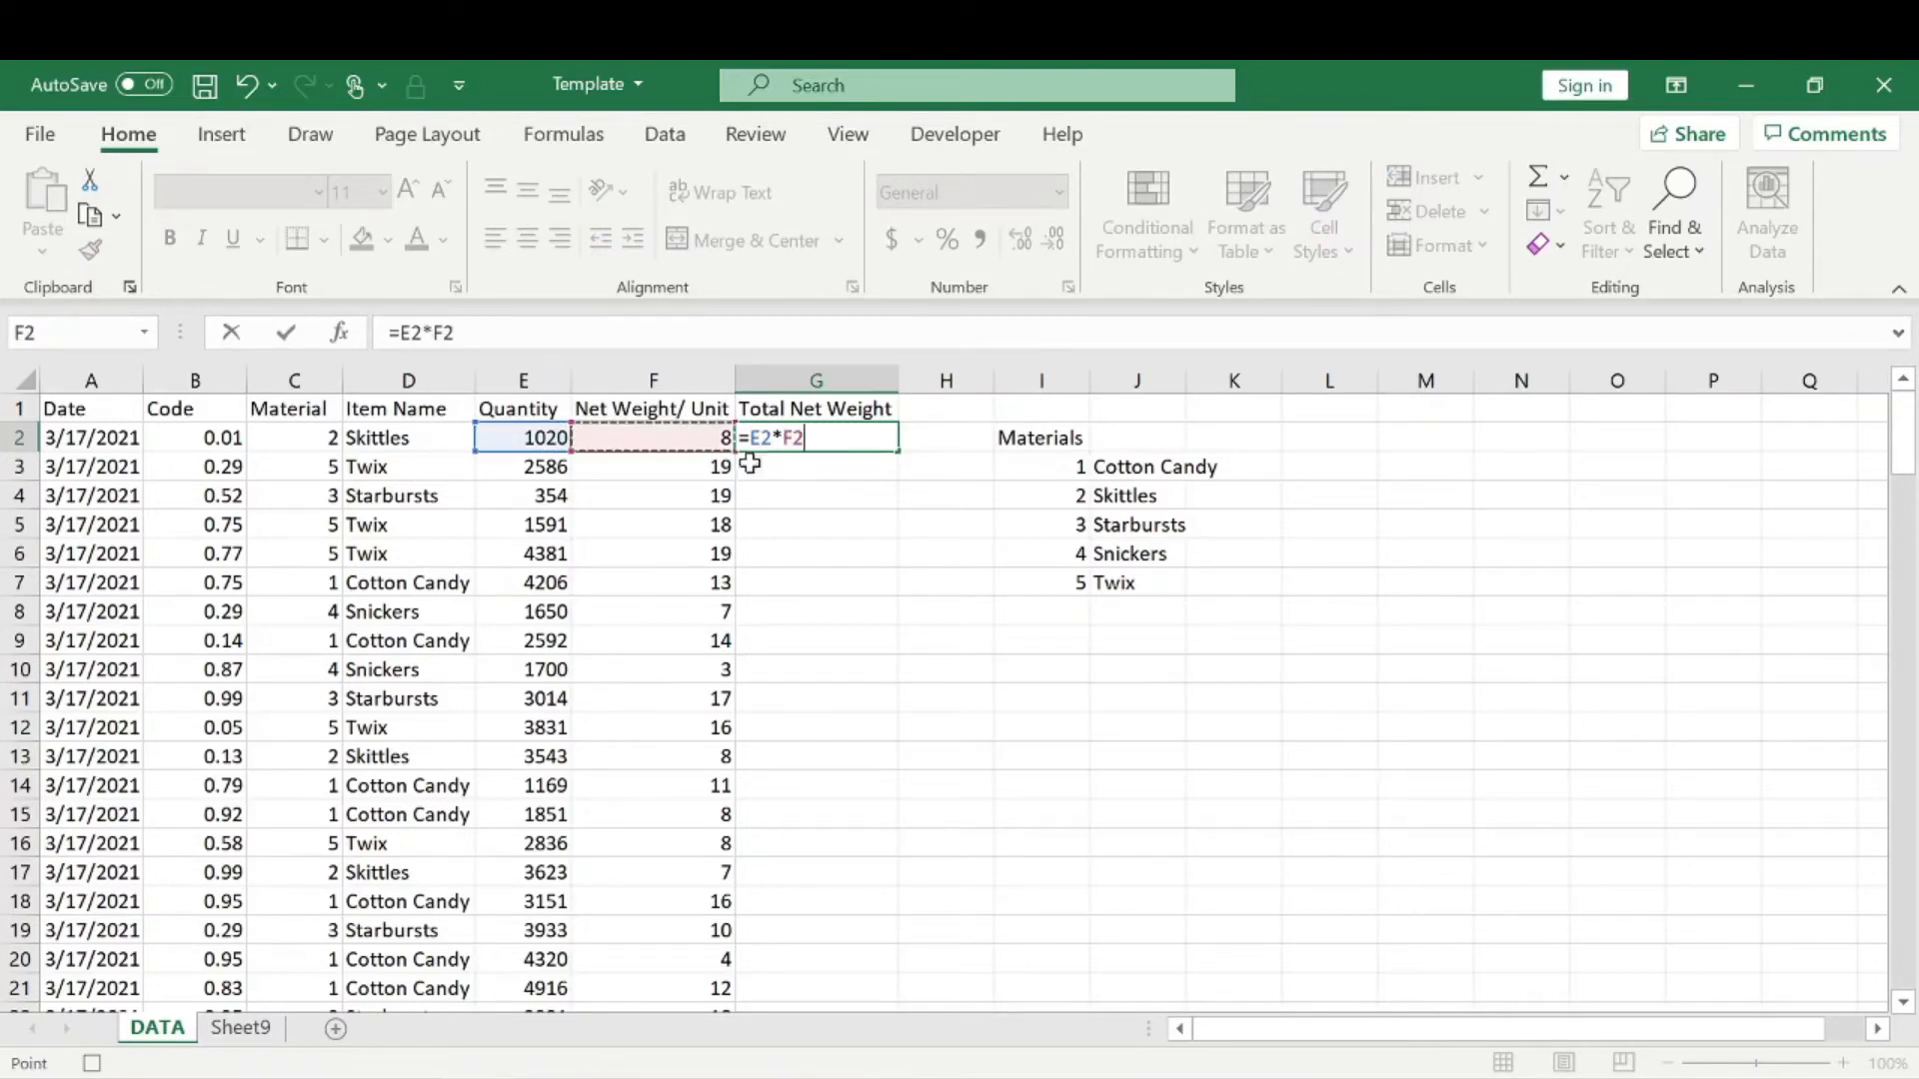
key(Return)
click(879, 439)
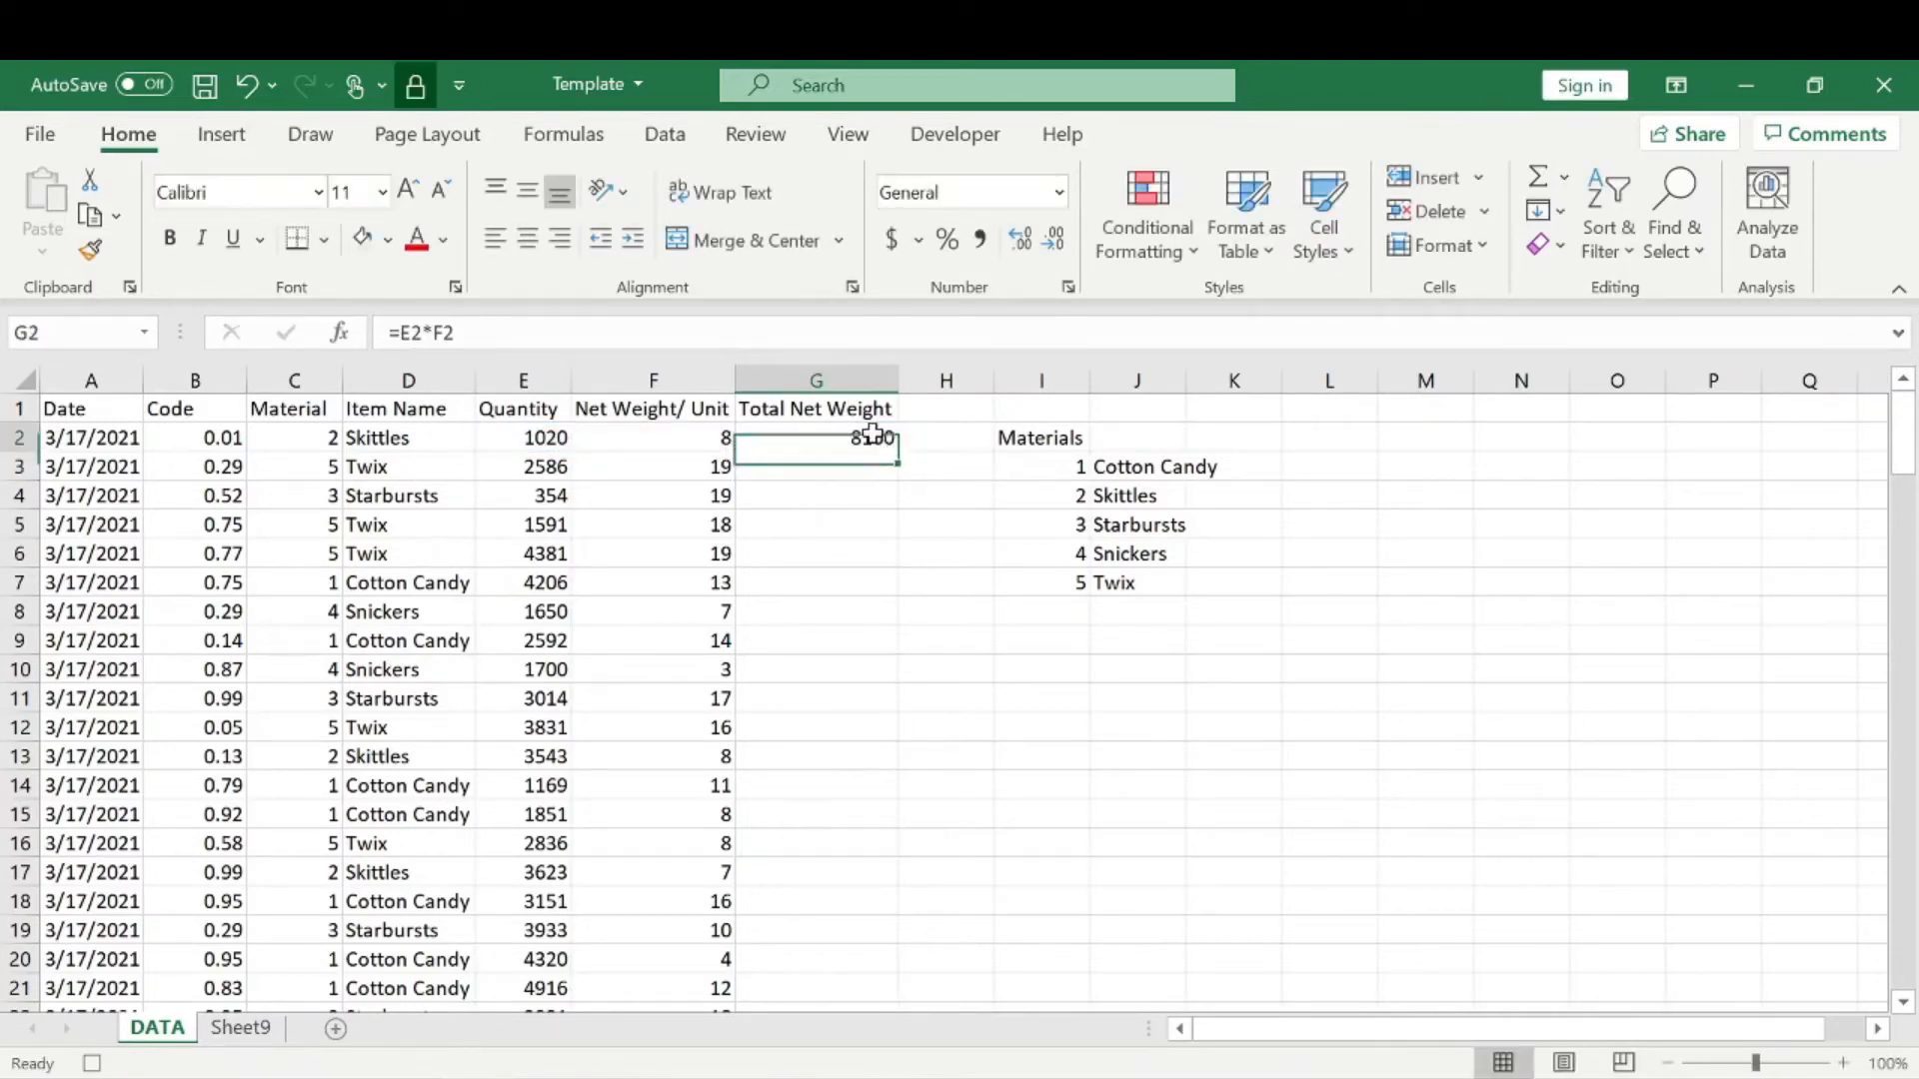
double_click(899, 457)
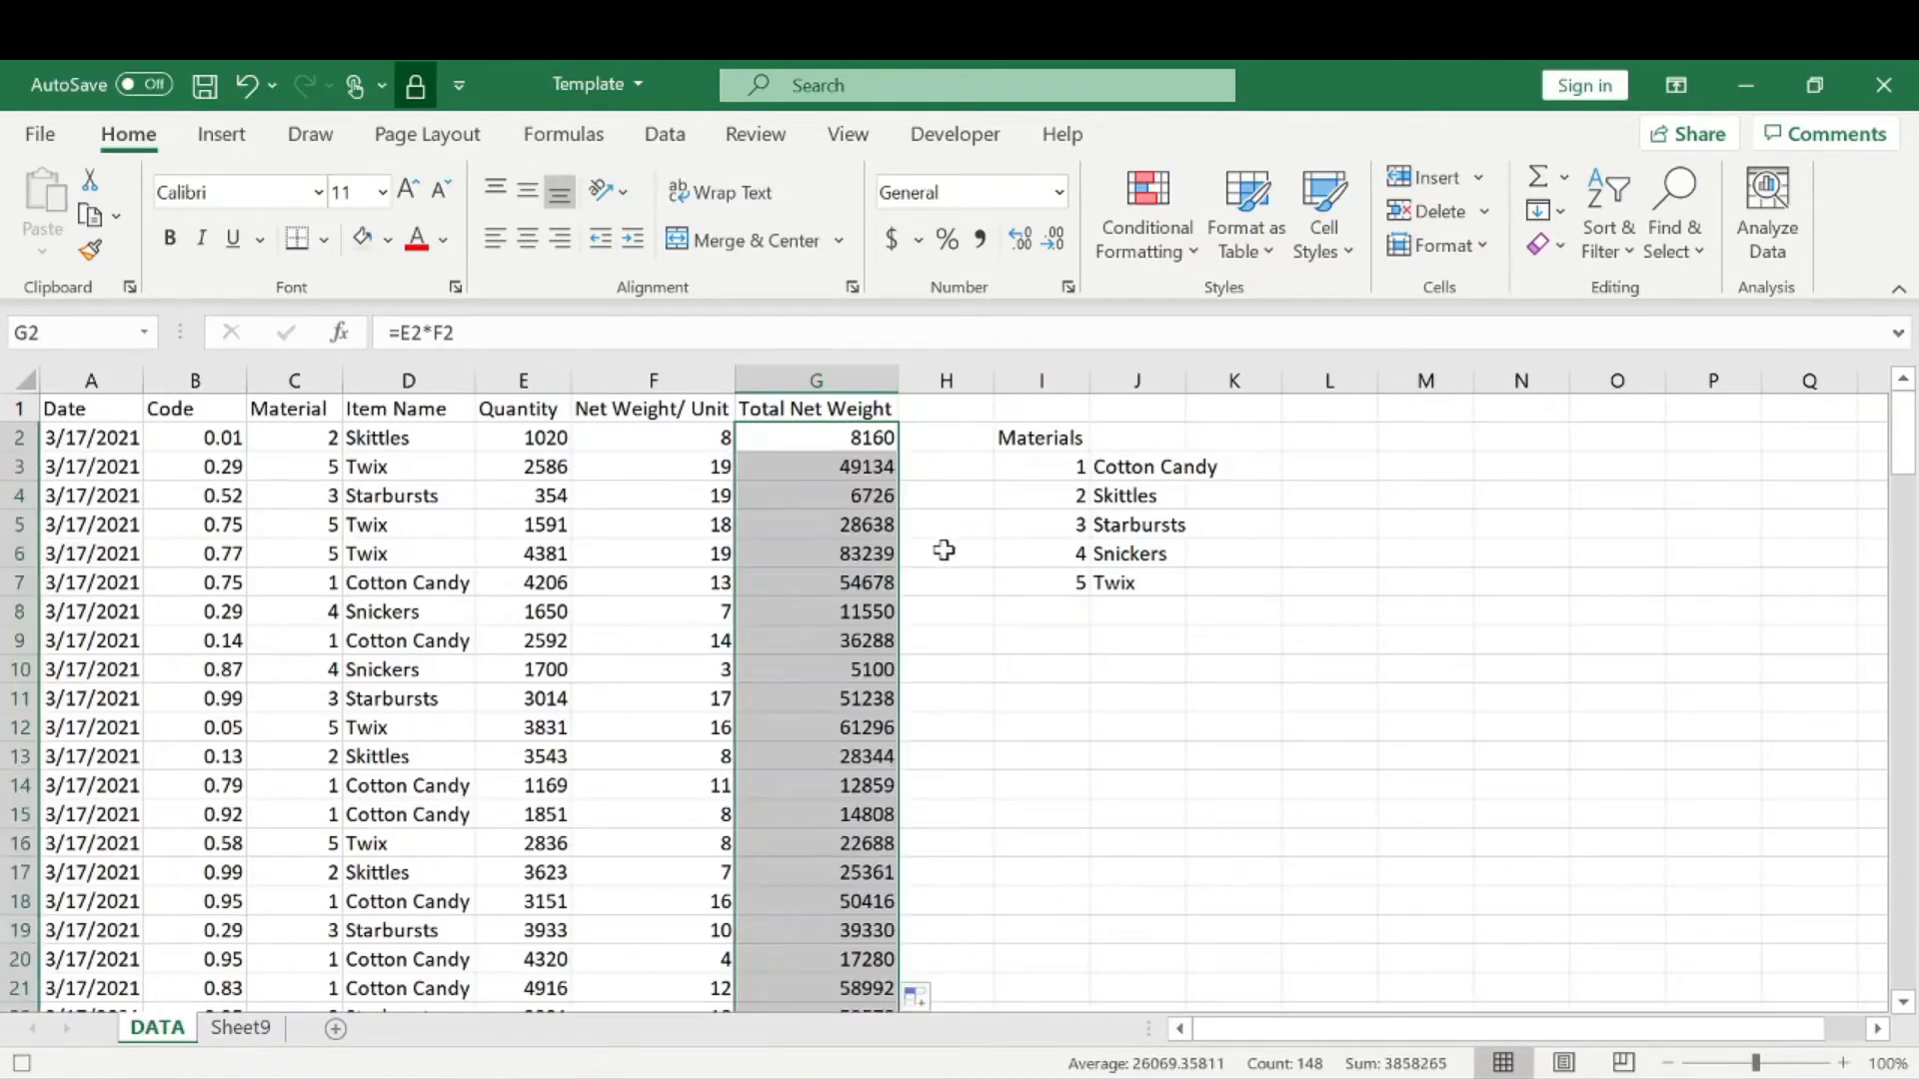
click(971, 586)
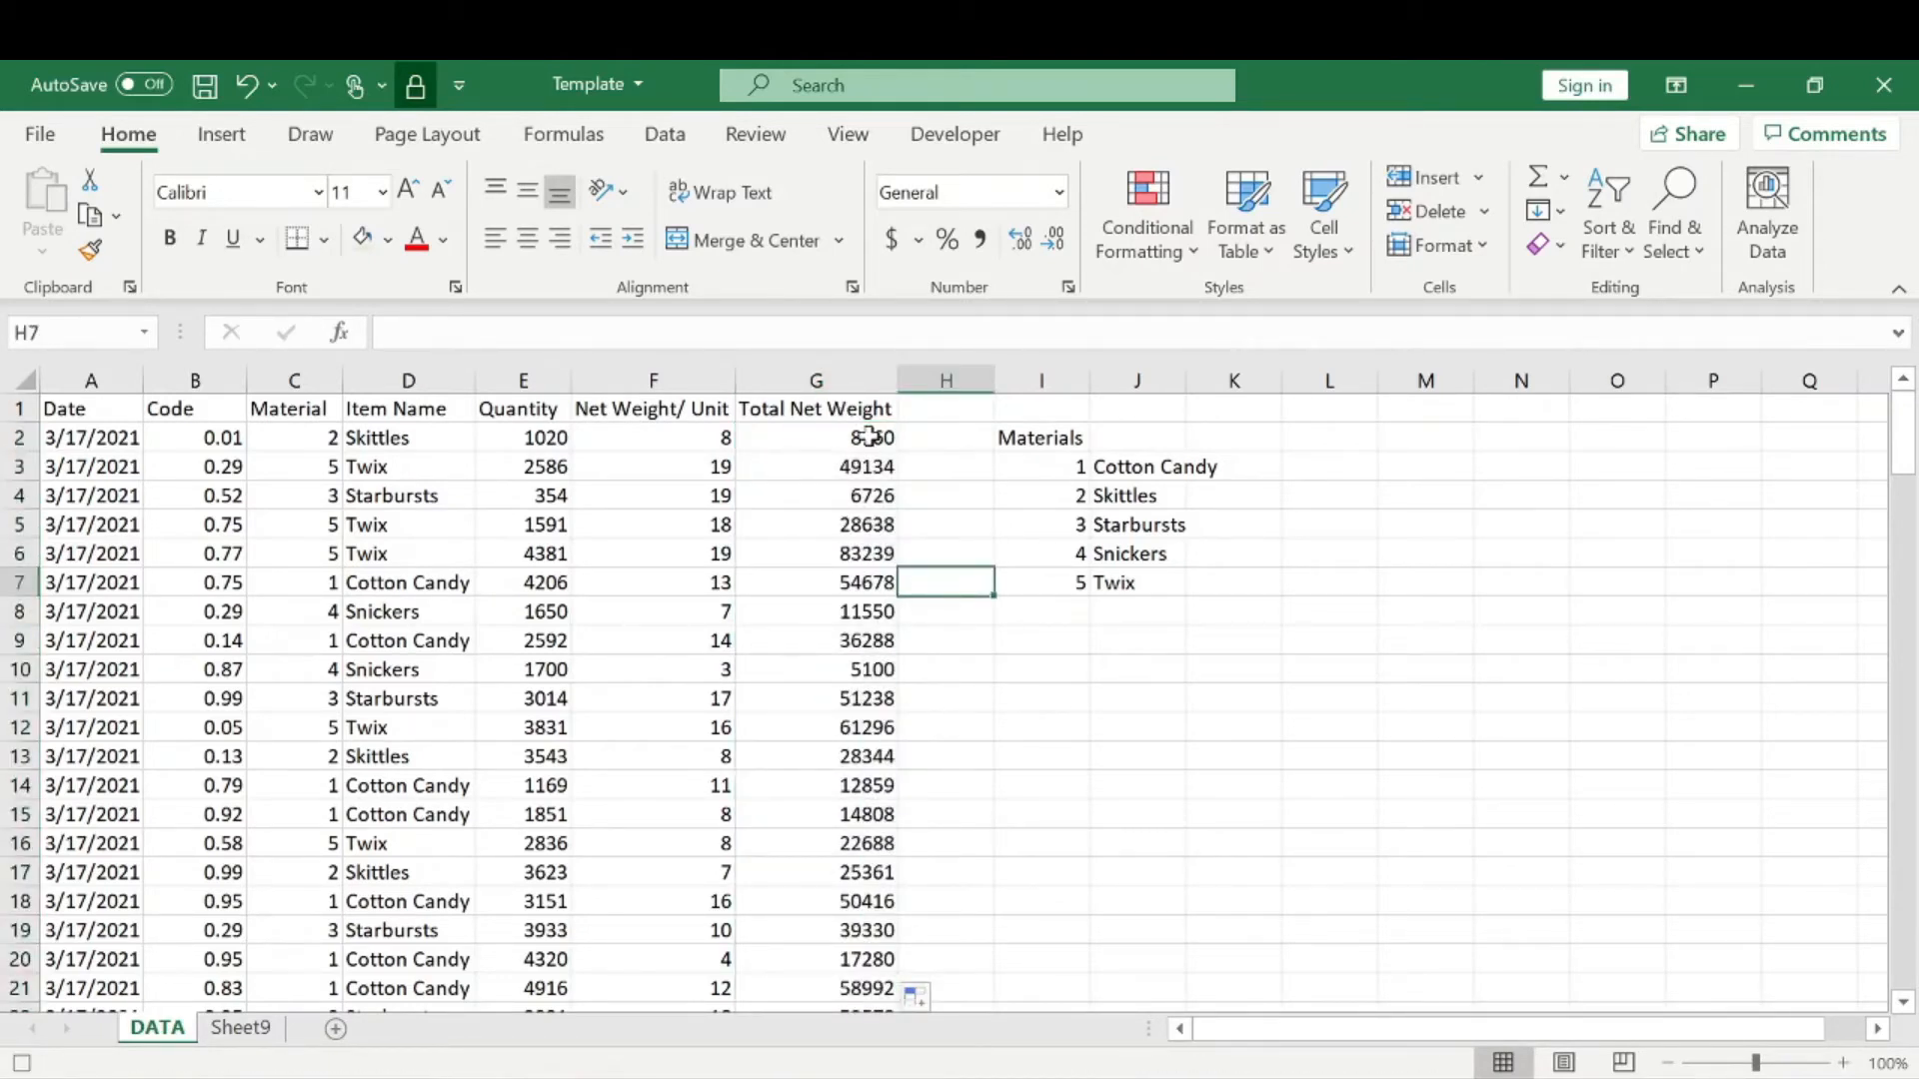
Try clearing the Materials list in I2:J8 while the Item Name formulas still depend on it, and undo the deletion.
drag(1009, 438, 1169, 620)
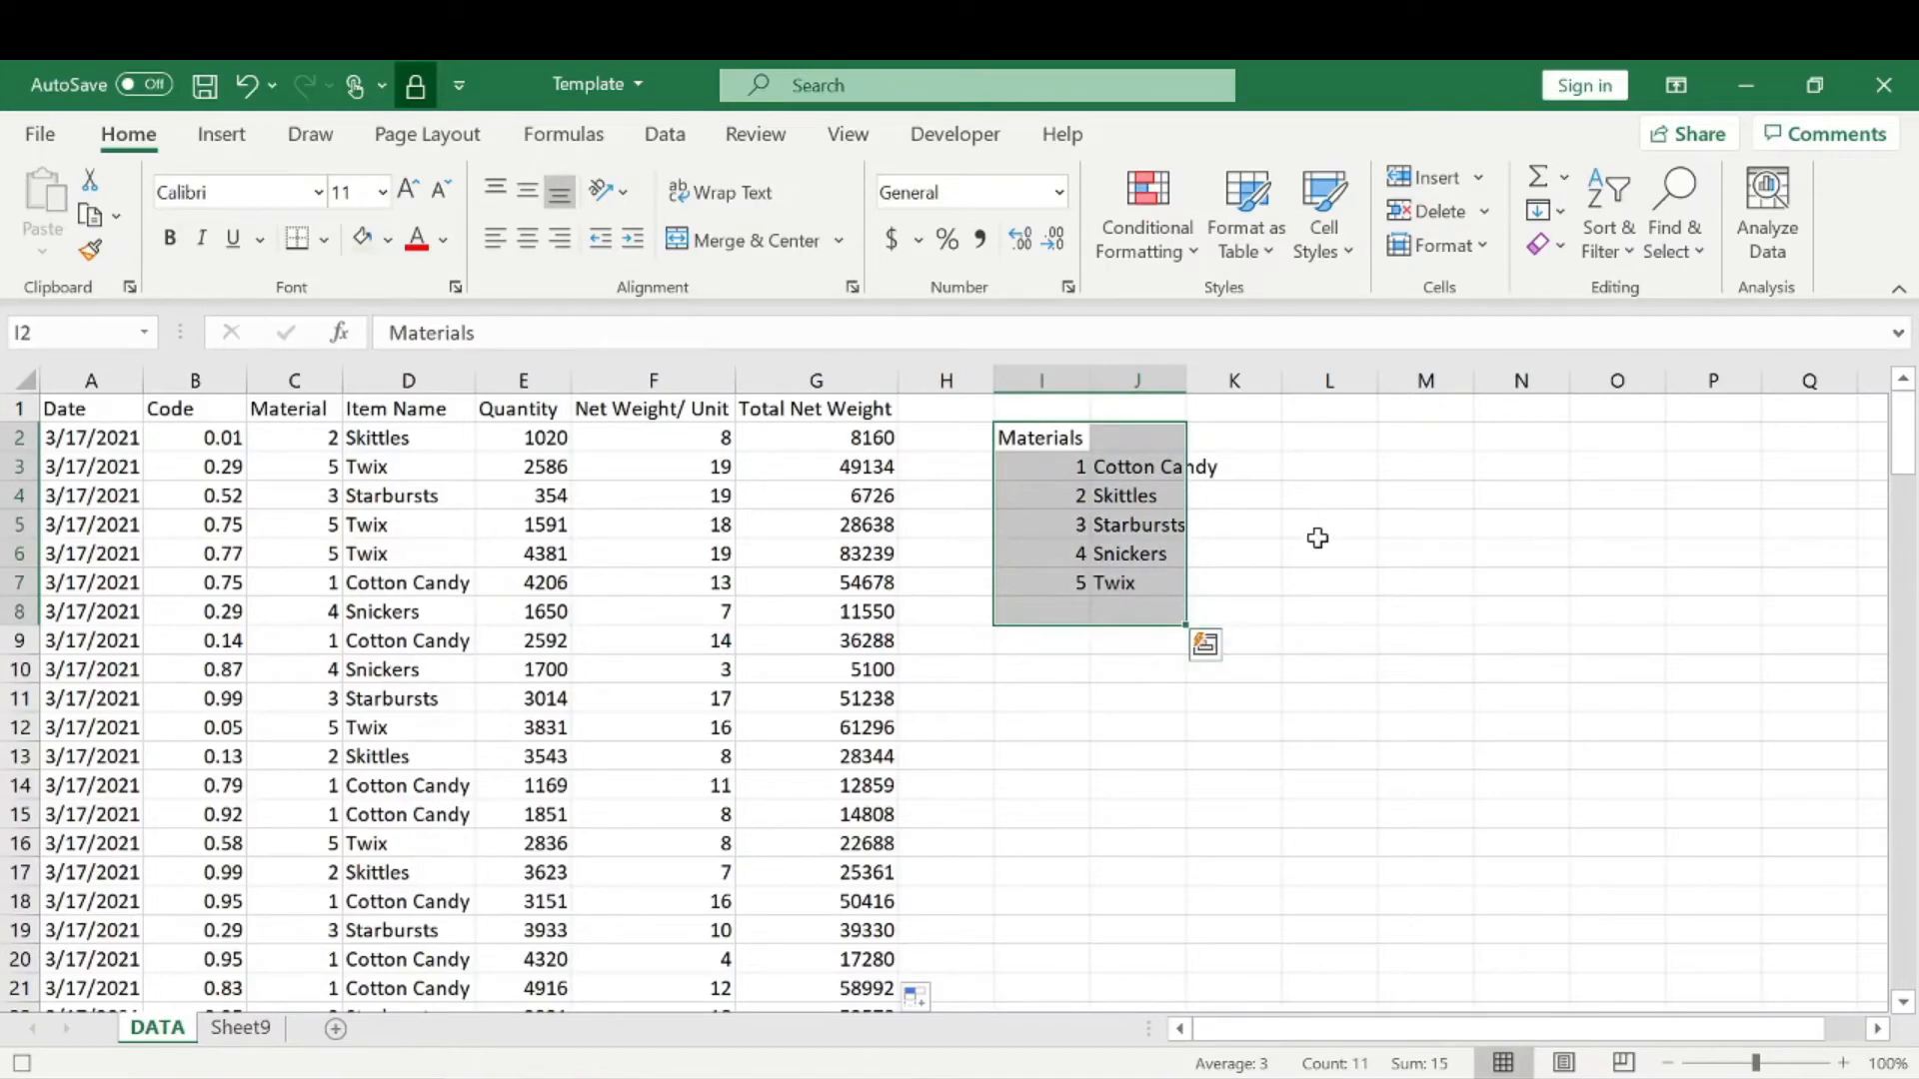
key(Delete)
click(418, 440)
drag(417, 440, 420, 844)
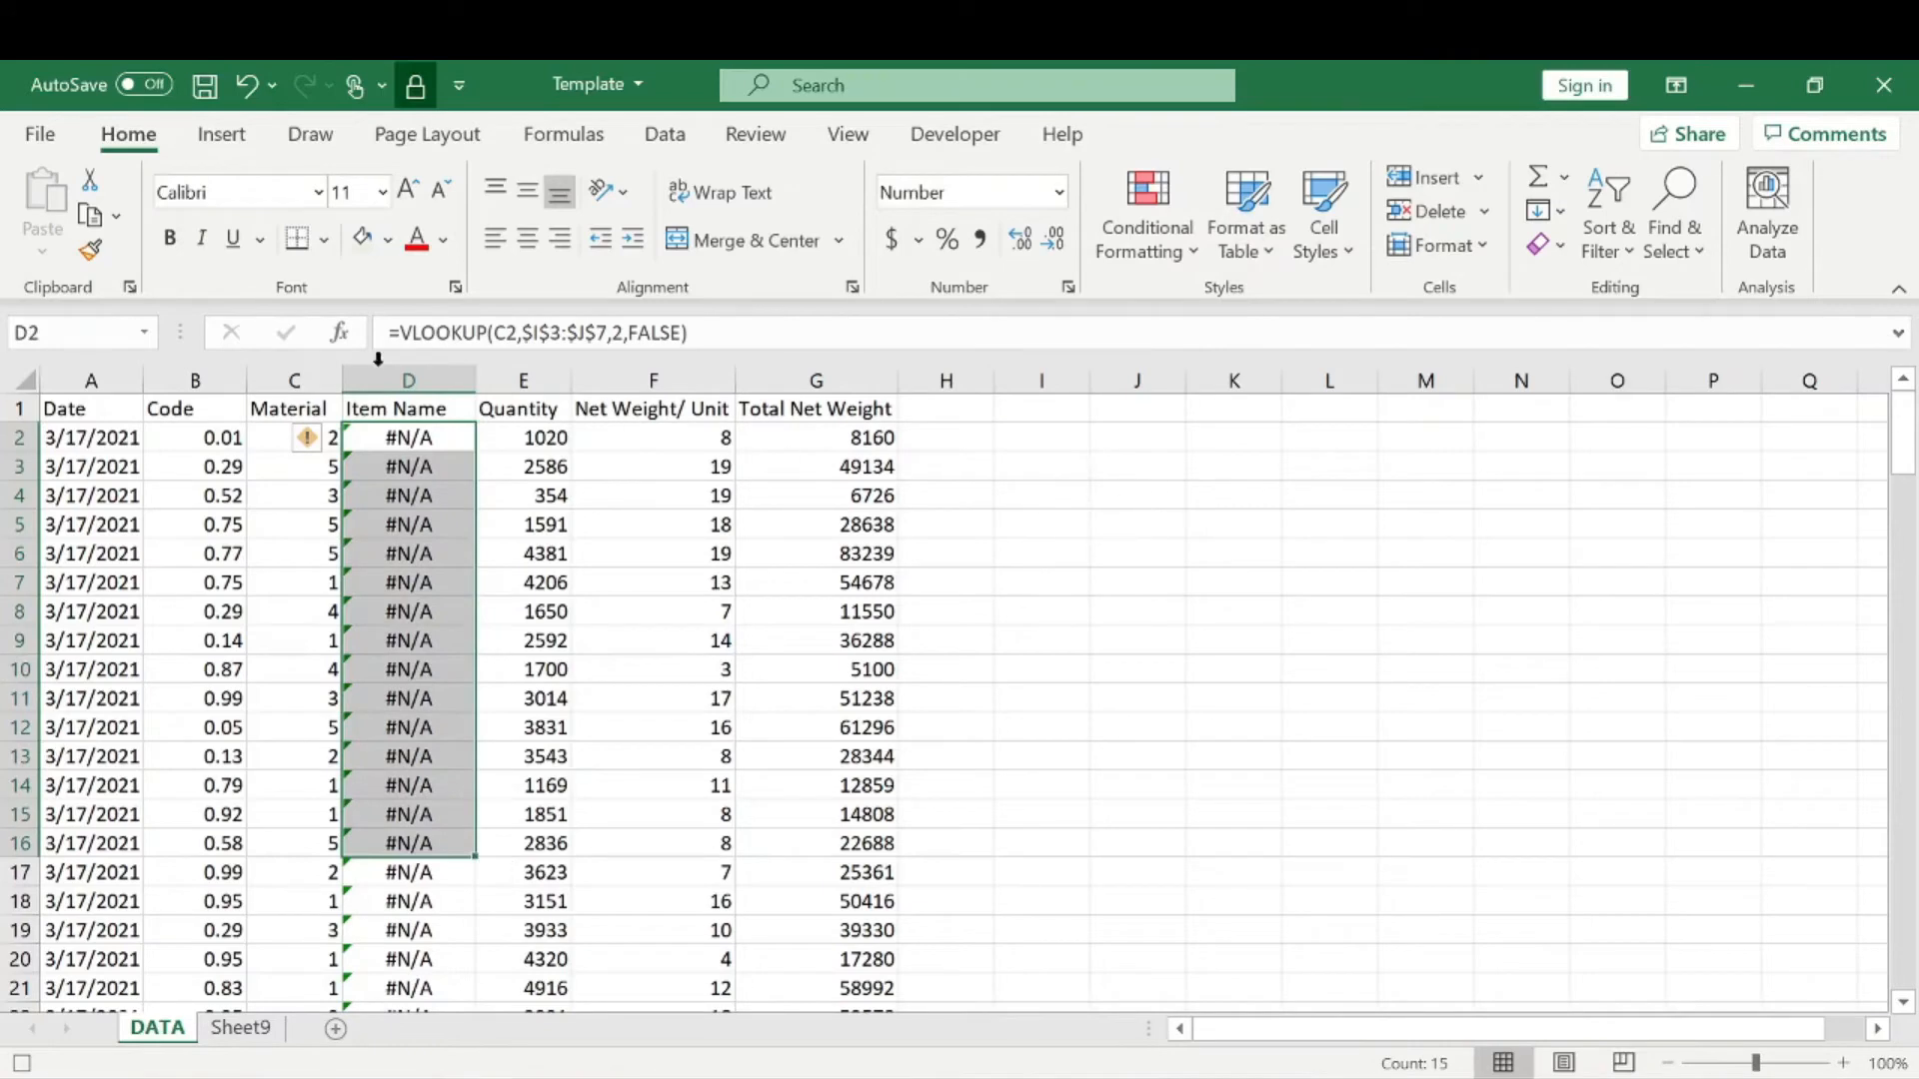
click(246, 86)
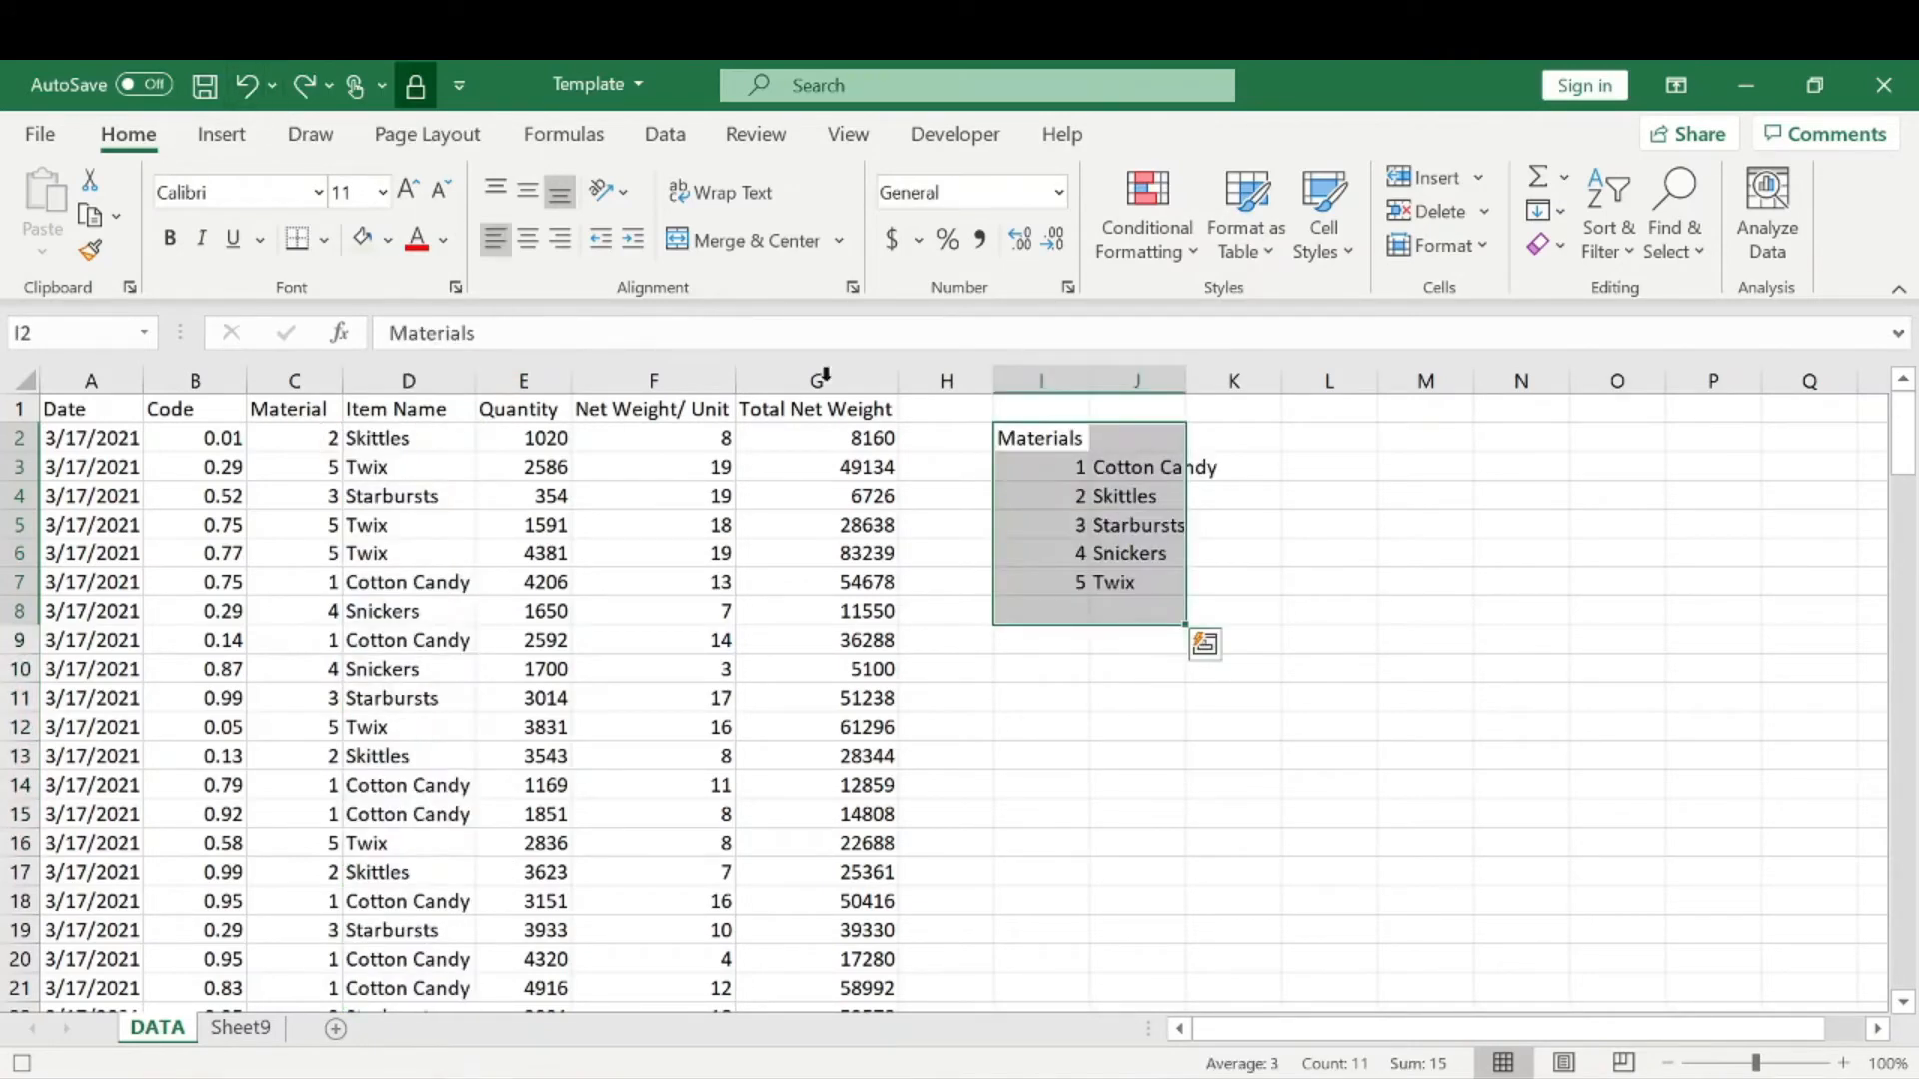
click(1388, 547)
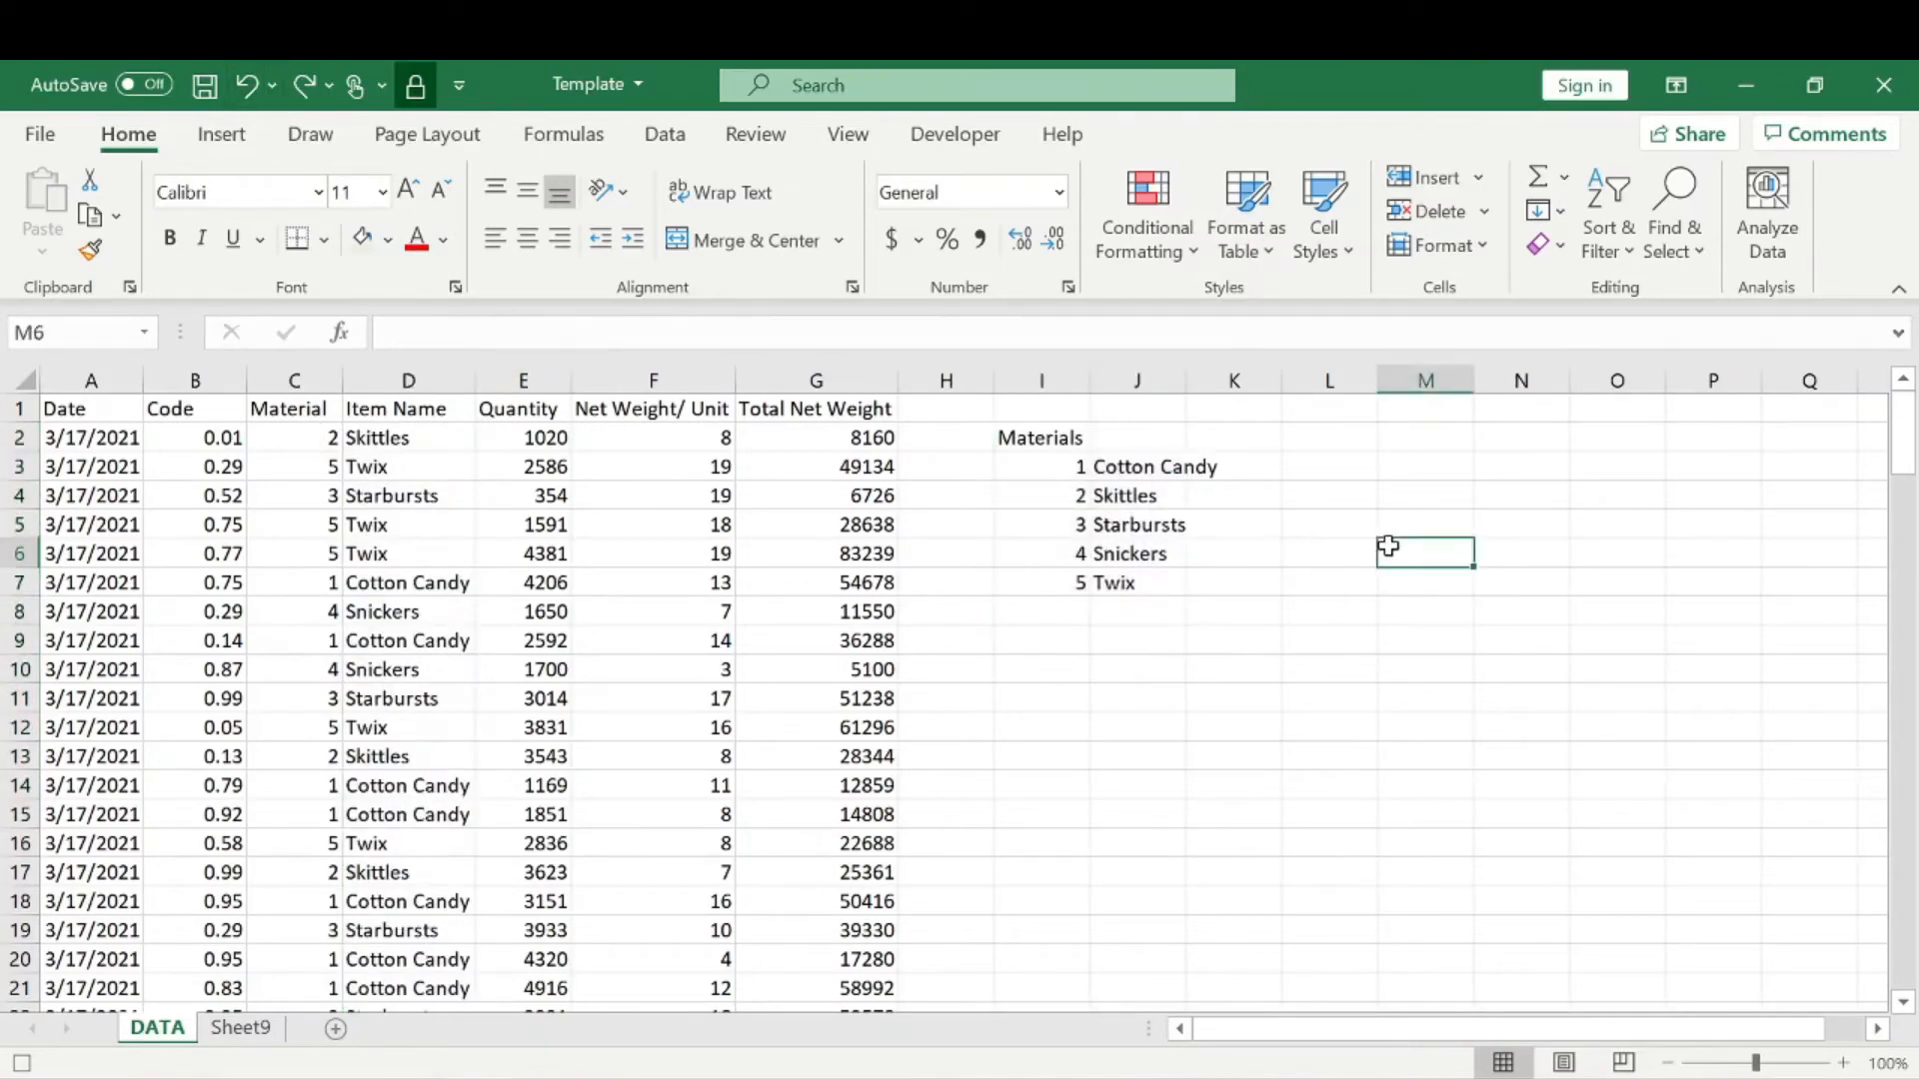
Insert a blank column before Item Name and paste the Item Name column into it as values only.
right_click(398, 375)
click(470, 629)
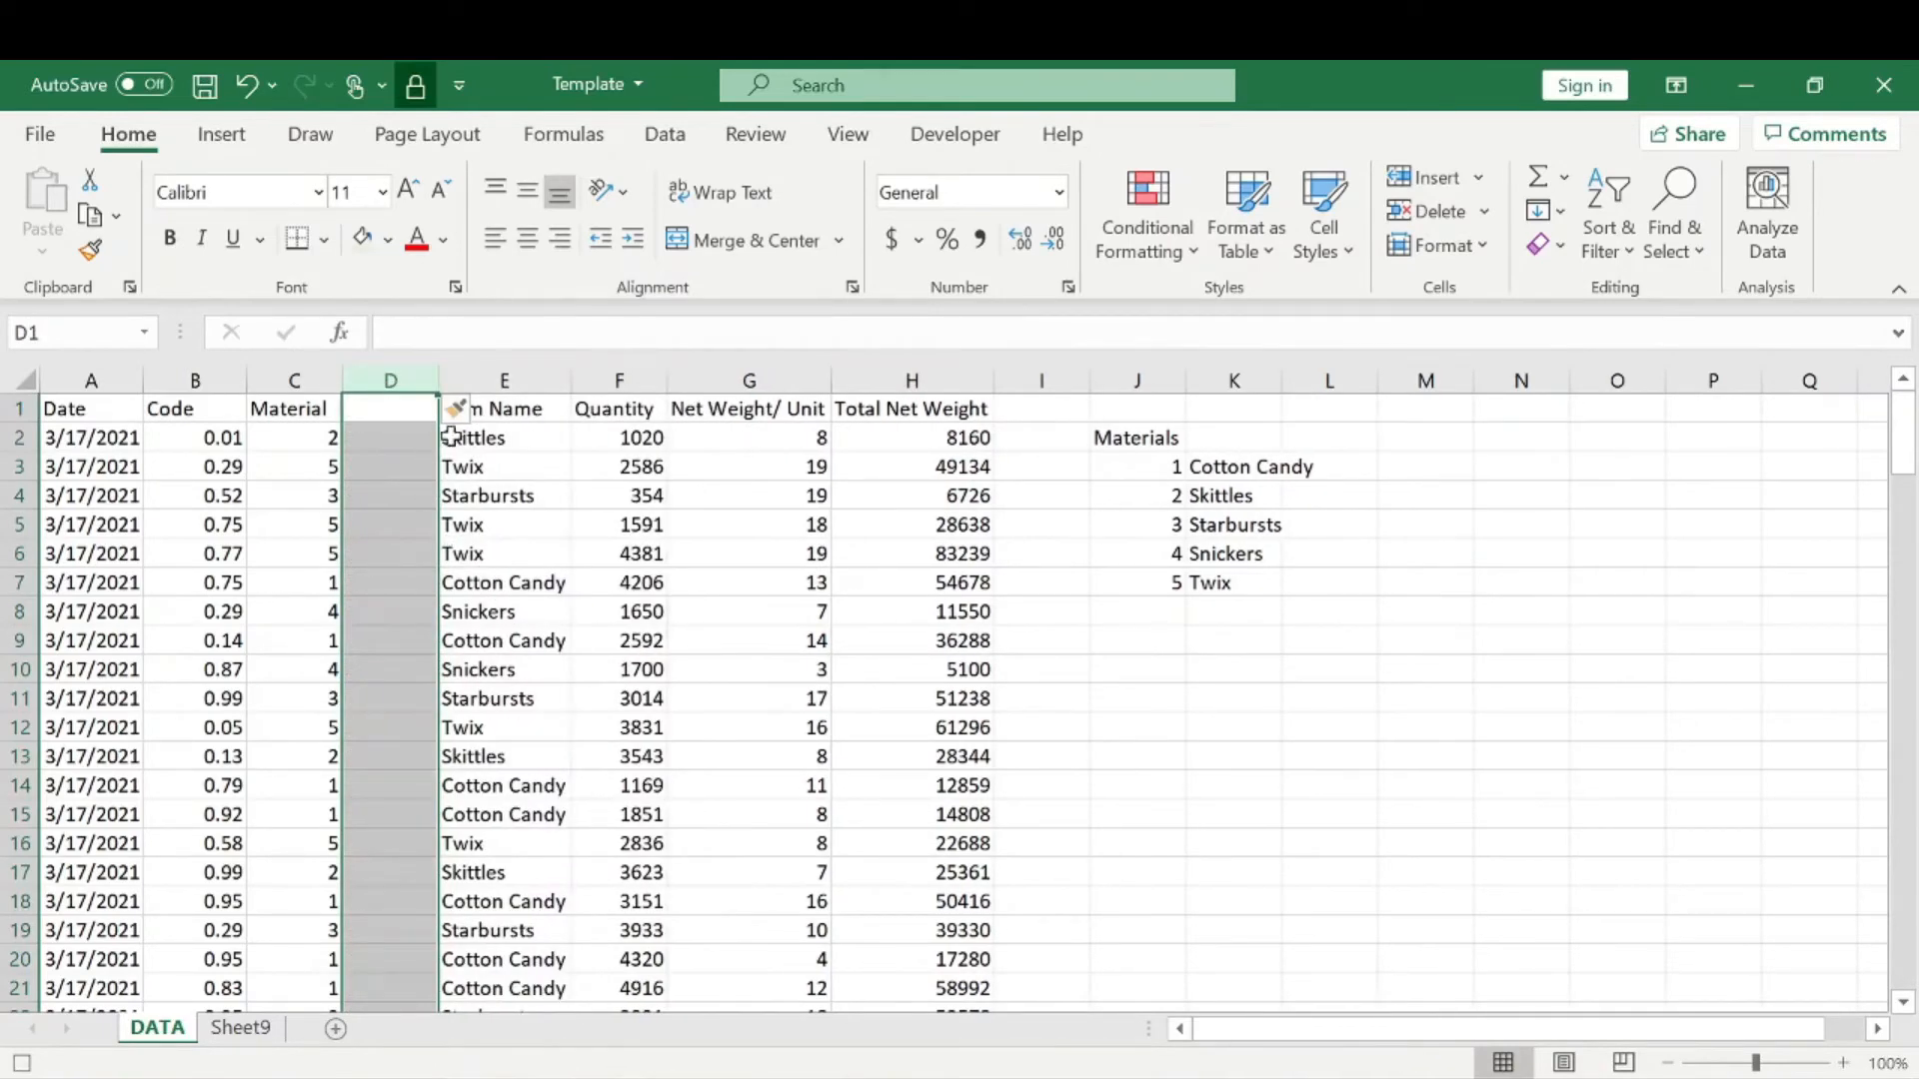
click(527, 378)
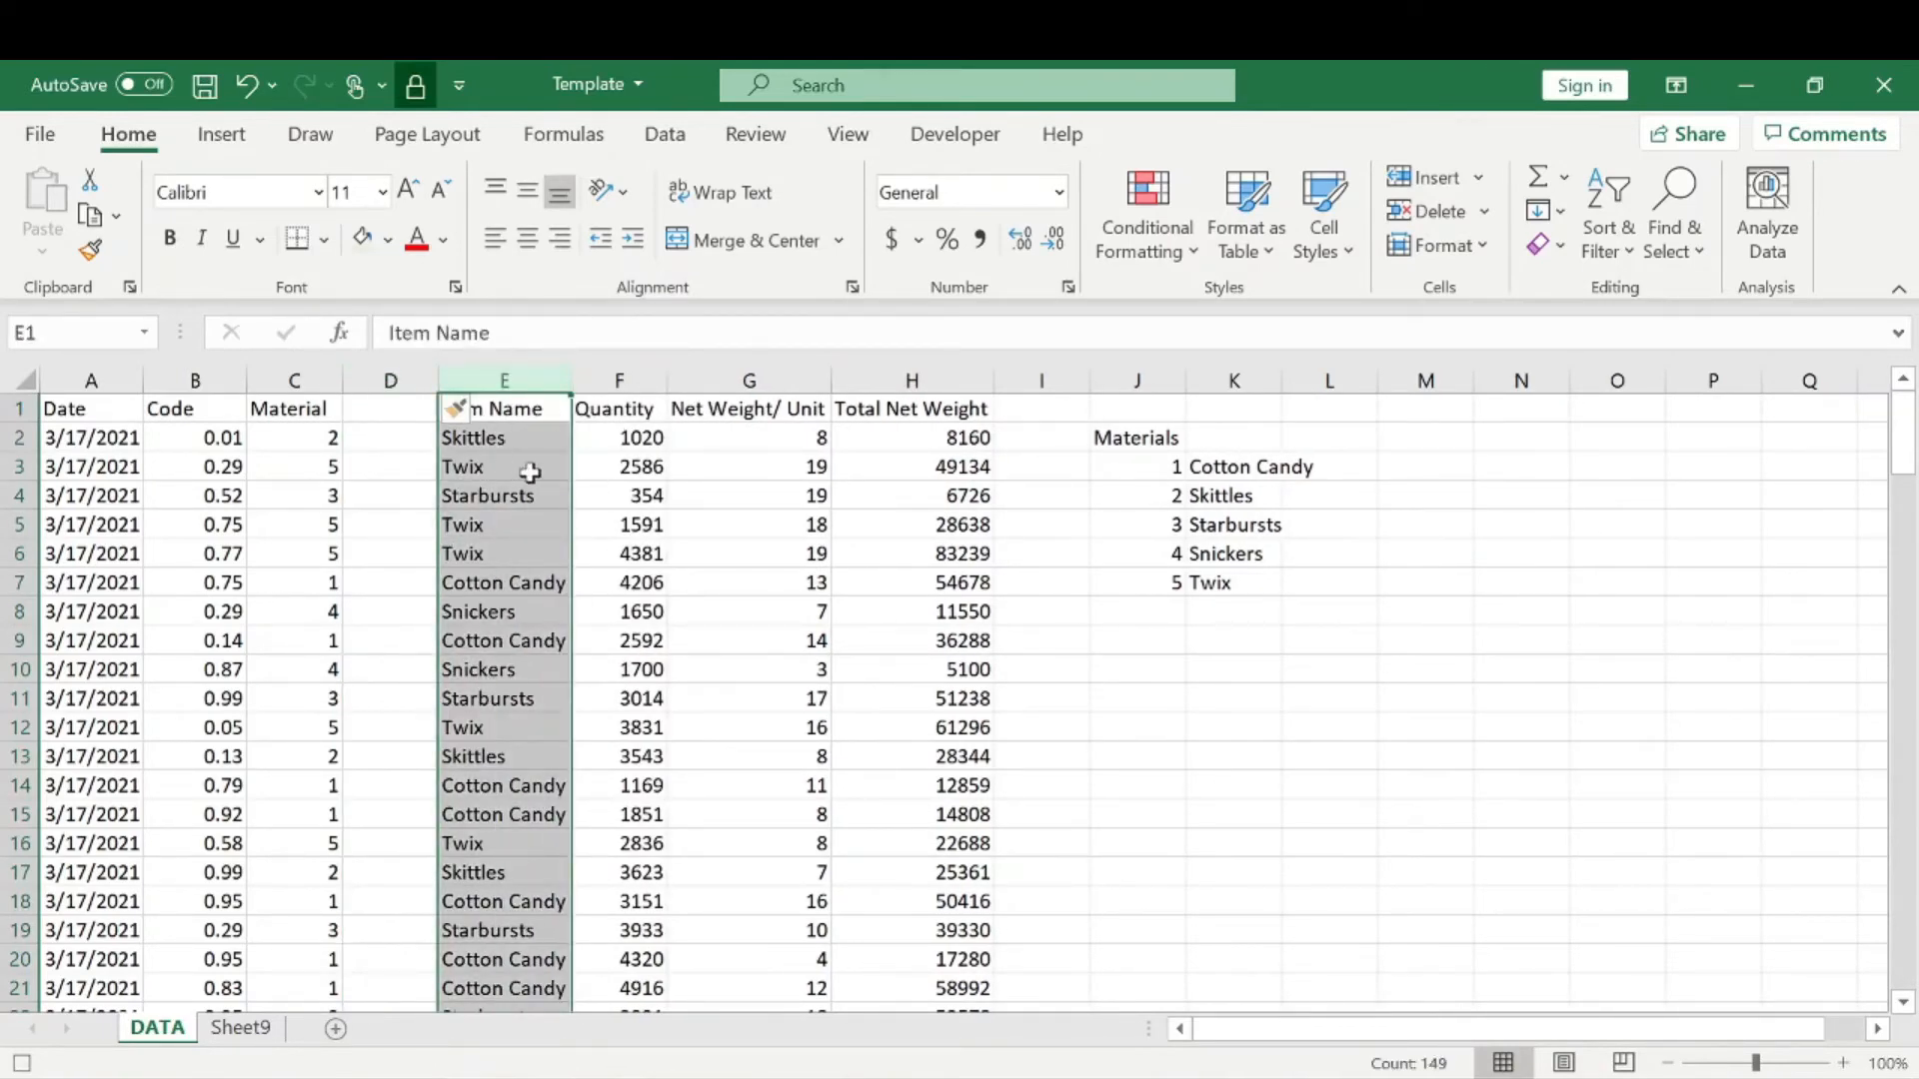
right_click(522, 428)
click(590, 483)
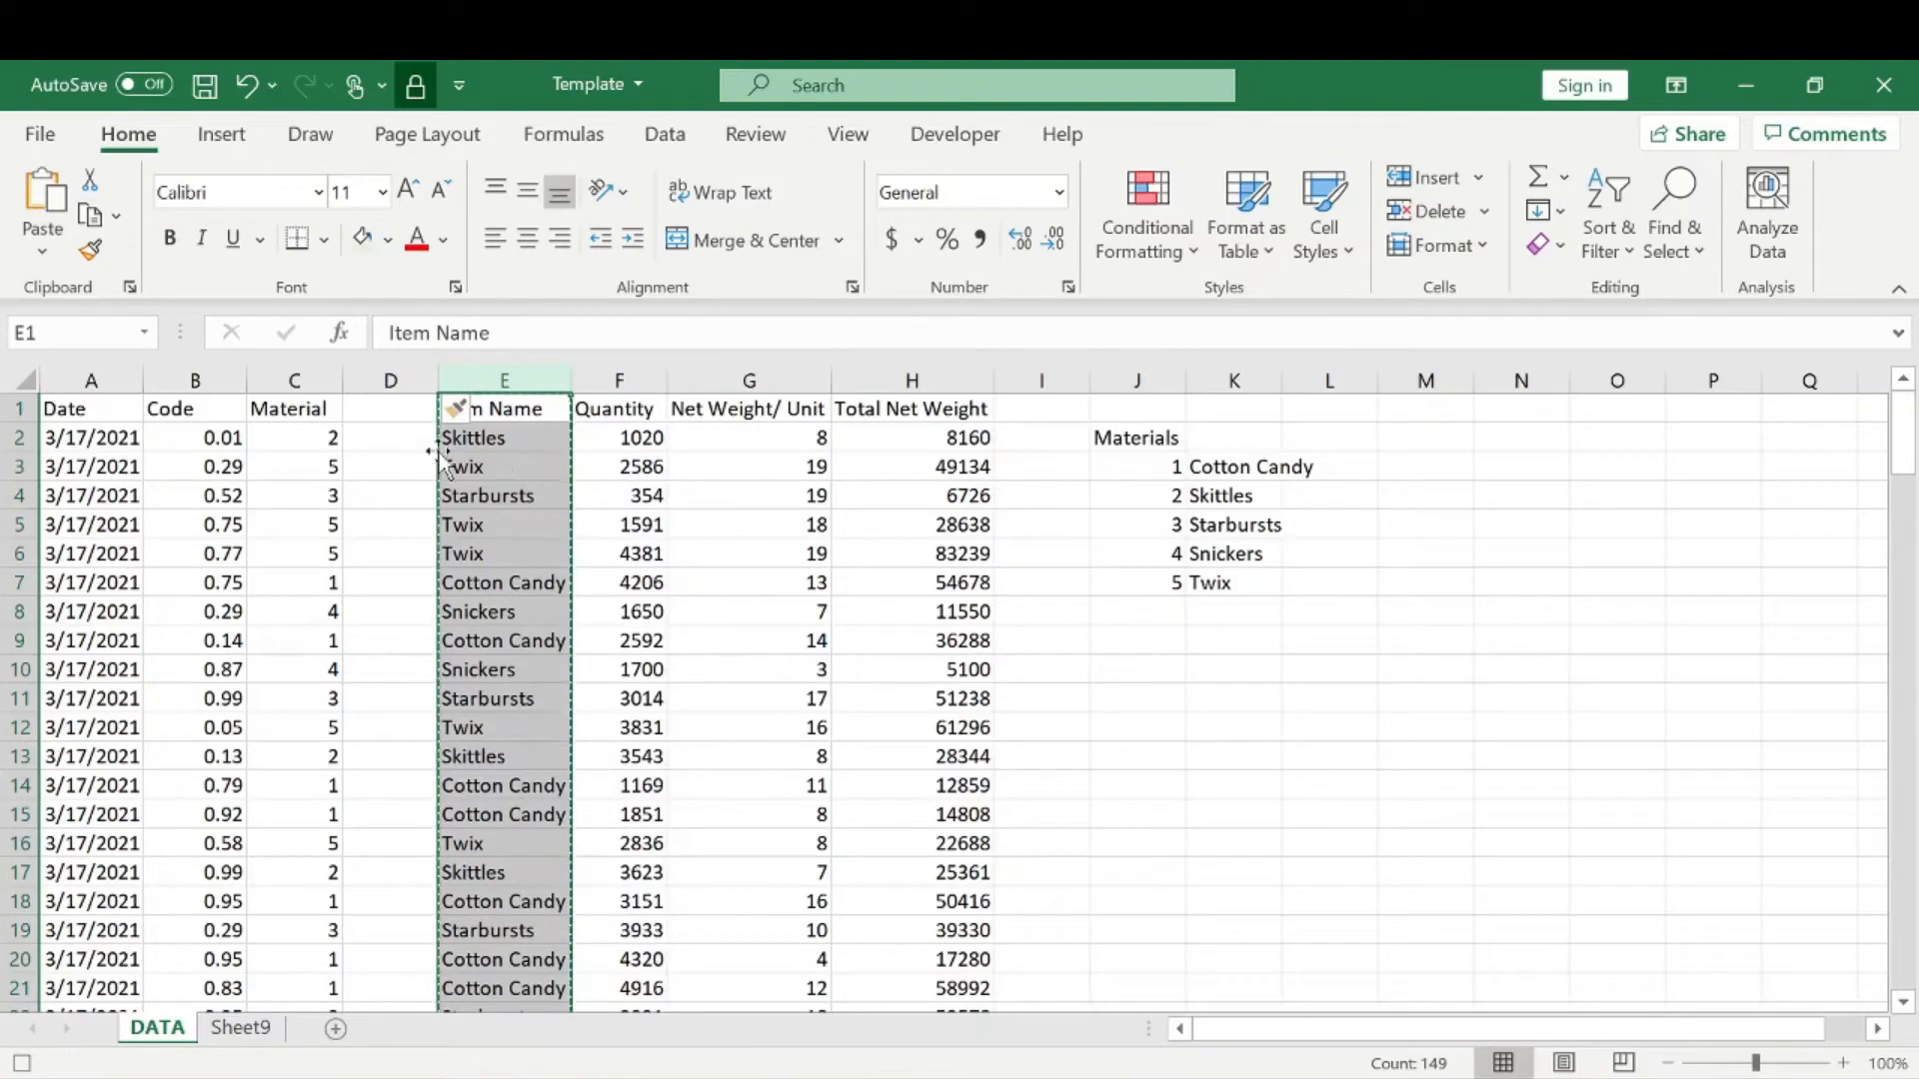
right_click(373, 409)
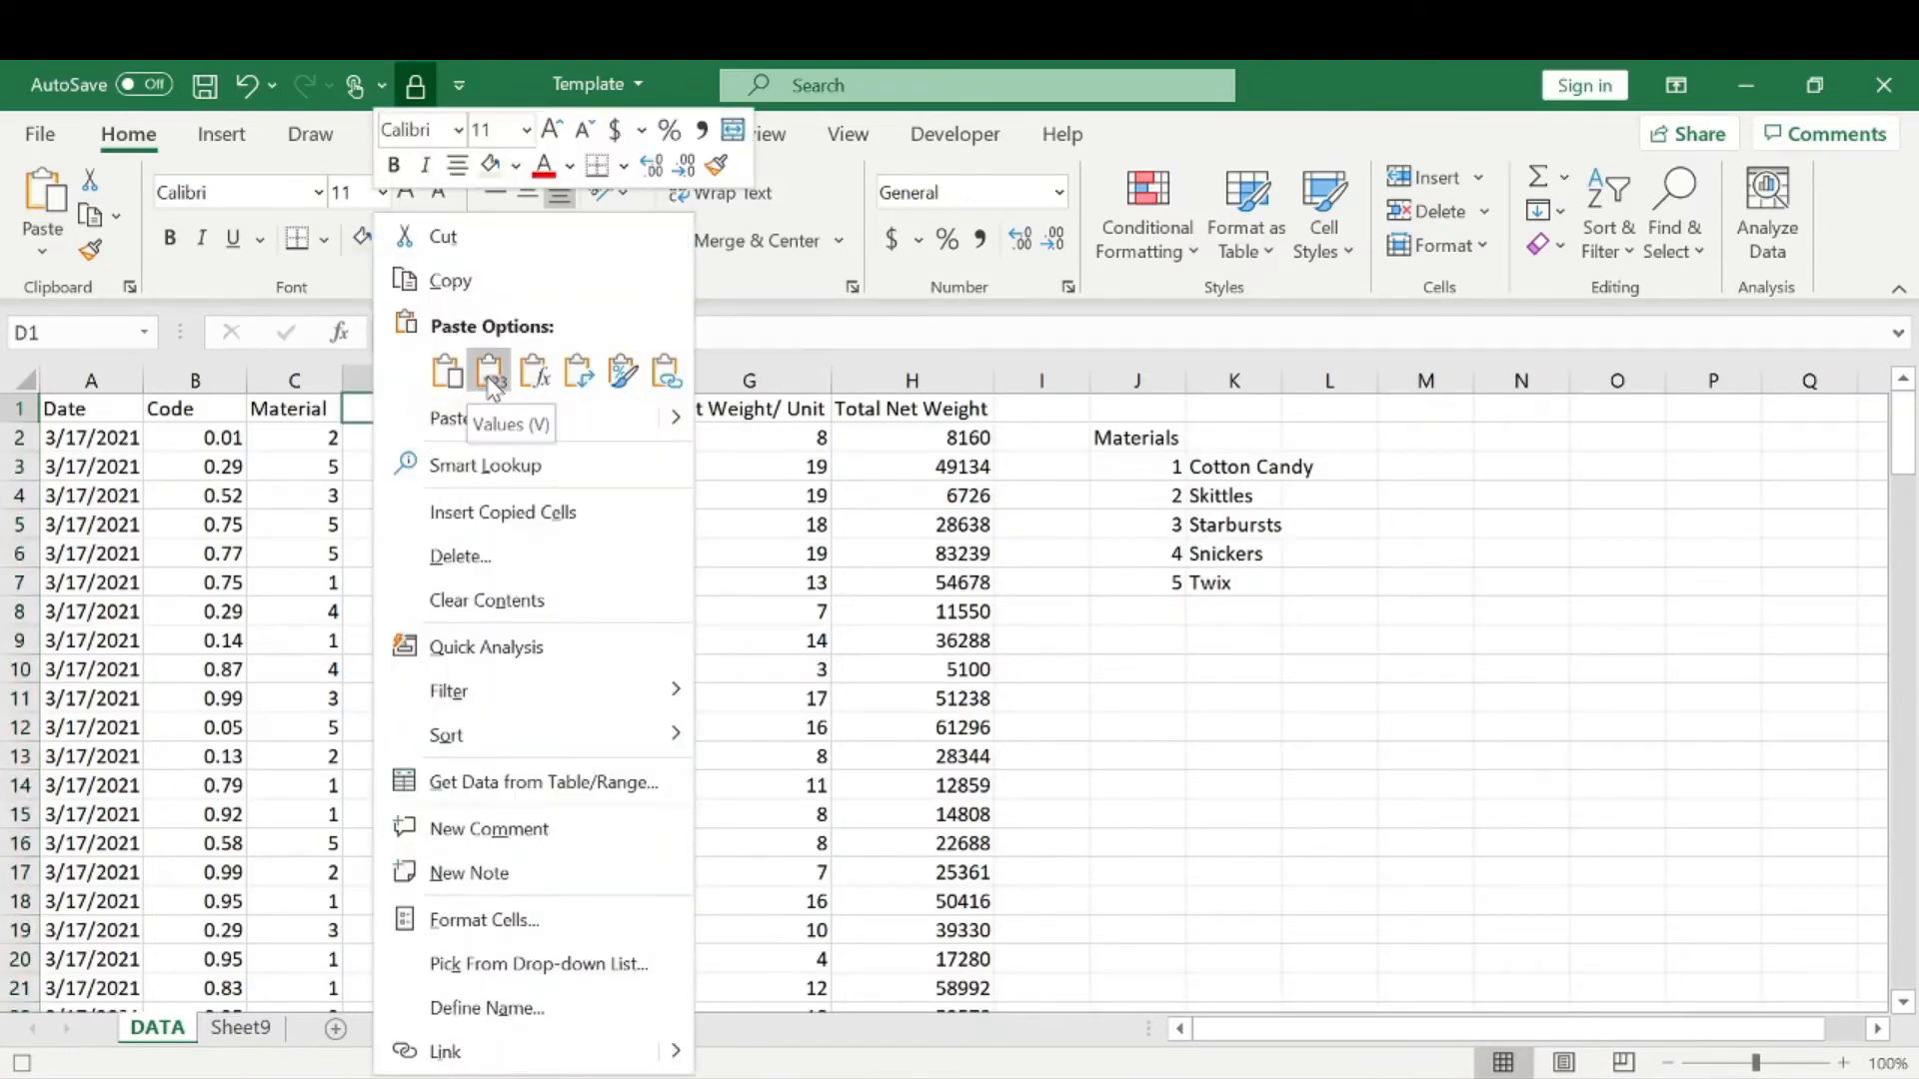
click(488, 371)
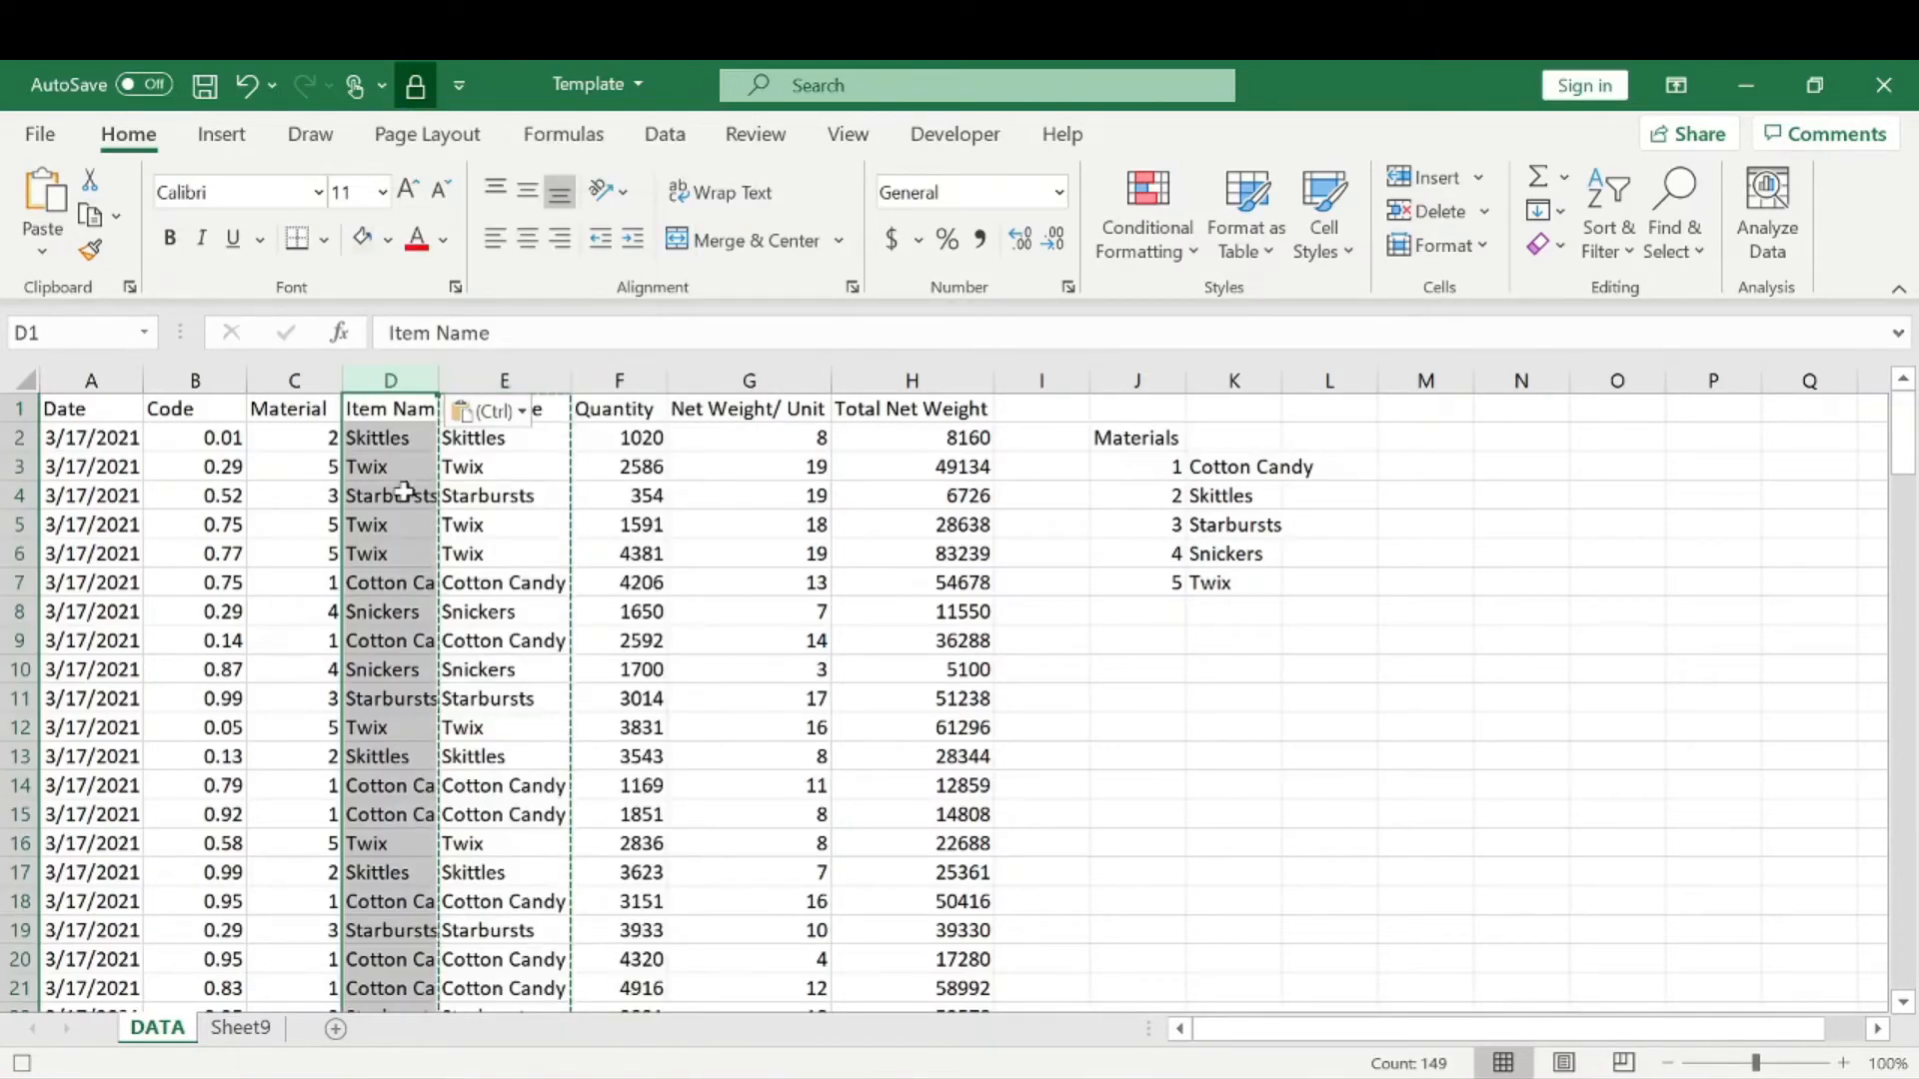
Delete the original formula-based Item Name column E and autofit the width of the values-only column D.
right_click(526, 384)
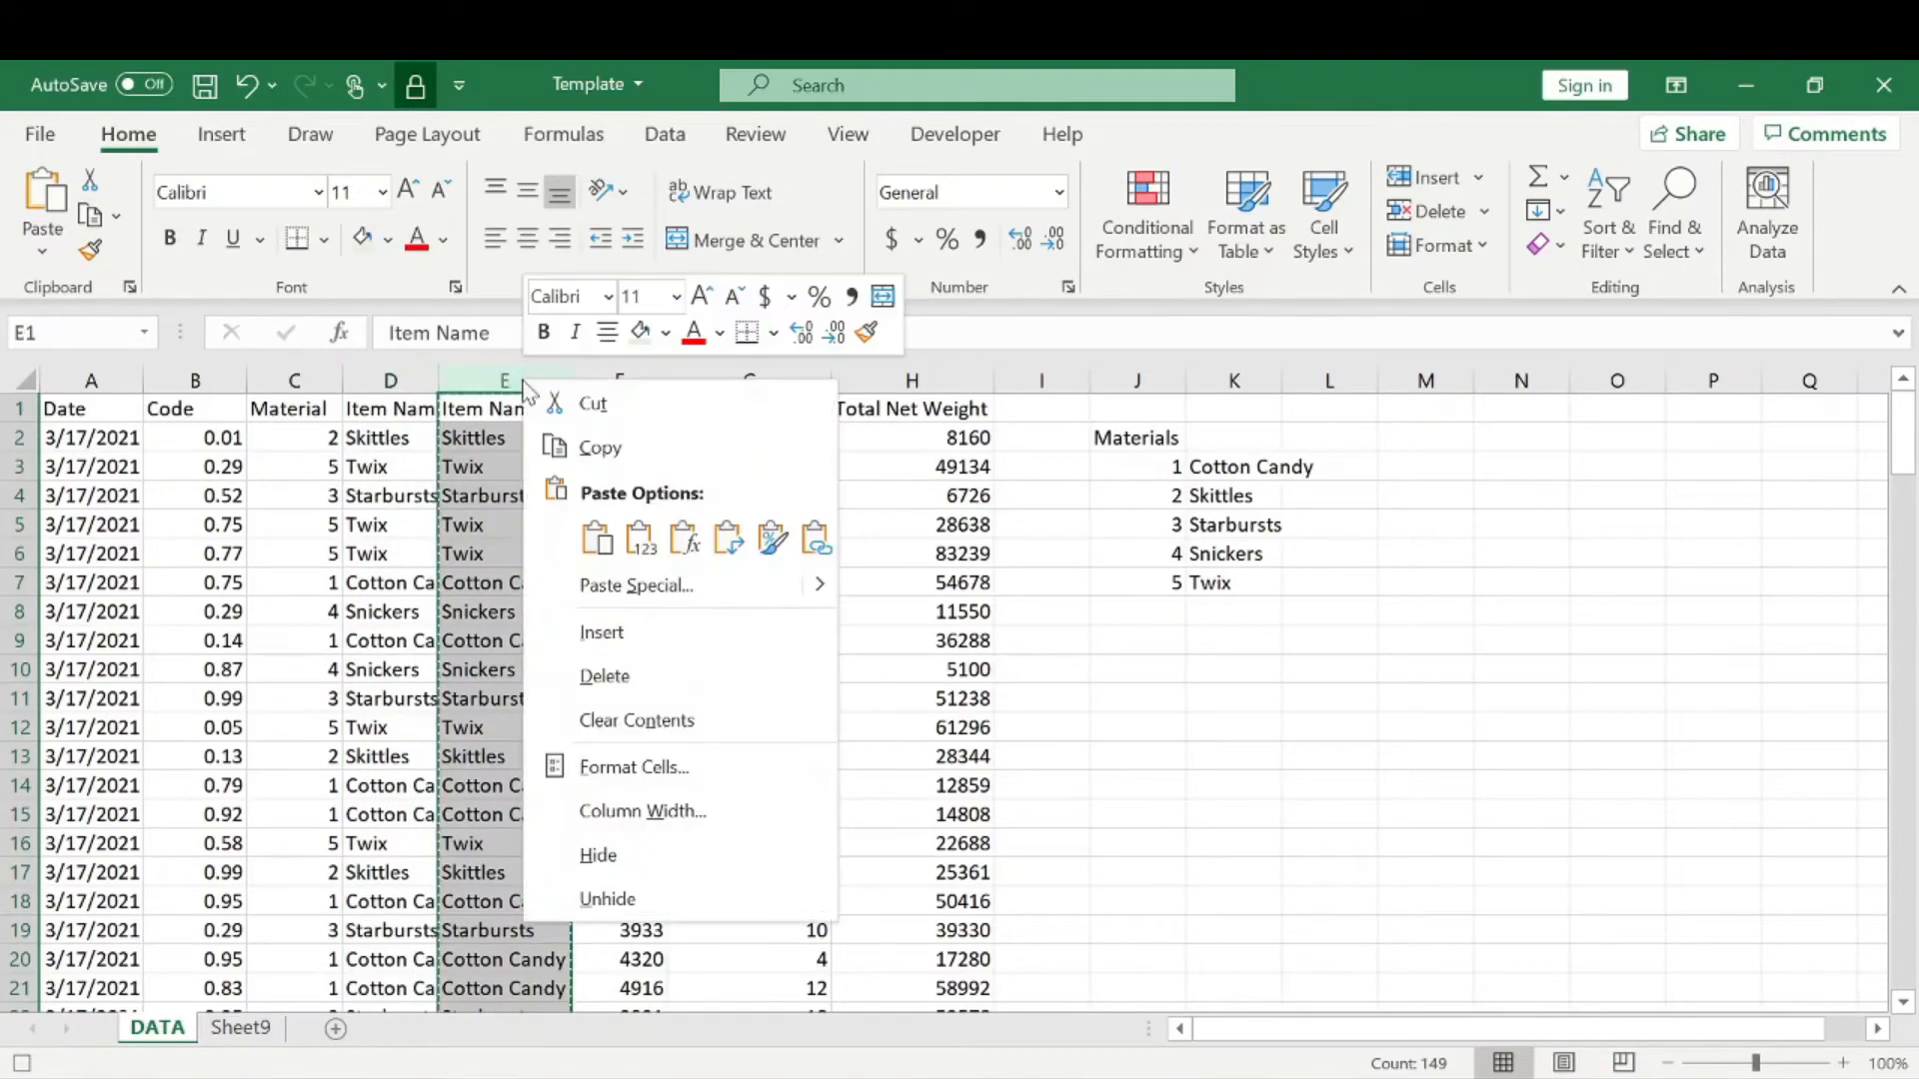
click(611, 676)
double_click(438, 380)
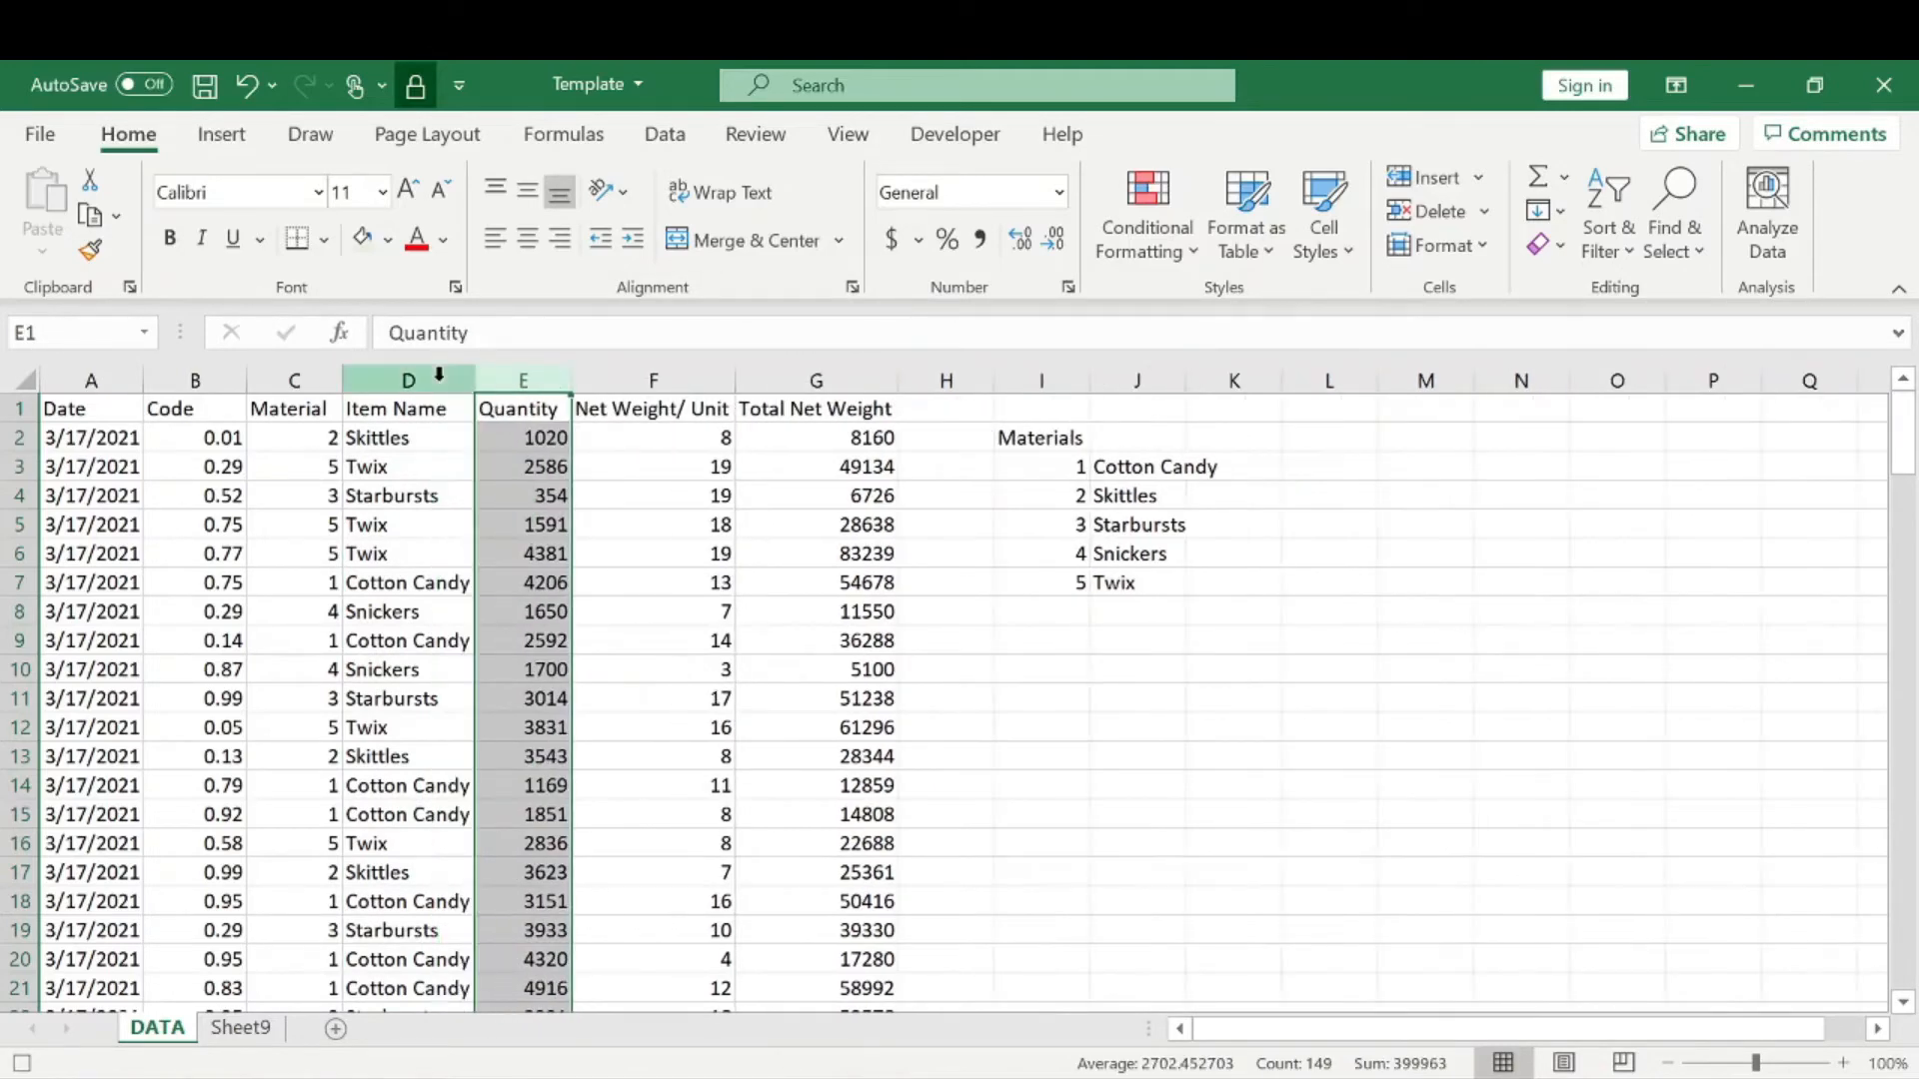
Clear the Materials list from I2:J8.
click(672, 611)
drag(986, 432, 1140, 596)
key(Delete)
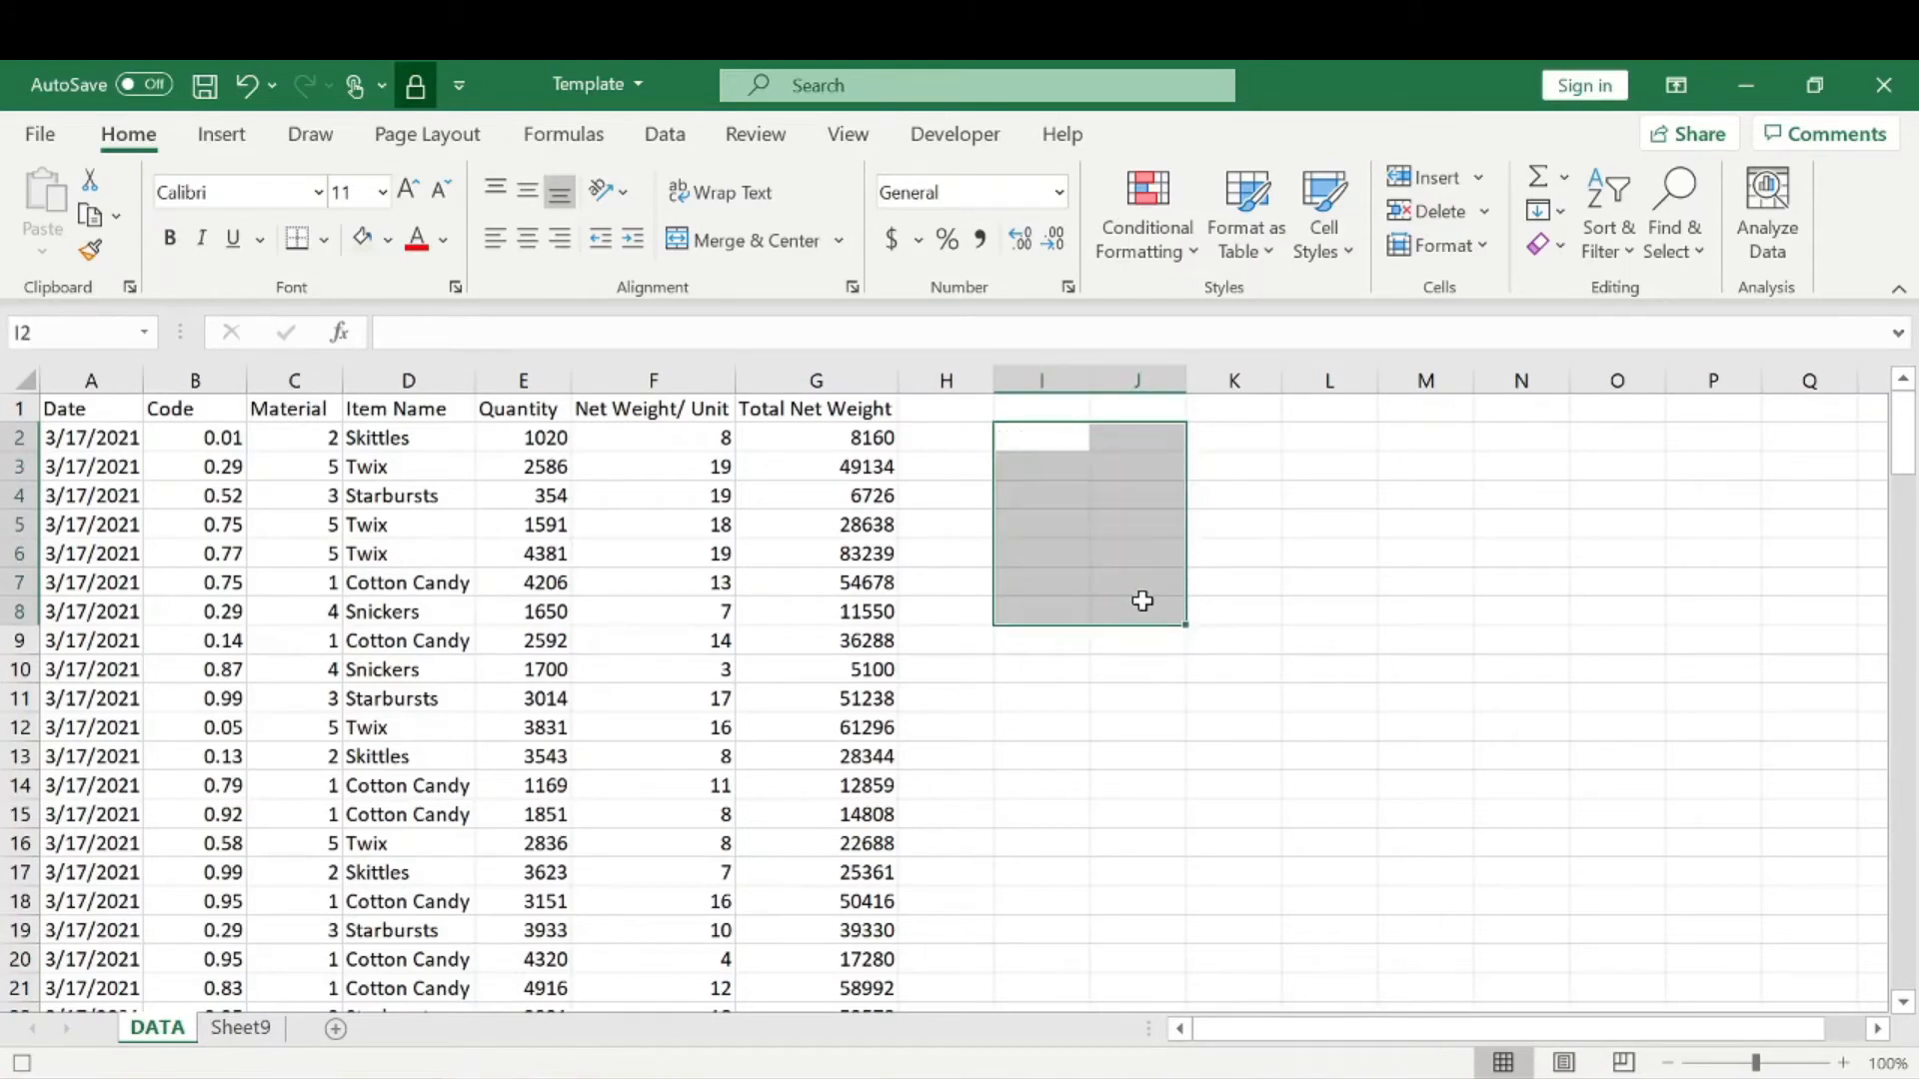
Examine the Item Name cells for plain values instead of formulas, and look over the dataset and the cleared area beside it.
click(355, 467)
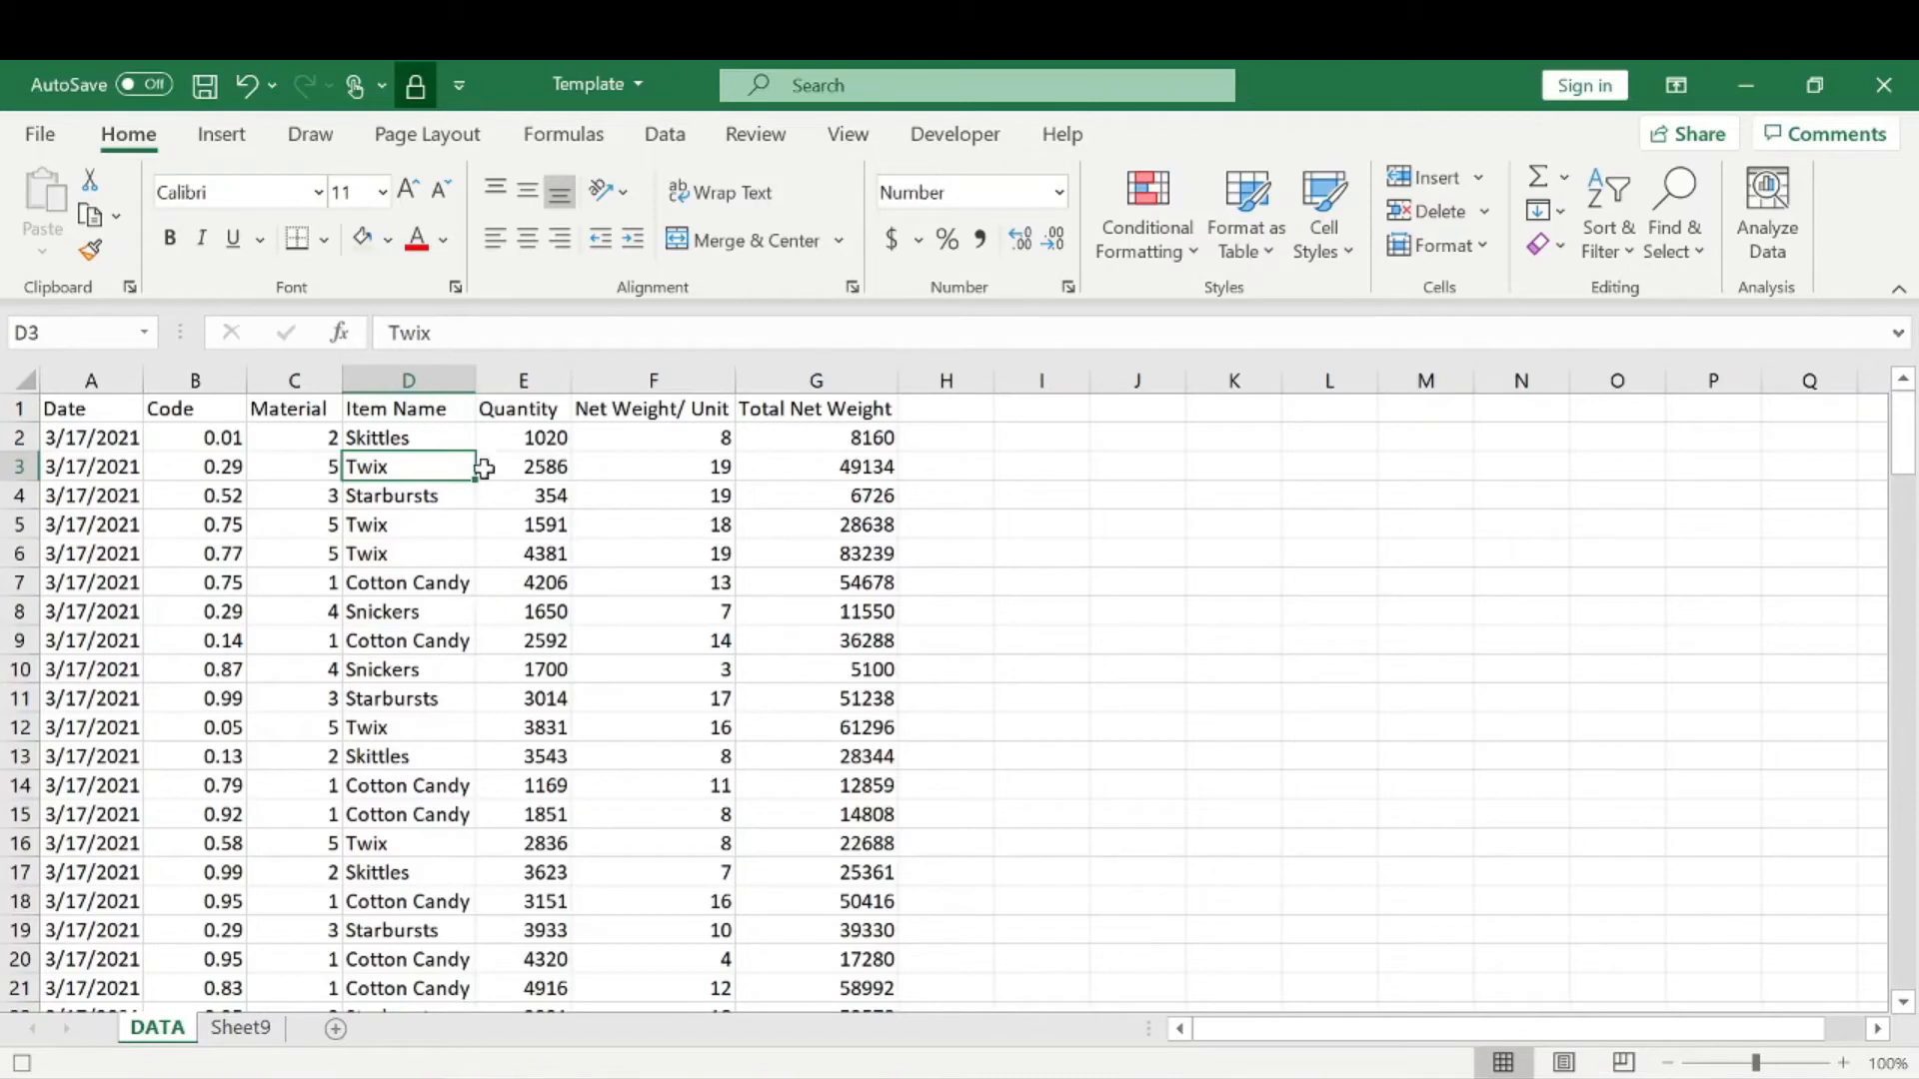
click(411, 528)
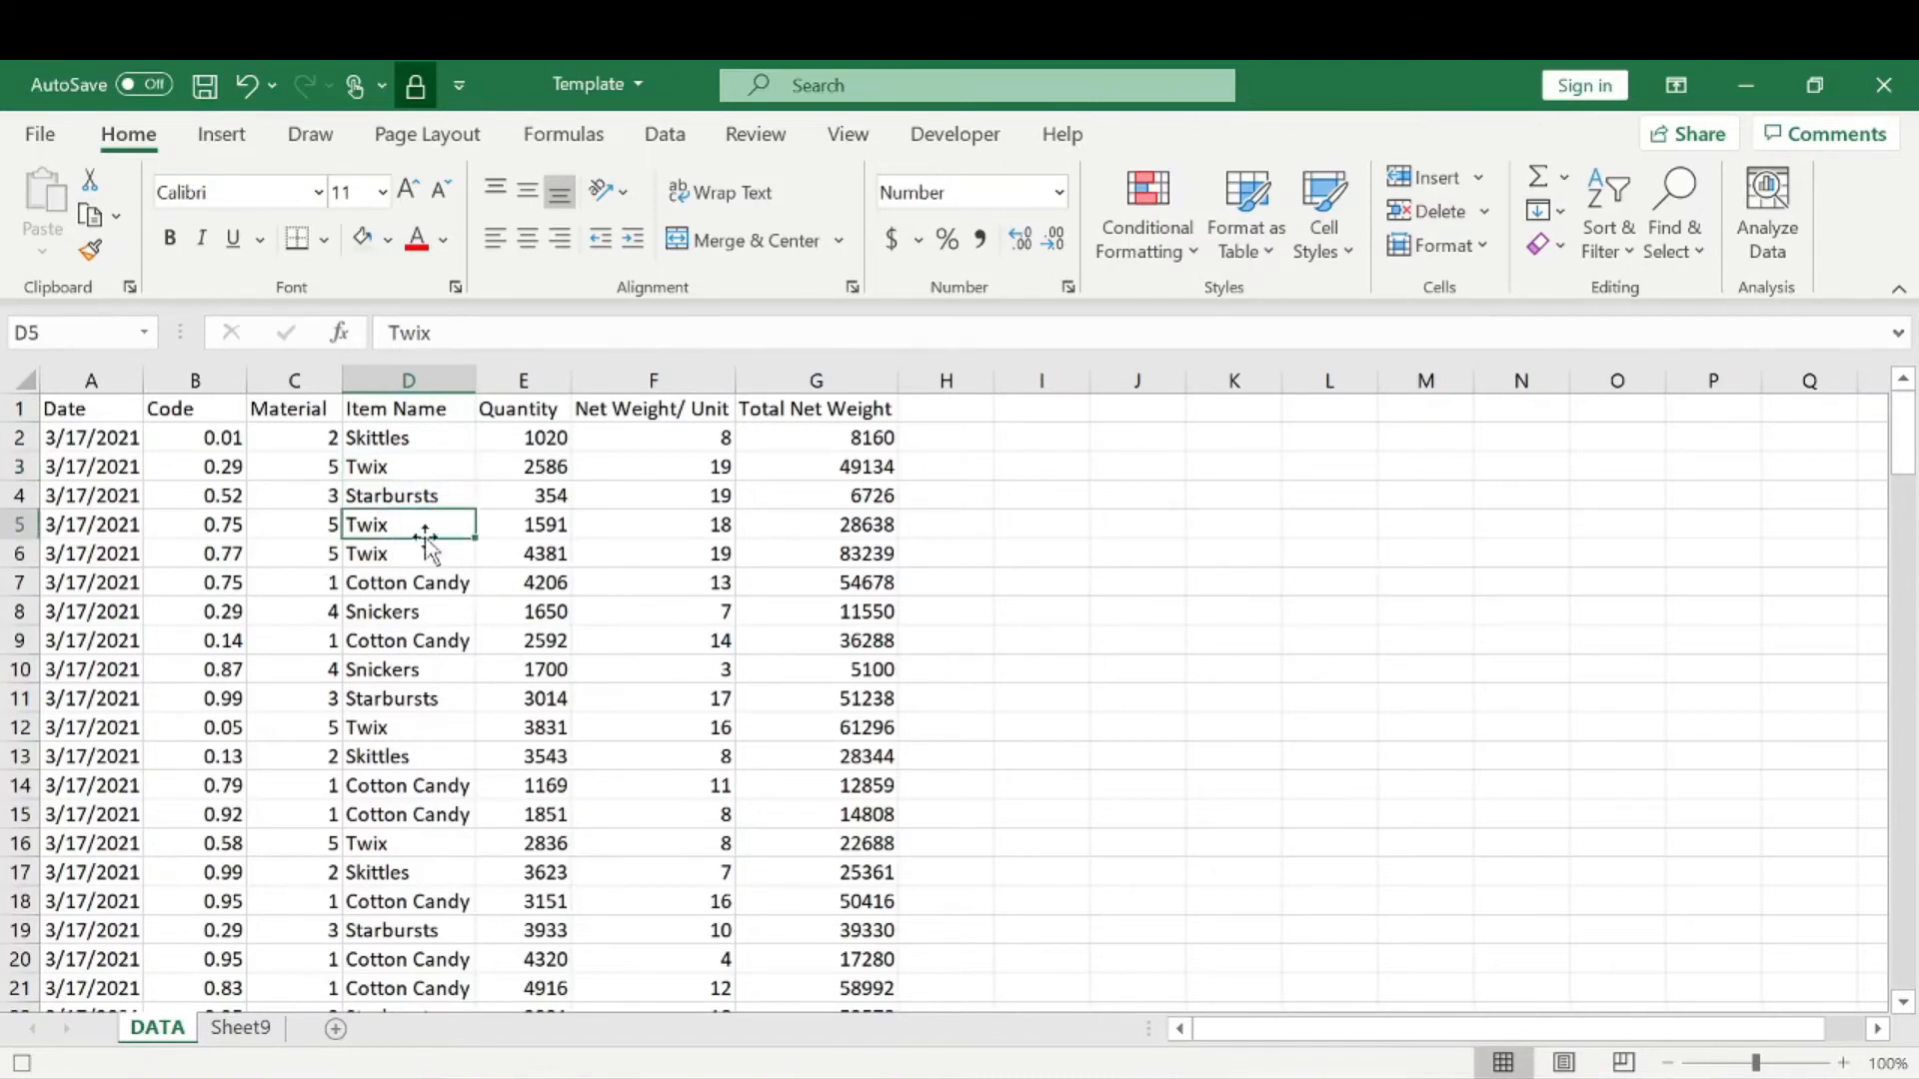
click(422, 439)
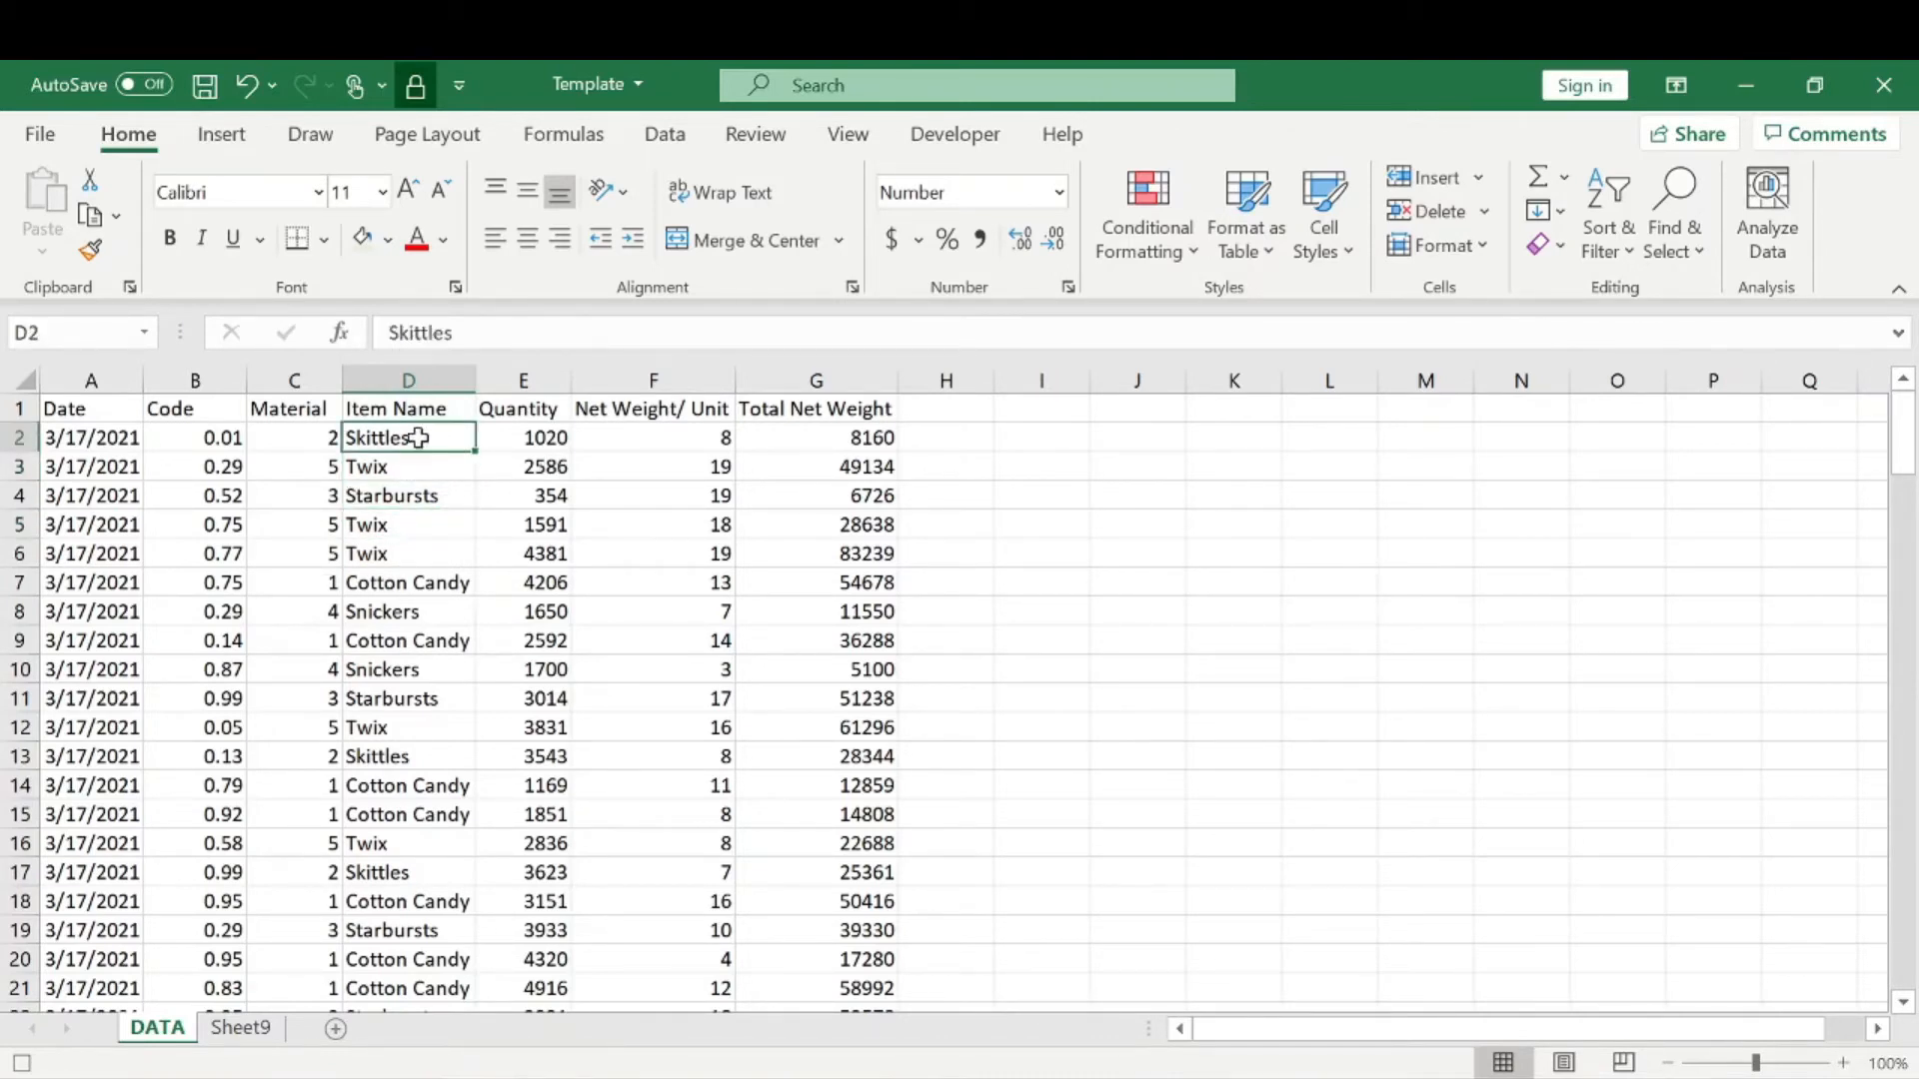
drag(413, 476, 416, 498)
drag(423, 555, 459, 785)
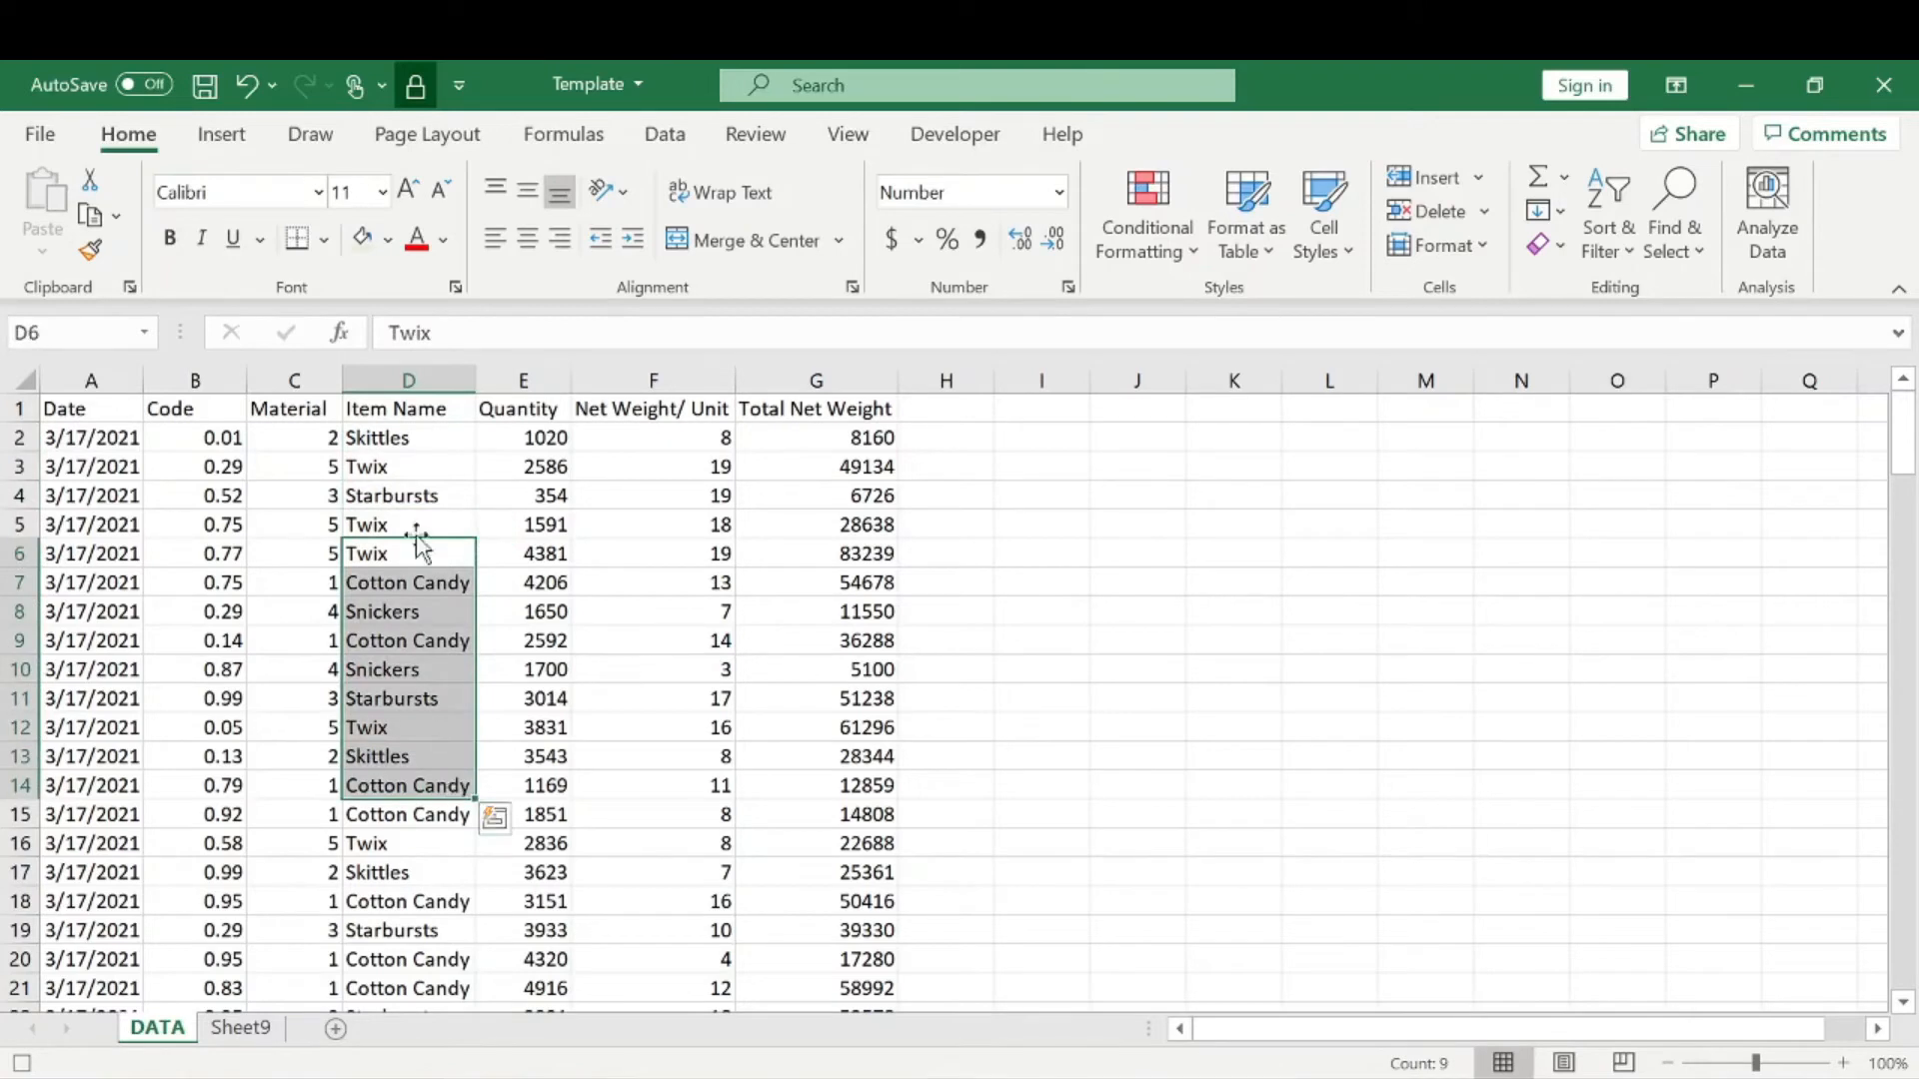
click(415, 496)
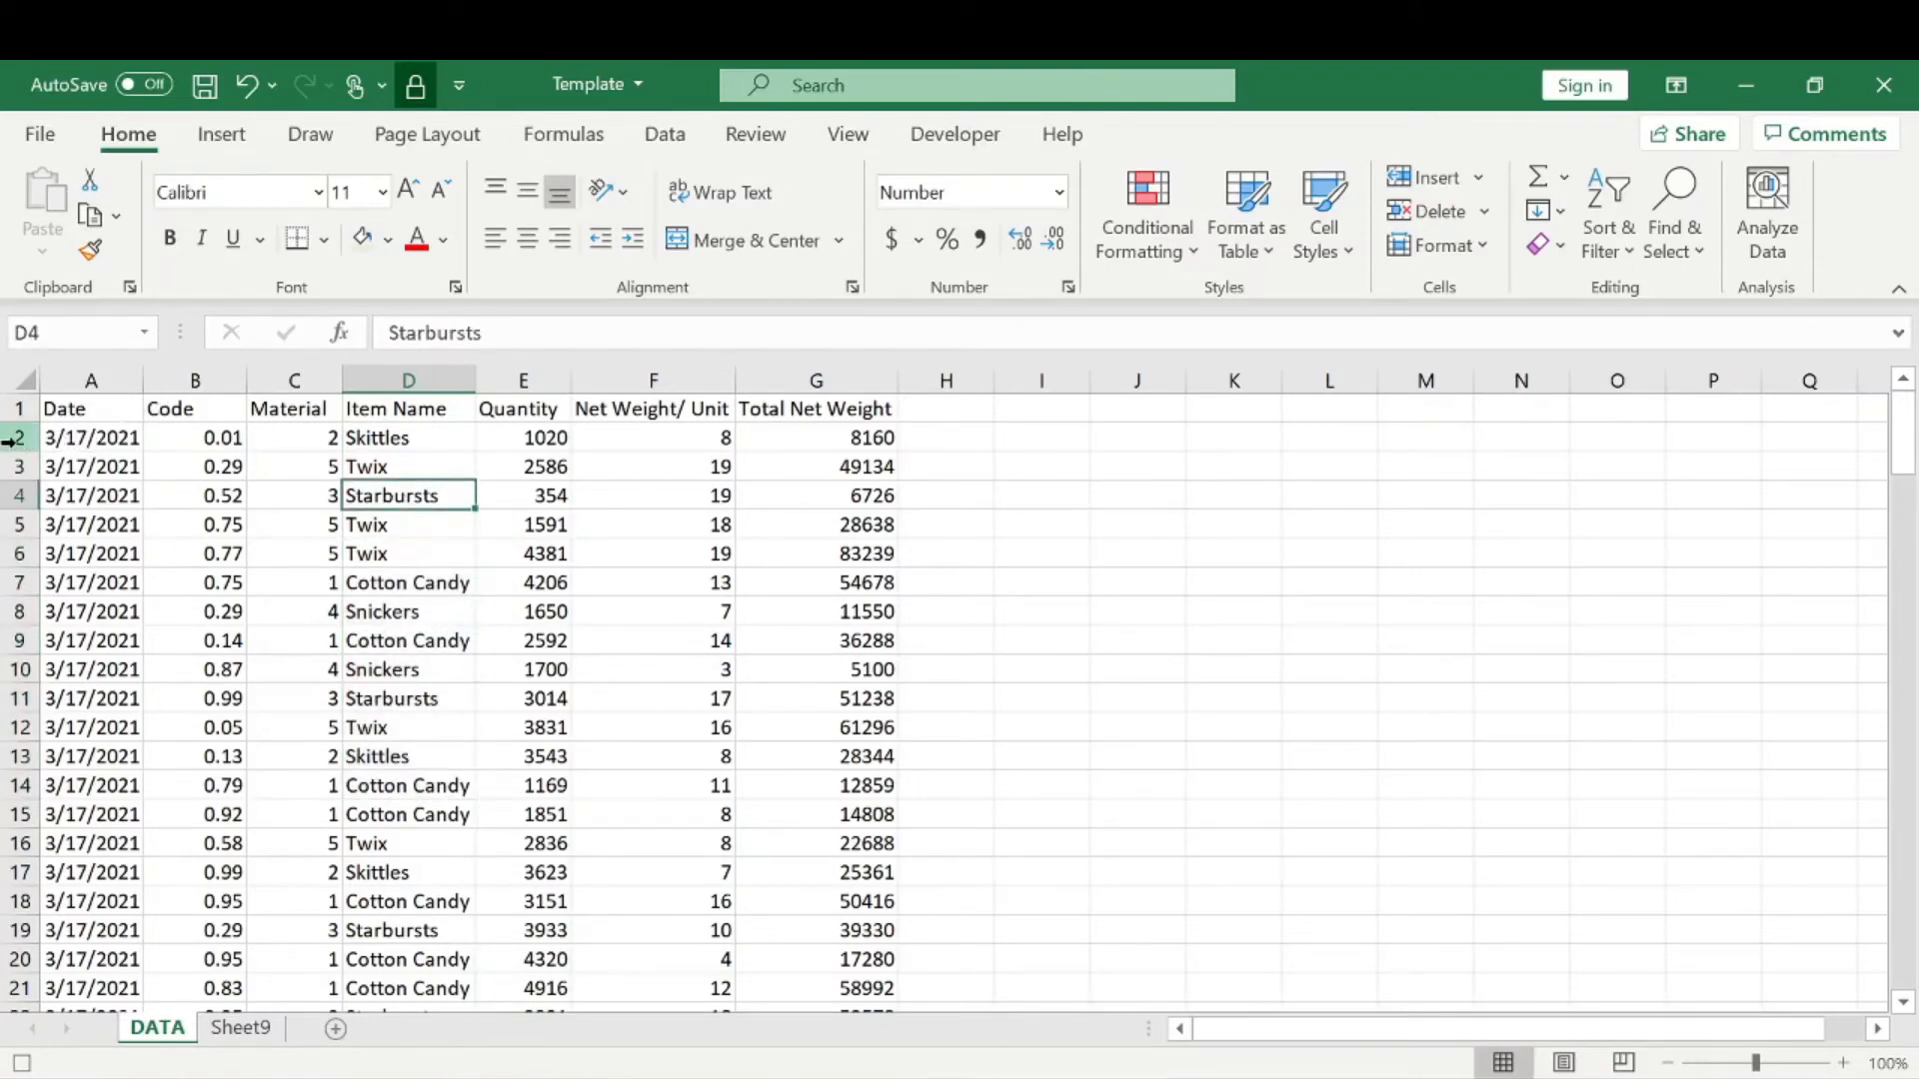
drag(60, 438, 812, 479)
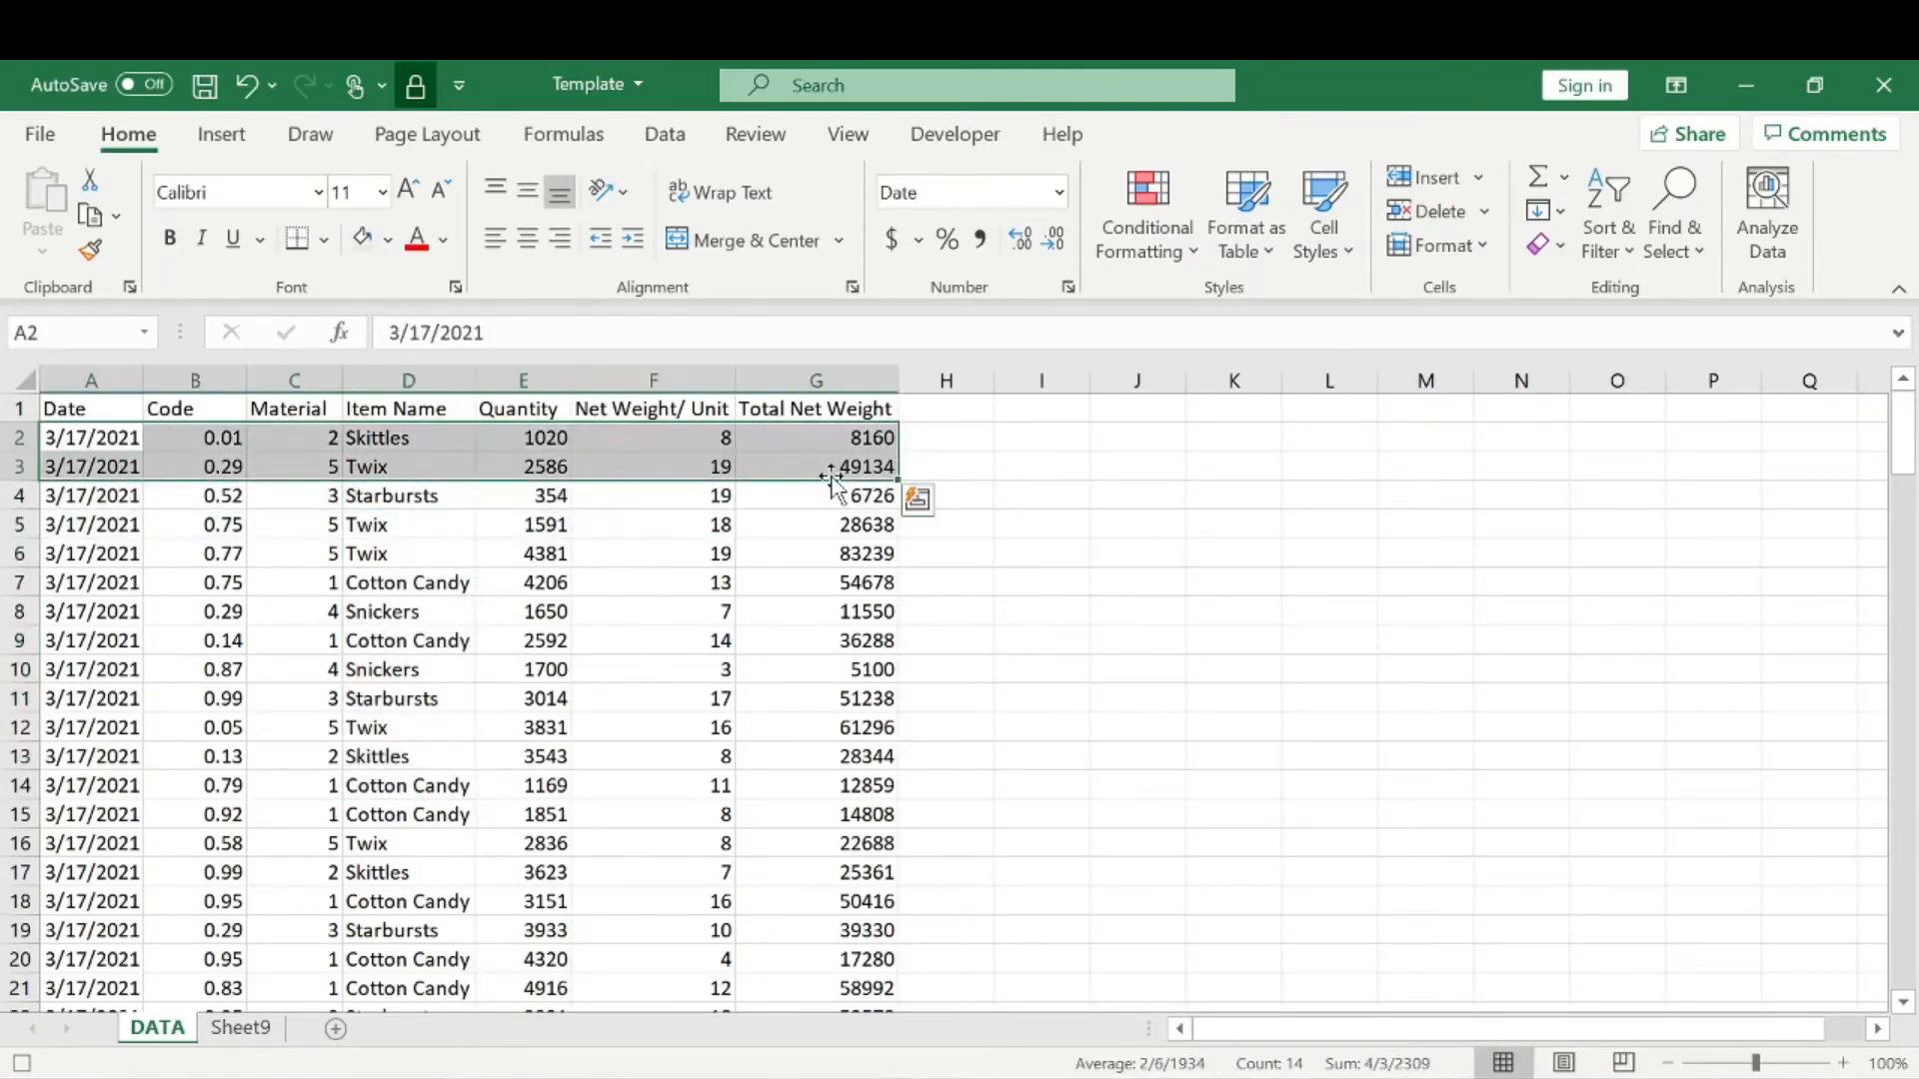
drag(196, 552, 640, 954)
drag(300, 757, 700, 869)
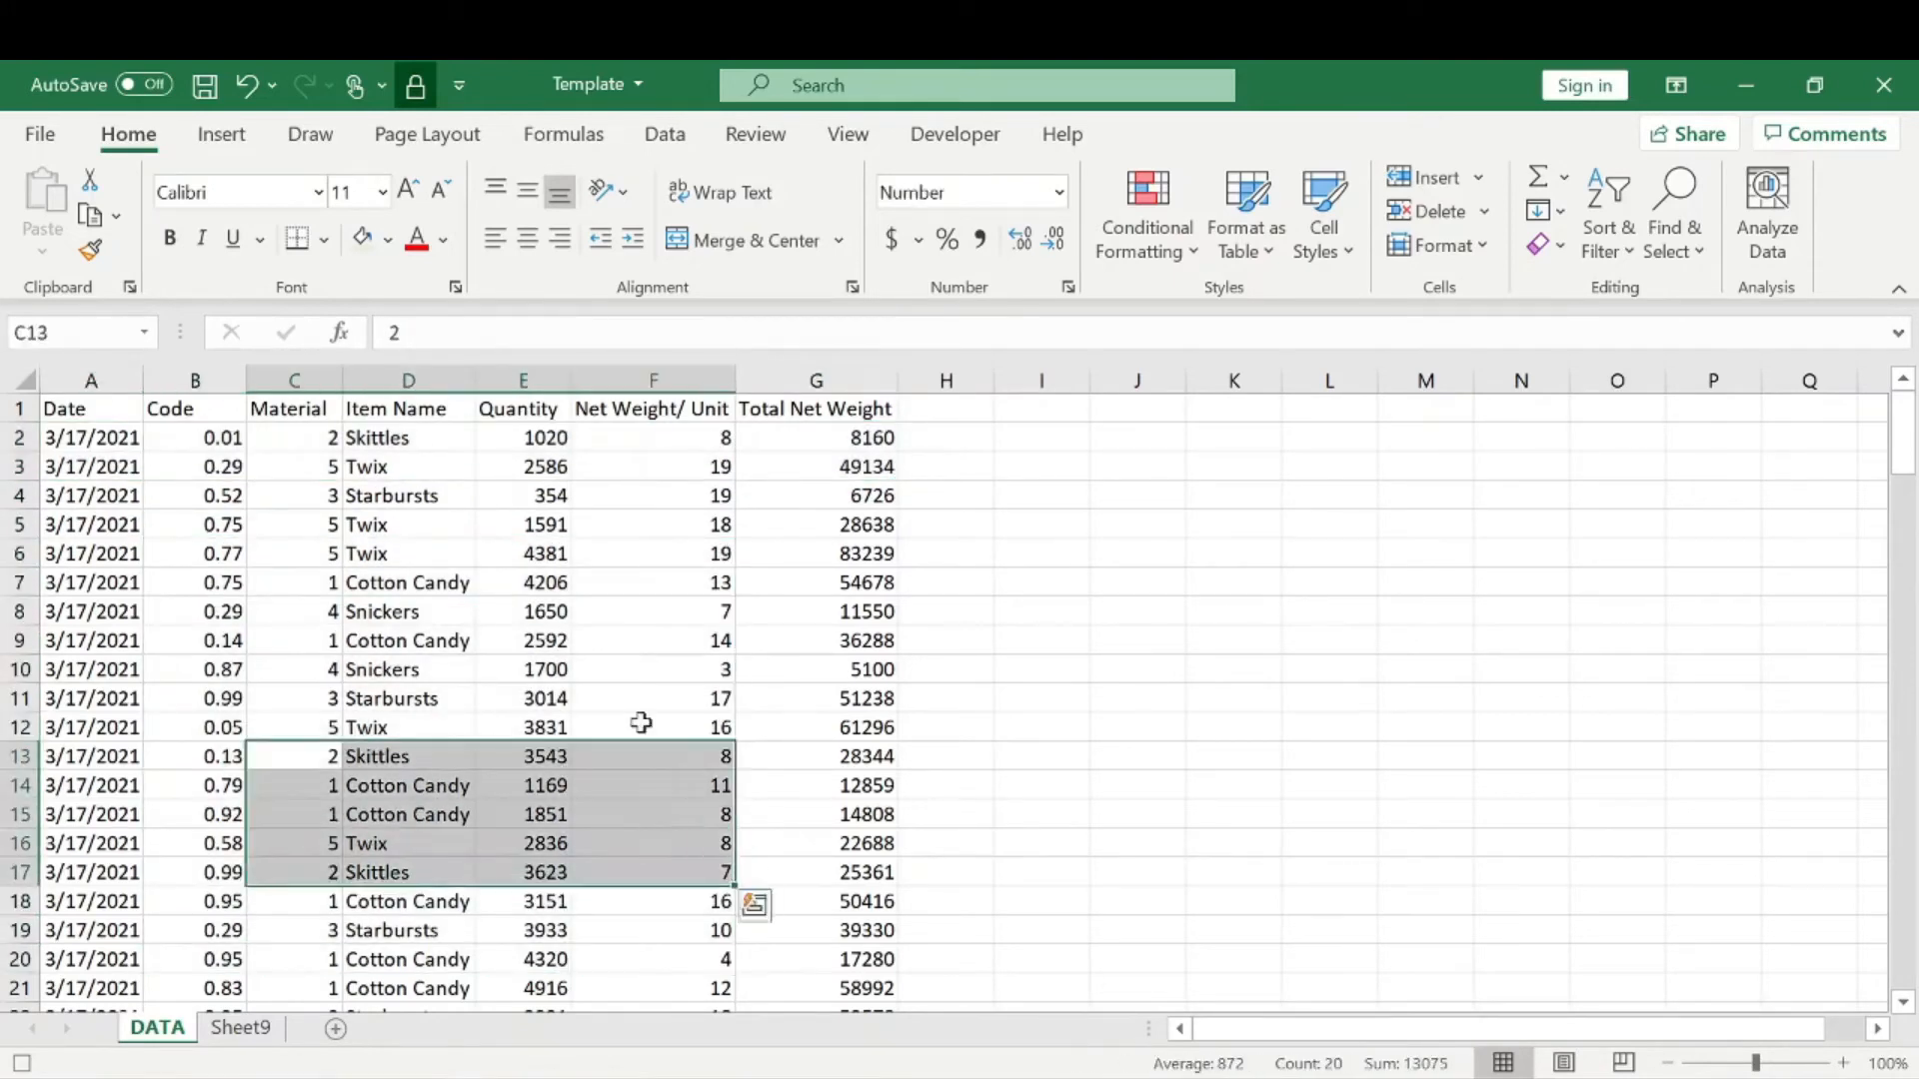
click(411, 588)
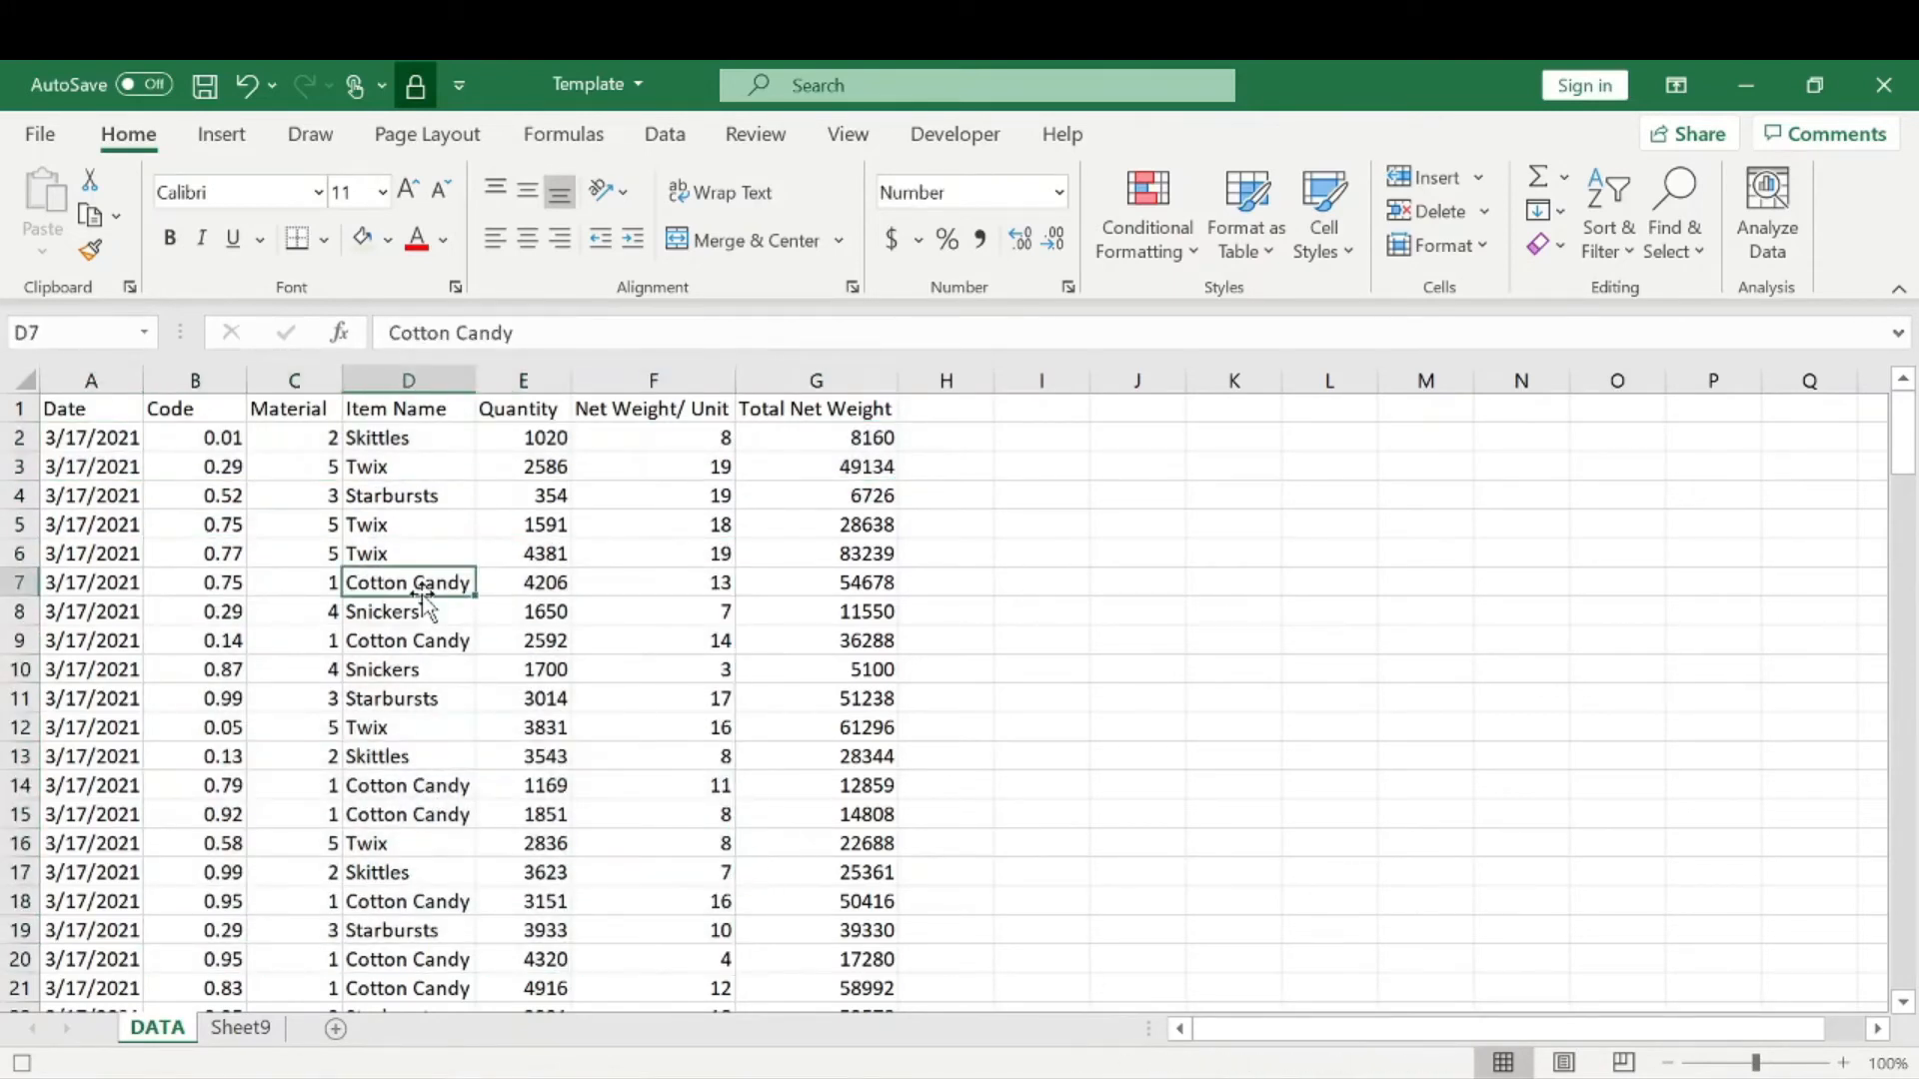
click(369, 440)
click(331, 500)
click(397, 468)
drag(944, 437, 1298, 703)
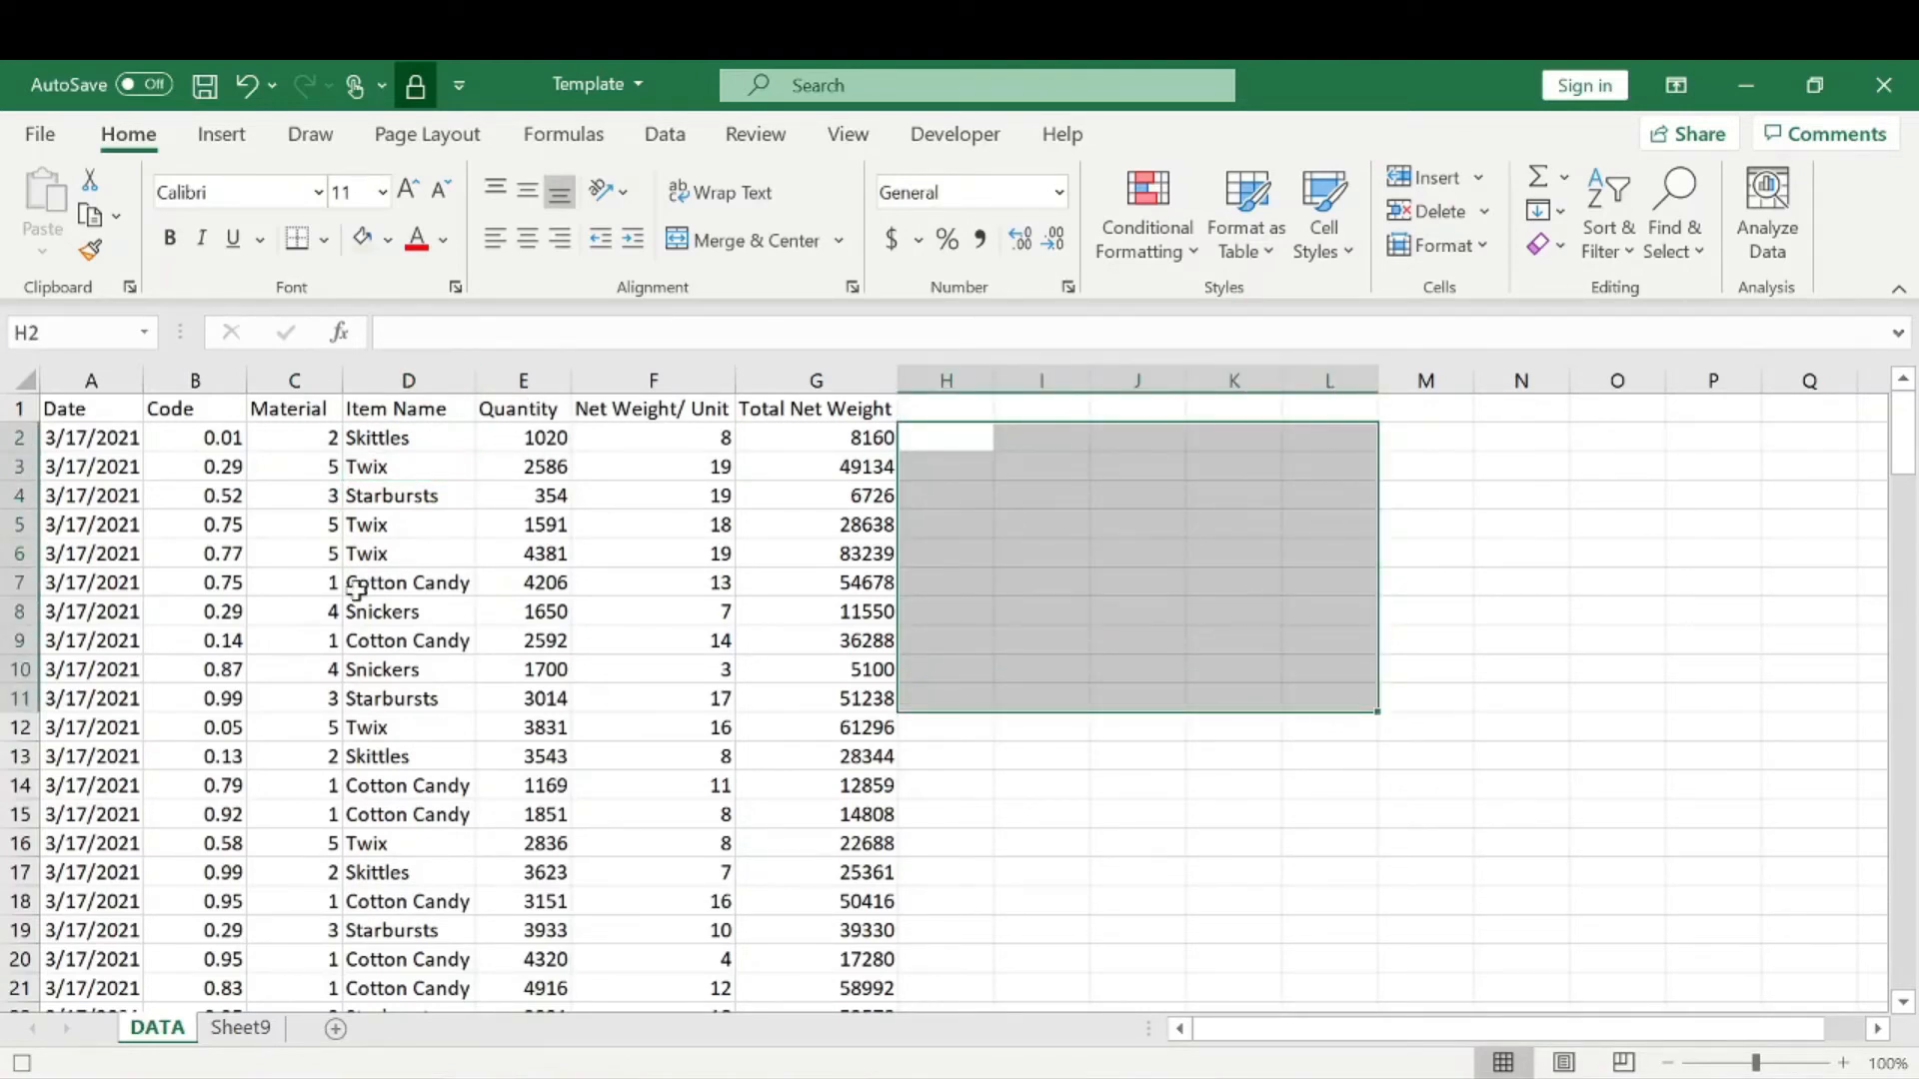
Check an Item Name value and stop recording the macro.
click(388, 440)
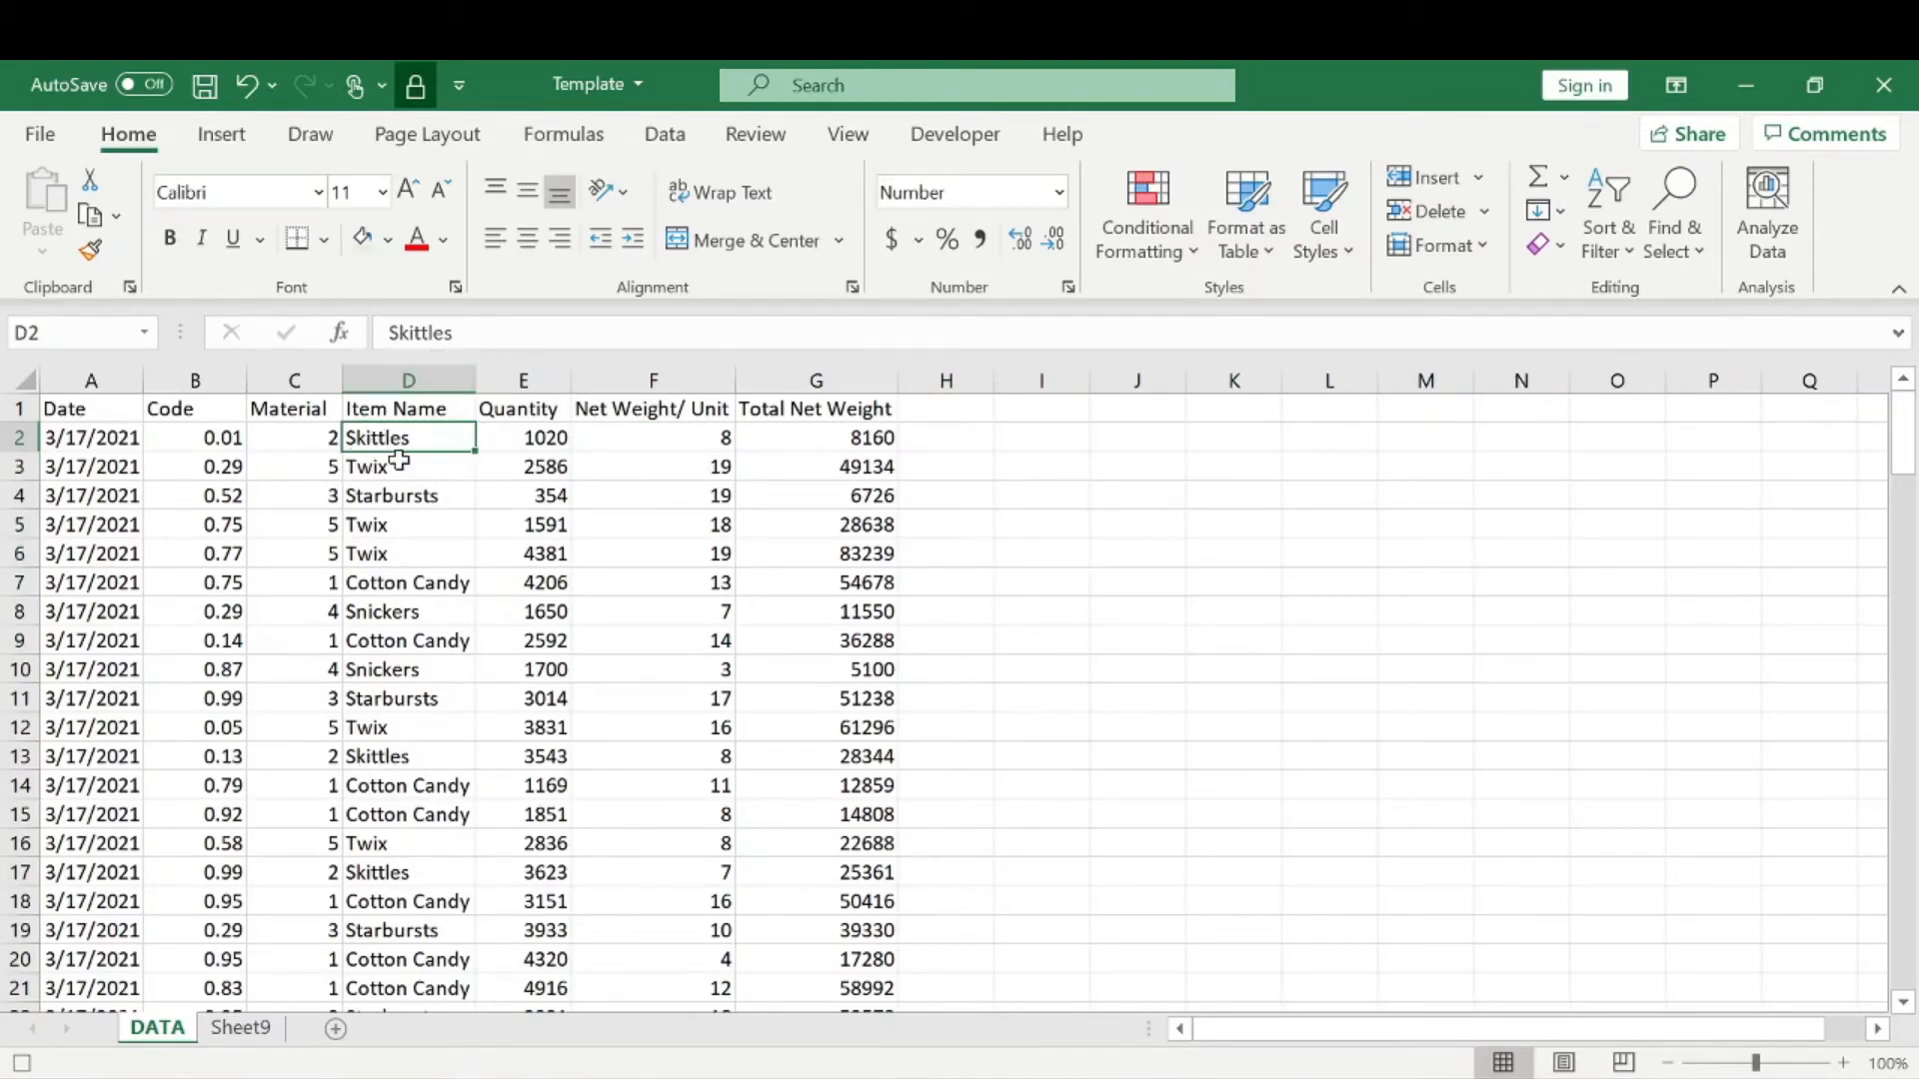
click(940, 582)
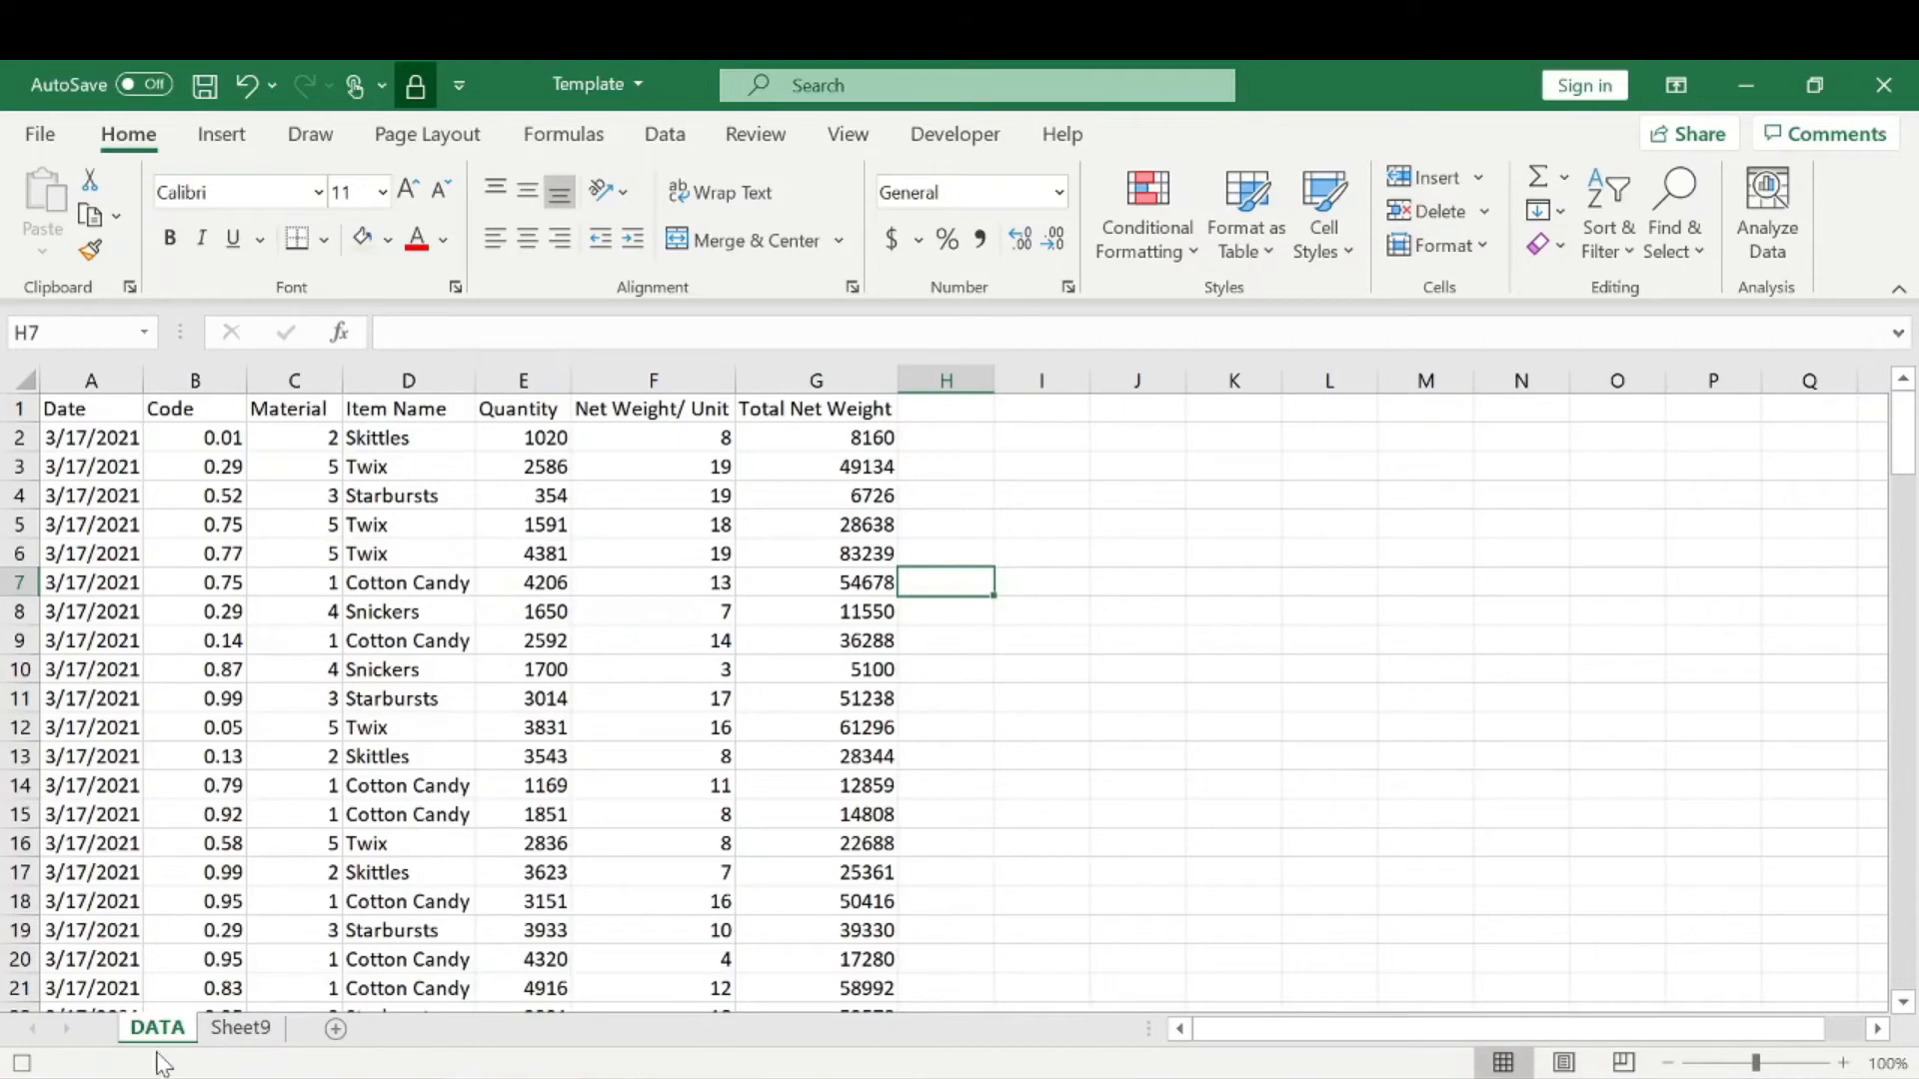
click(28, 1063)
click(951, 440)
click(1077, 520)
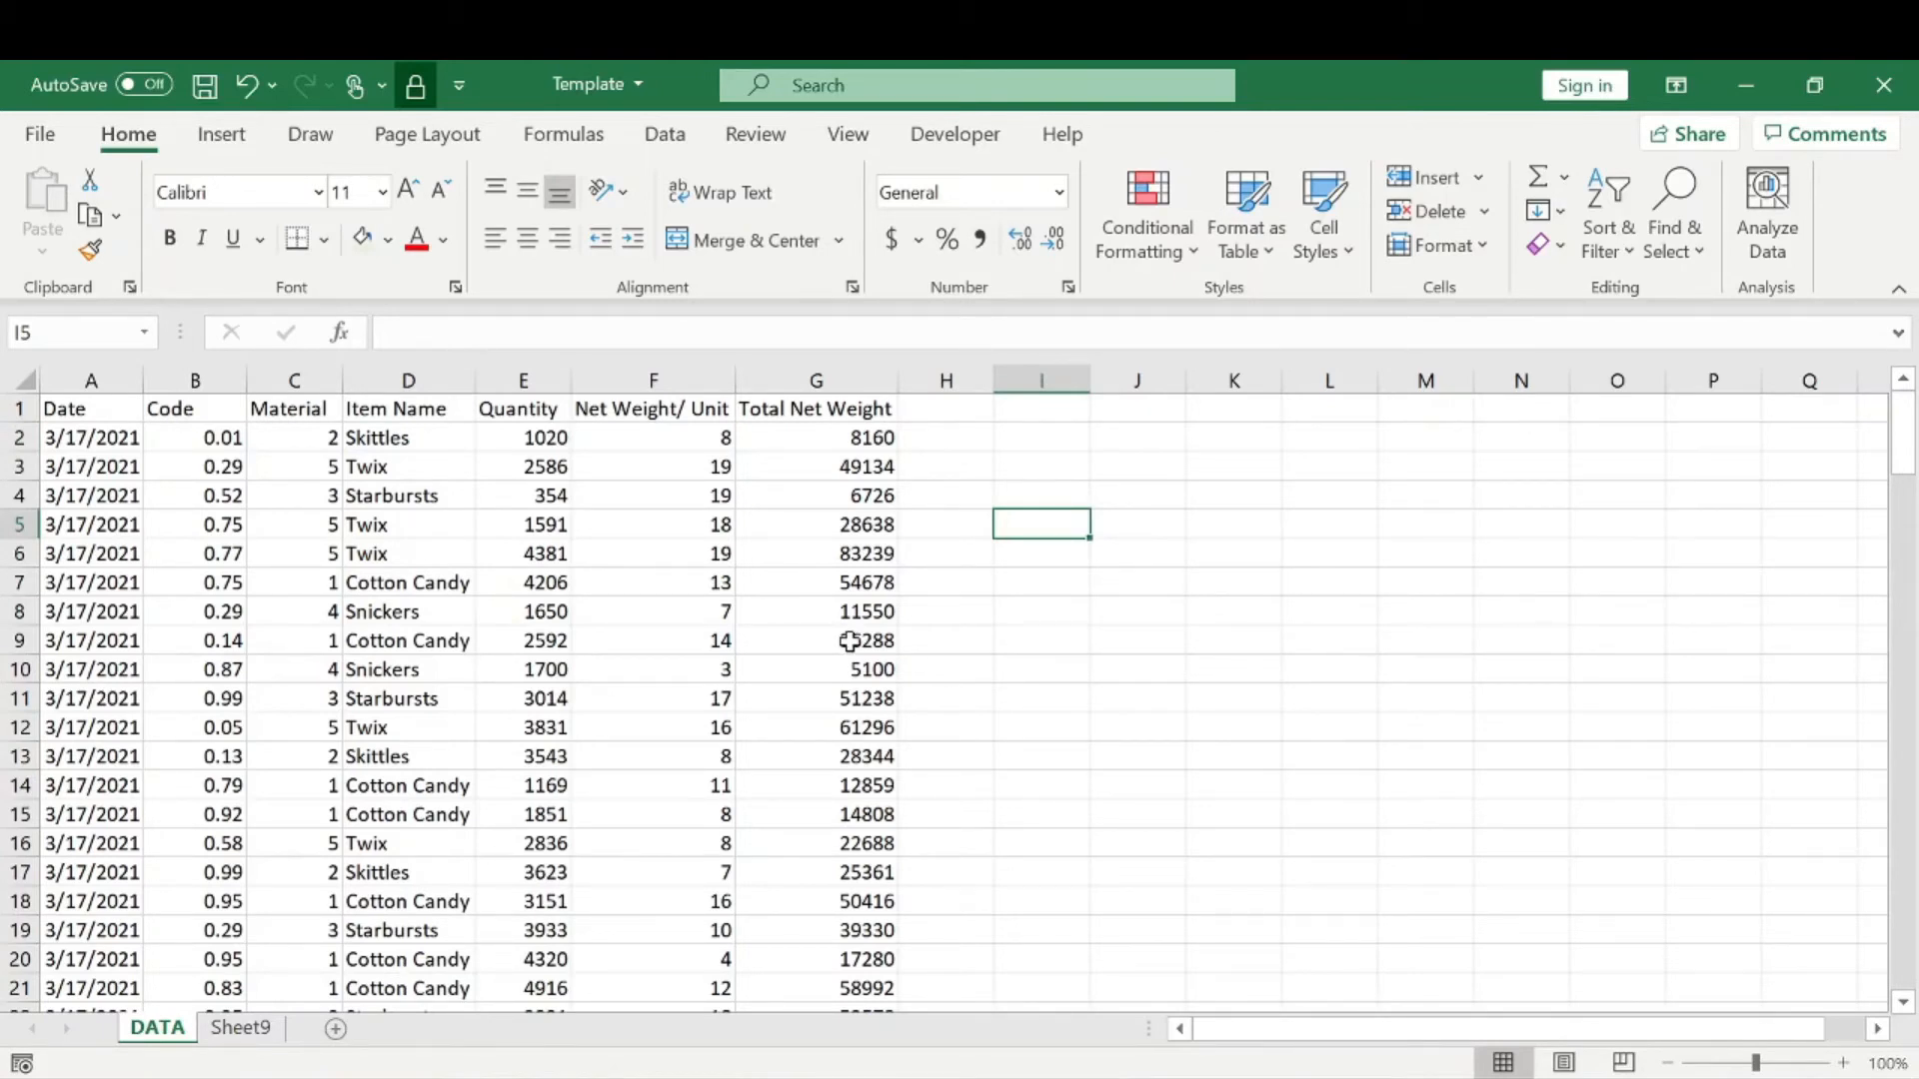
Clear the contents of the entire DATA sheet.
click(929, 585)
click(21, 379)
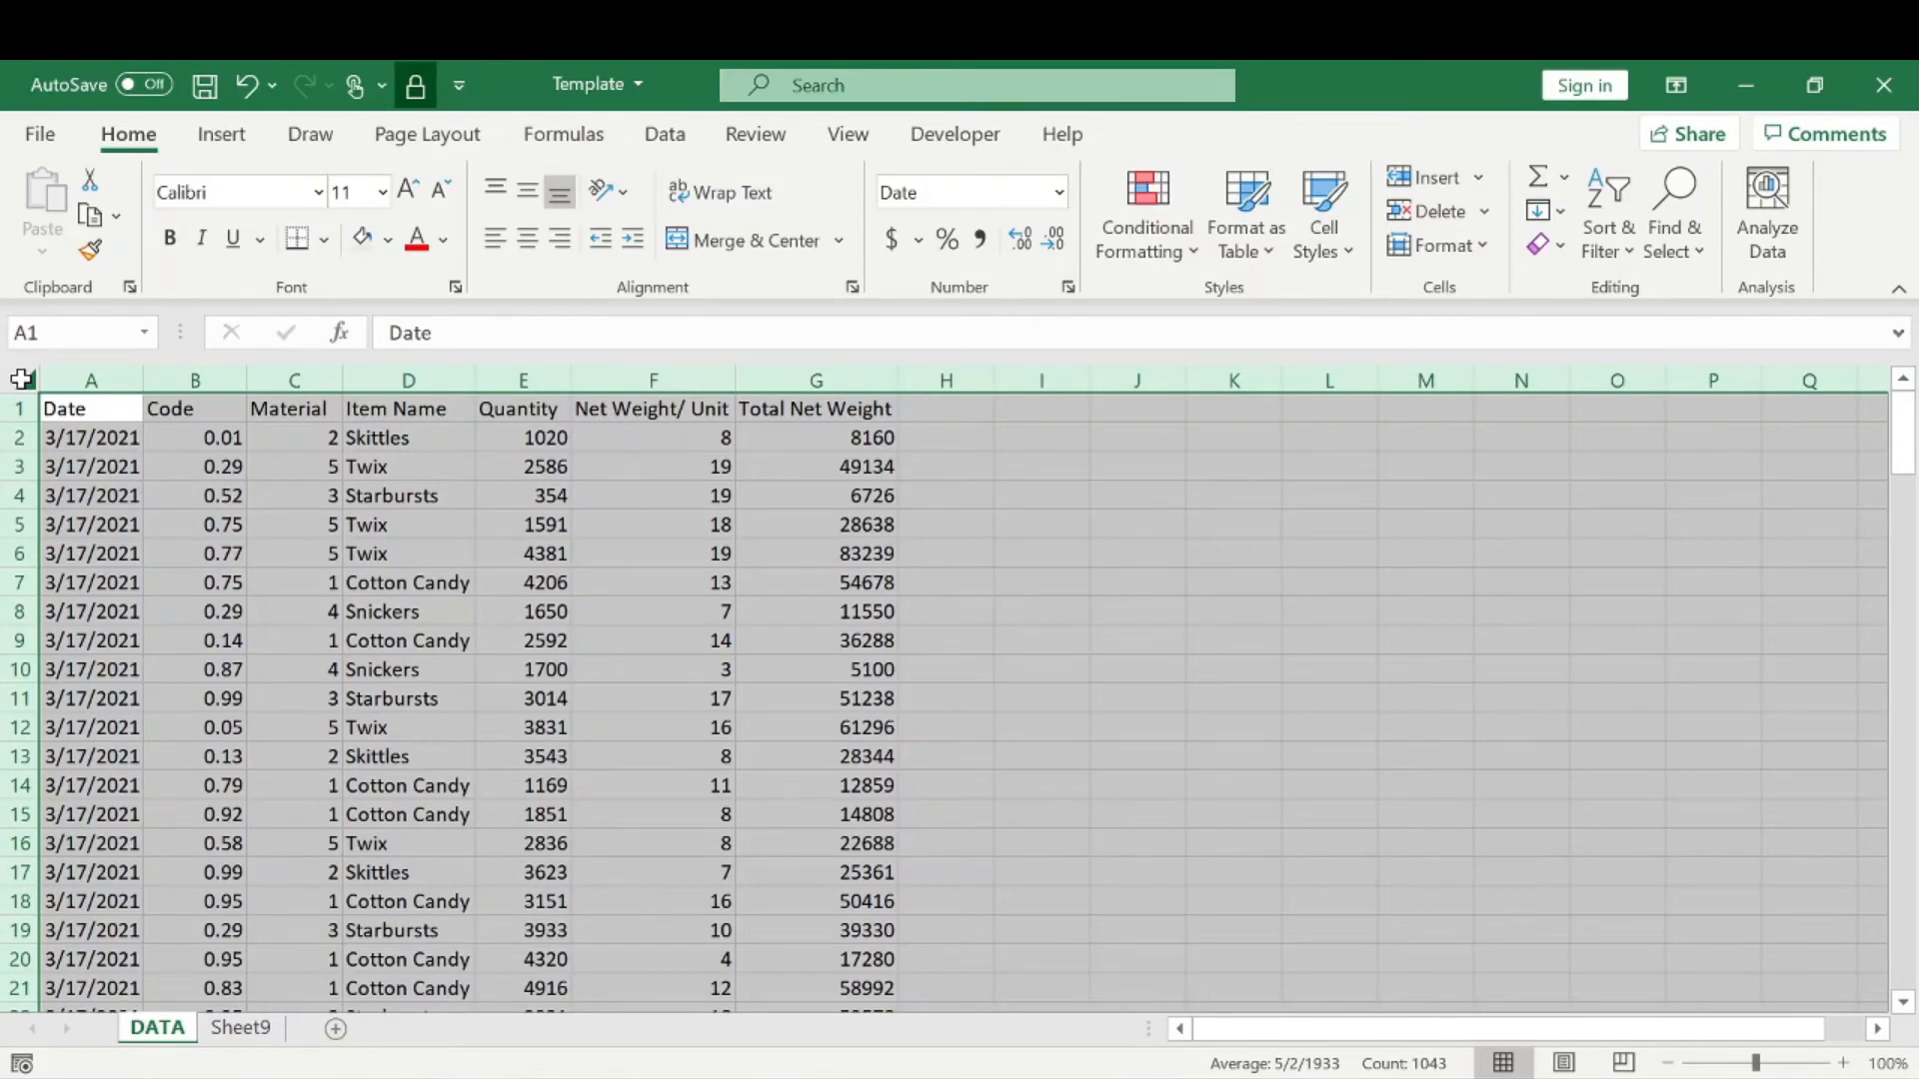
key(Delete)
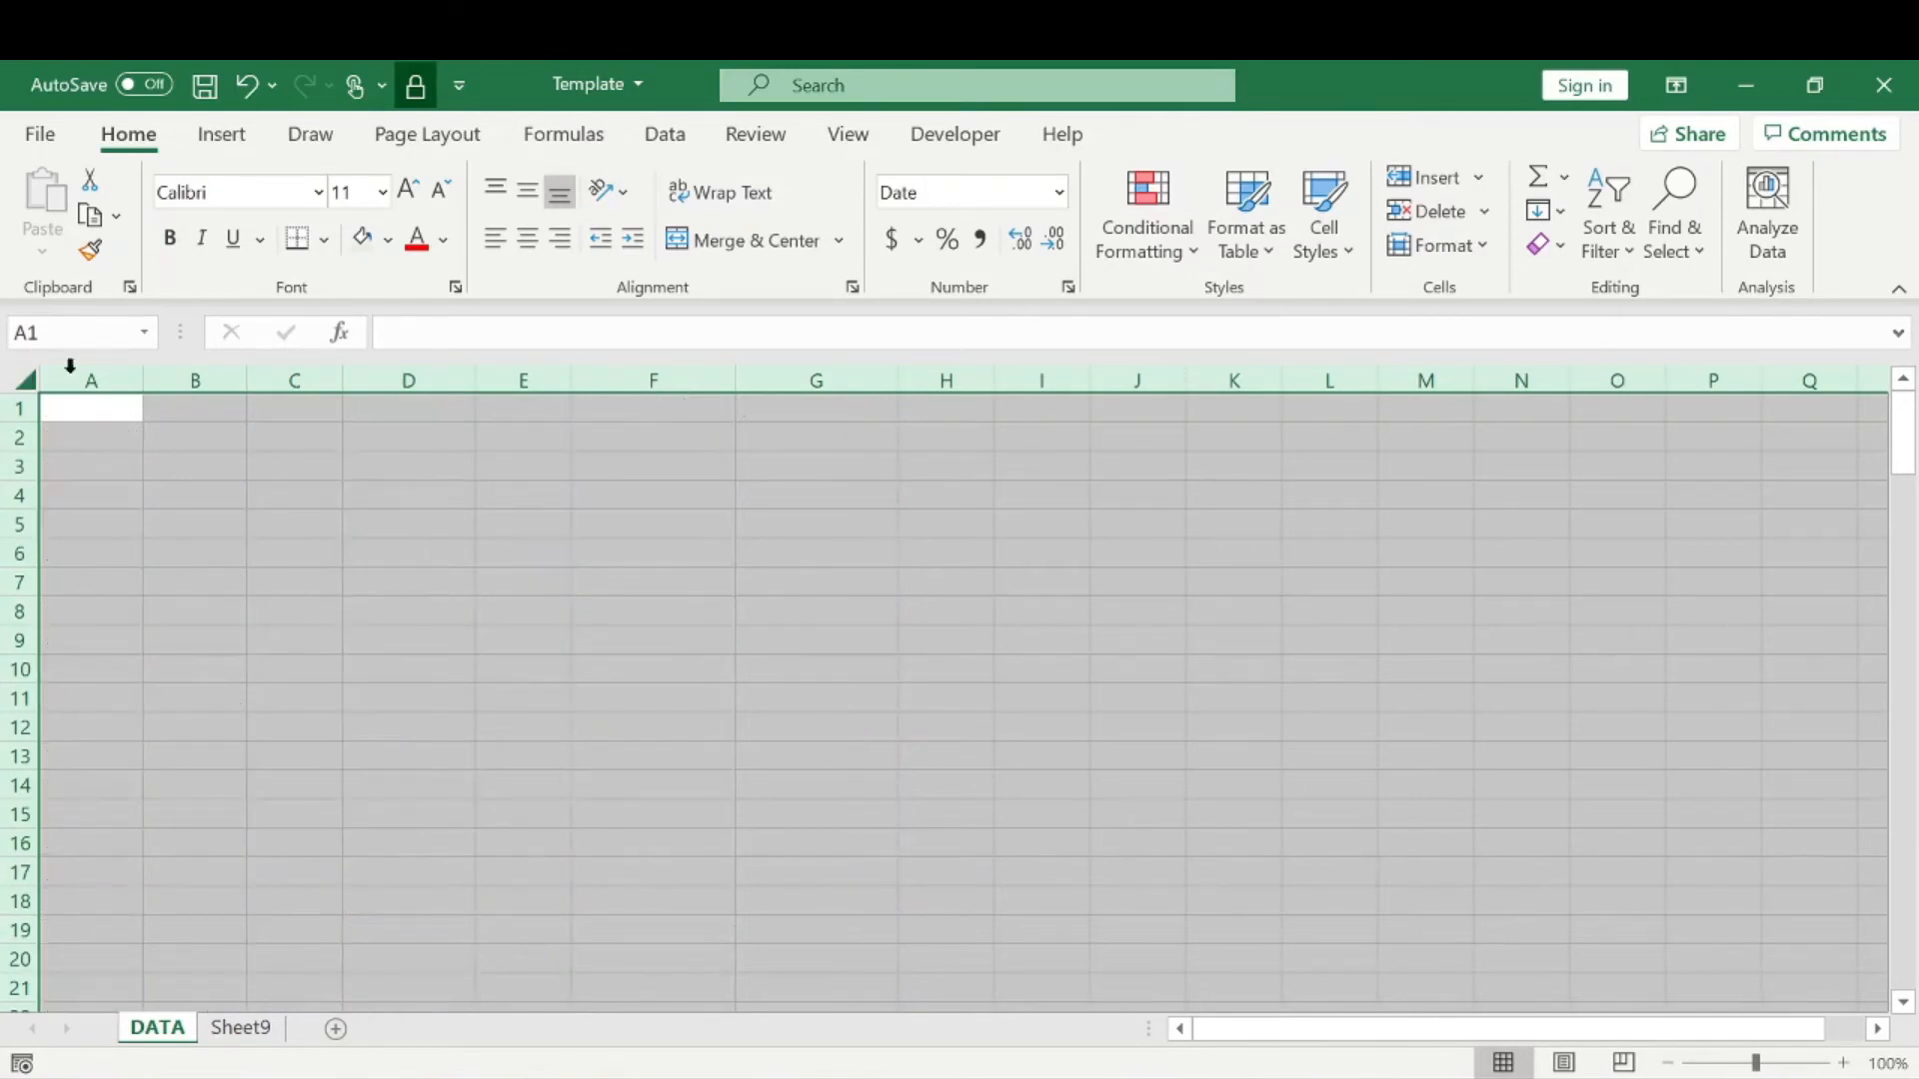
Copy all of Sheet9 and paste it into the DATA sheet starting at cell A1.
click(240, 1027)
click(22, 379)
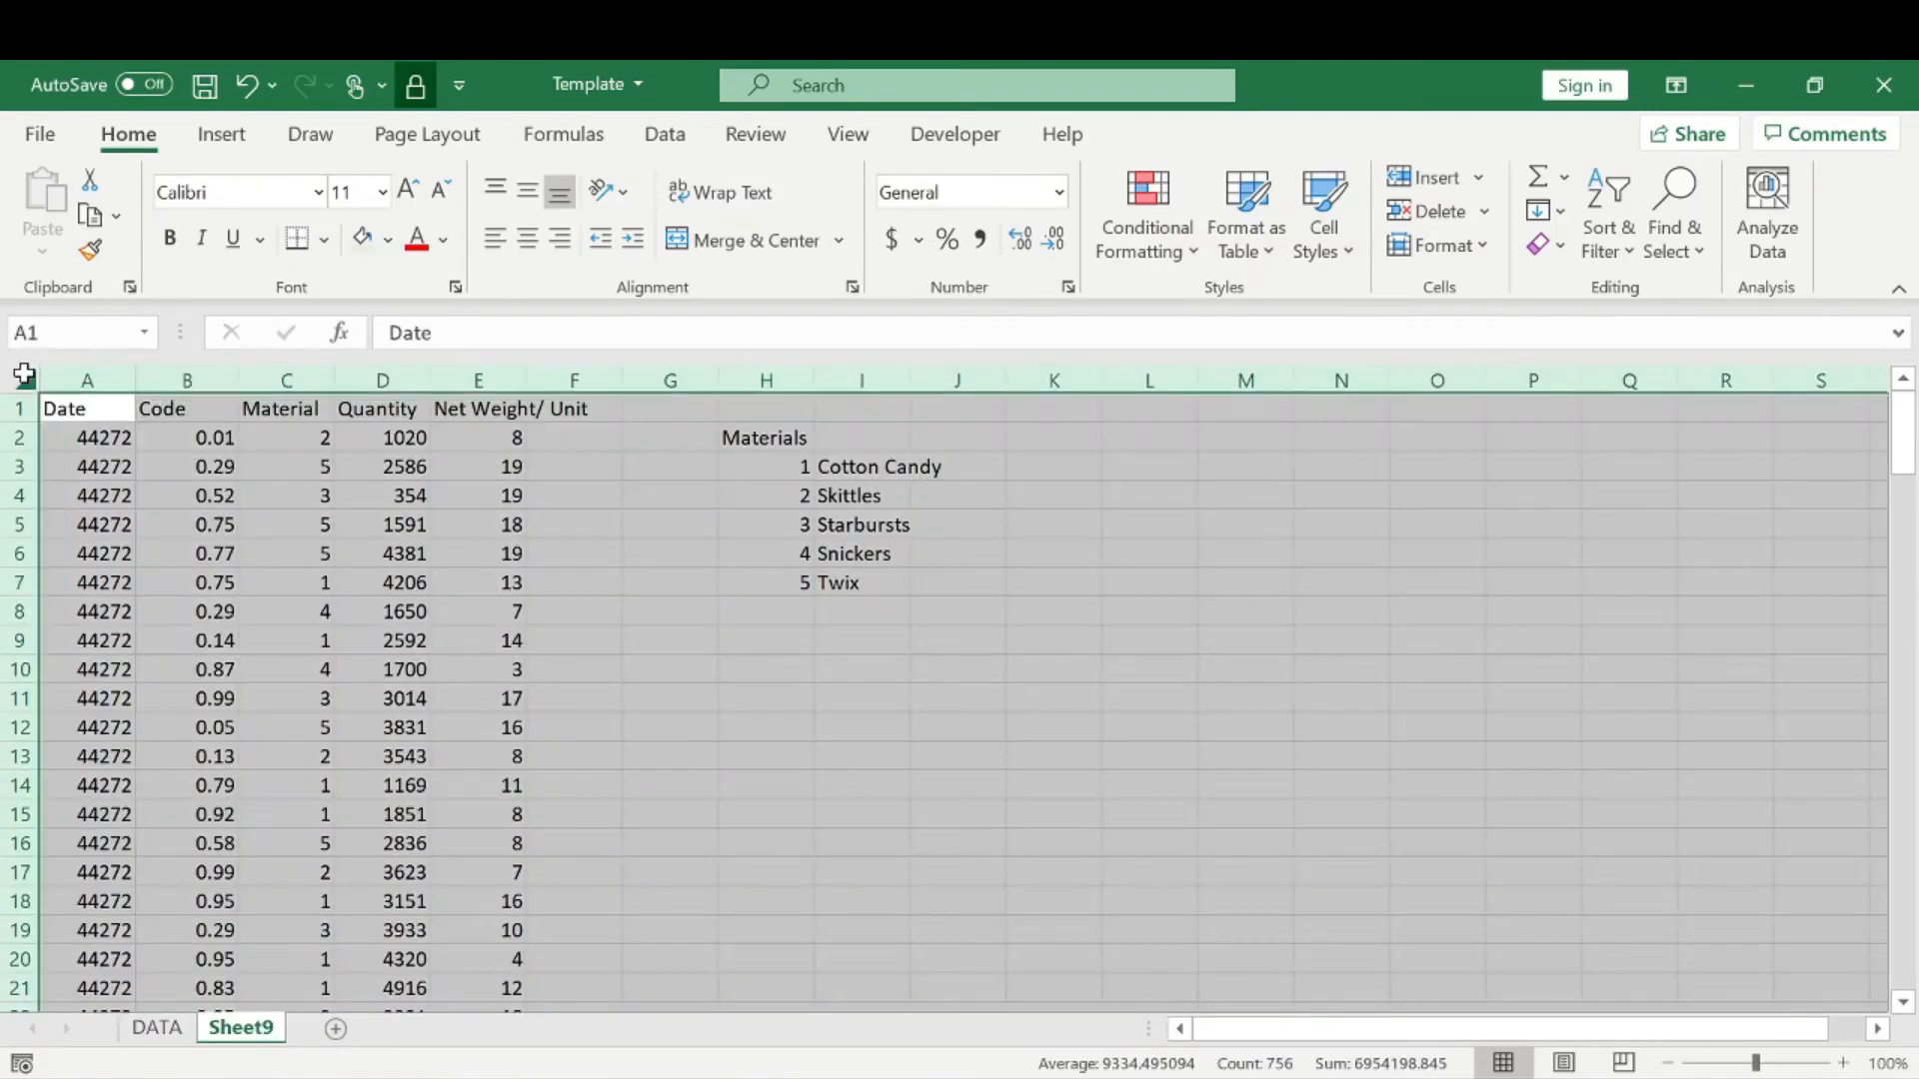
key(ctrl+c)
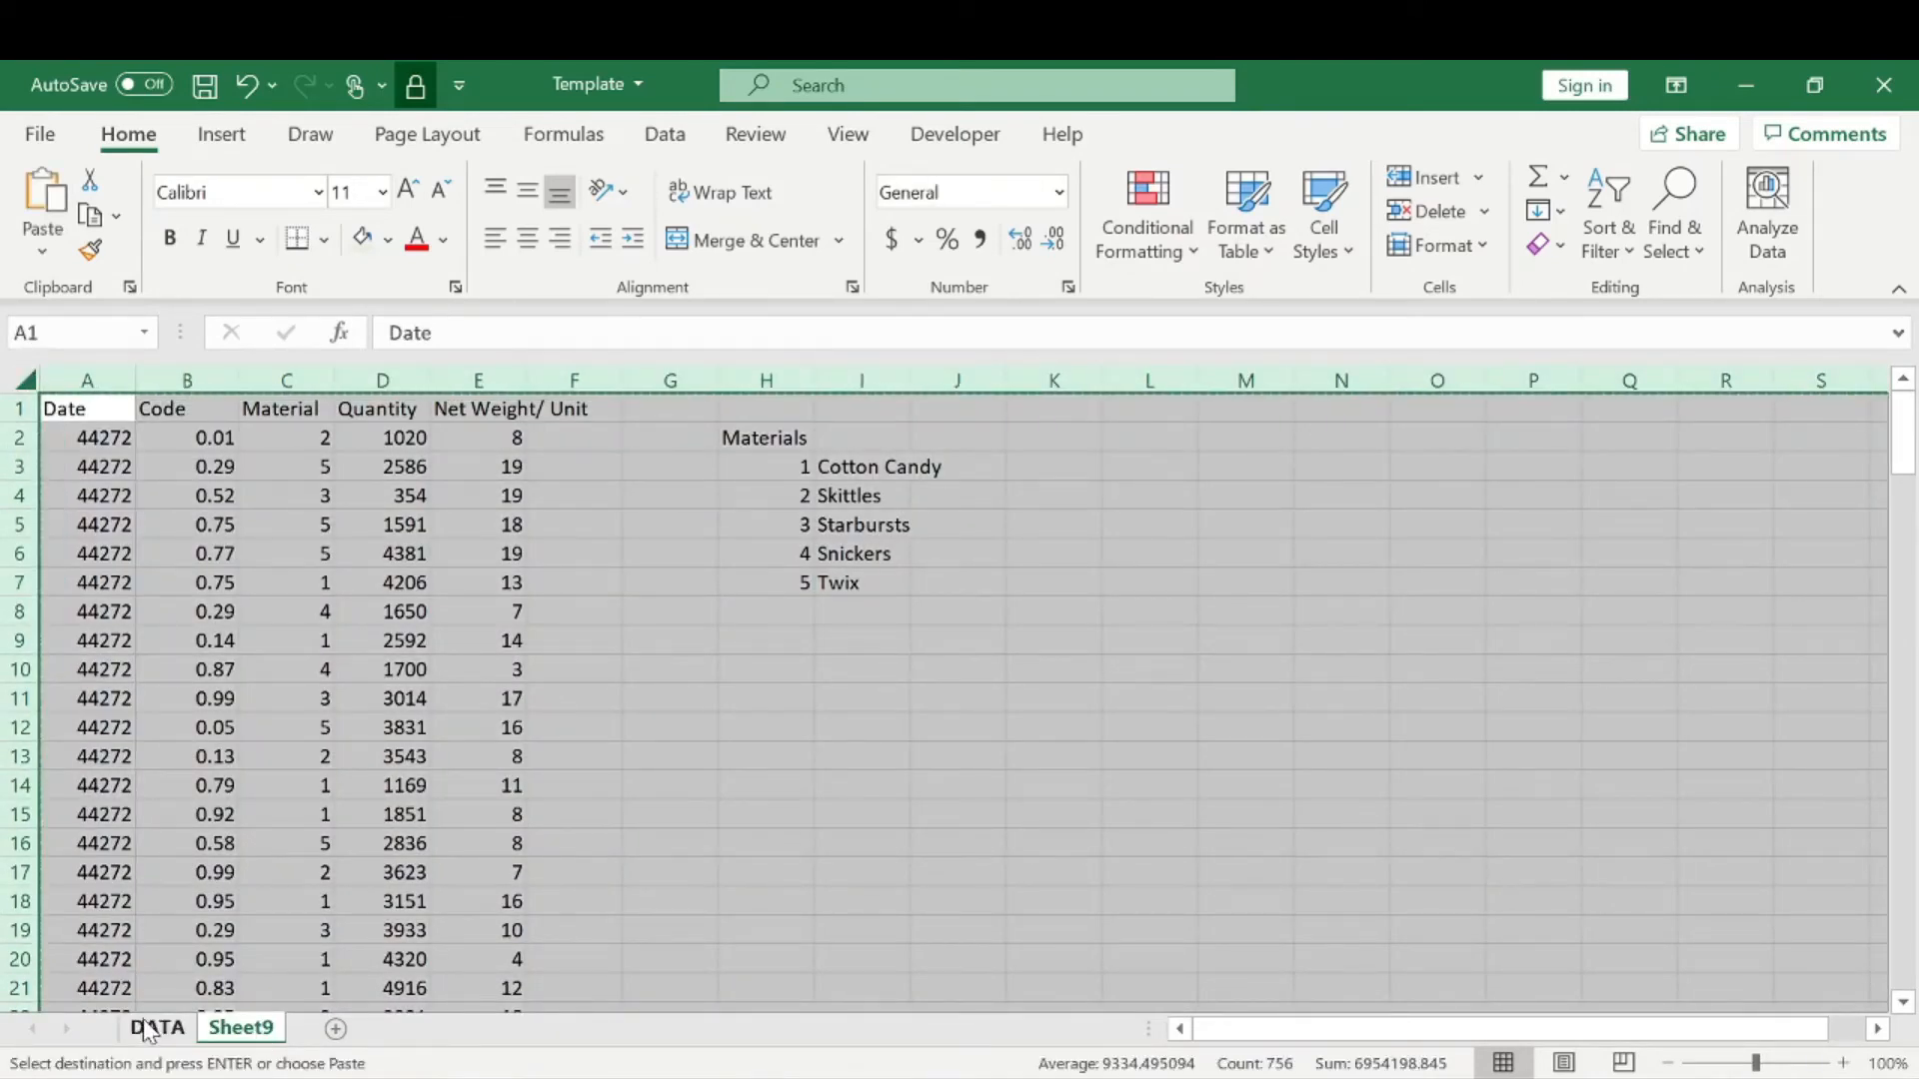
click(155, 1028)
click(90, 413)
key(ctrl+v)
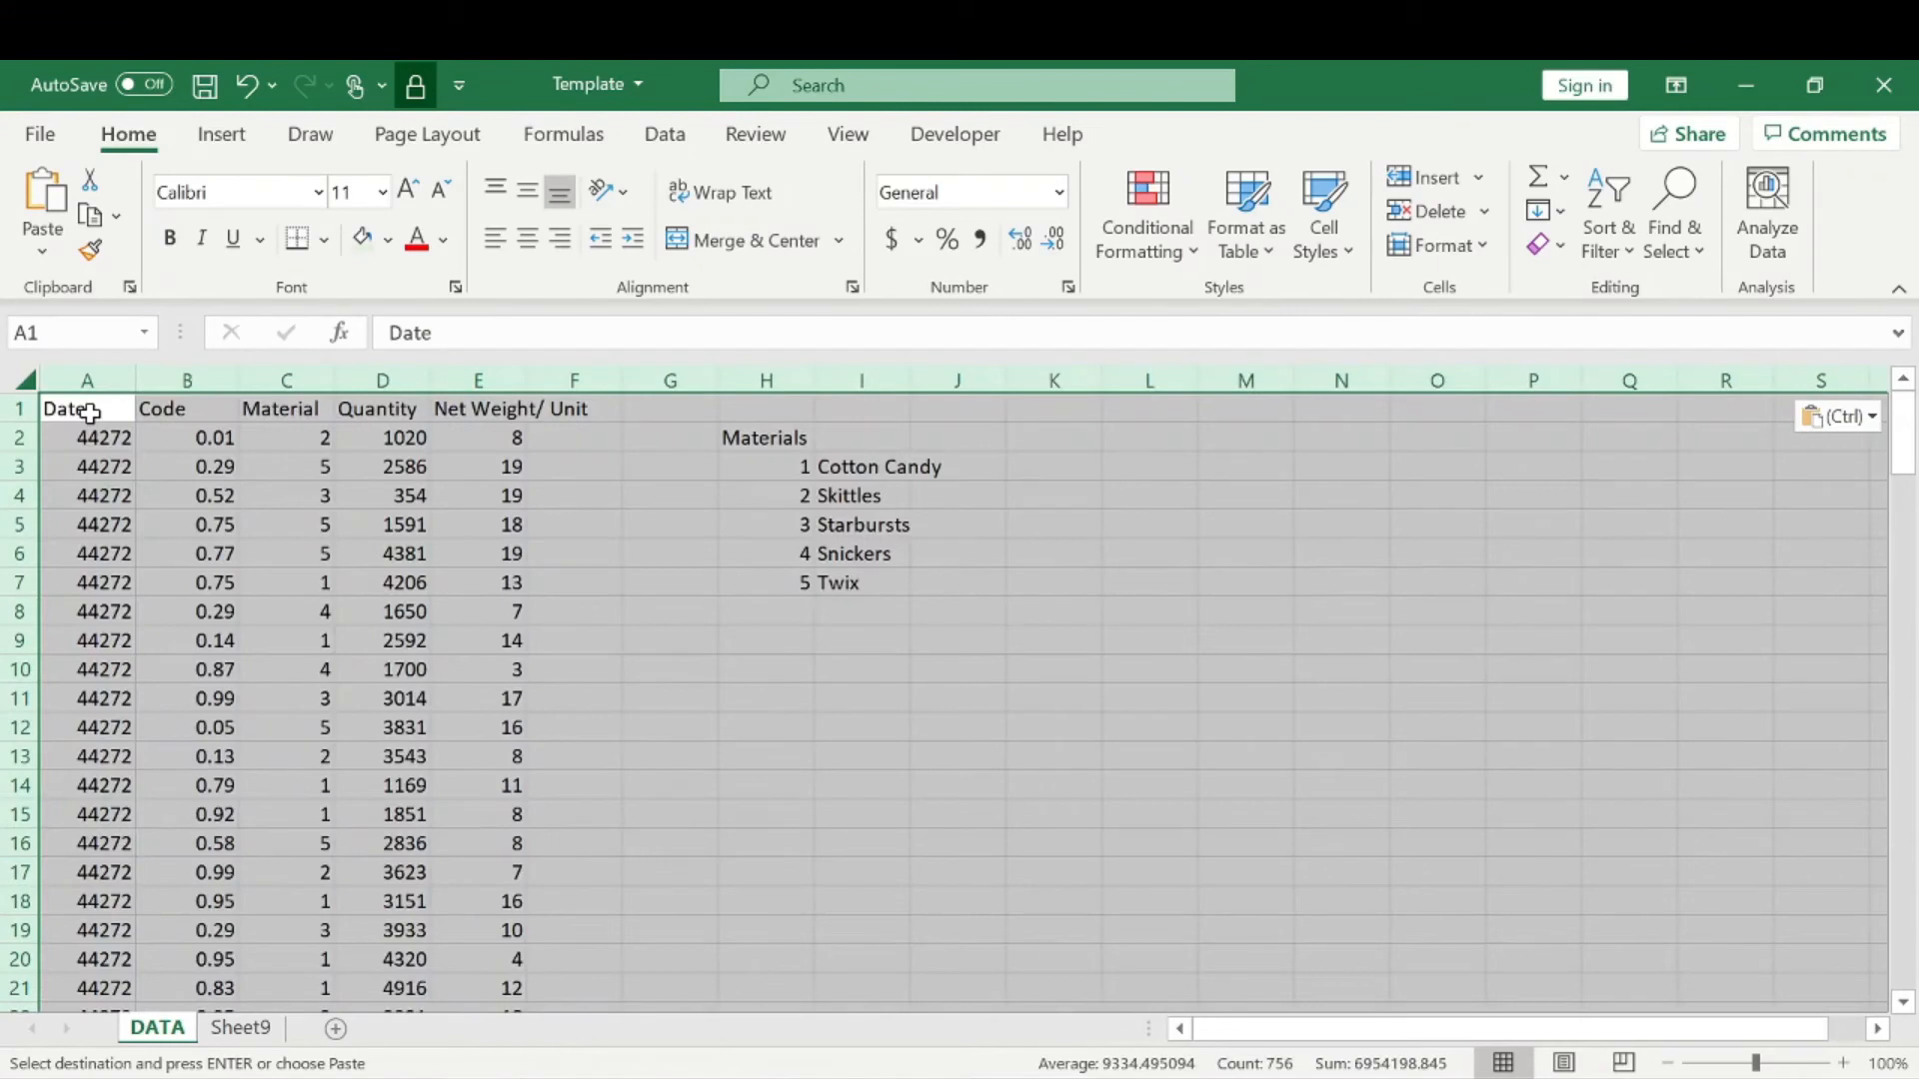
click(733, 603)
drag(96, 415, 1084, 693)
click(1129, 694)
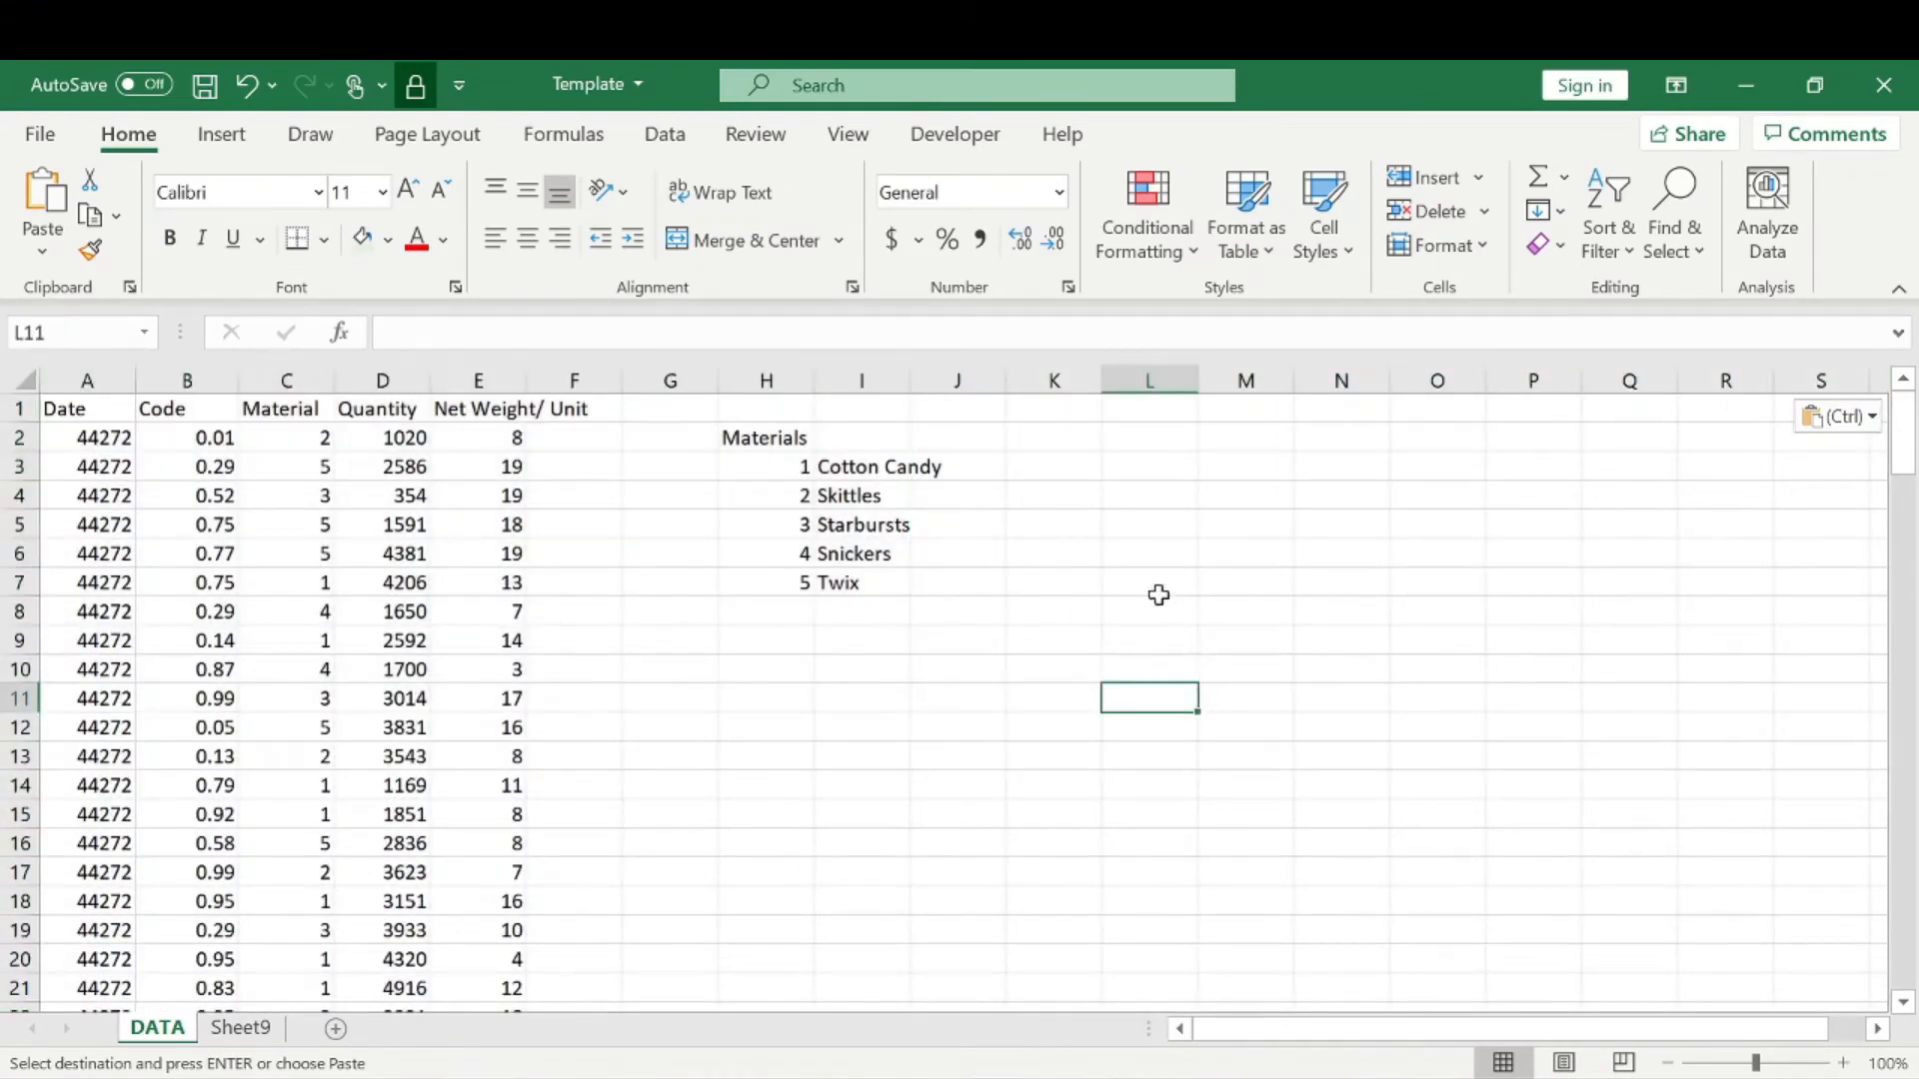
Insert a form-control button over about M4:R10 and assign the Formatting macro to it.
click(955, 134)
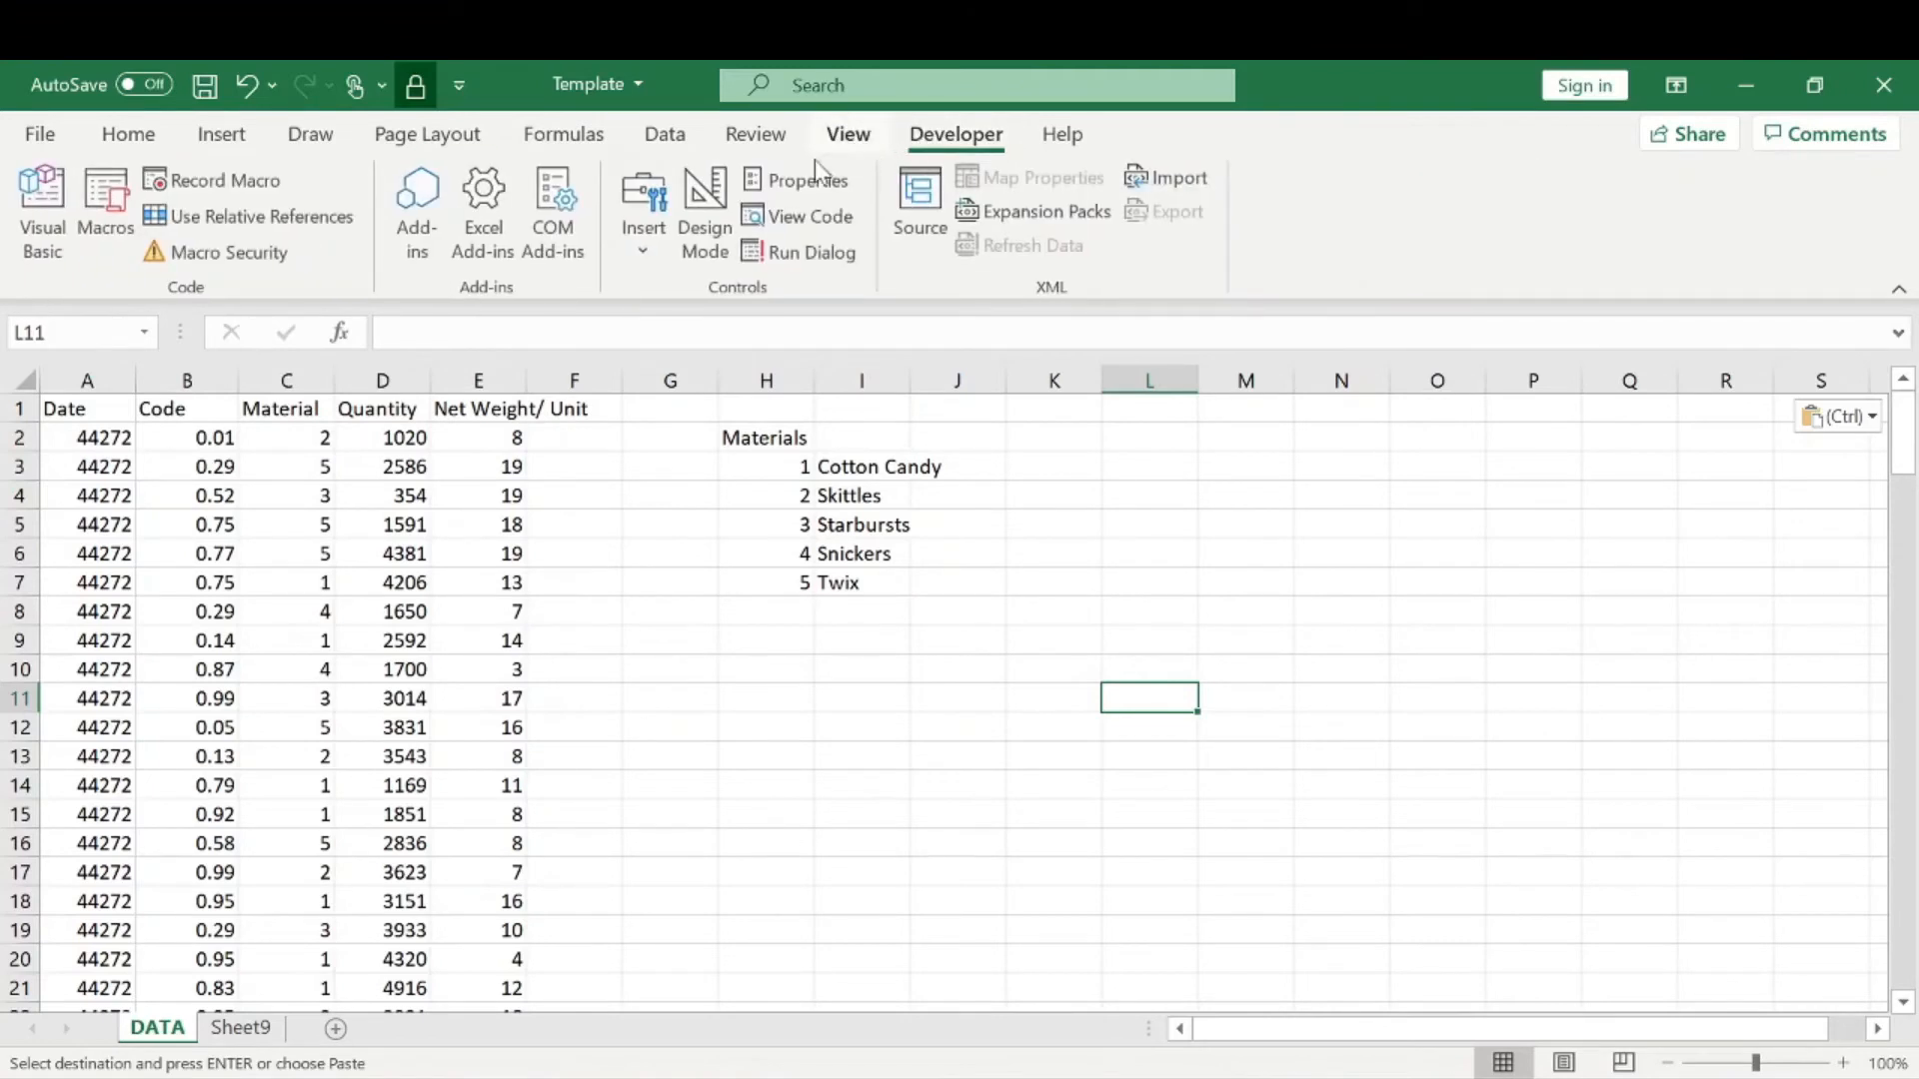
click(643, 258)
click(628, 327)
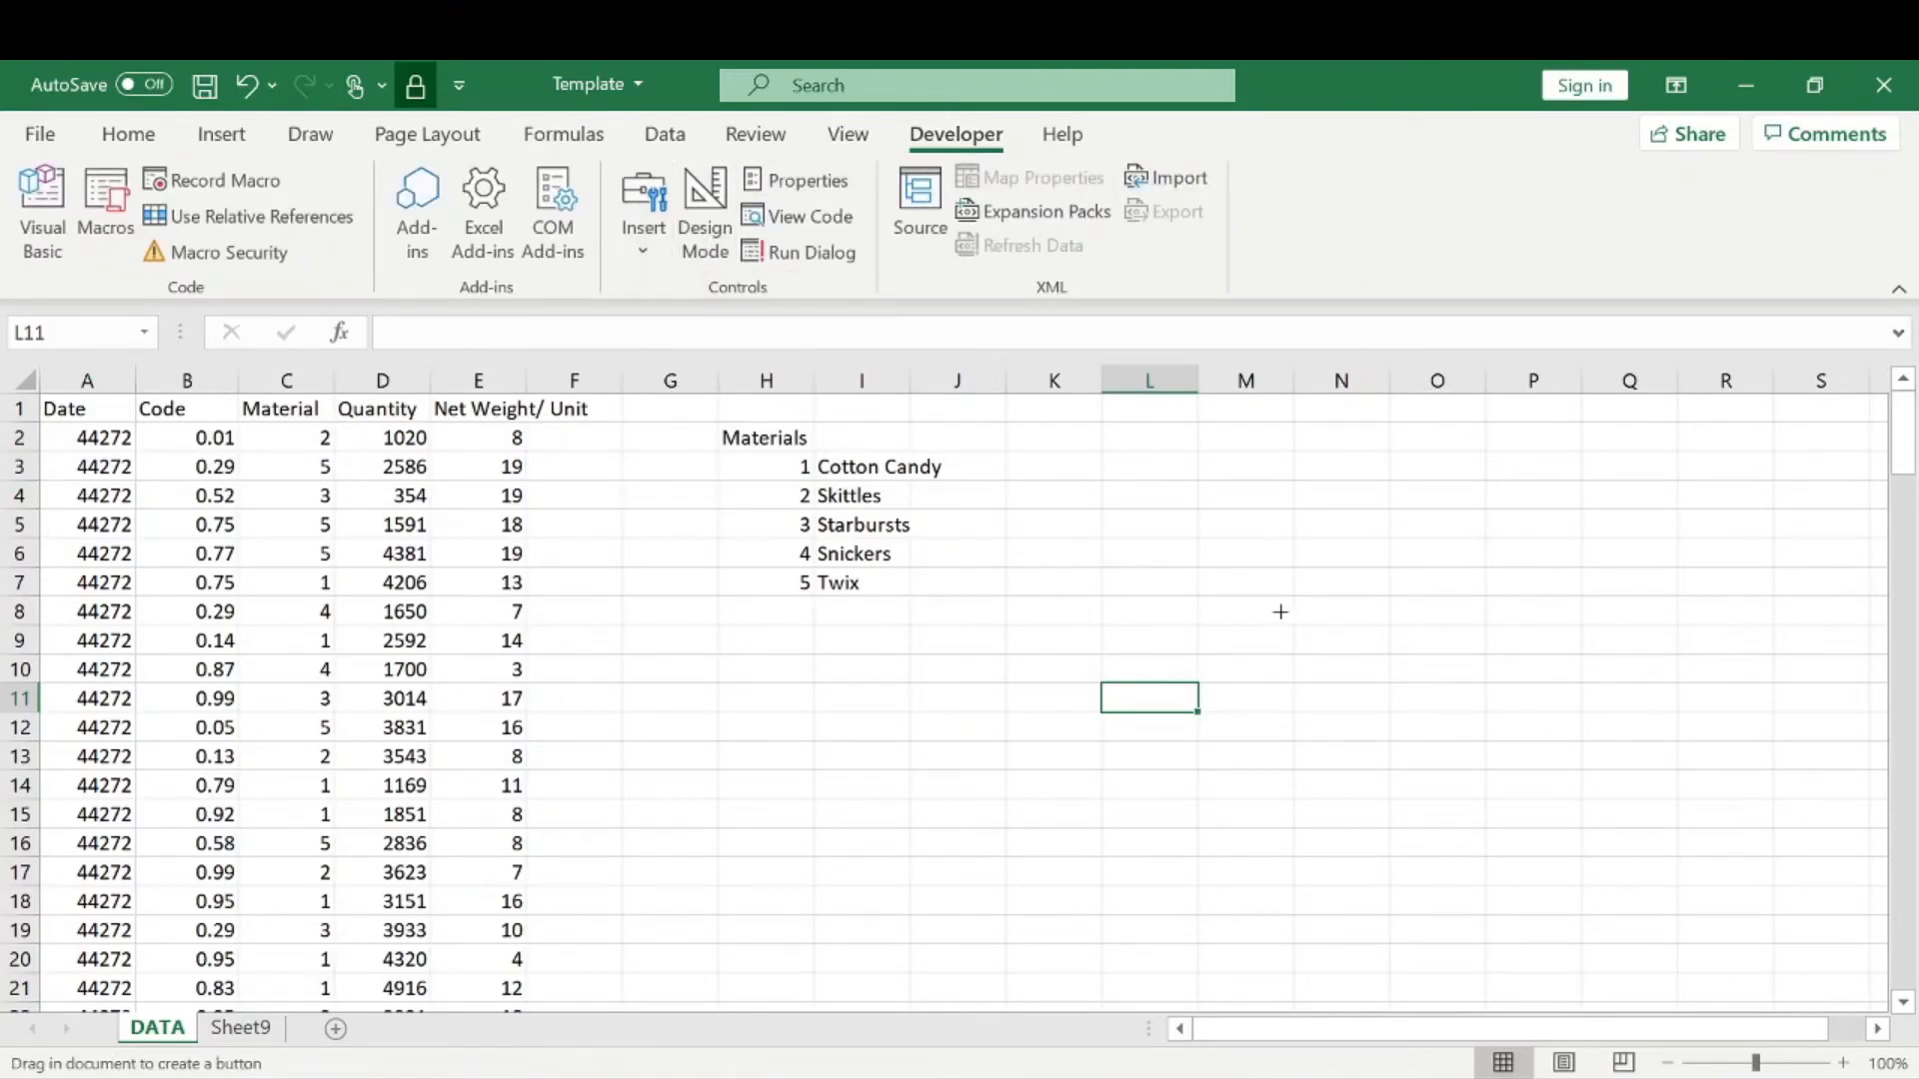
drag(1195, 482, 1742, 689)
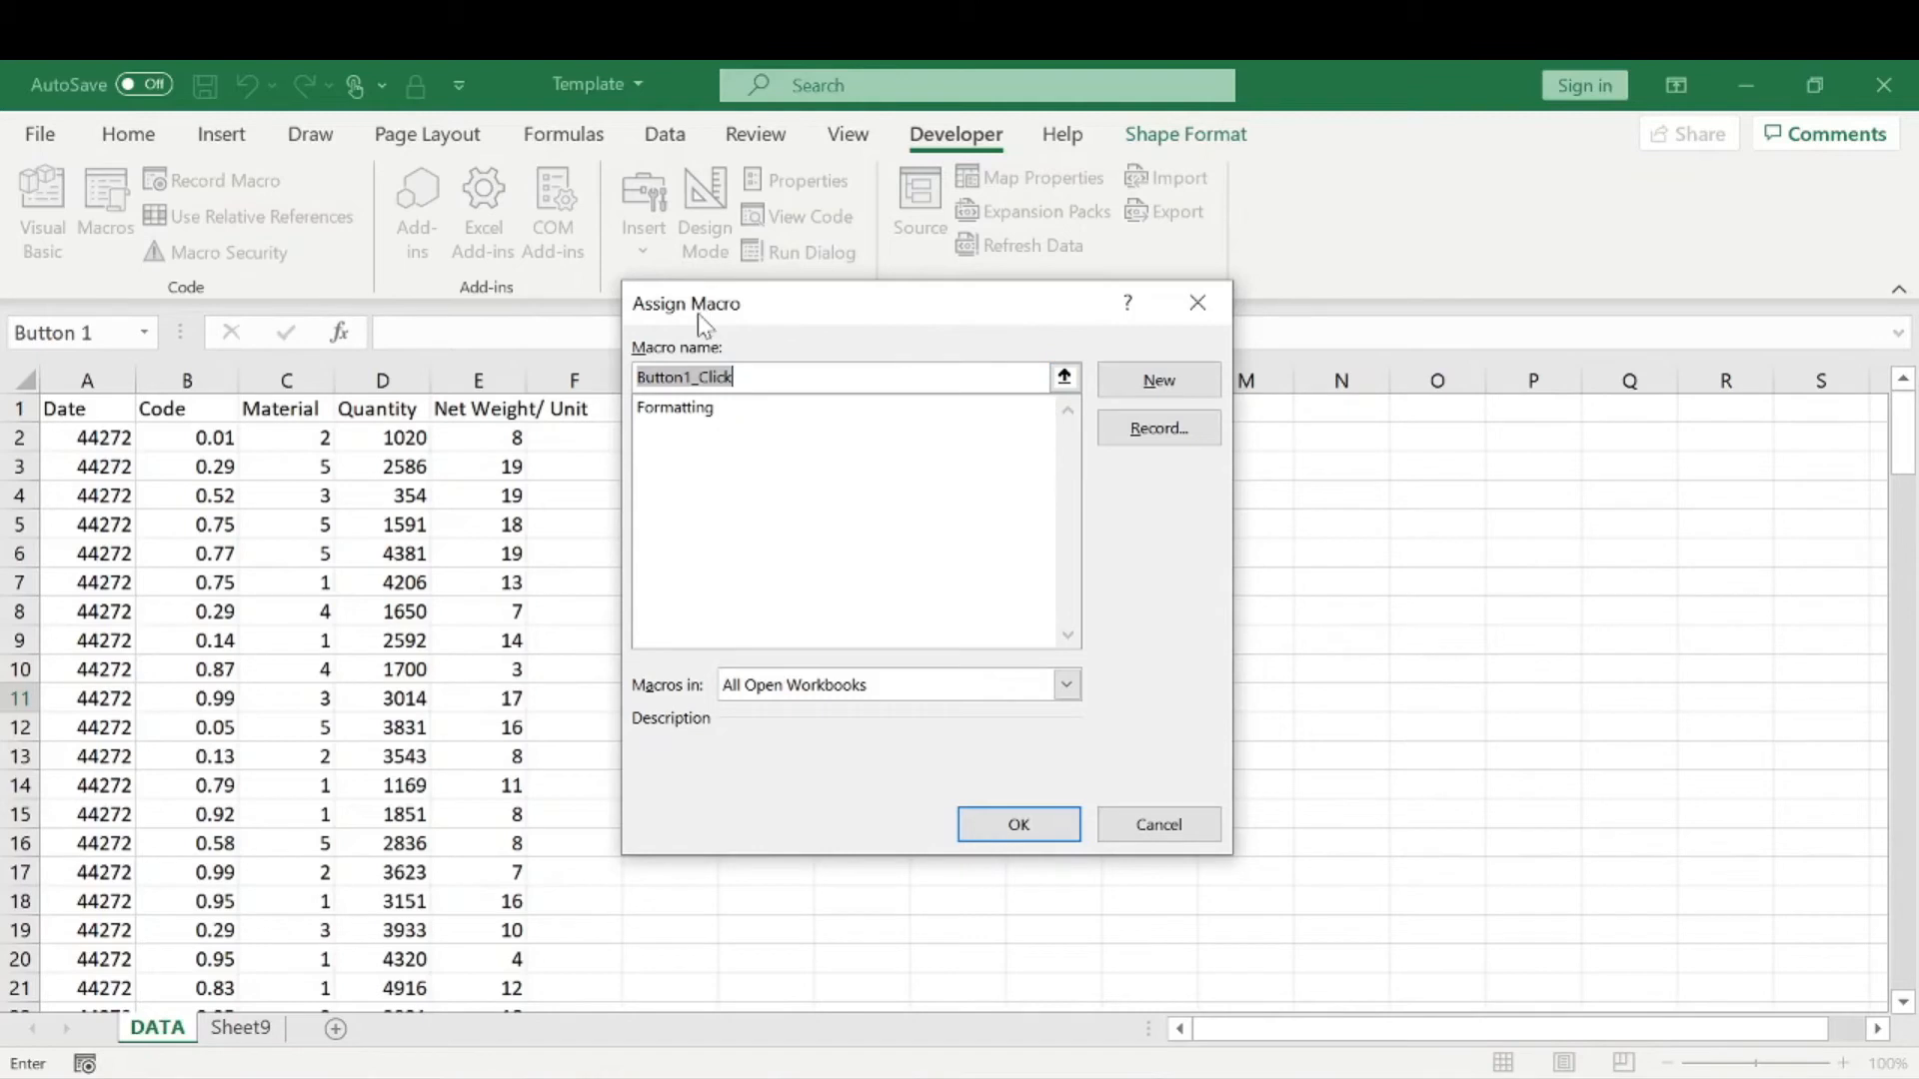
click(684, 409)
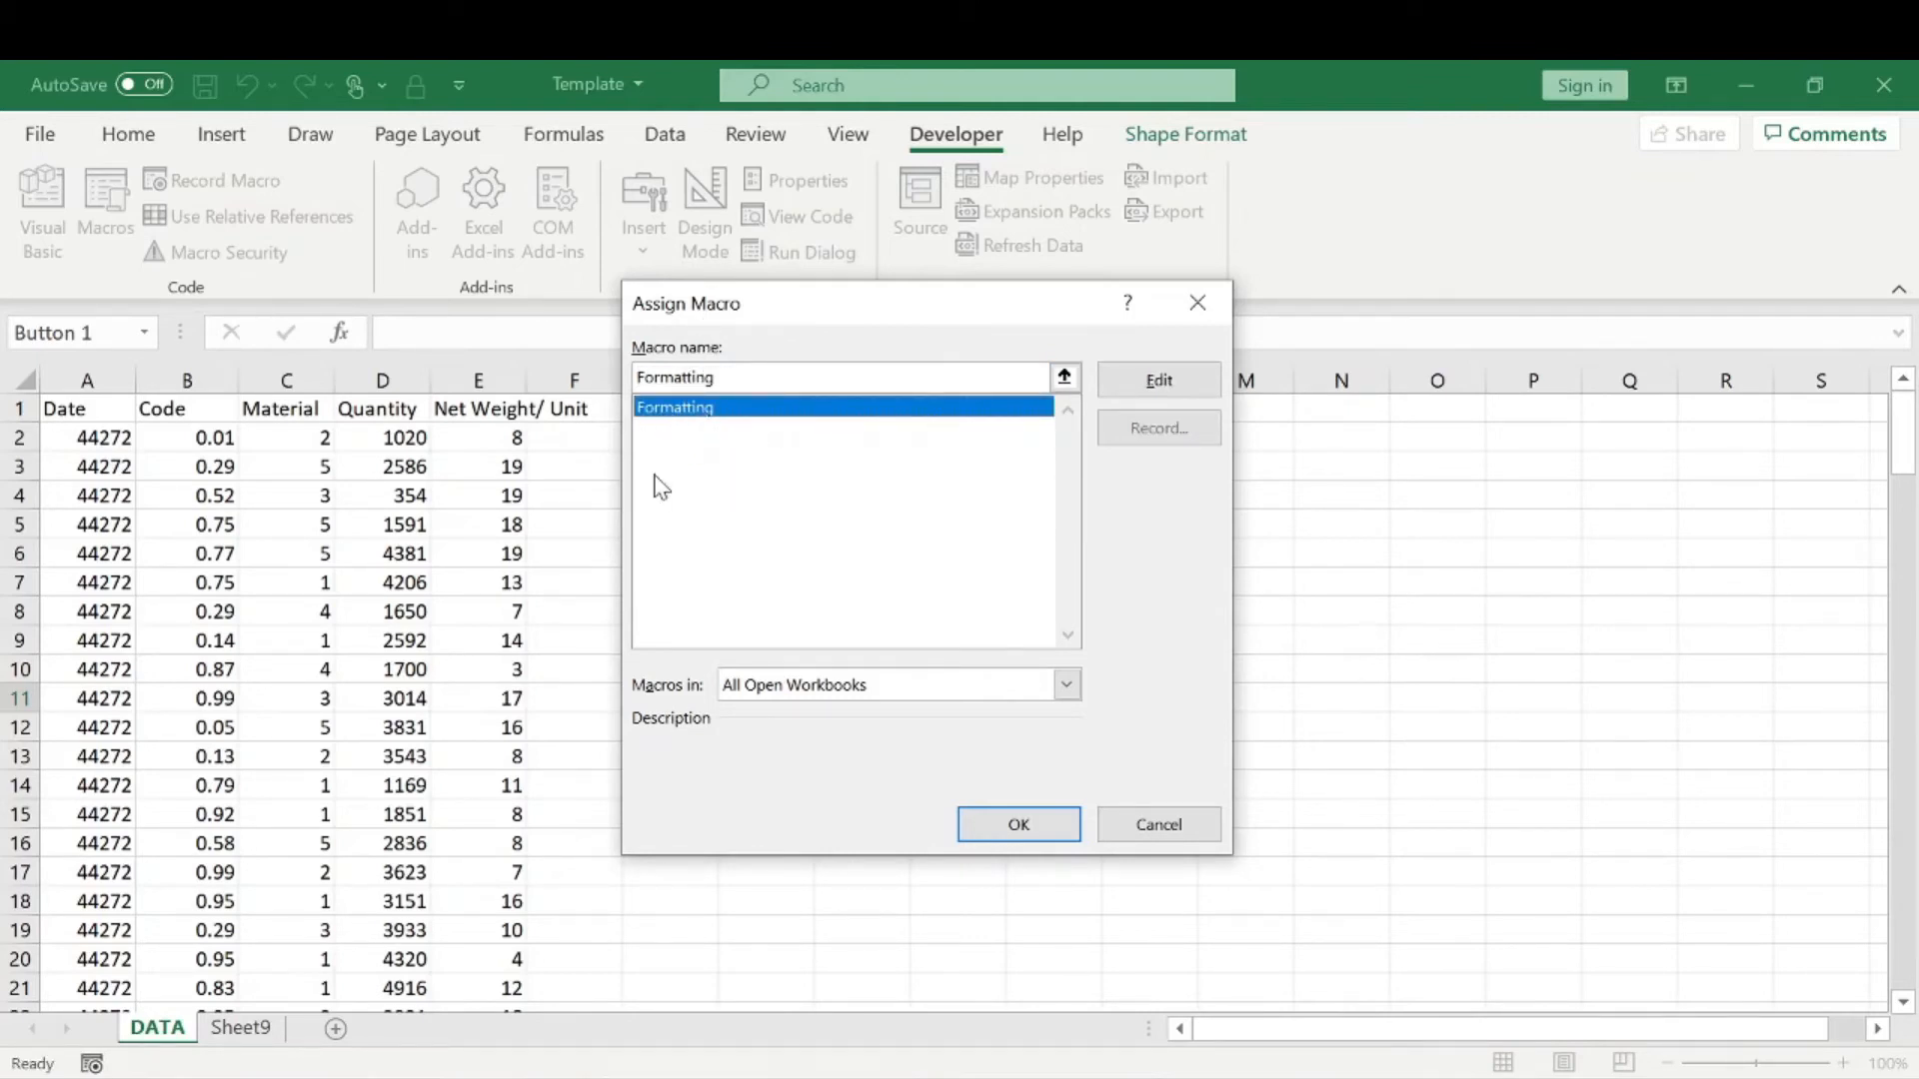
click(1012, 825)
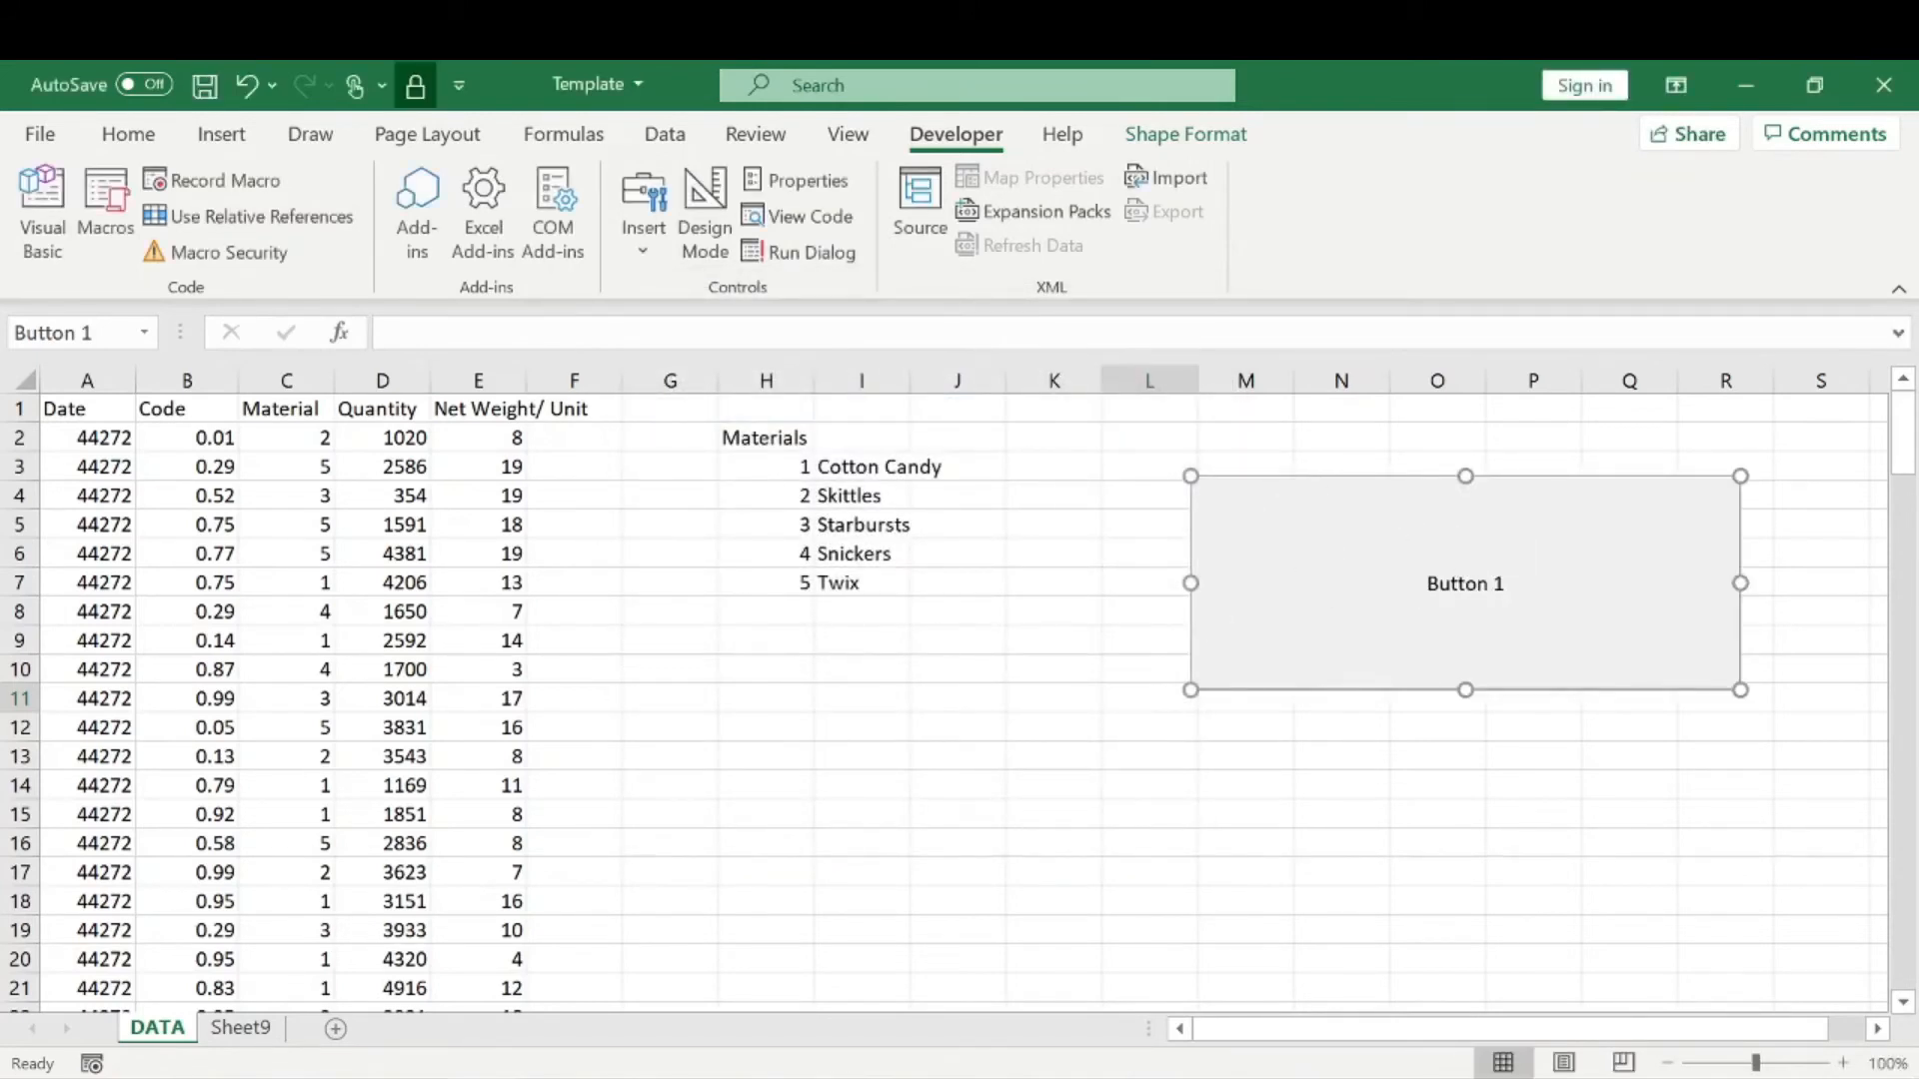
Change the new button's label to "Run Formatting".
click(1427, 586)
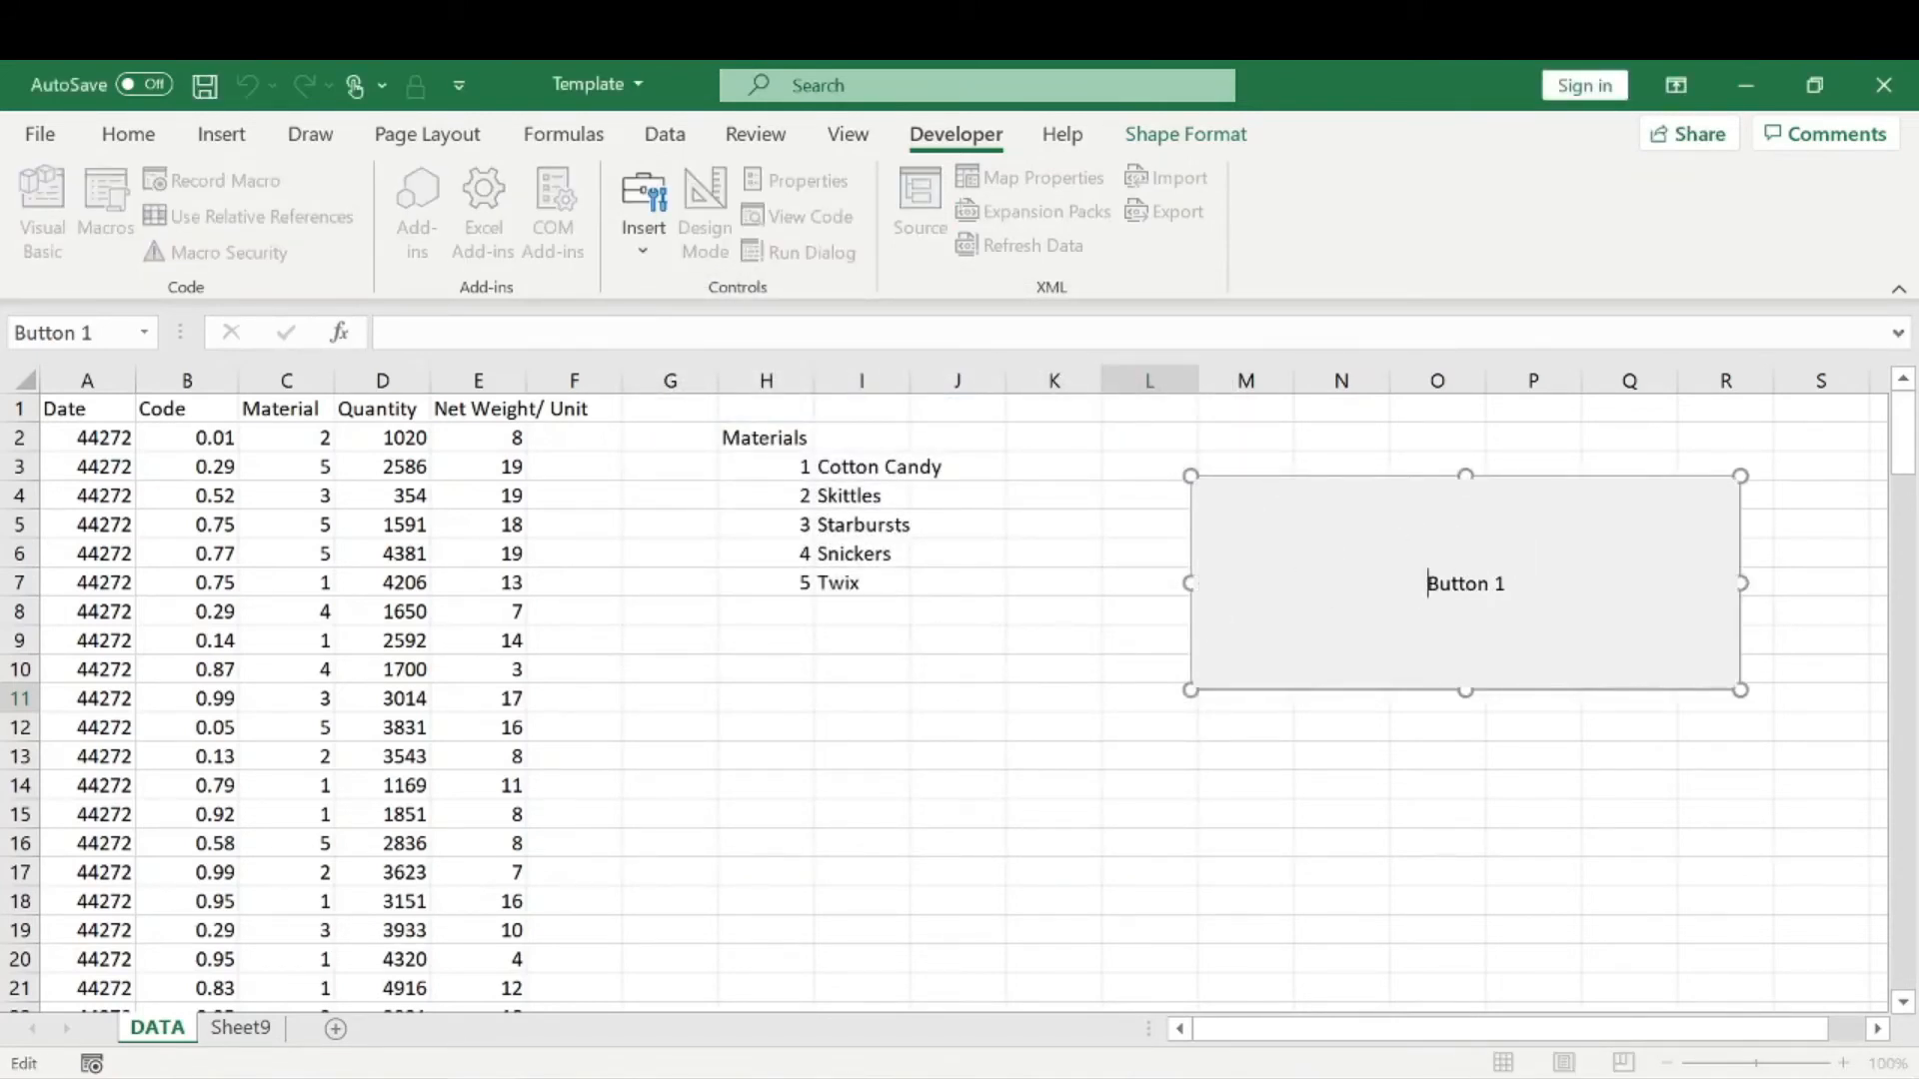
key(ctrl+shift+Right)
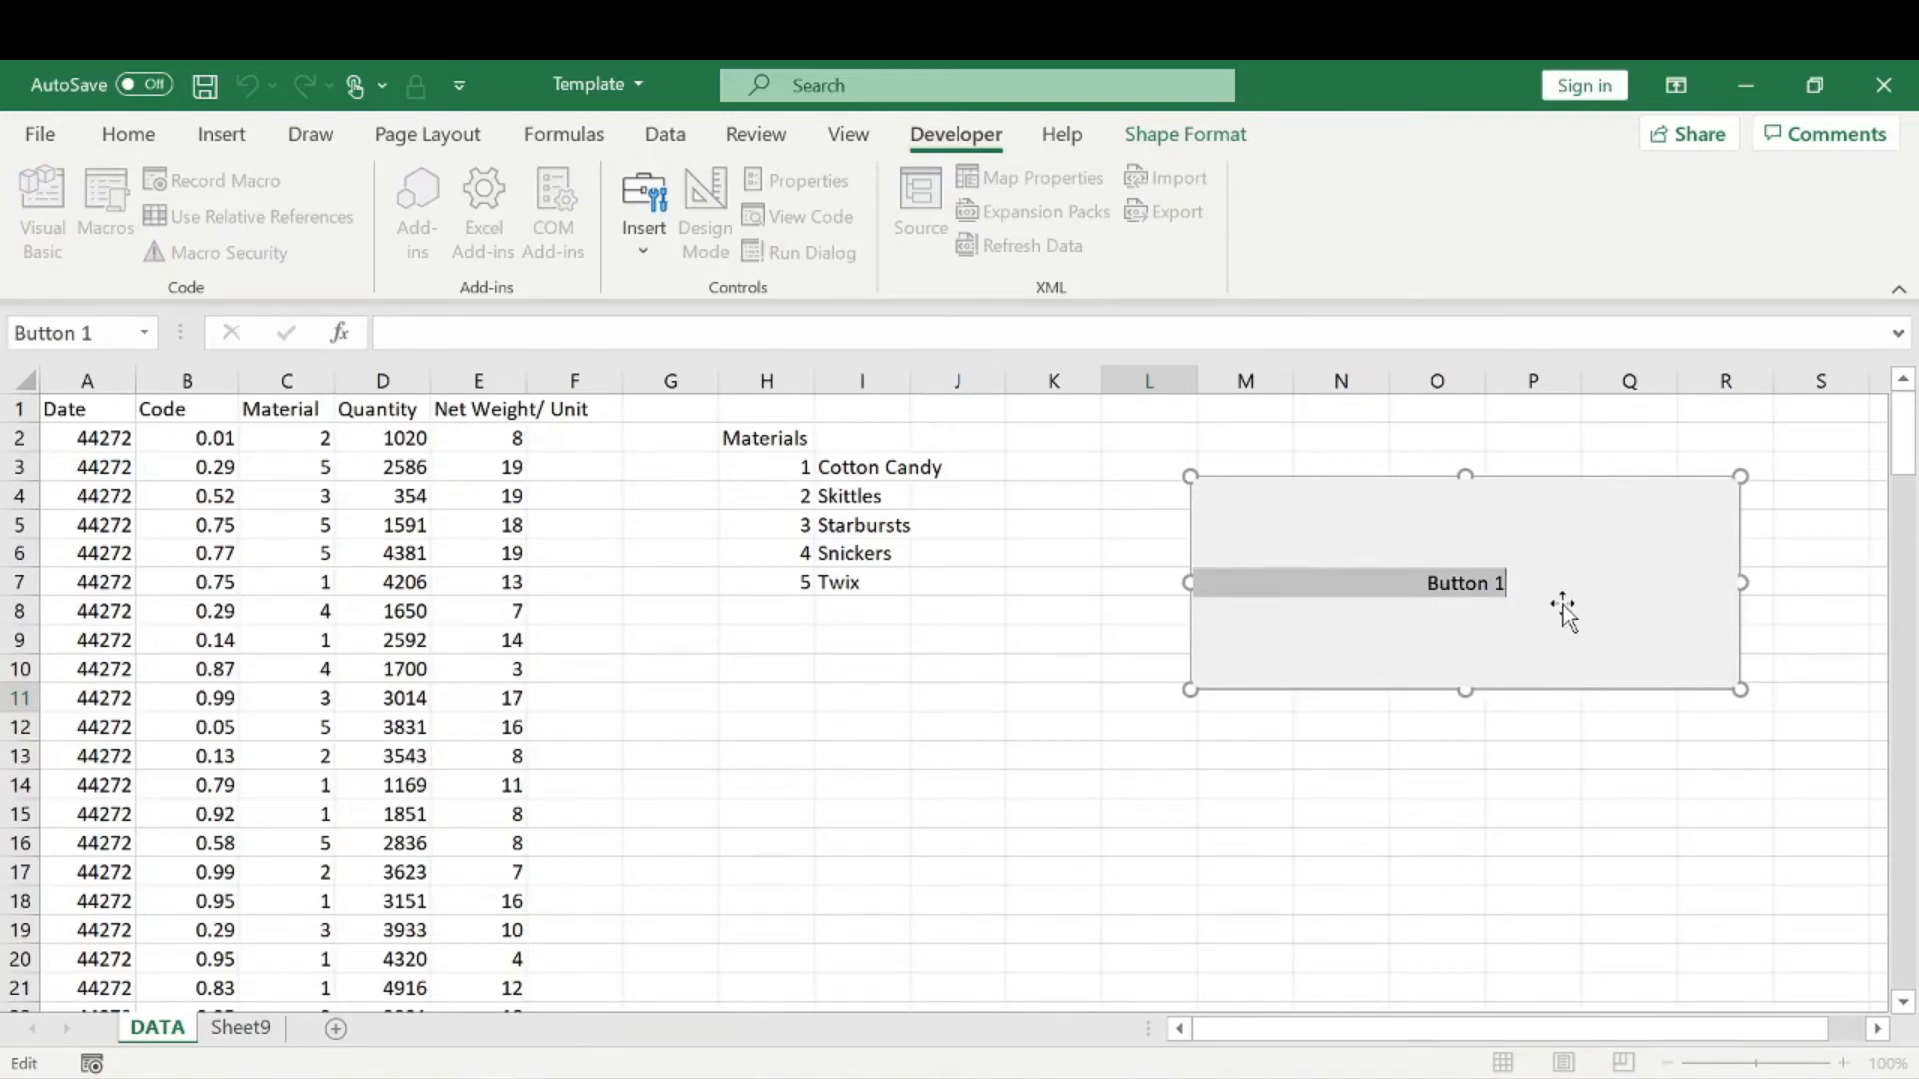
text(Run Formatt)
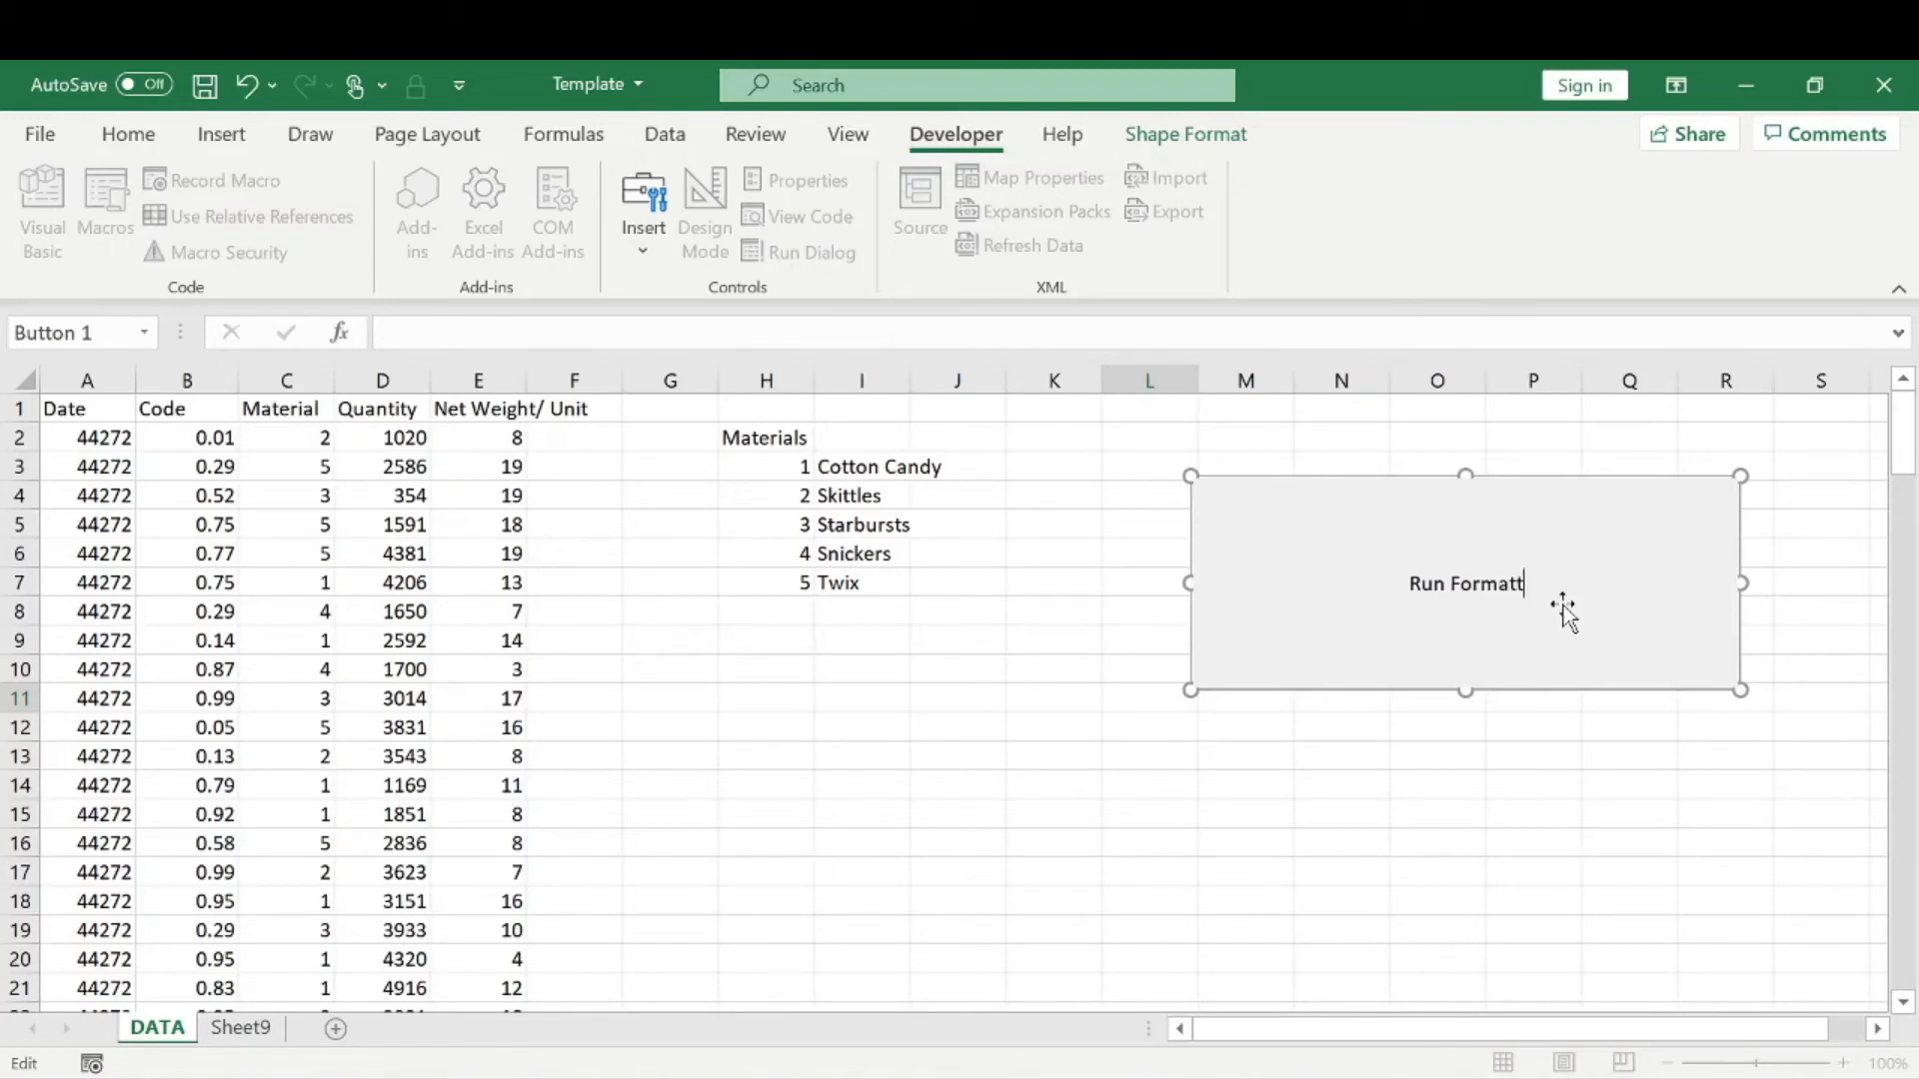
text(ing)
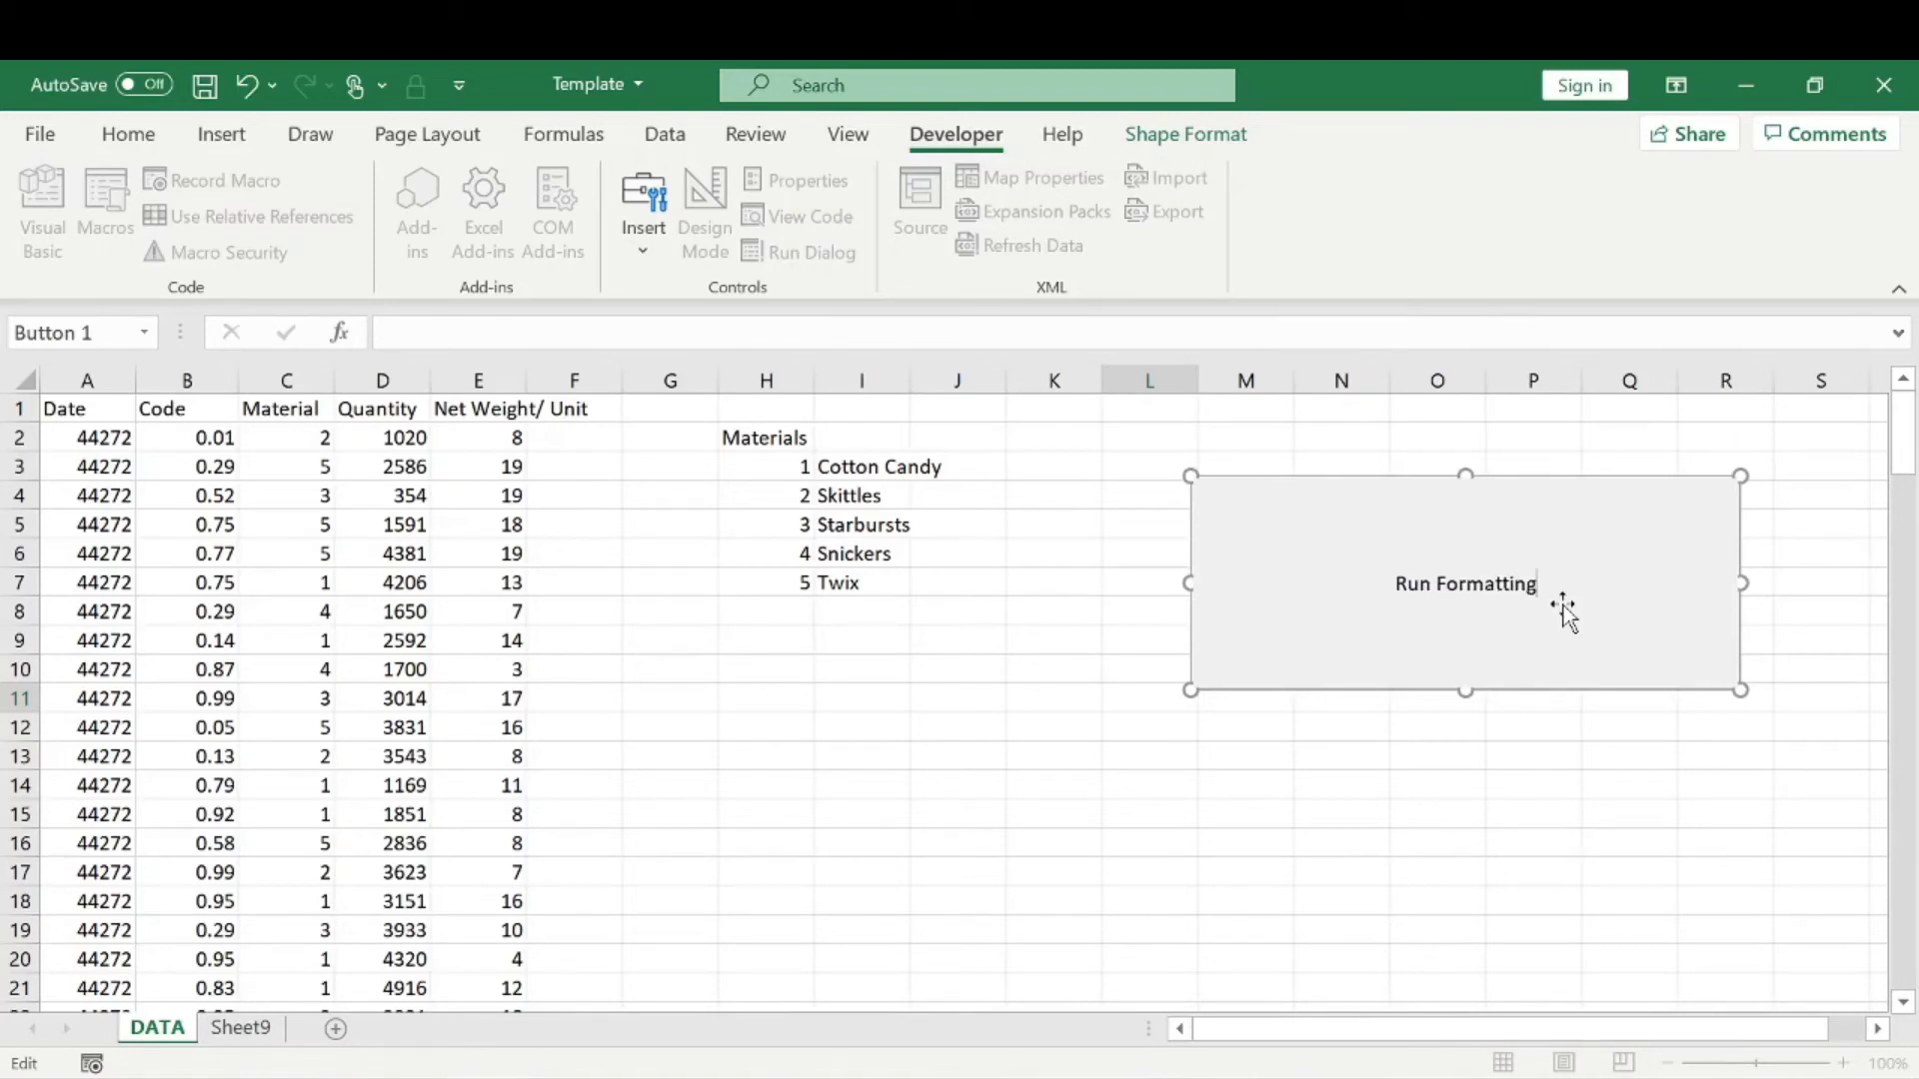
Format the button's Run Formatting label as bold with font size 30.
click(127, 134)
click(169, 238)
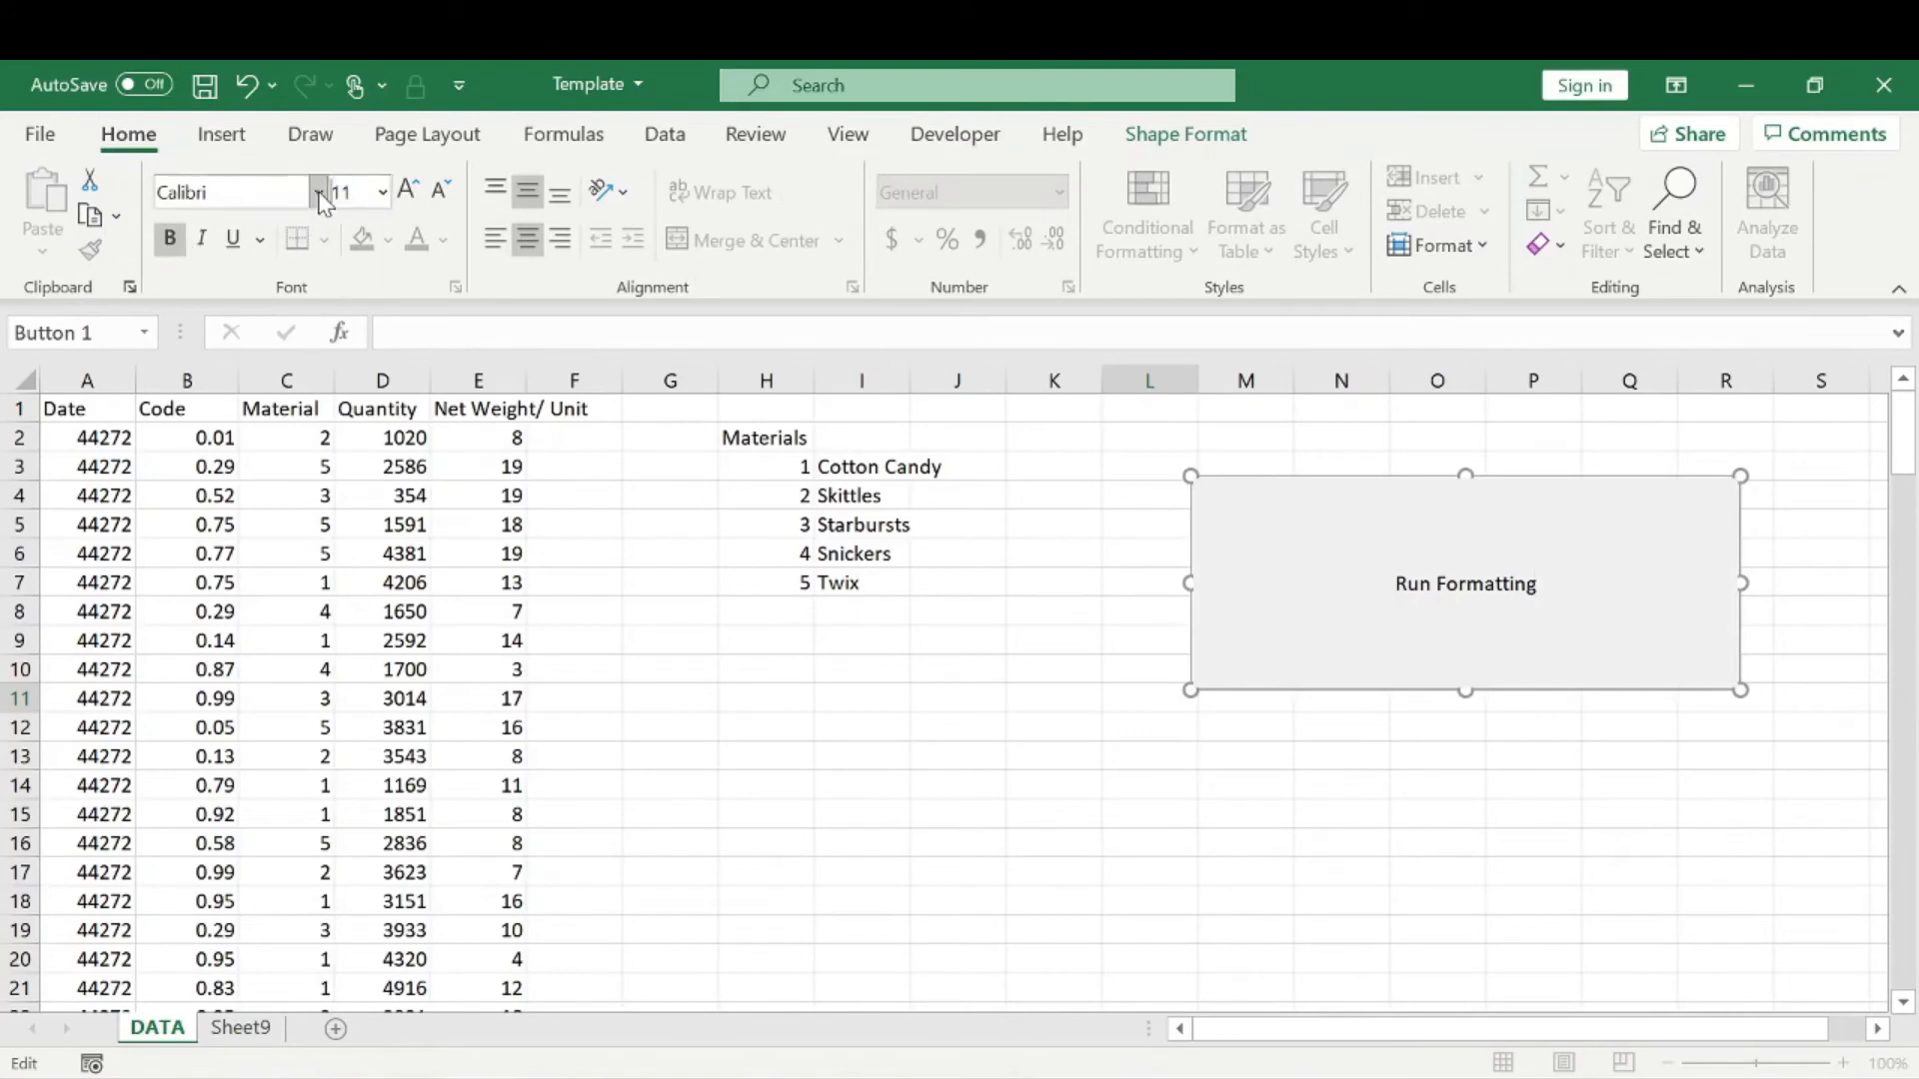
text(30)
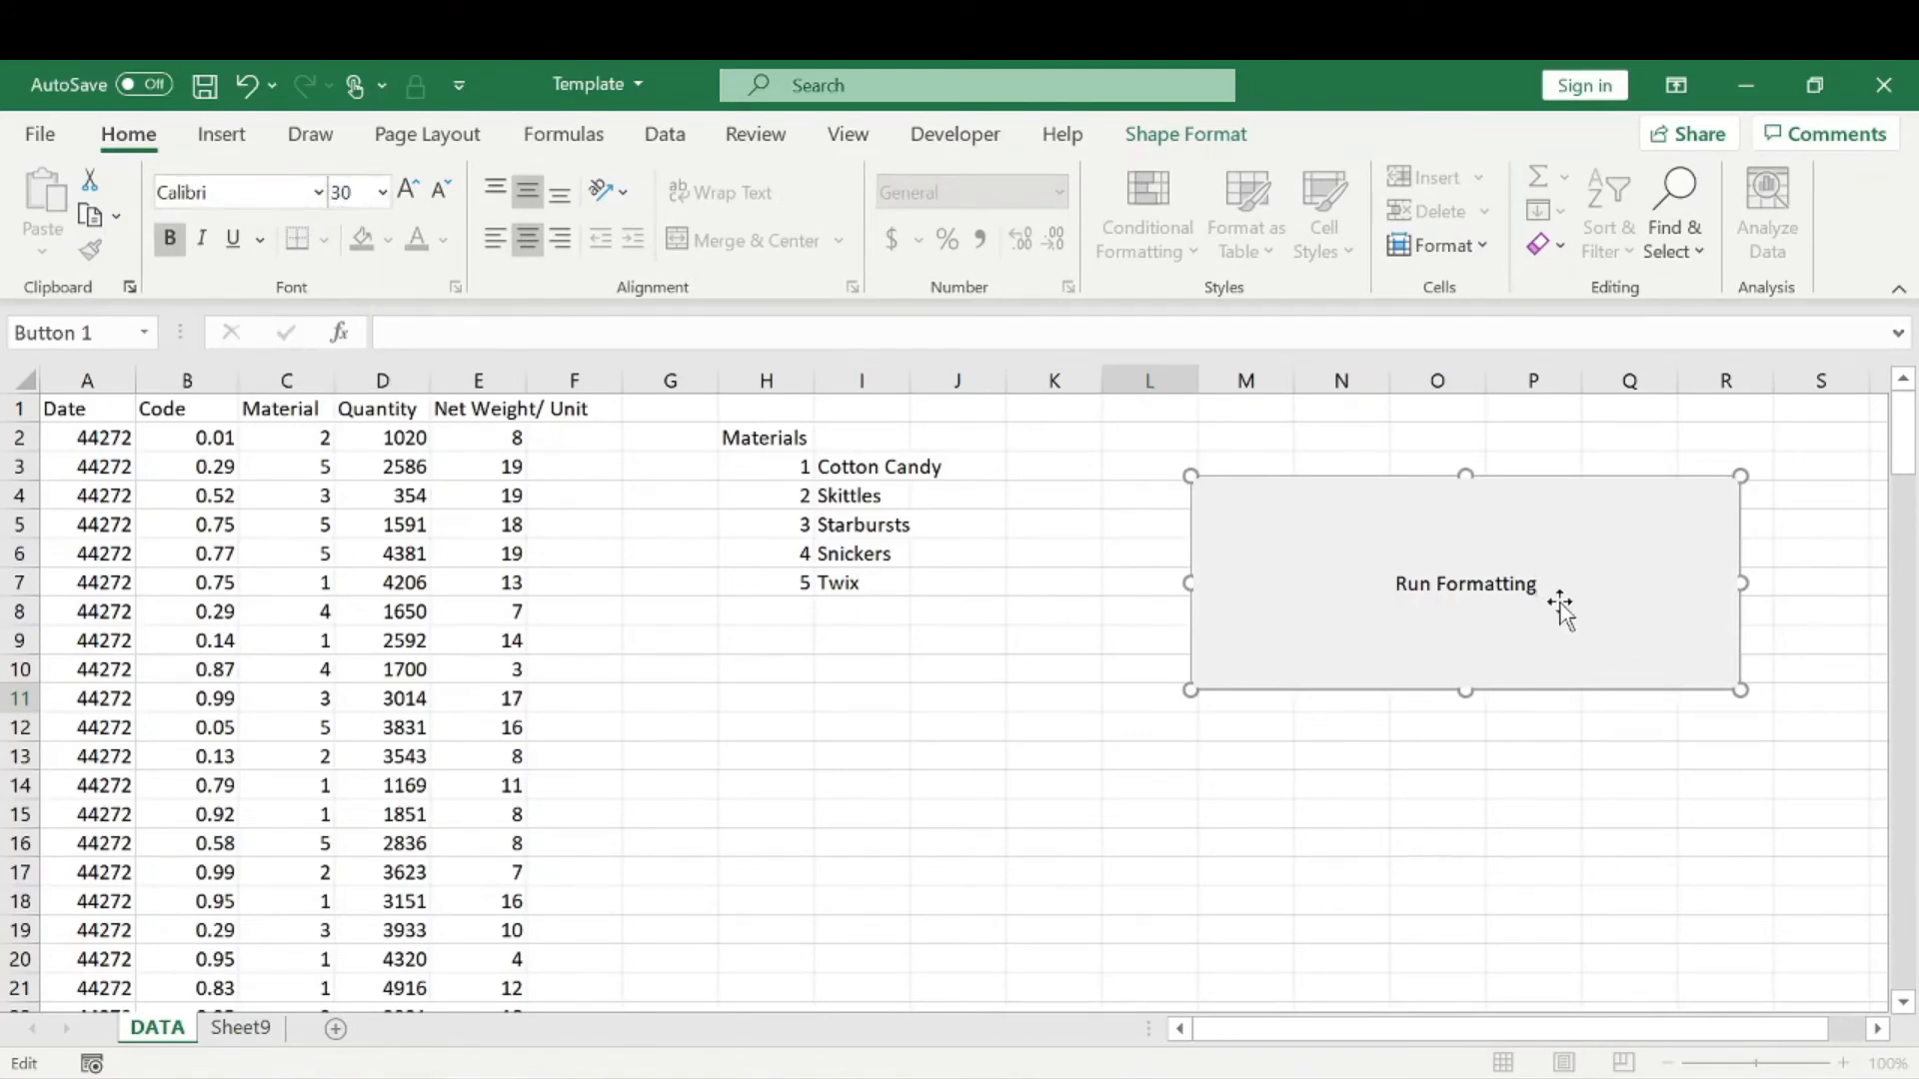
drag(1536, 583, 1084, 510)
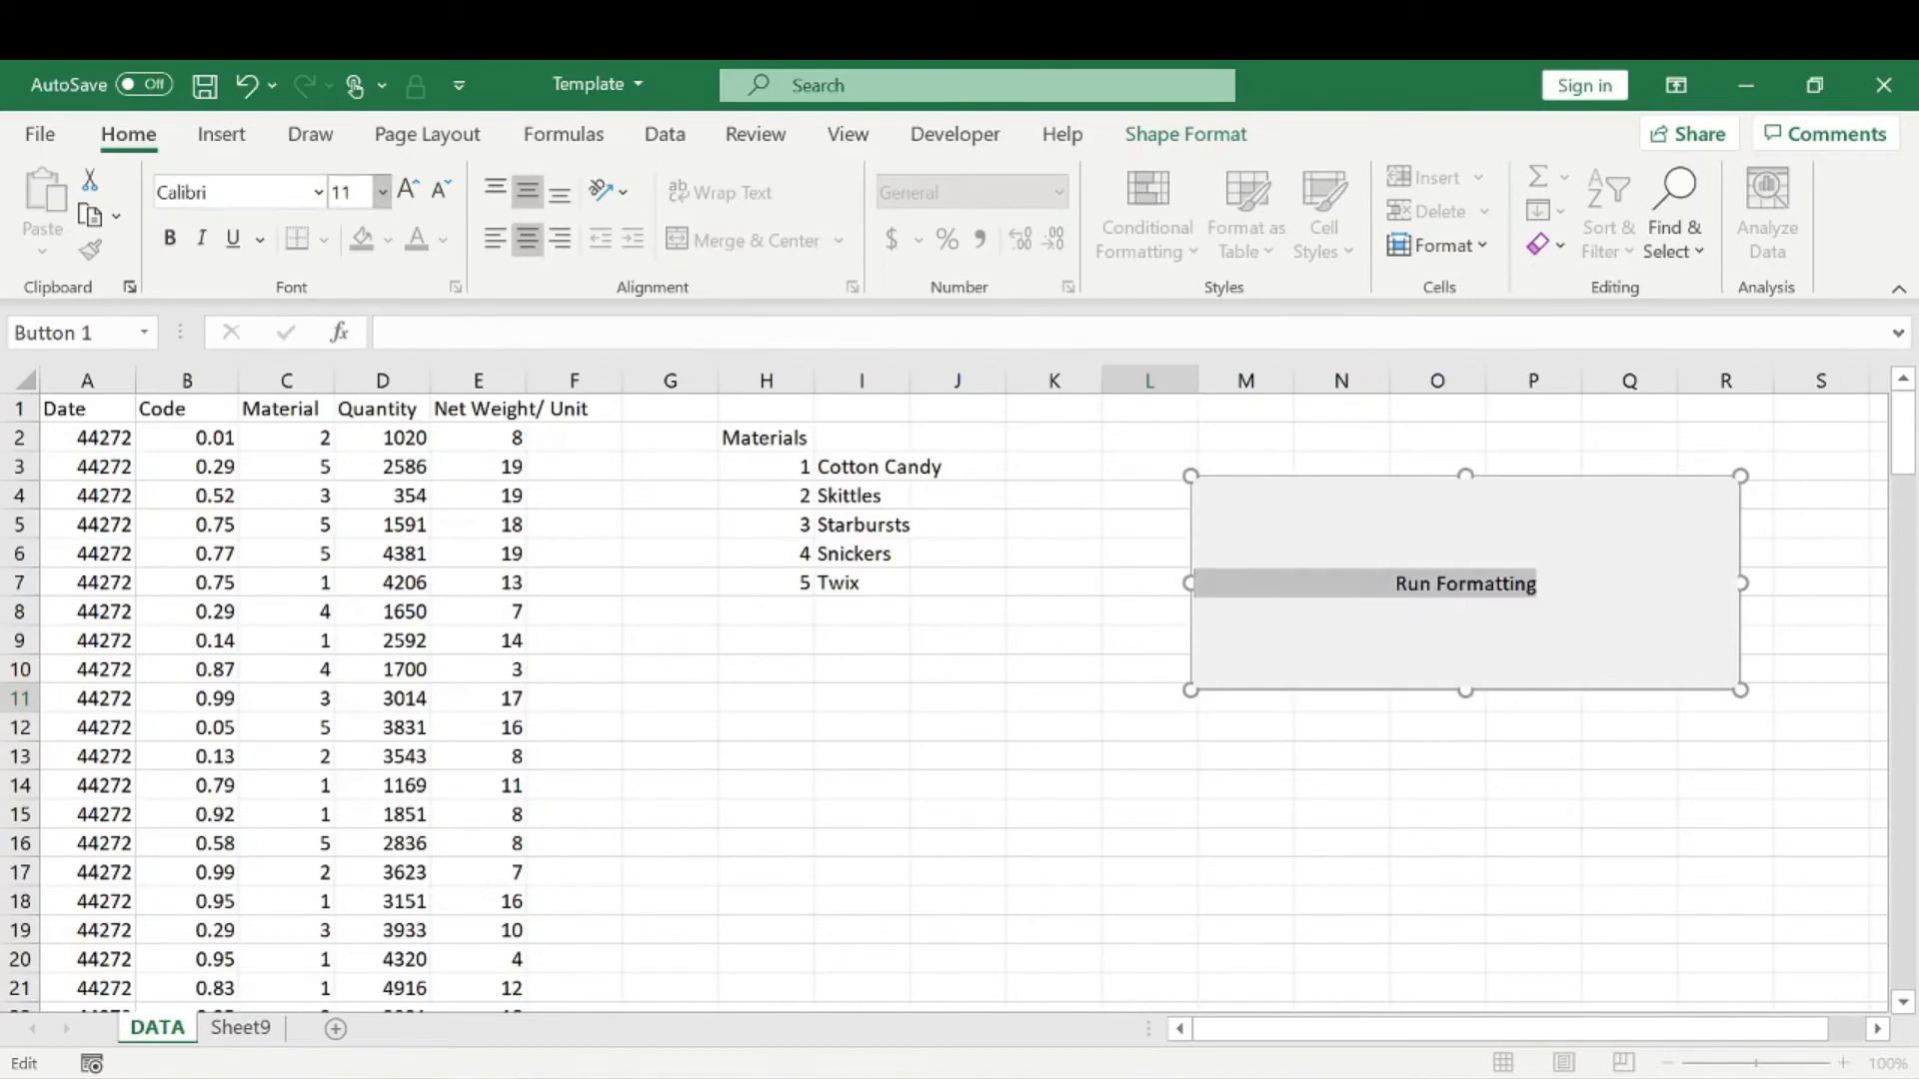
click(350, 191)
text(30)
key(Return)
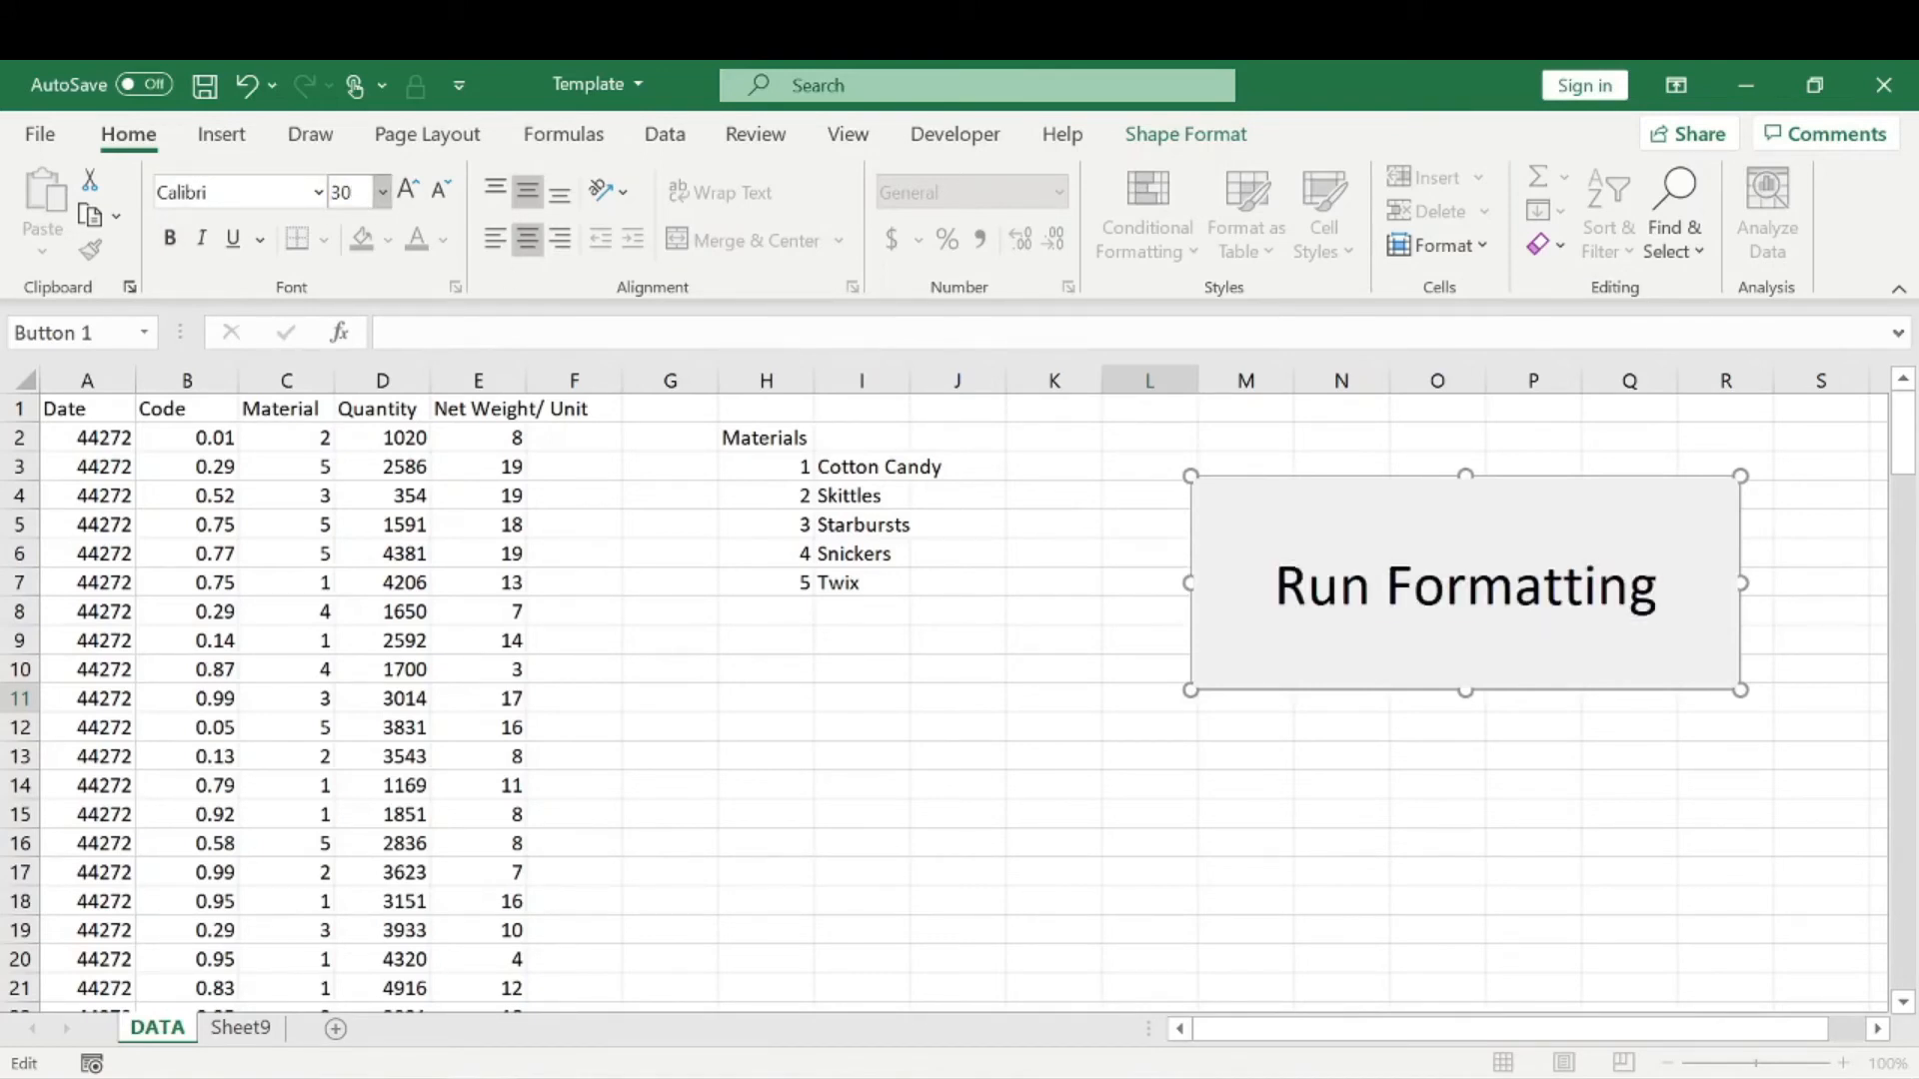
click(176, 244)
click(1035, 700)
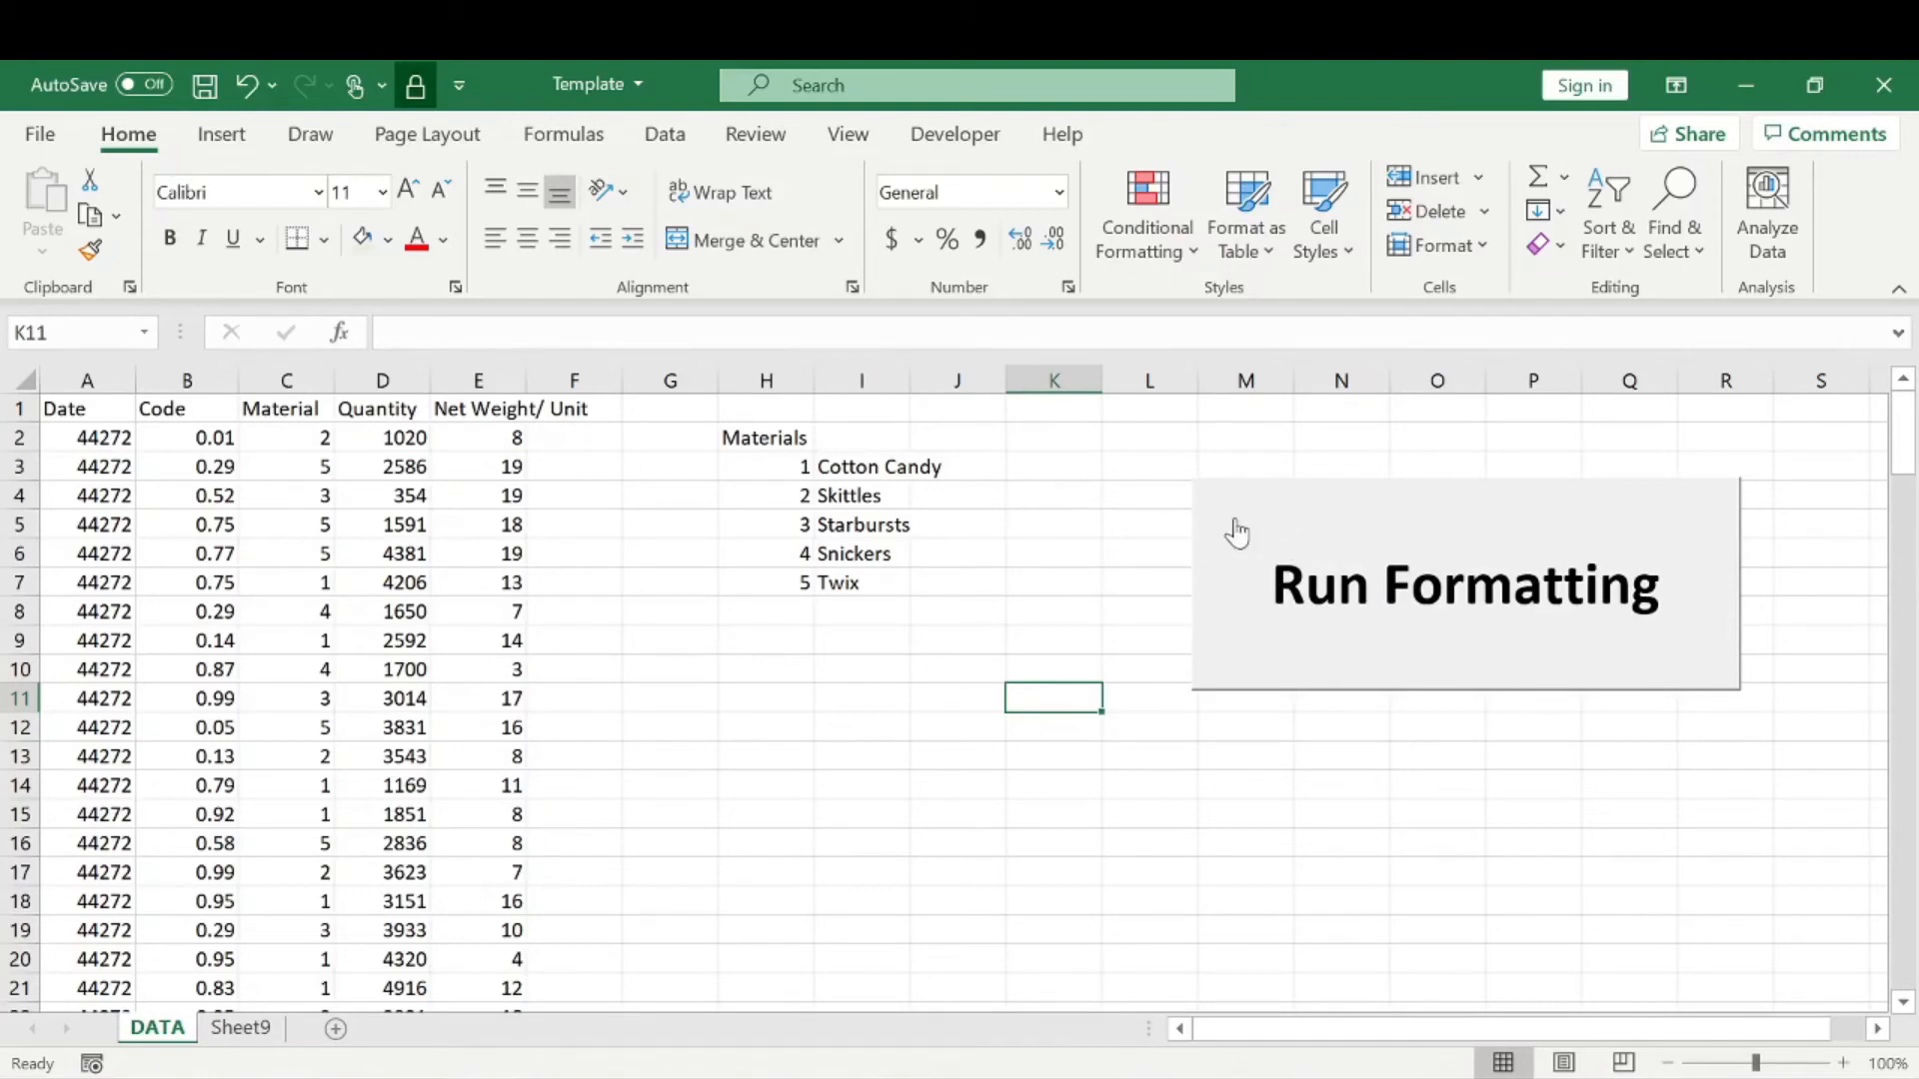
drag(45, 437, 885, 727)
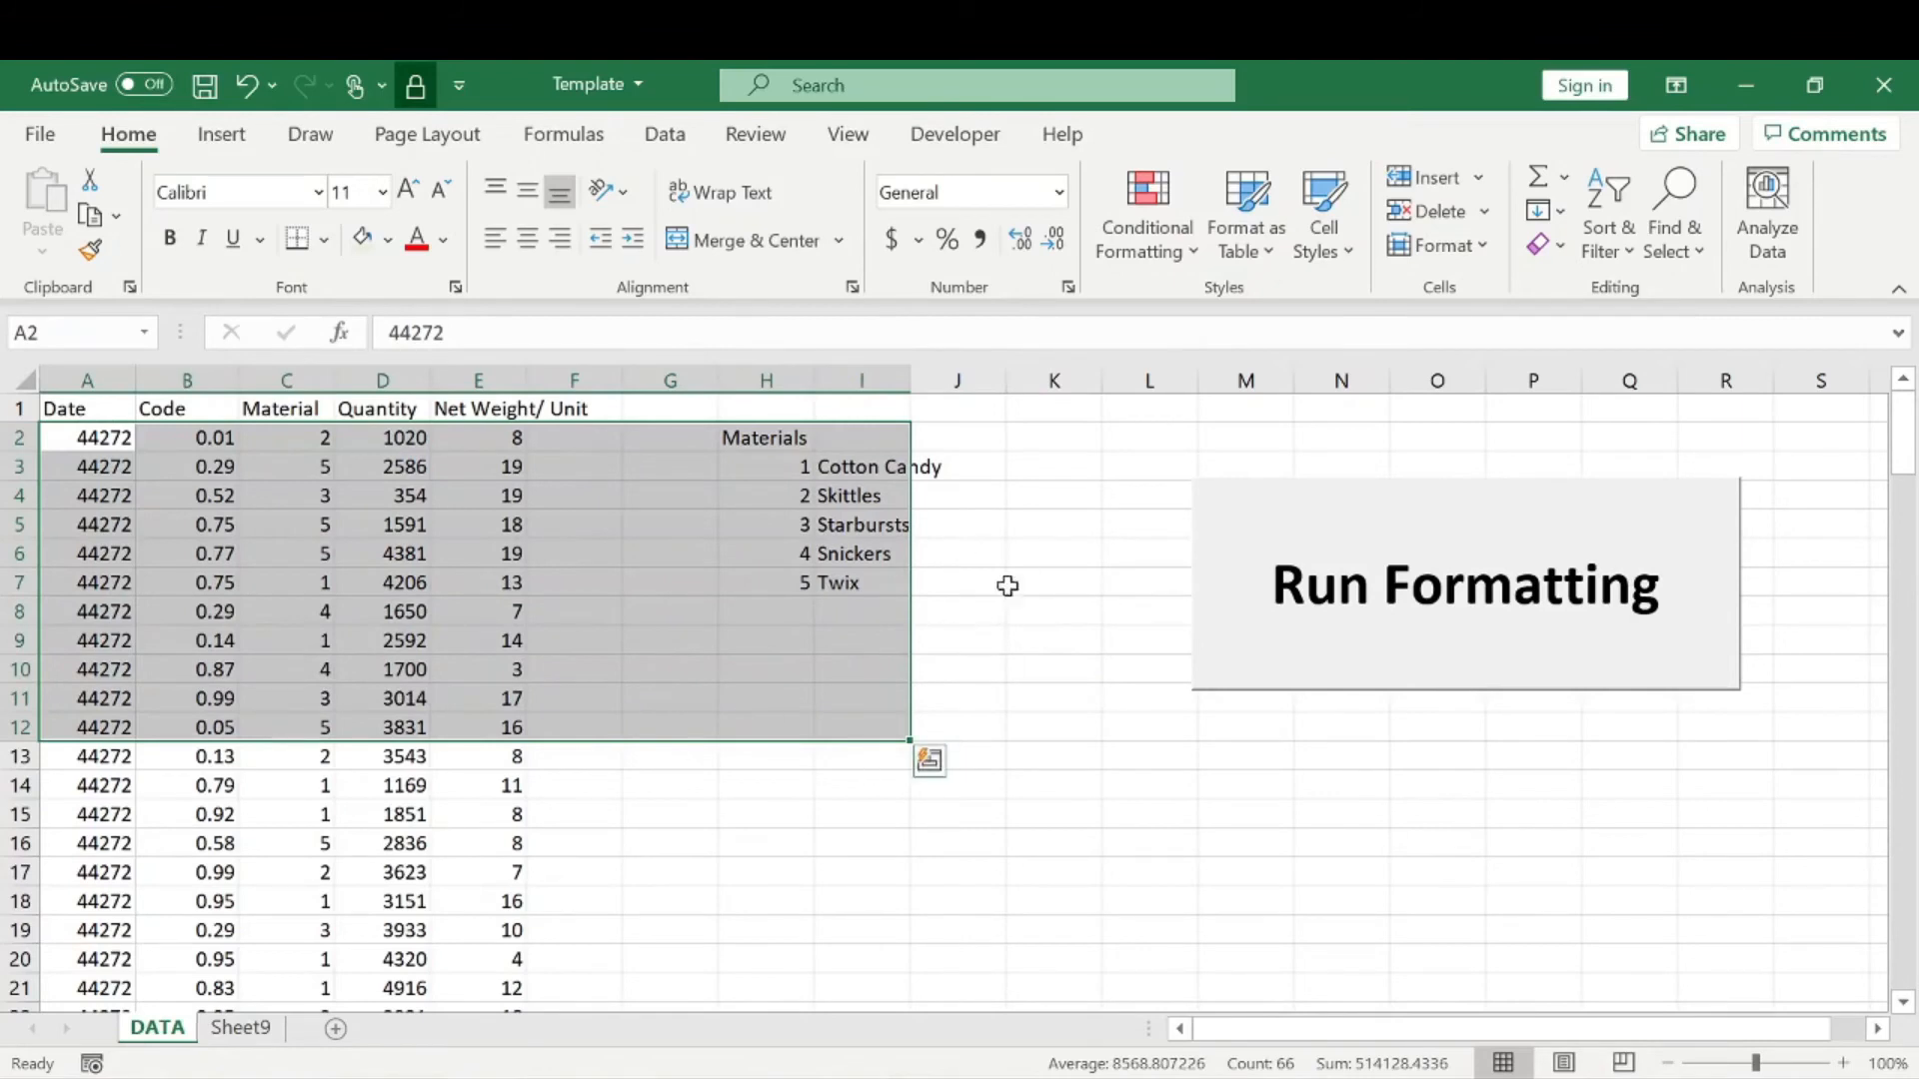
click(1053, 497)
click(767, 756)
click(1170, 665)
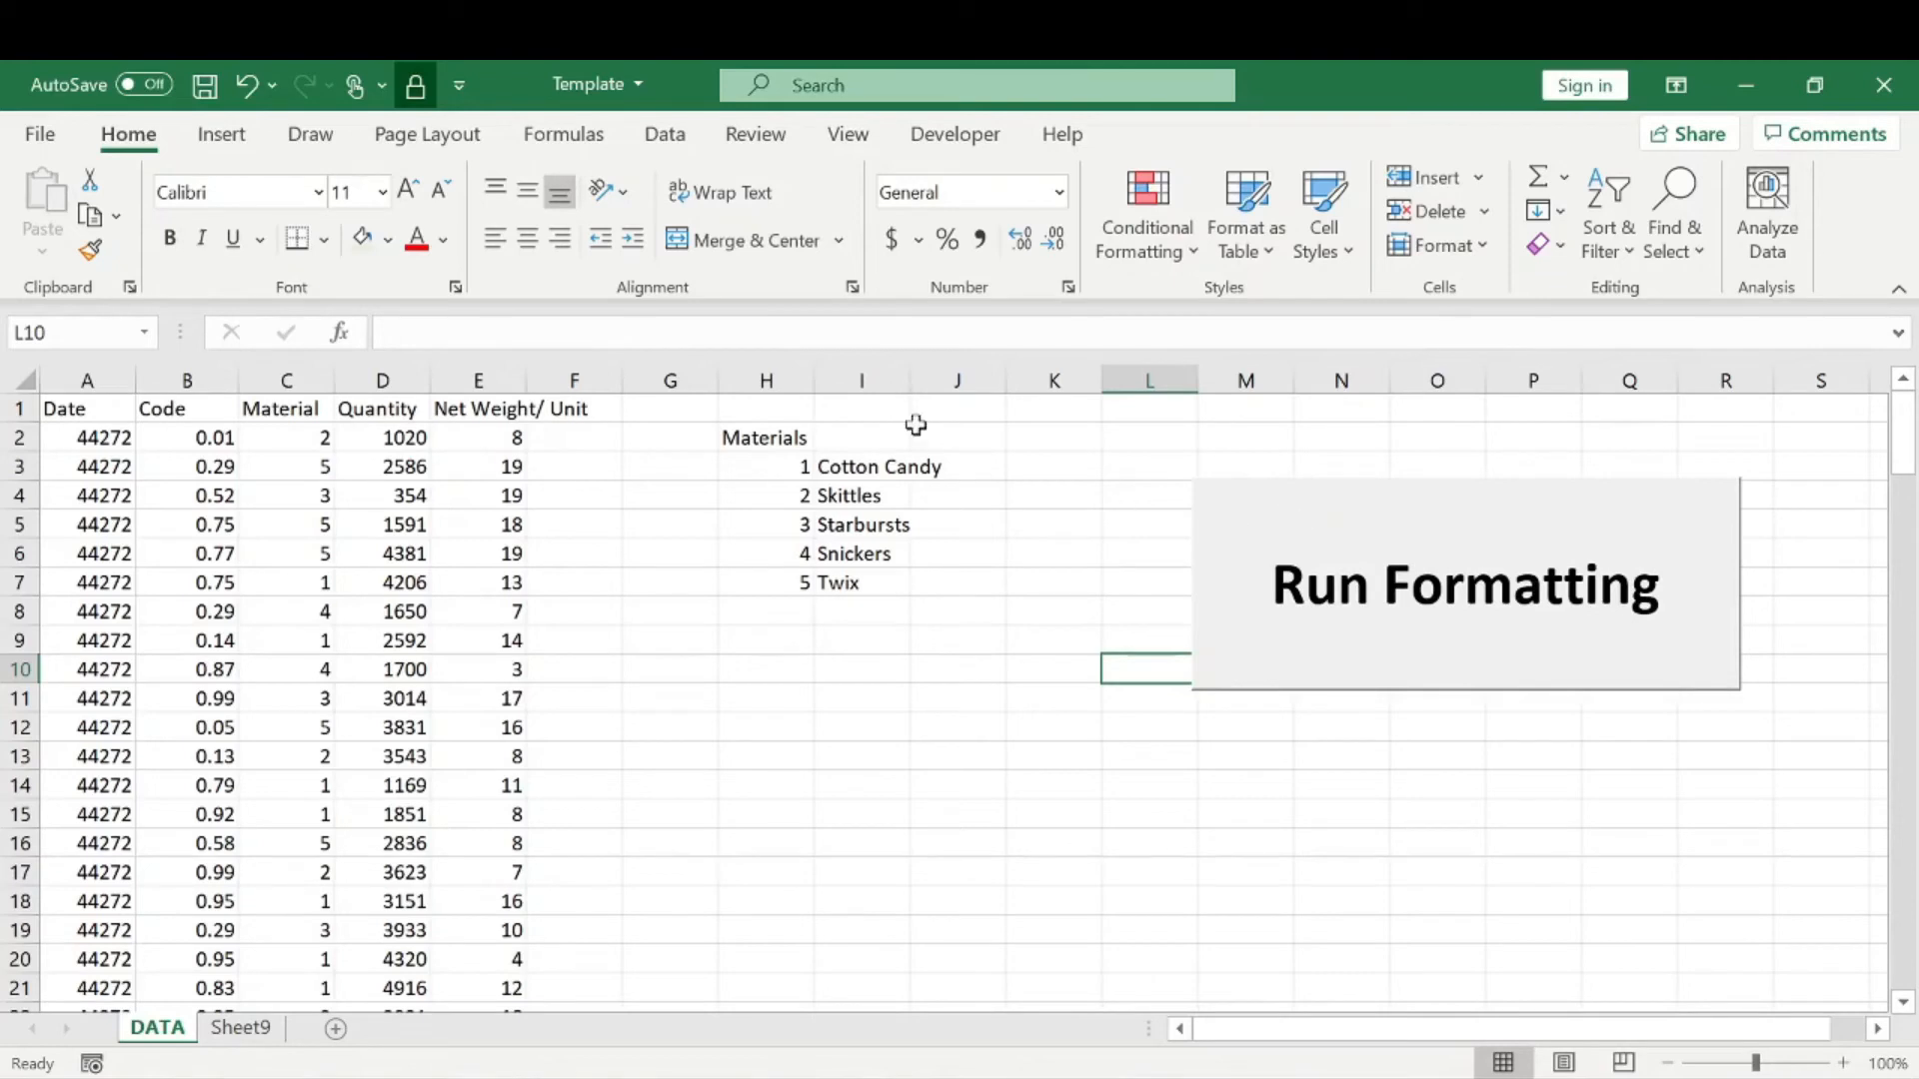
Move the Run Formatting button slightly up and to the right on the sheet, then deselect it.
right_click(1261, 521)
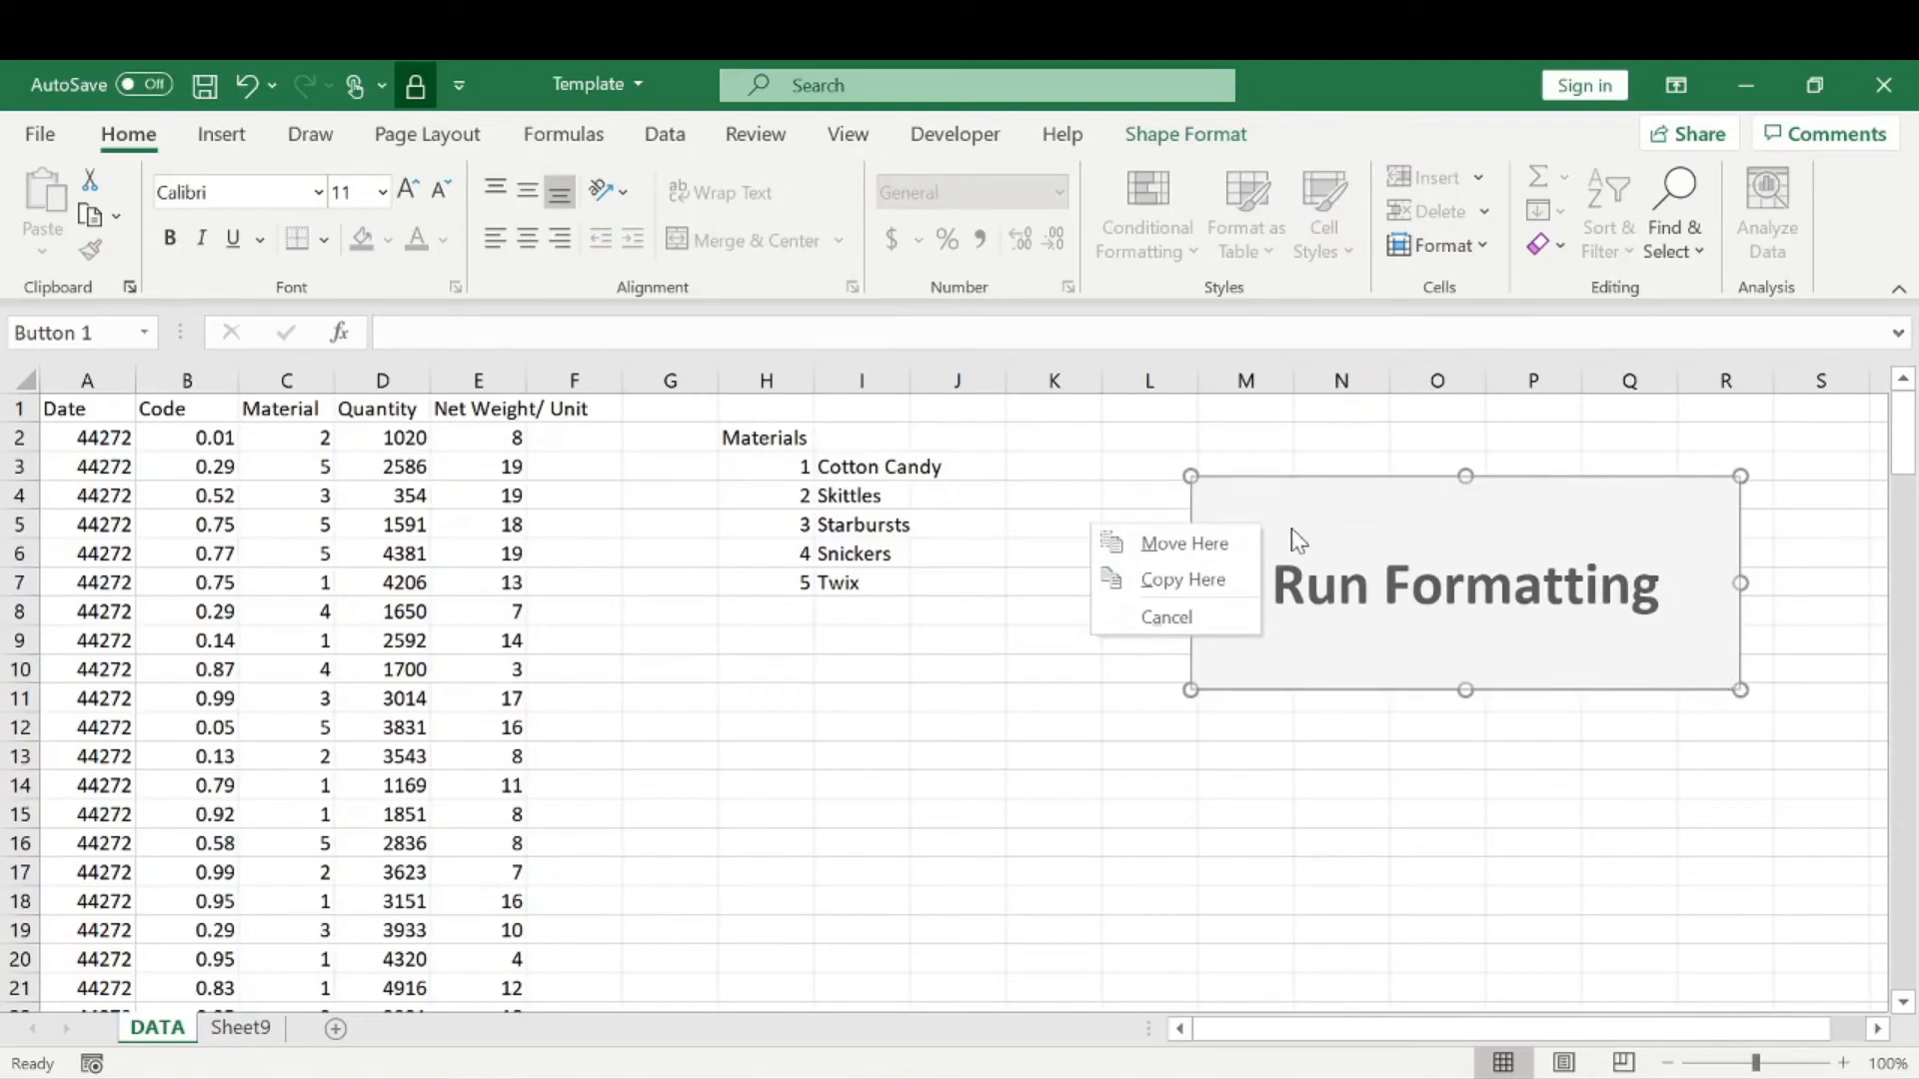
click(1389, 500)
mouse_move(1405, 509)
mouse_down()
mouse_move(1608, 579)
mouse_move(1561, 501)
mouse_move(1288, 465)
mouse_move(1434, 501)
mouse_up()
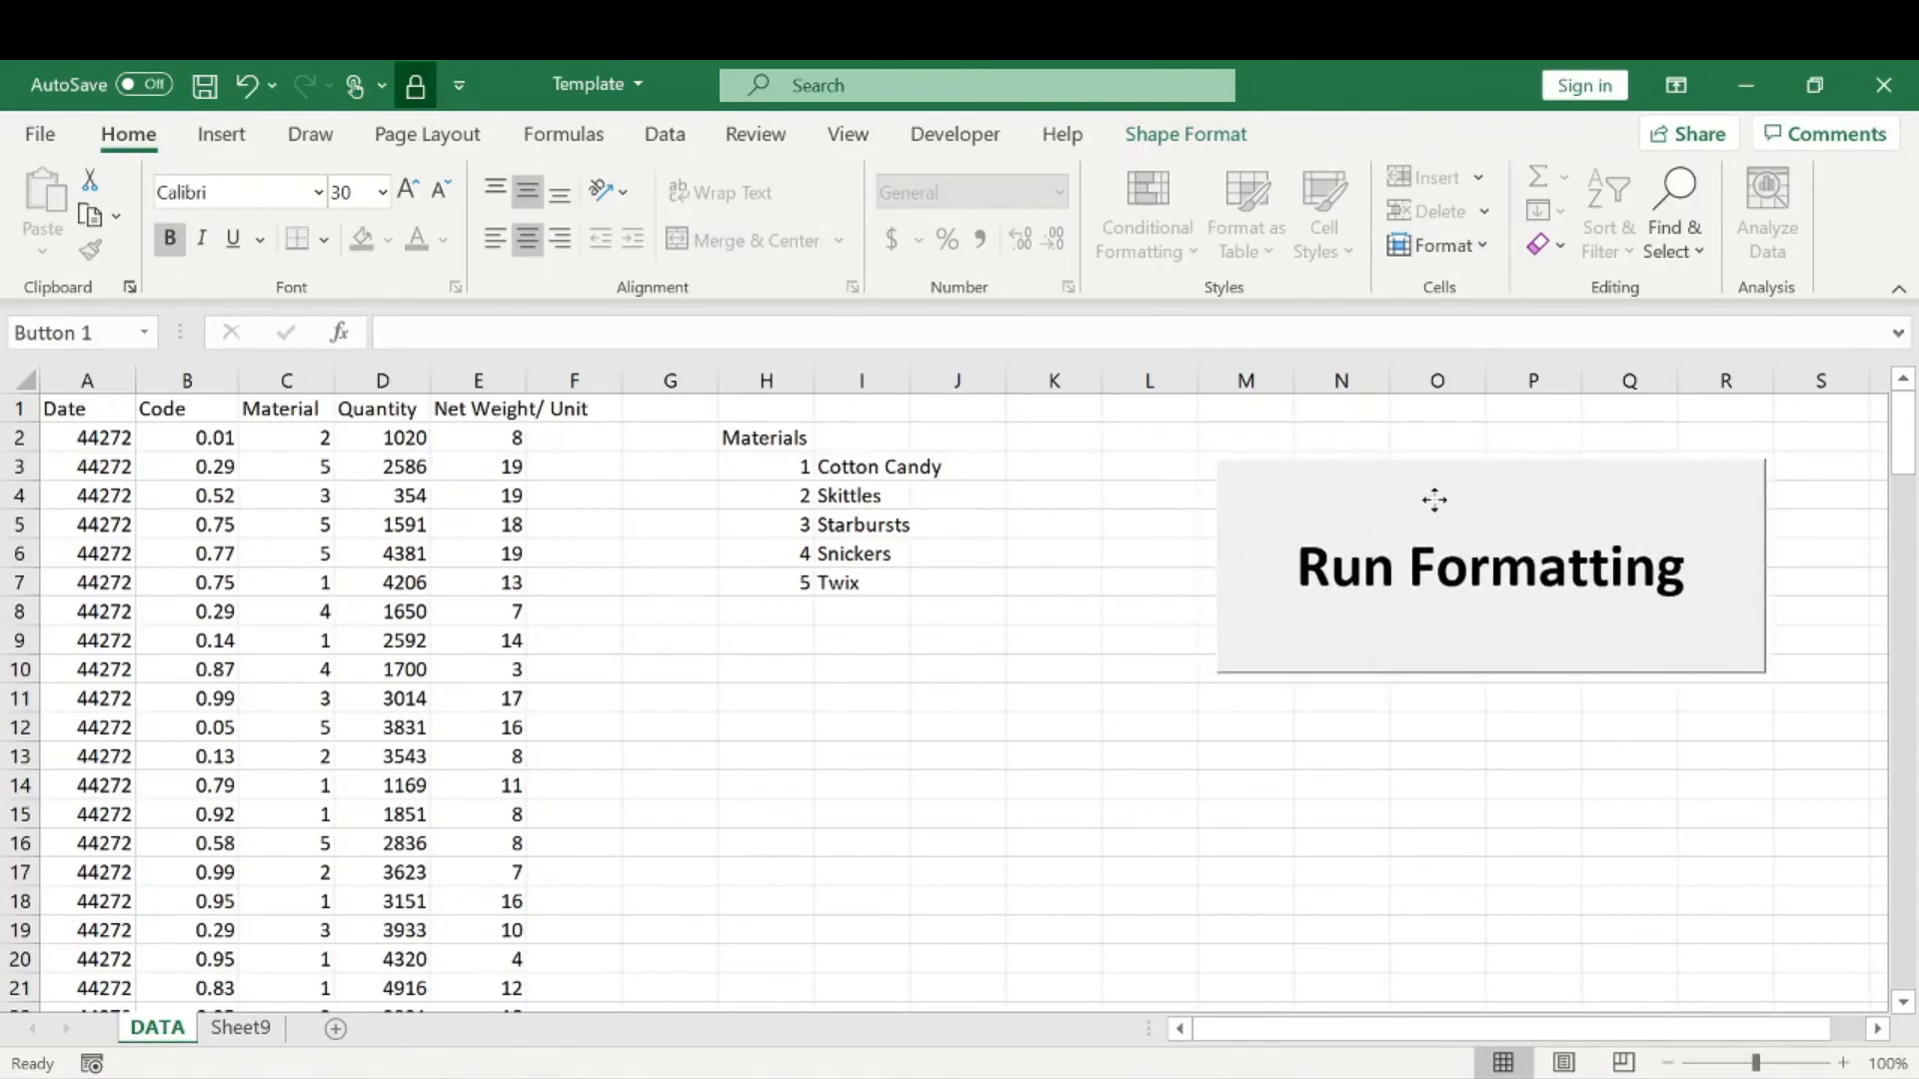
click(1139, 587)
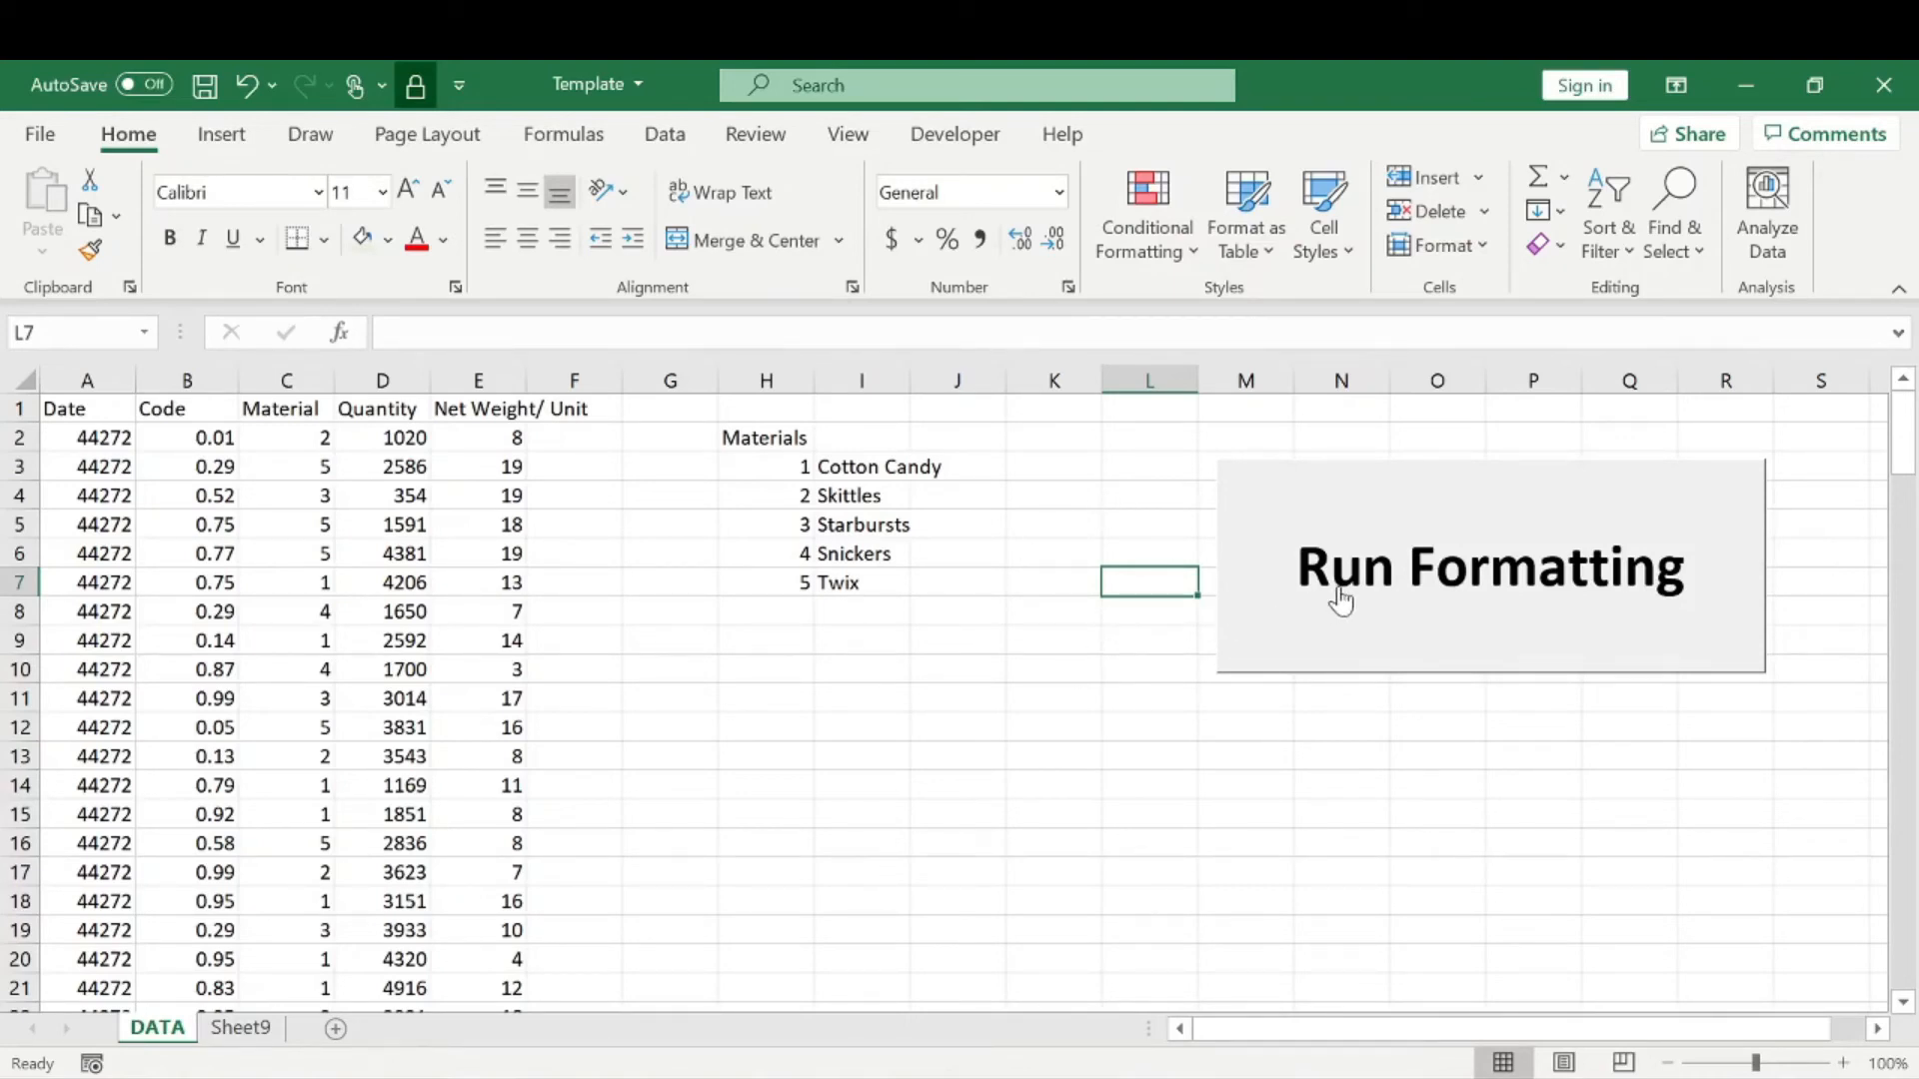
Run the Formatting macro with the Run Formatting button and check the formatted dataset.
click(1139, 692)
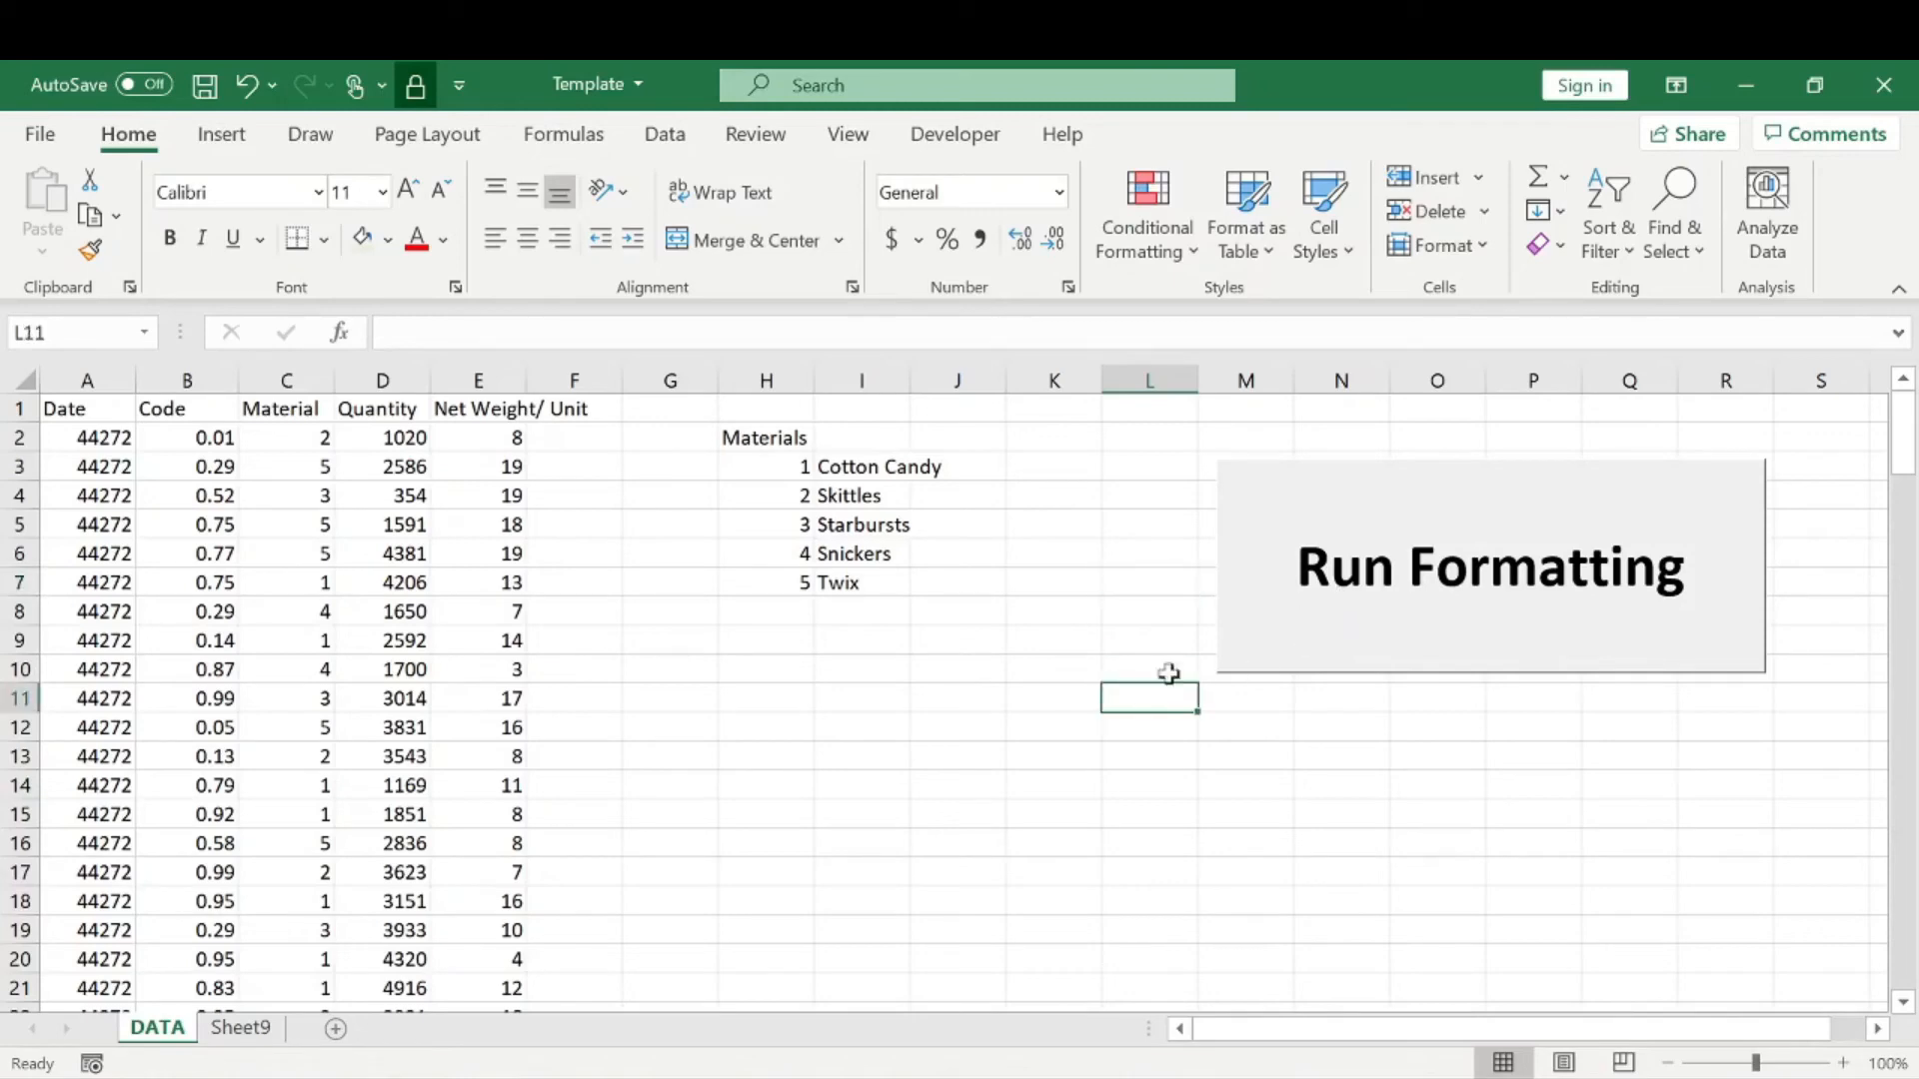
click(1375, 550)
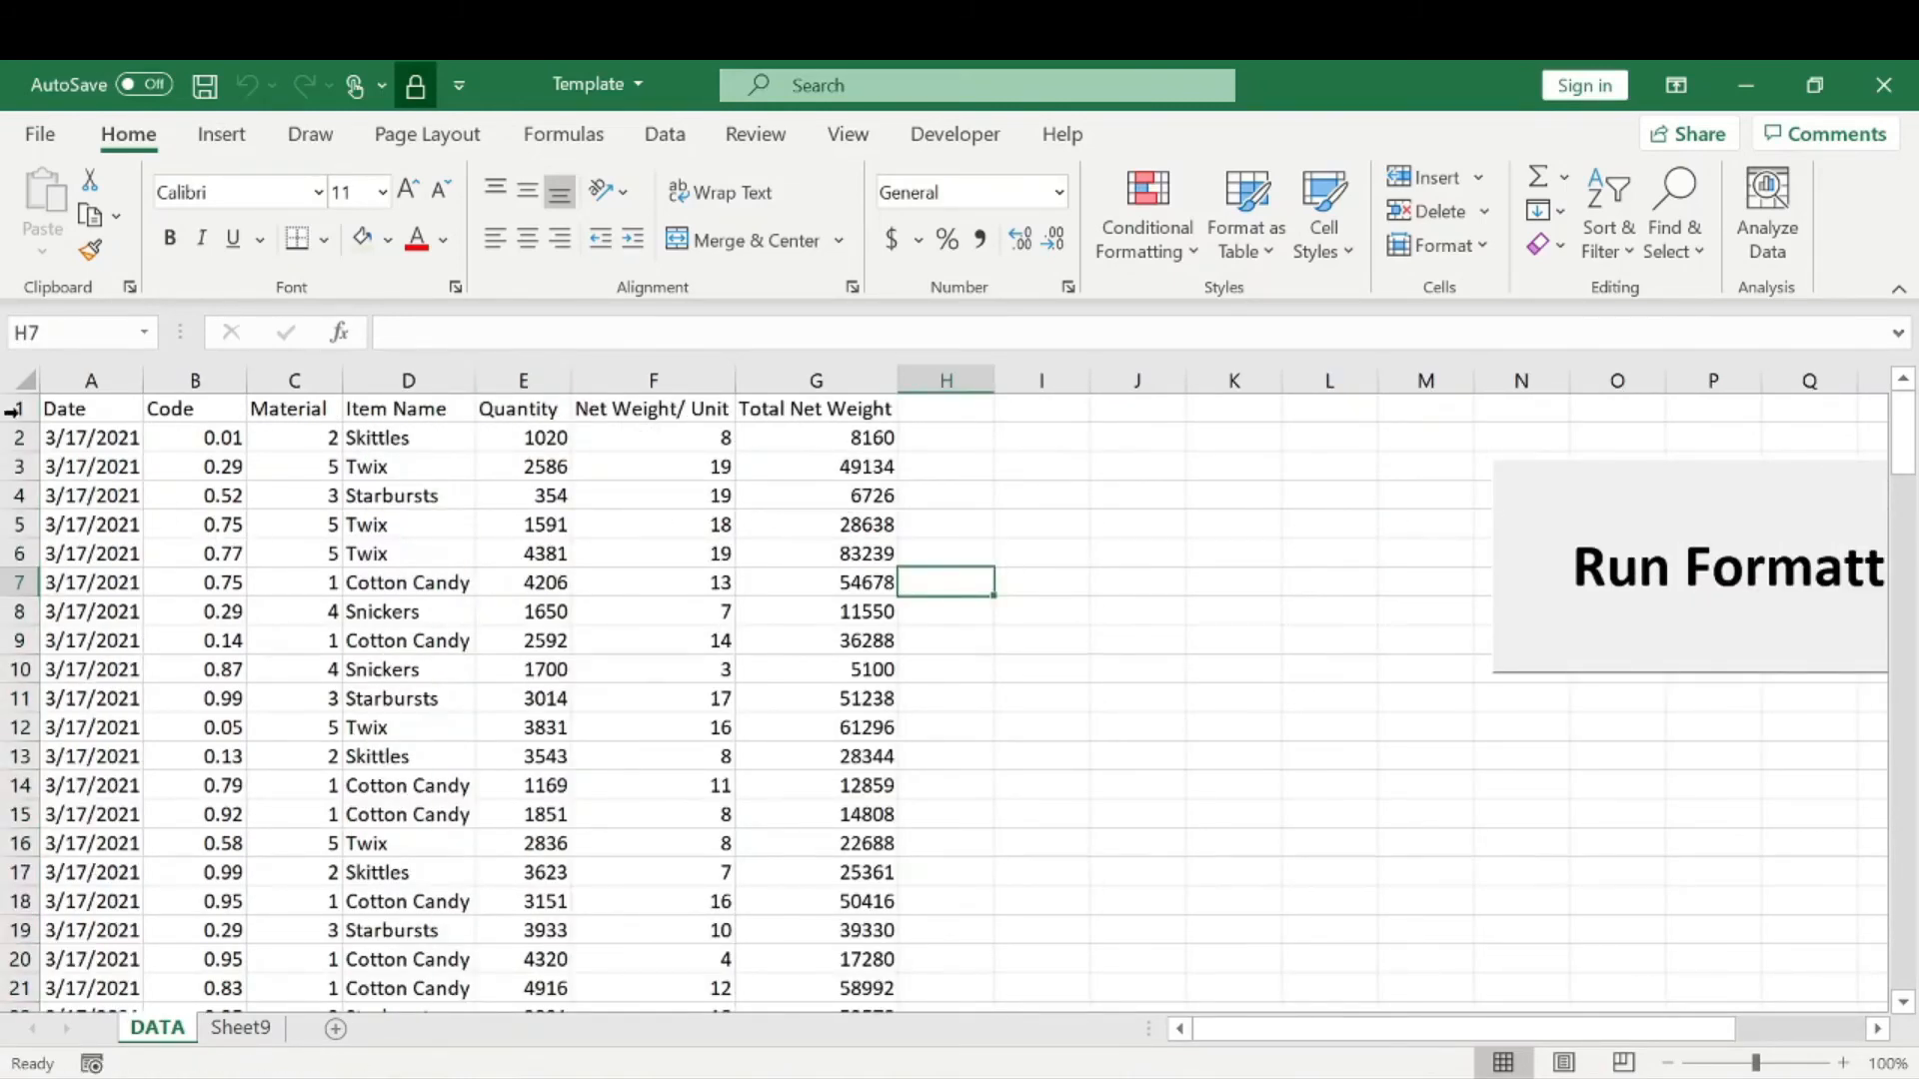
drag(62, 407, 871, 691)
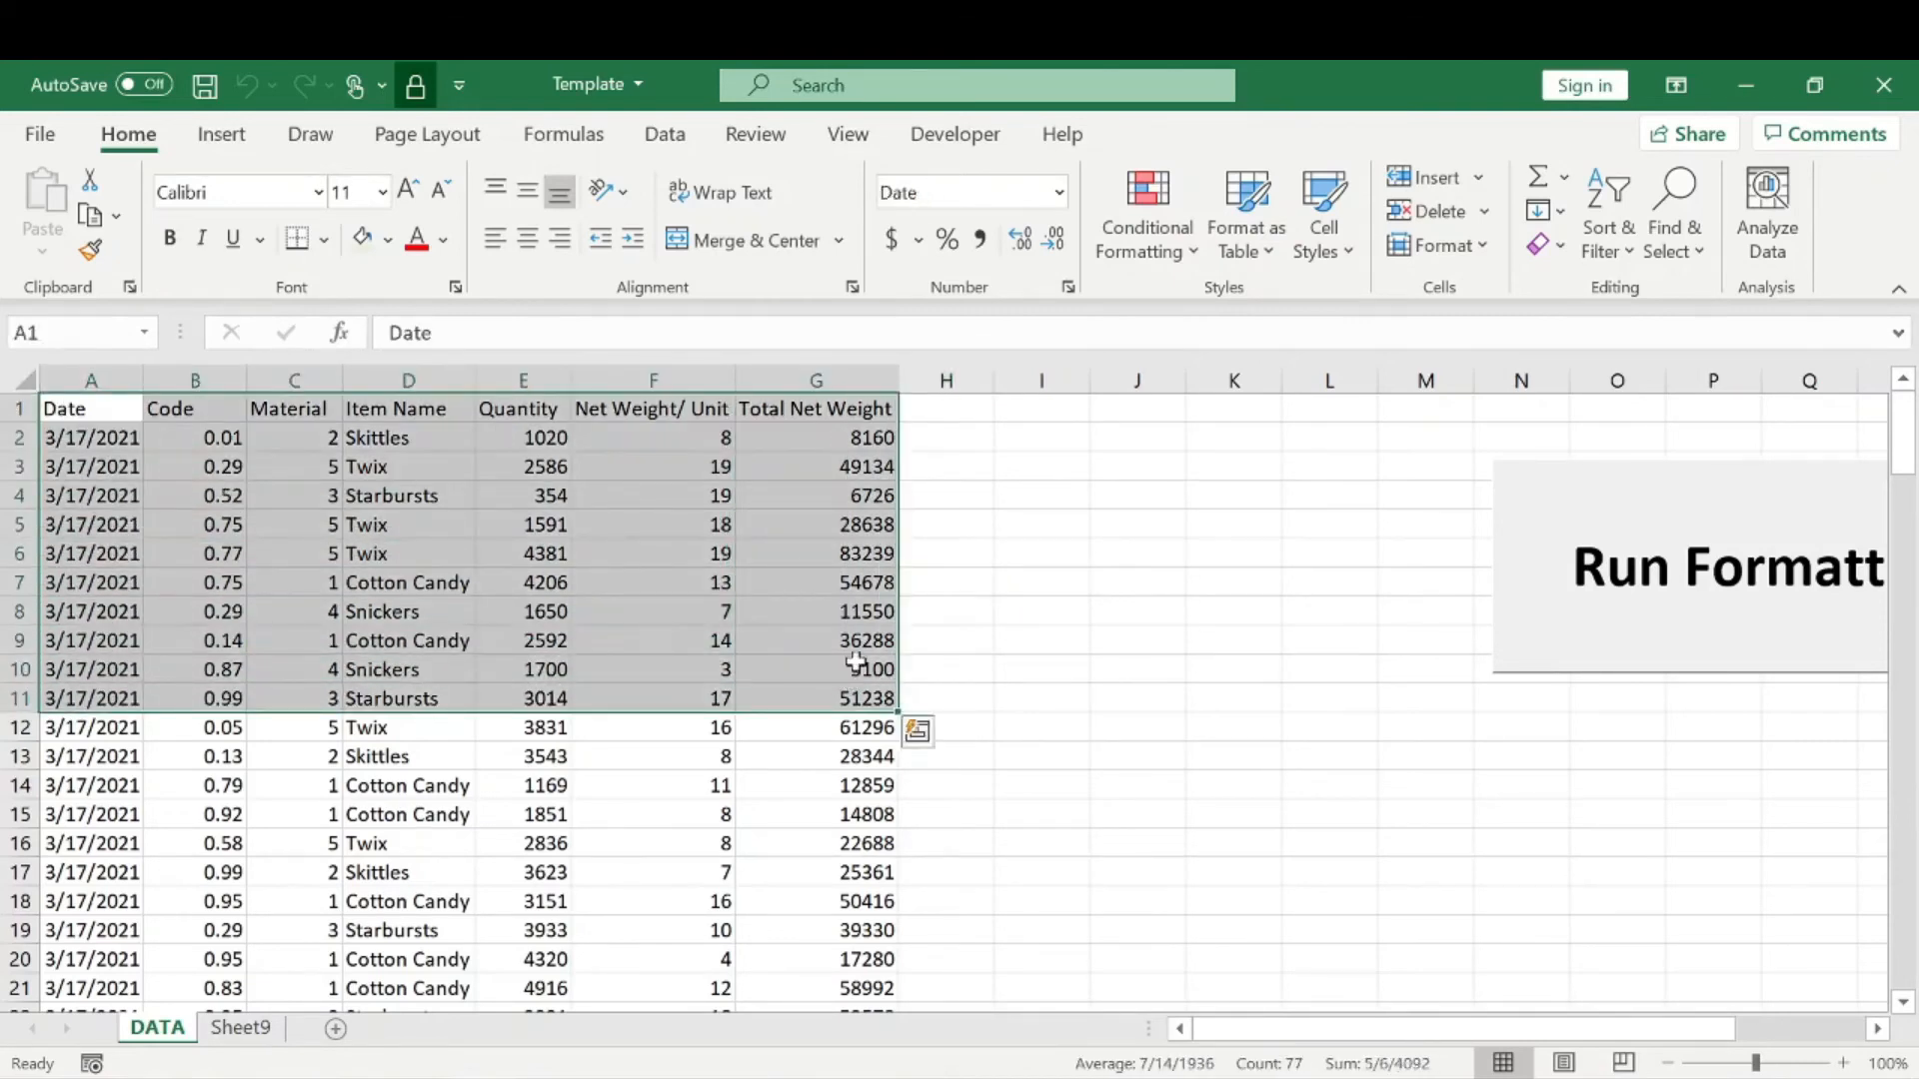
click(1117, 500)
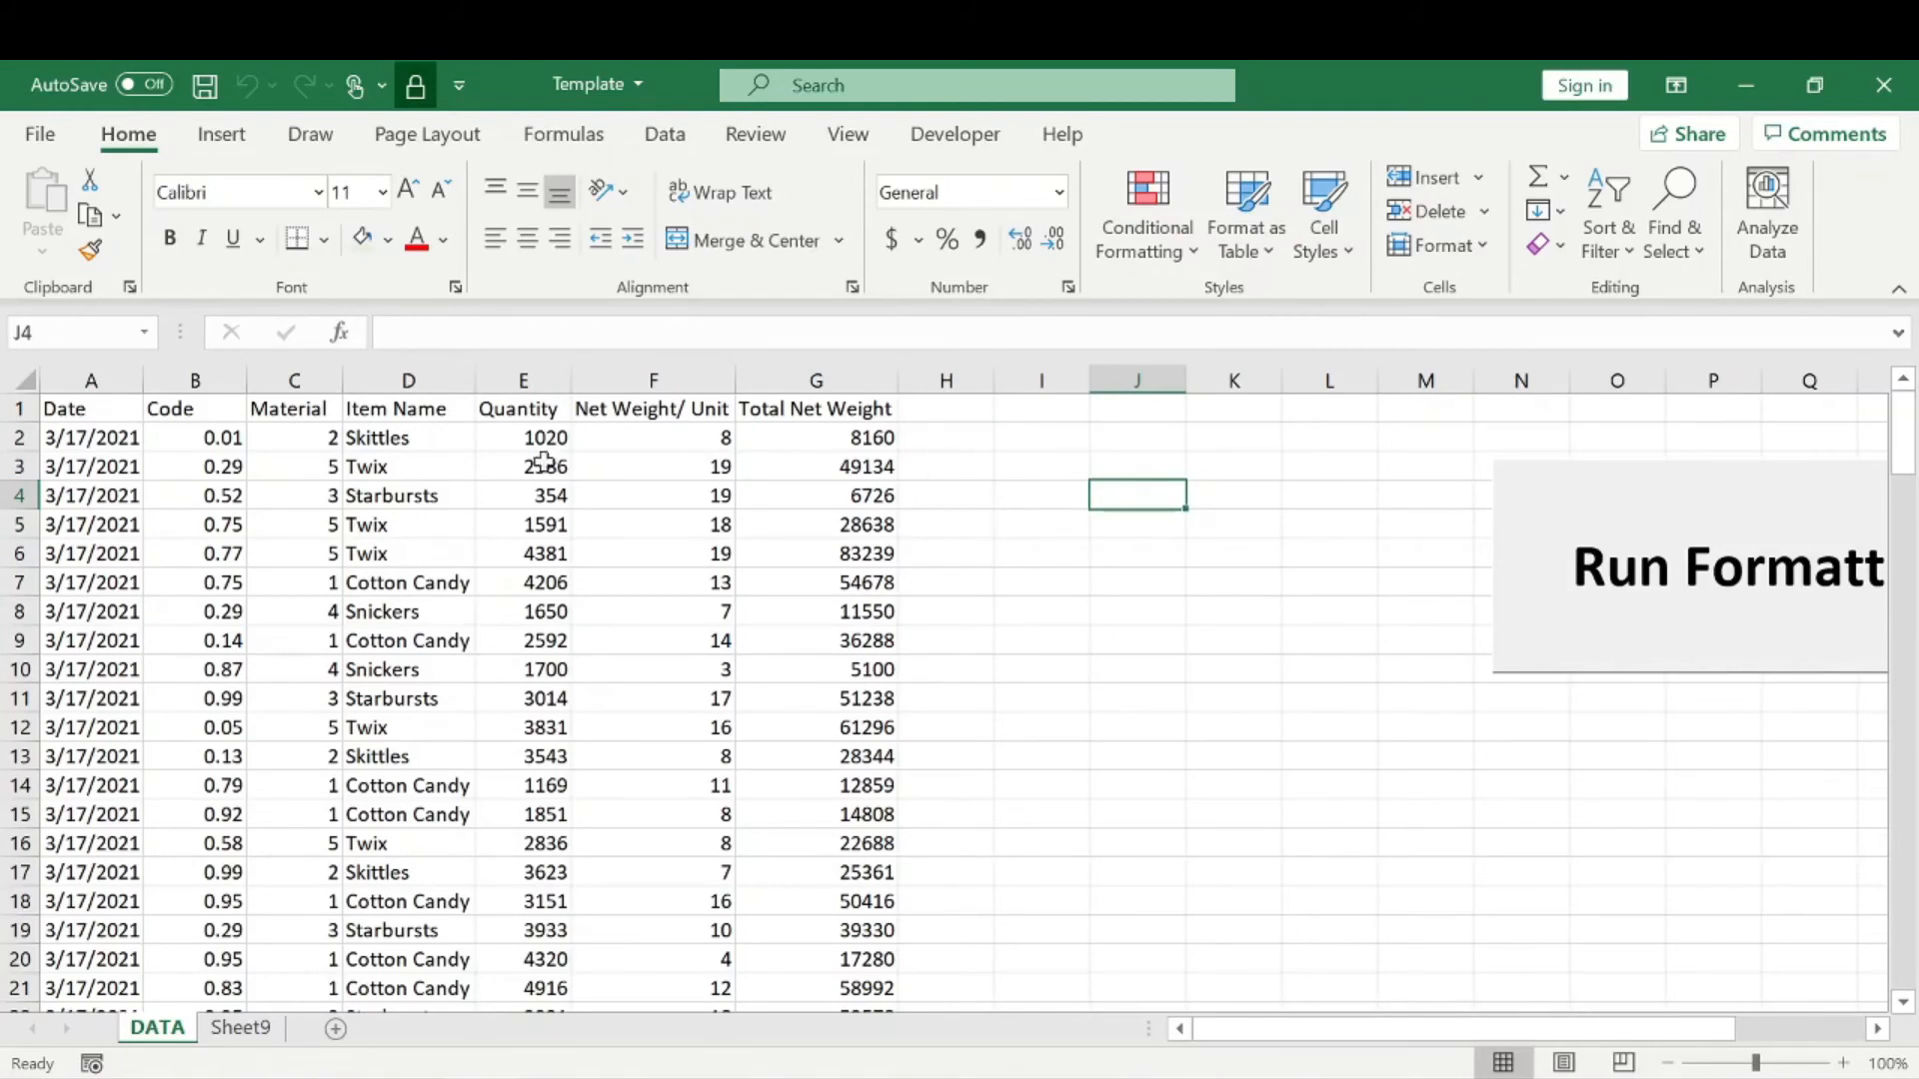
drag(17, 423, 413, 456)
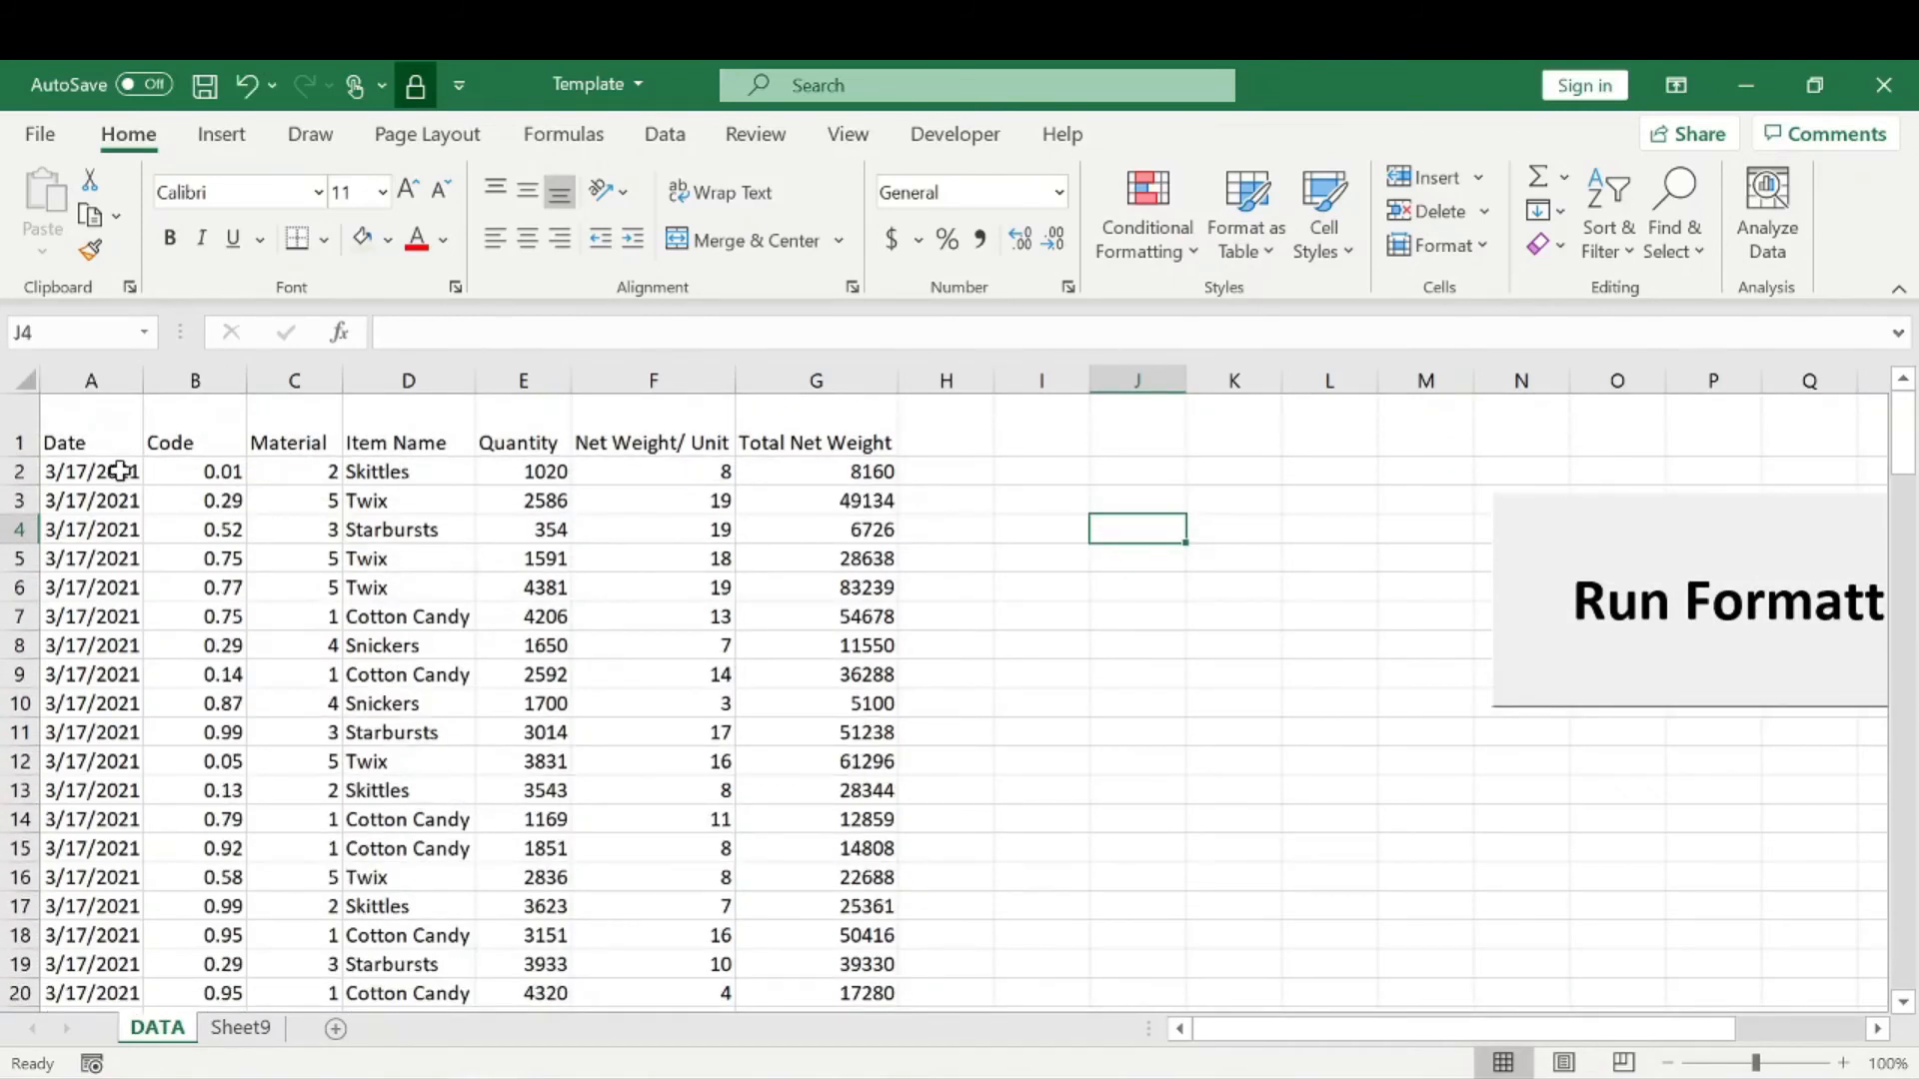
key(ctrl+z)
click(1140, 582)
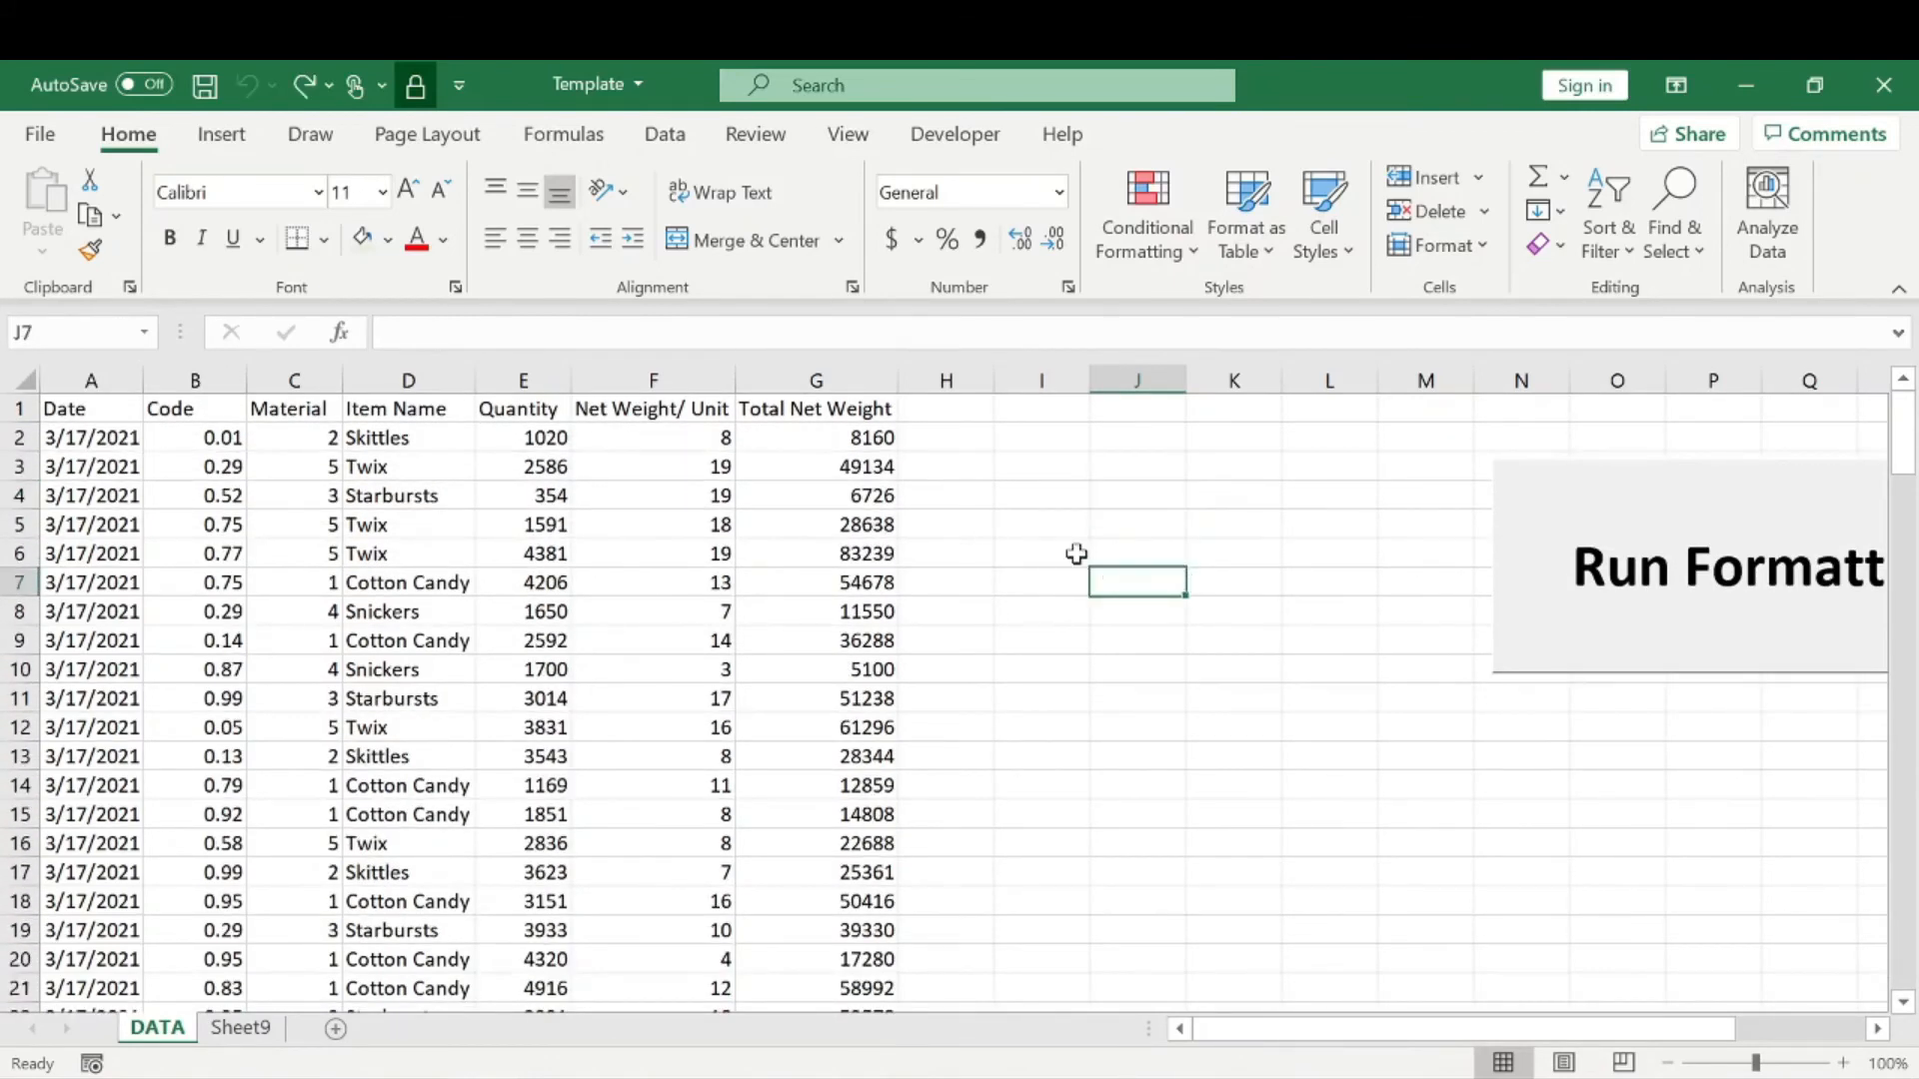
drag(129, 424, 904, 766)
click(1079, 786)
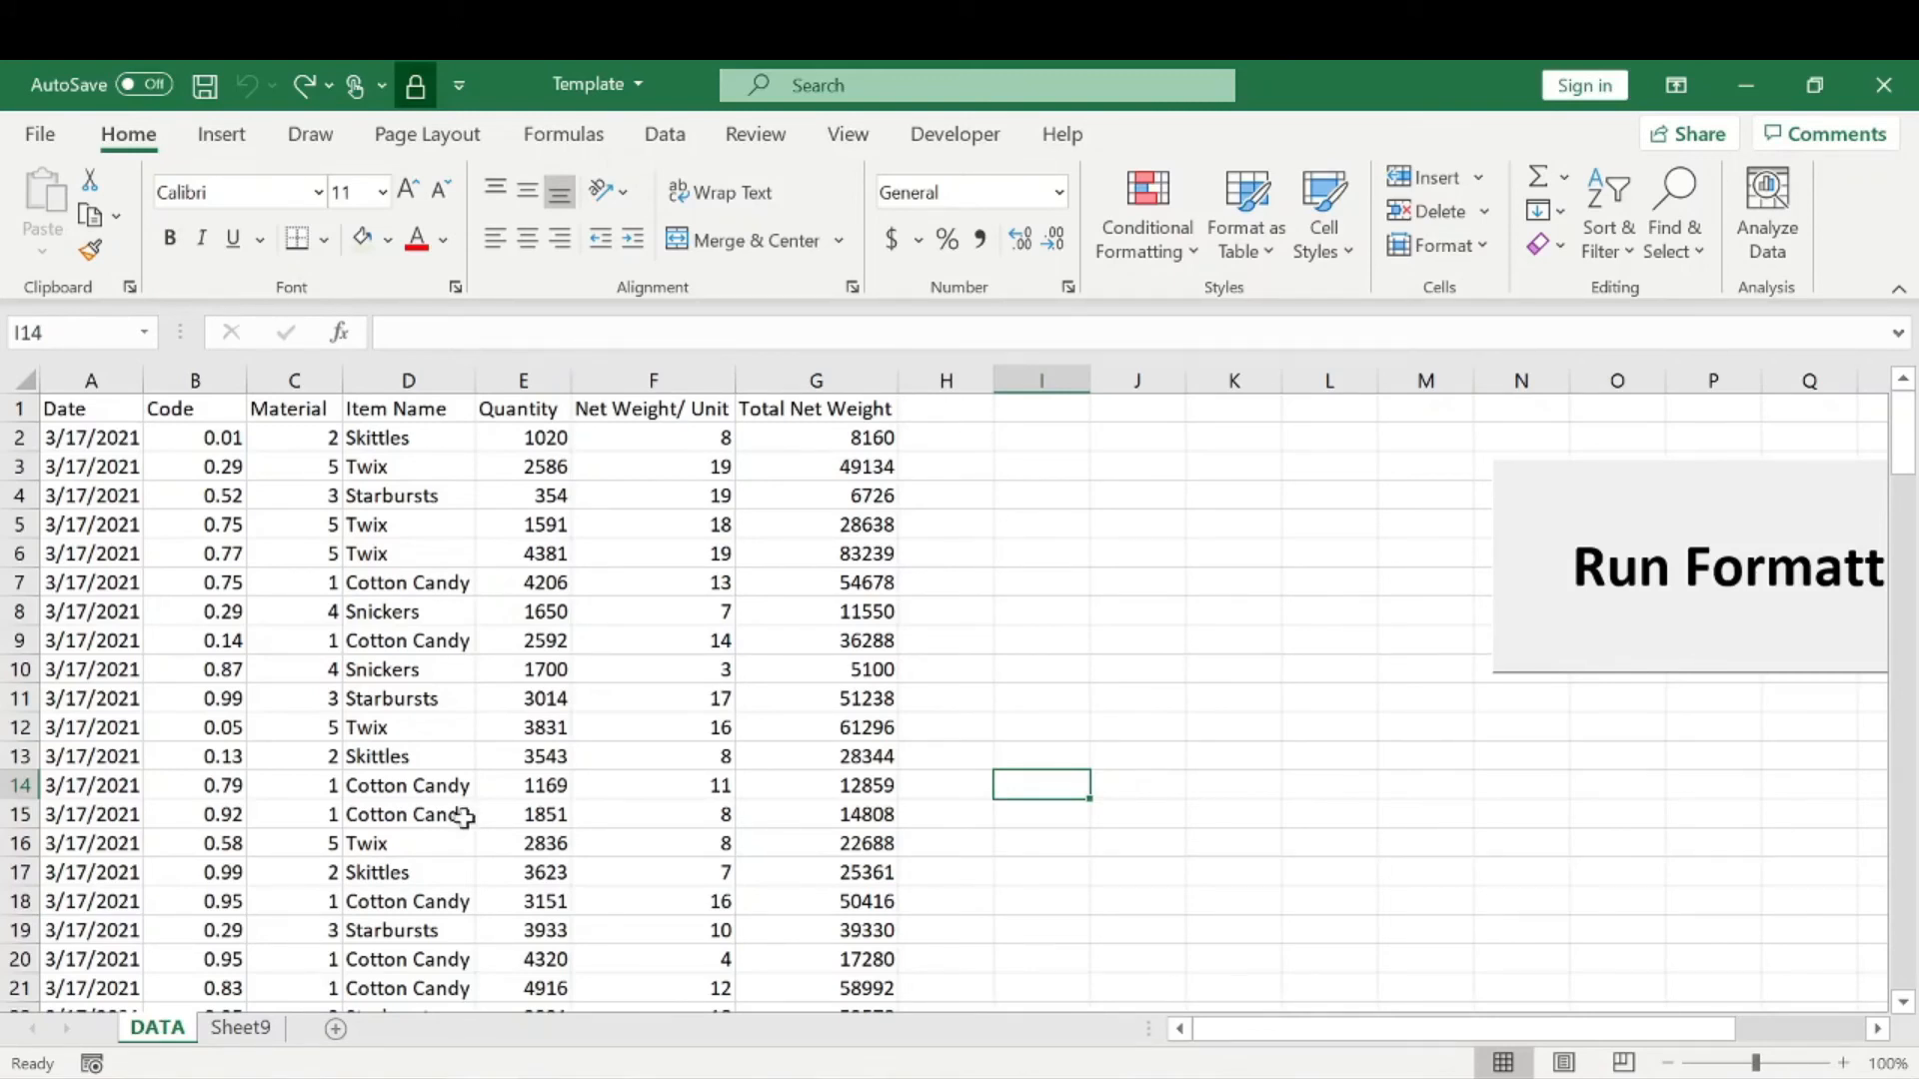
Review the raw data and Materials list on Sheet9, and return to the formatted data on the DATA sheet.
click(240, 1028)
drag(123, 410, 840, 686)
click(647, 603)
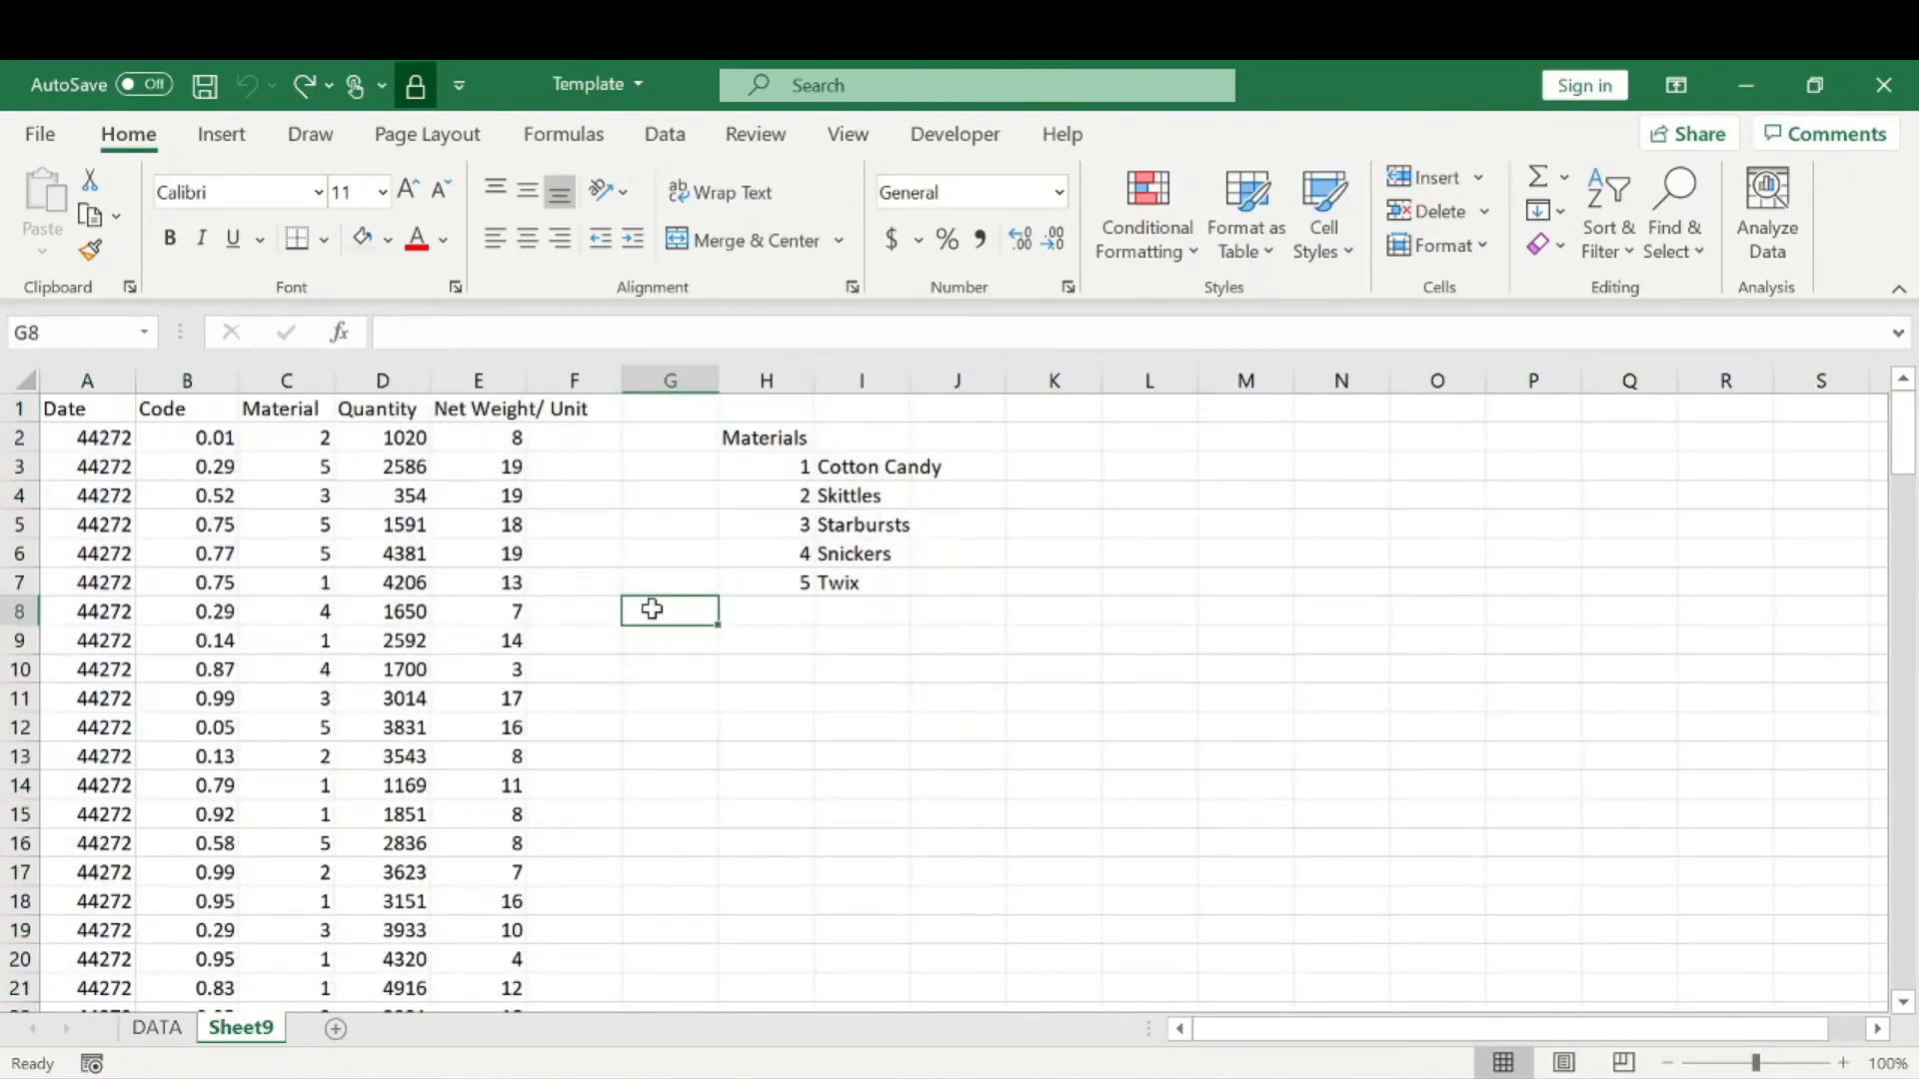
click(168, 1035)
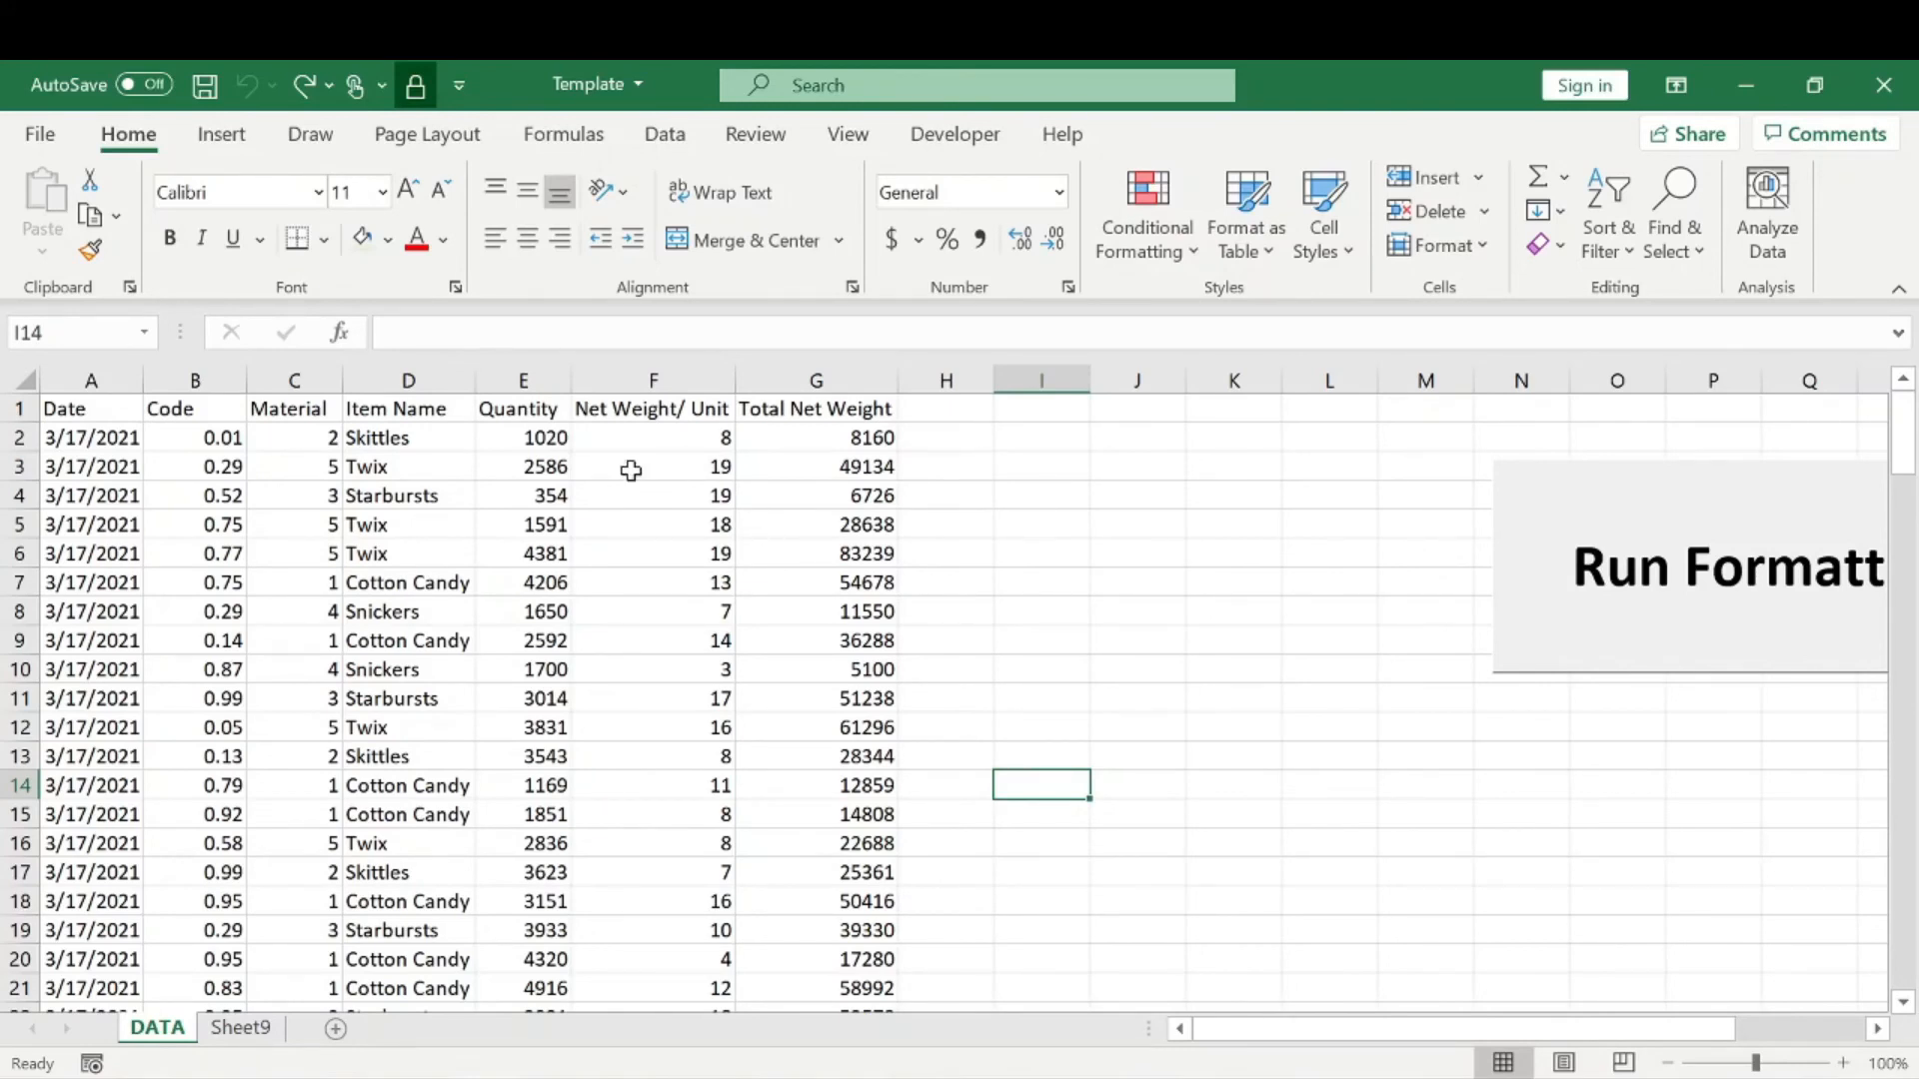
Move the Run Formatting button left on the DATA sheet, closer to the dataset, and deselect it.
right_click(1460, 469)
key(Escape)
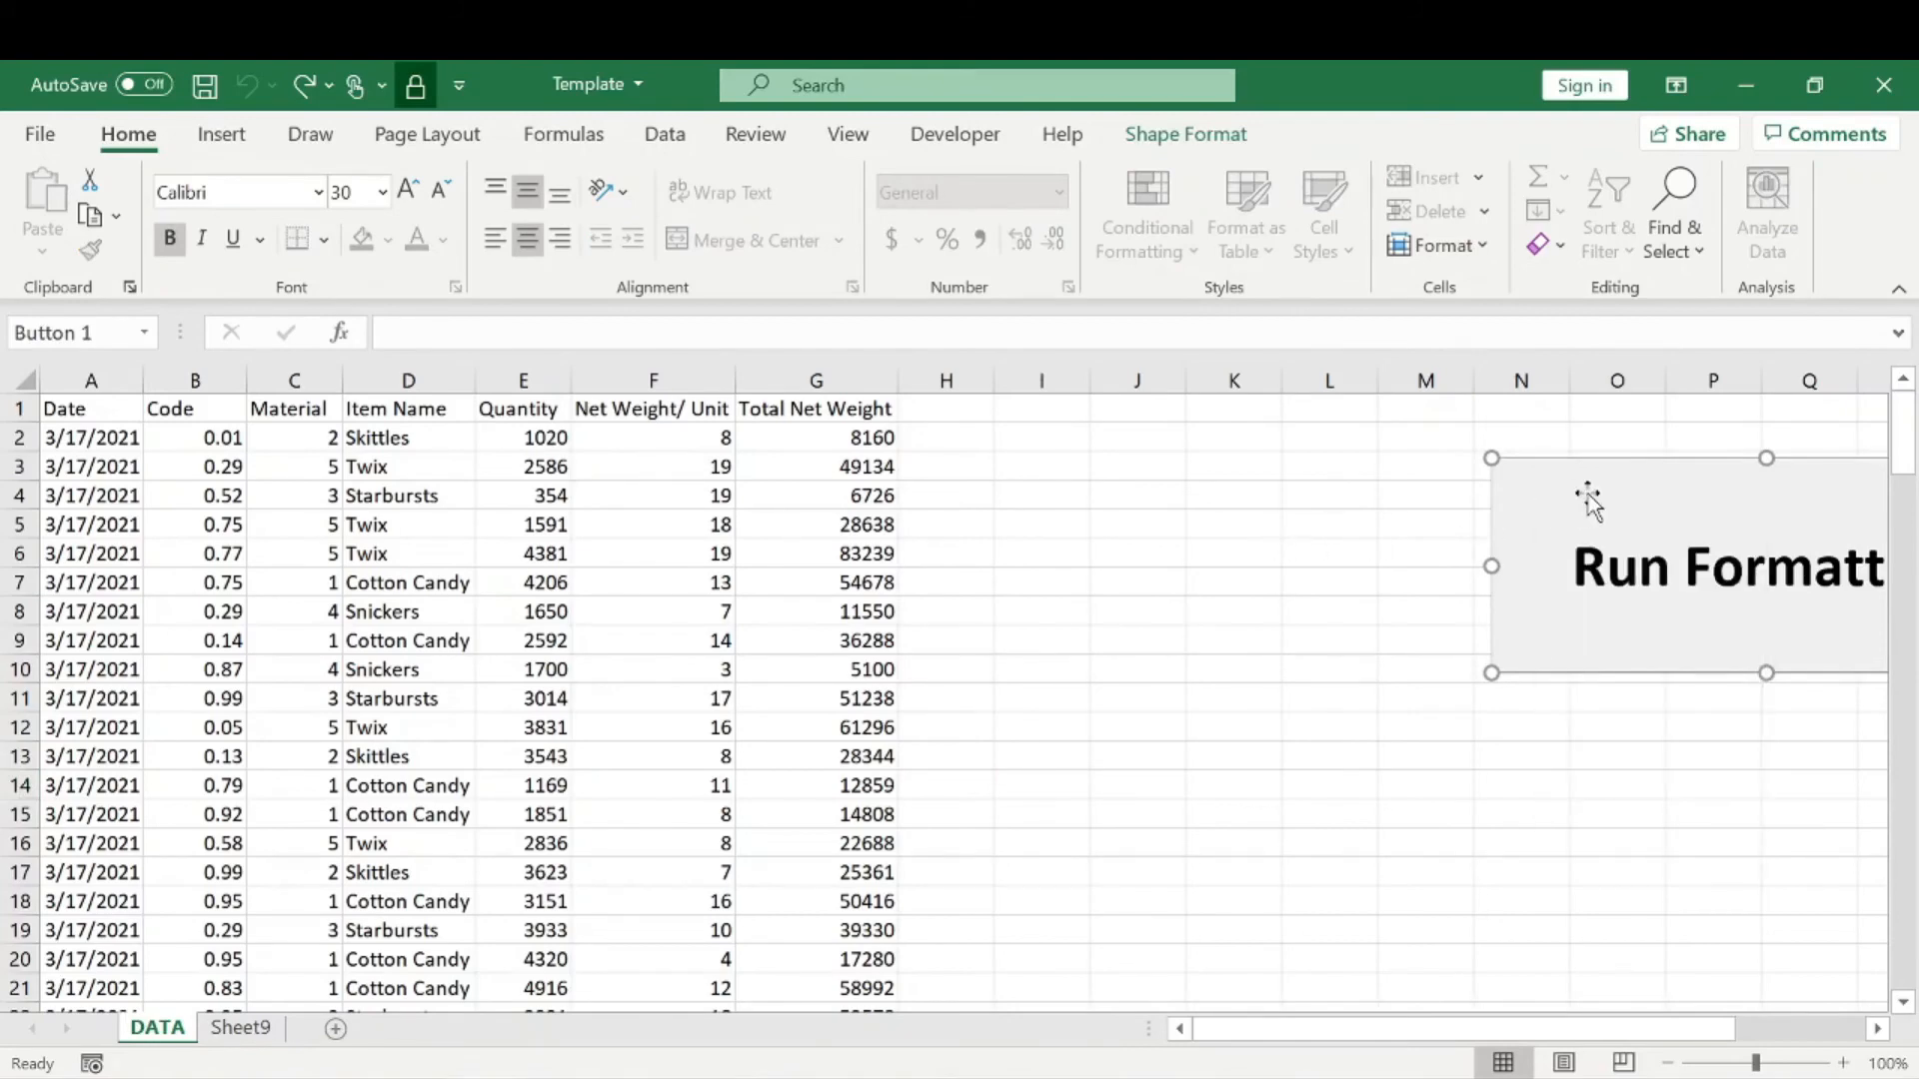
drag(1585, 501, 1340, 482)
click(1141, 496)
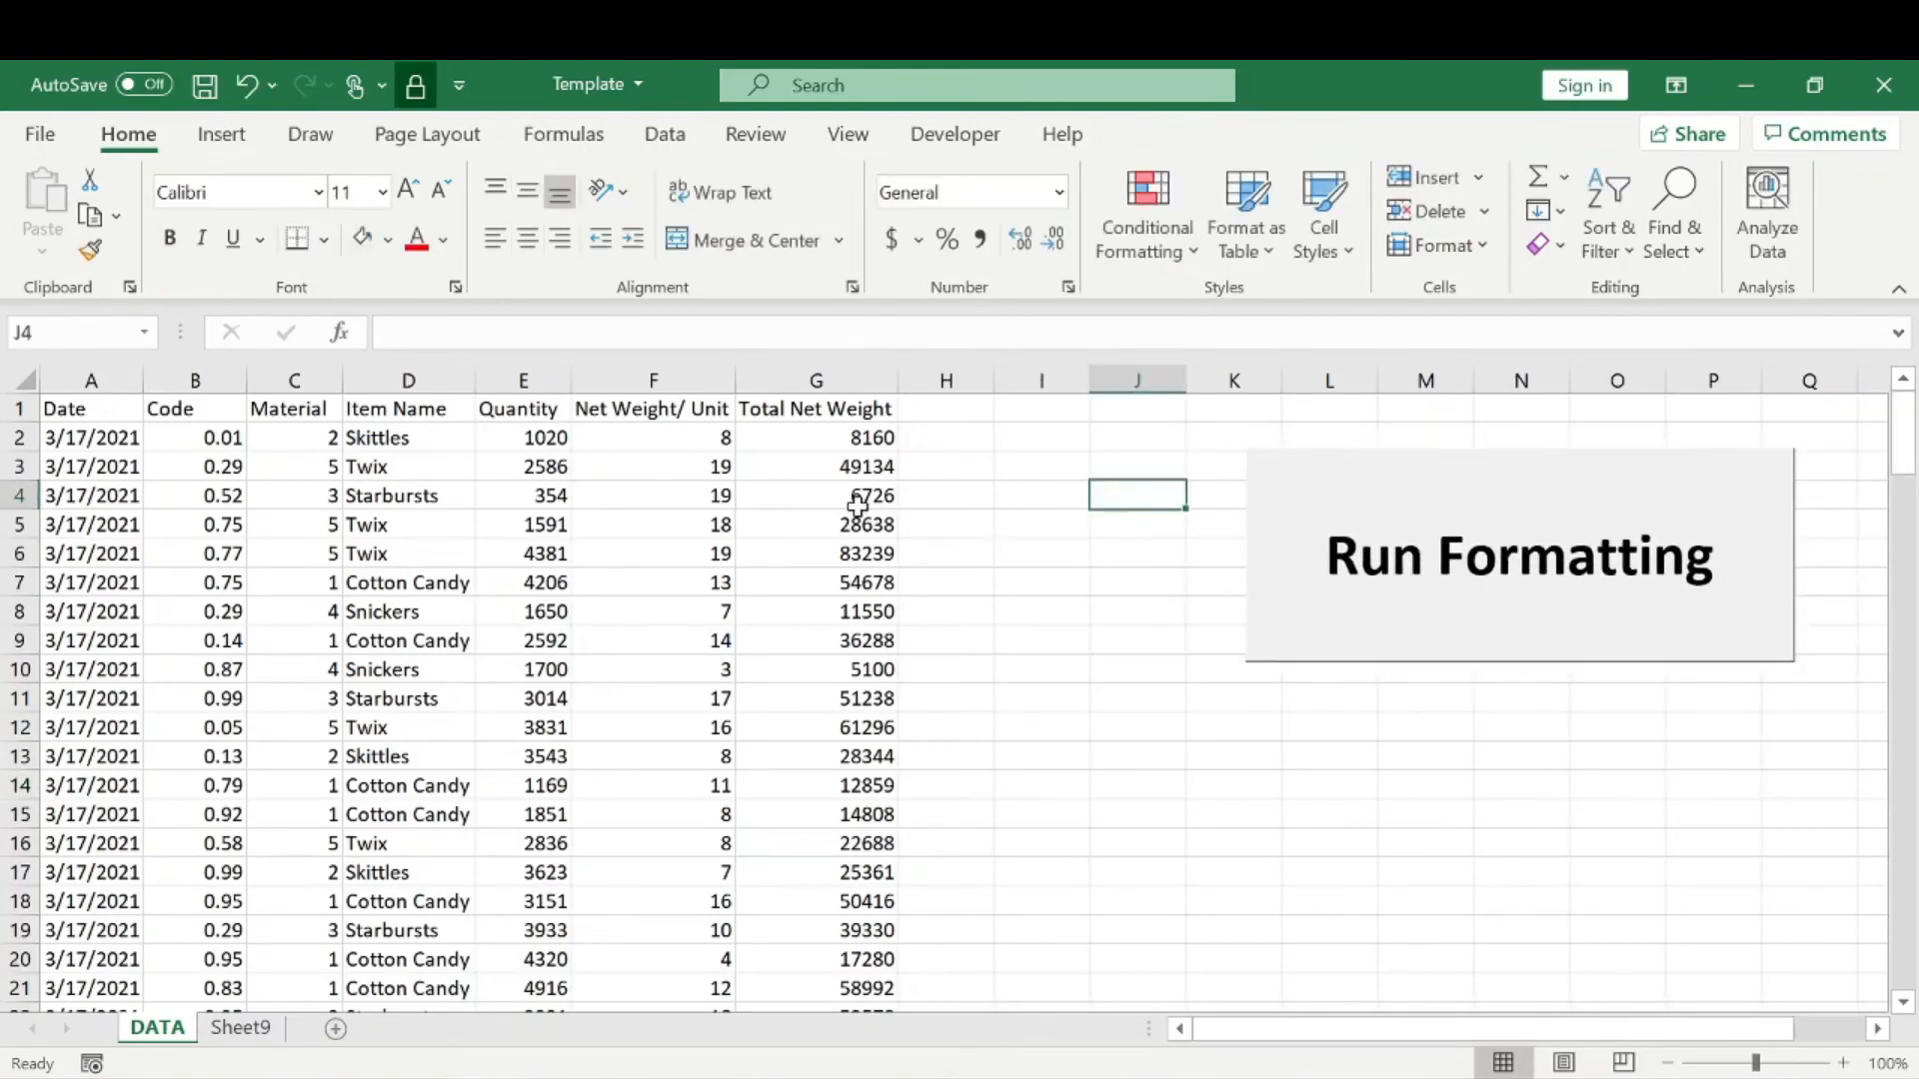
Clear the contents of all cells on the DATA sheet, keeping the Run Formatting button.
click(25, 380)
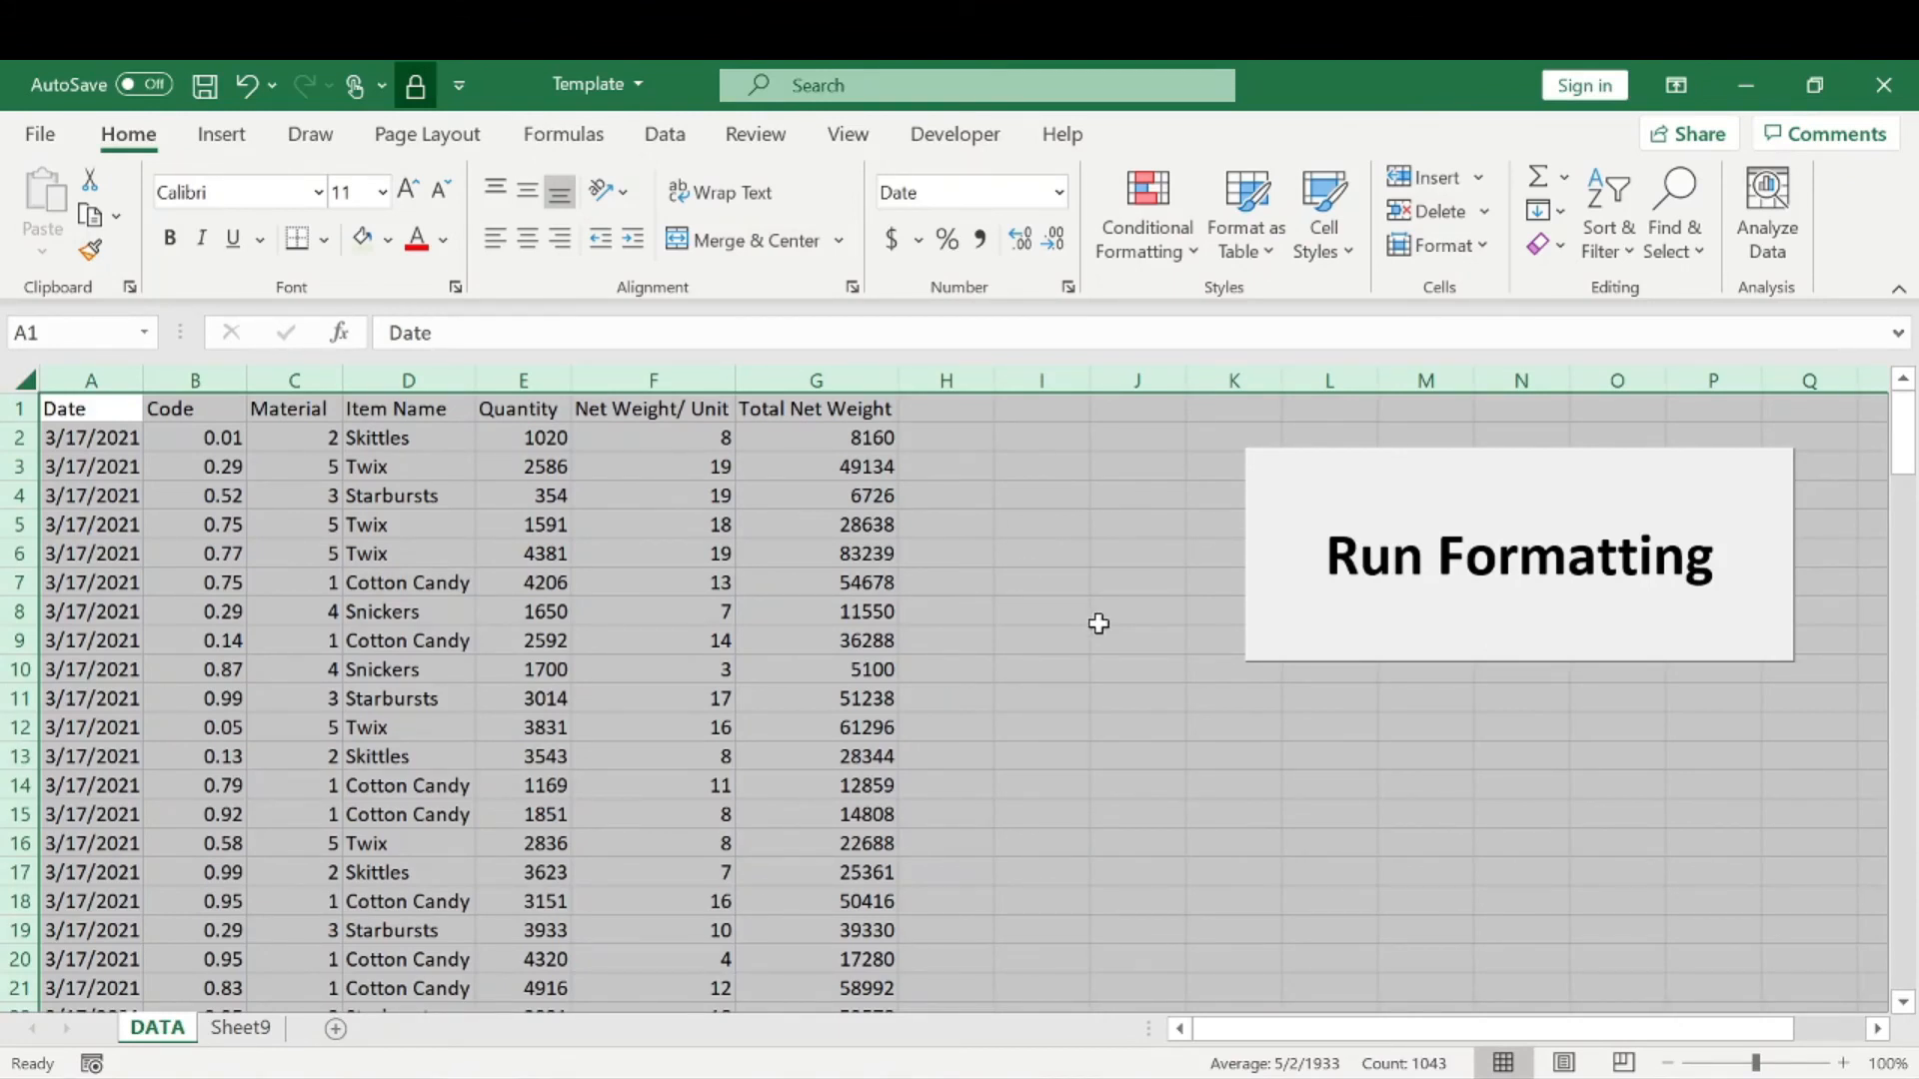
key(Delete)
click(399, 454)
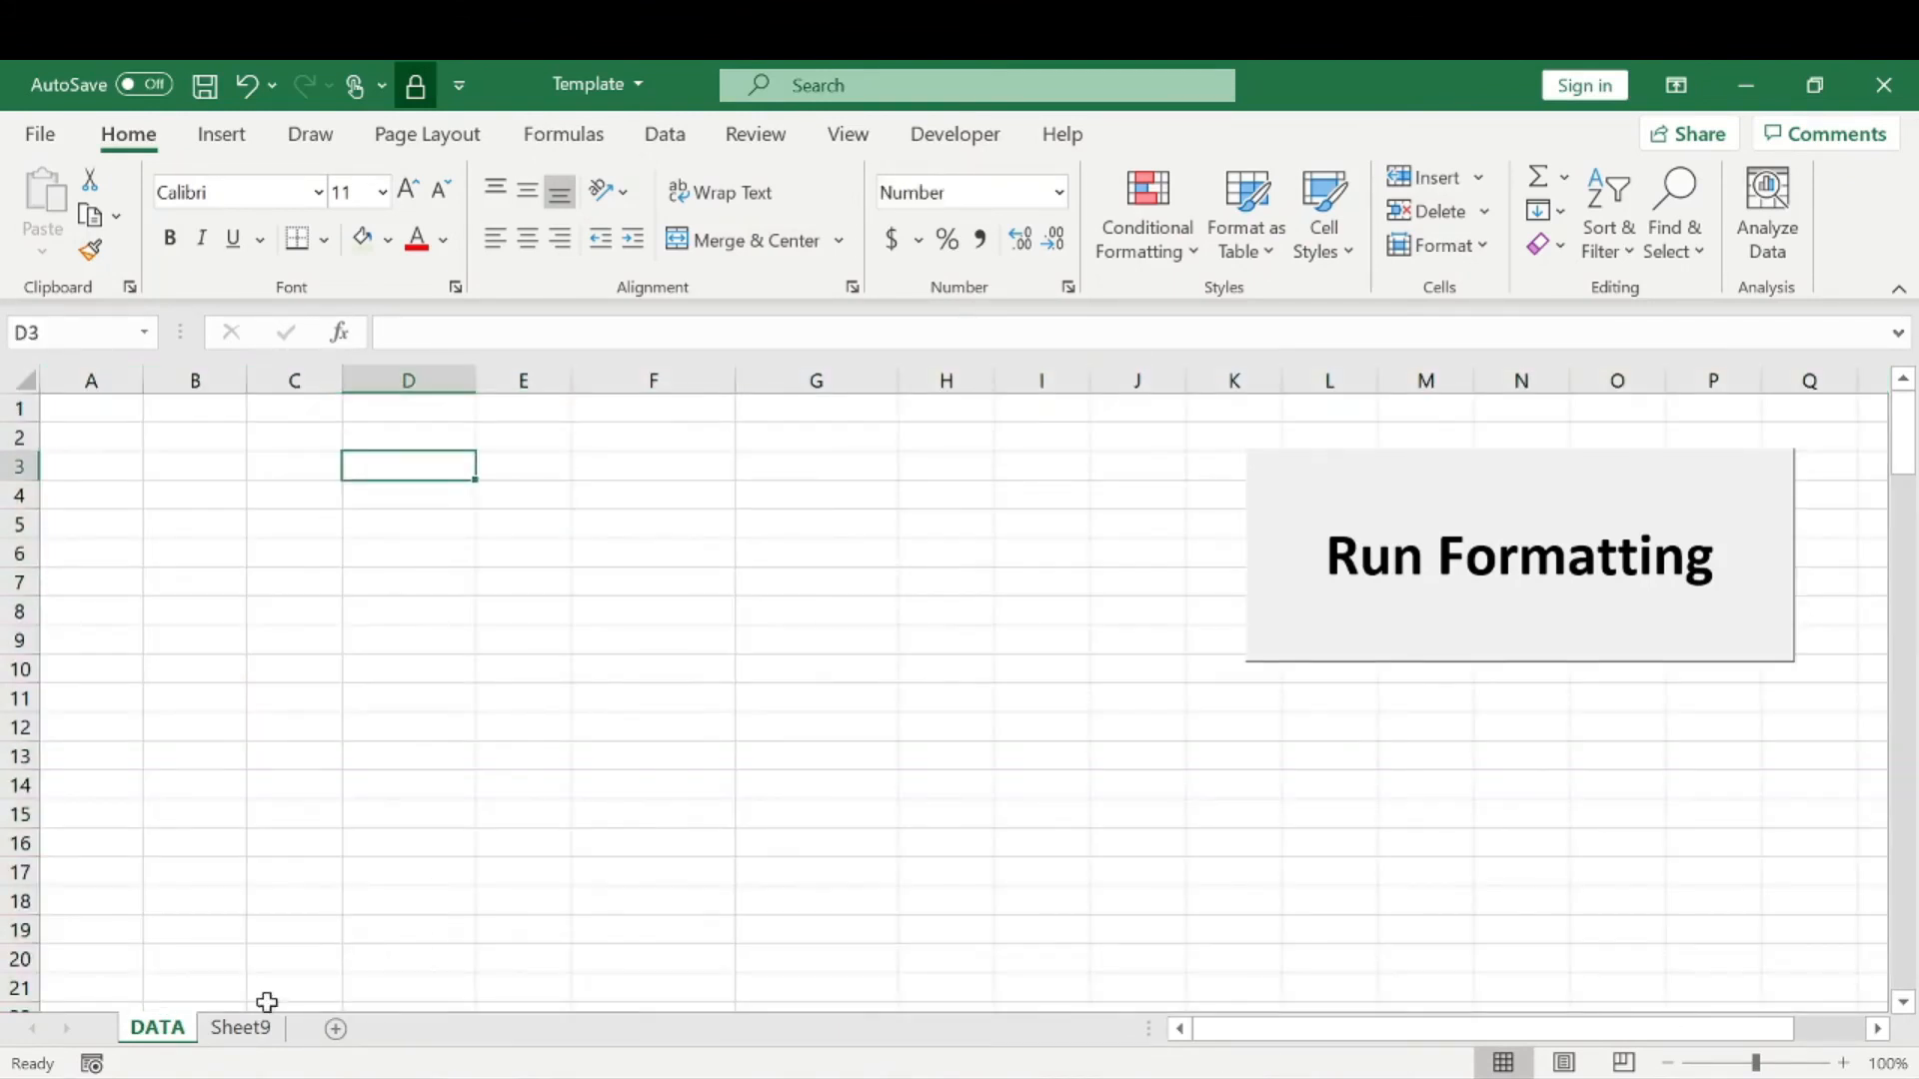
Permanently delete Sheet9 from the workbook.
right_click(242, 1028)
click(404, 651)
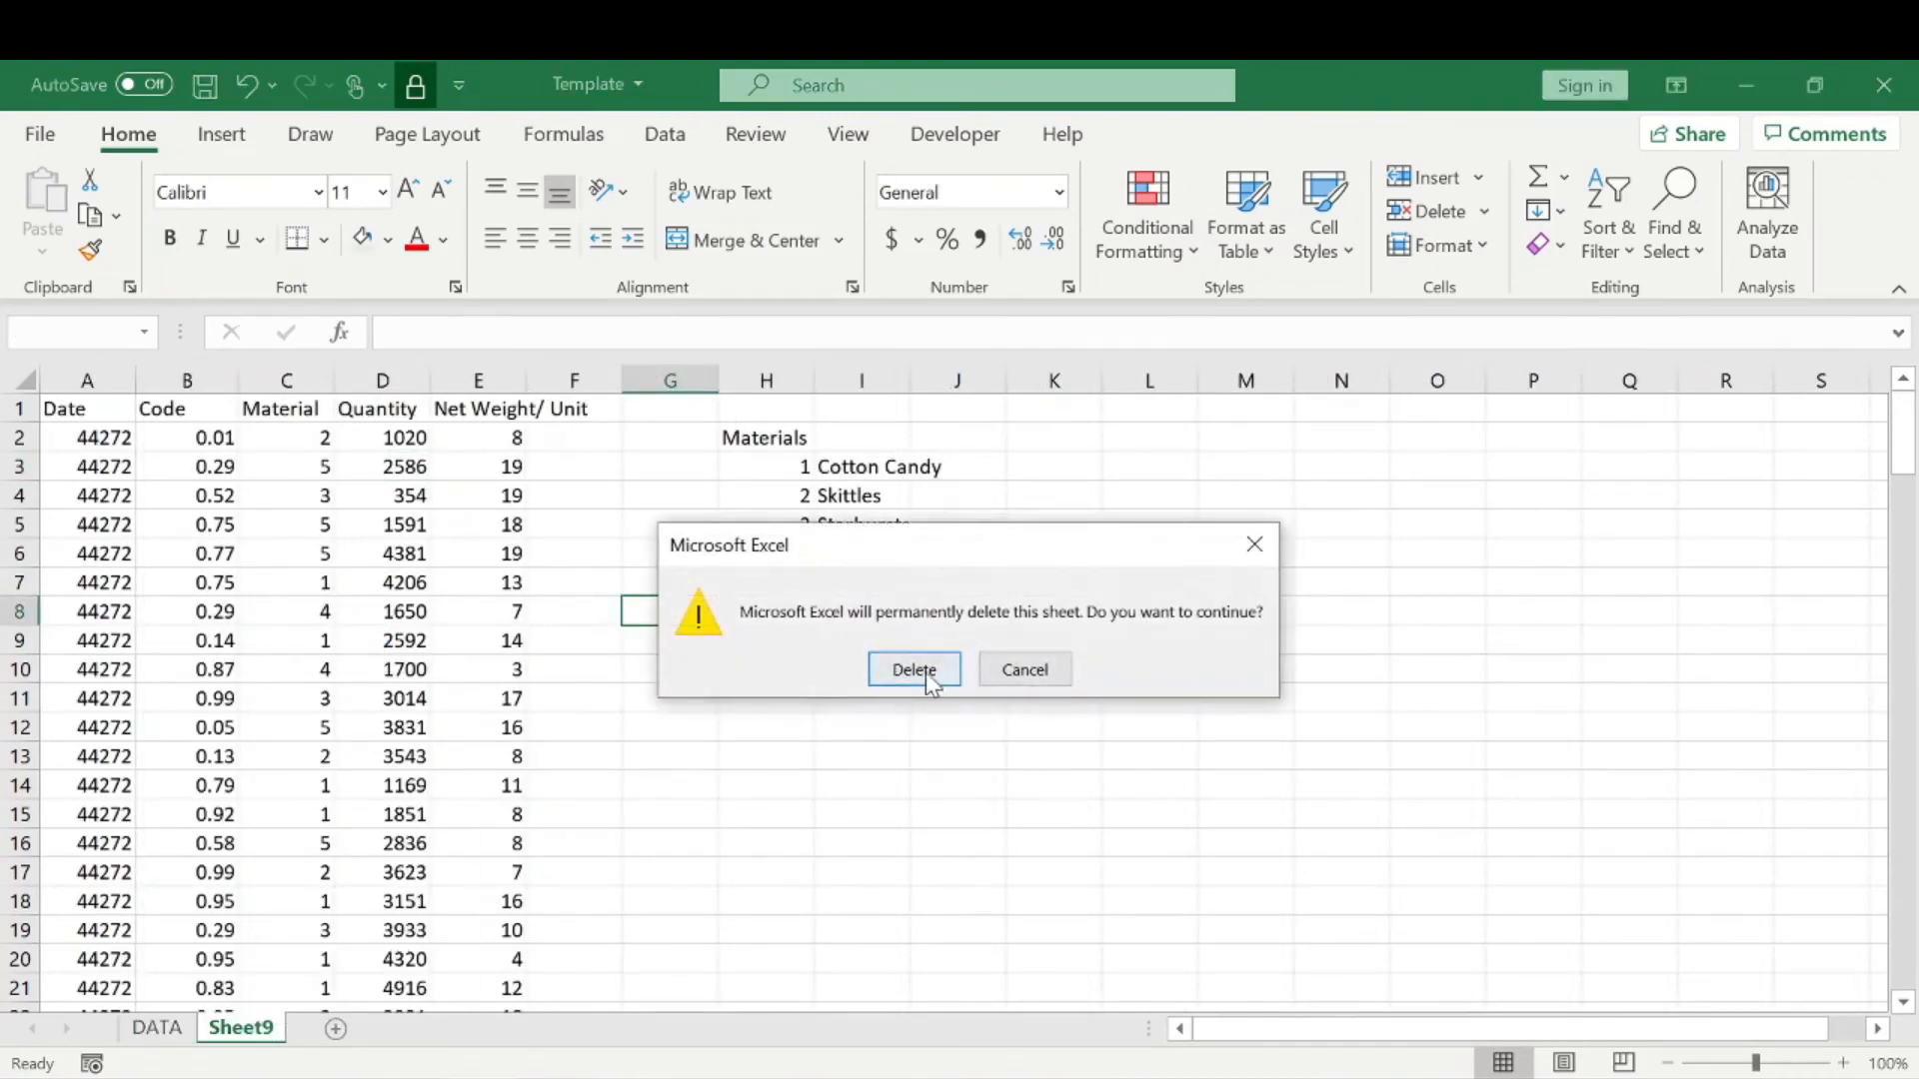
click(926, 669)
click(158, 441)
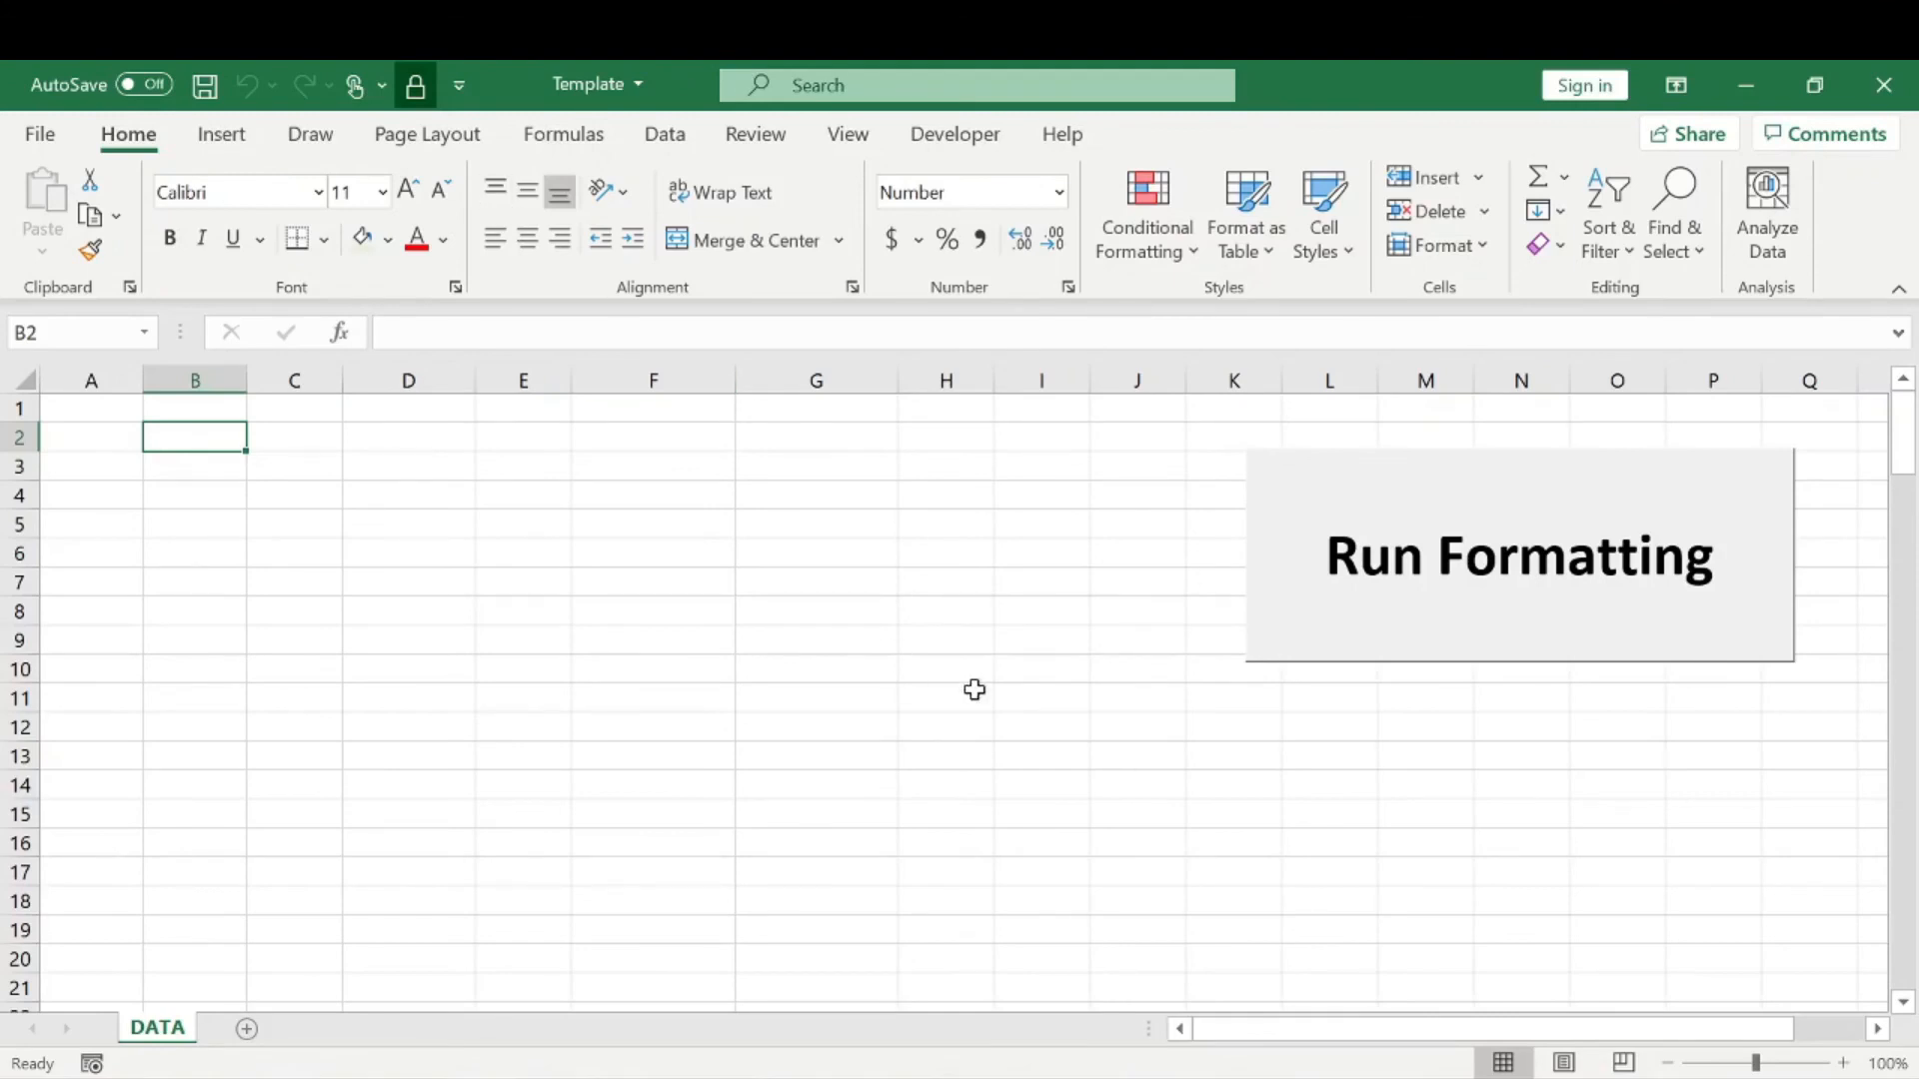
drag(55, 410, 1019, 785)
scroll(1018, 785, up, 4)
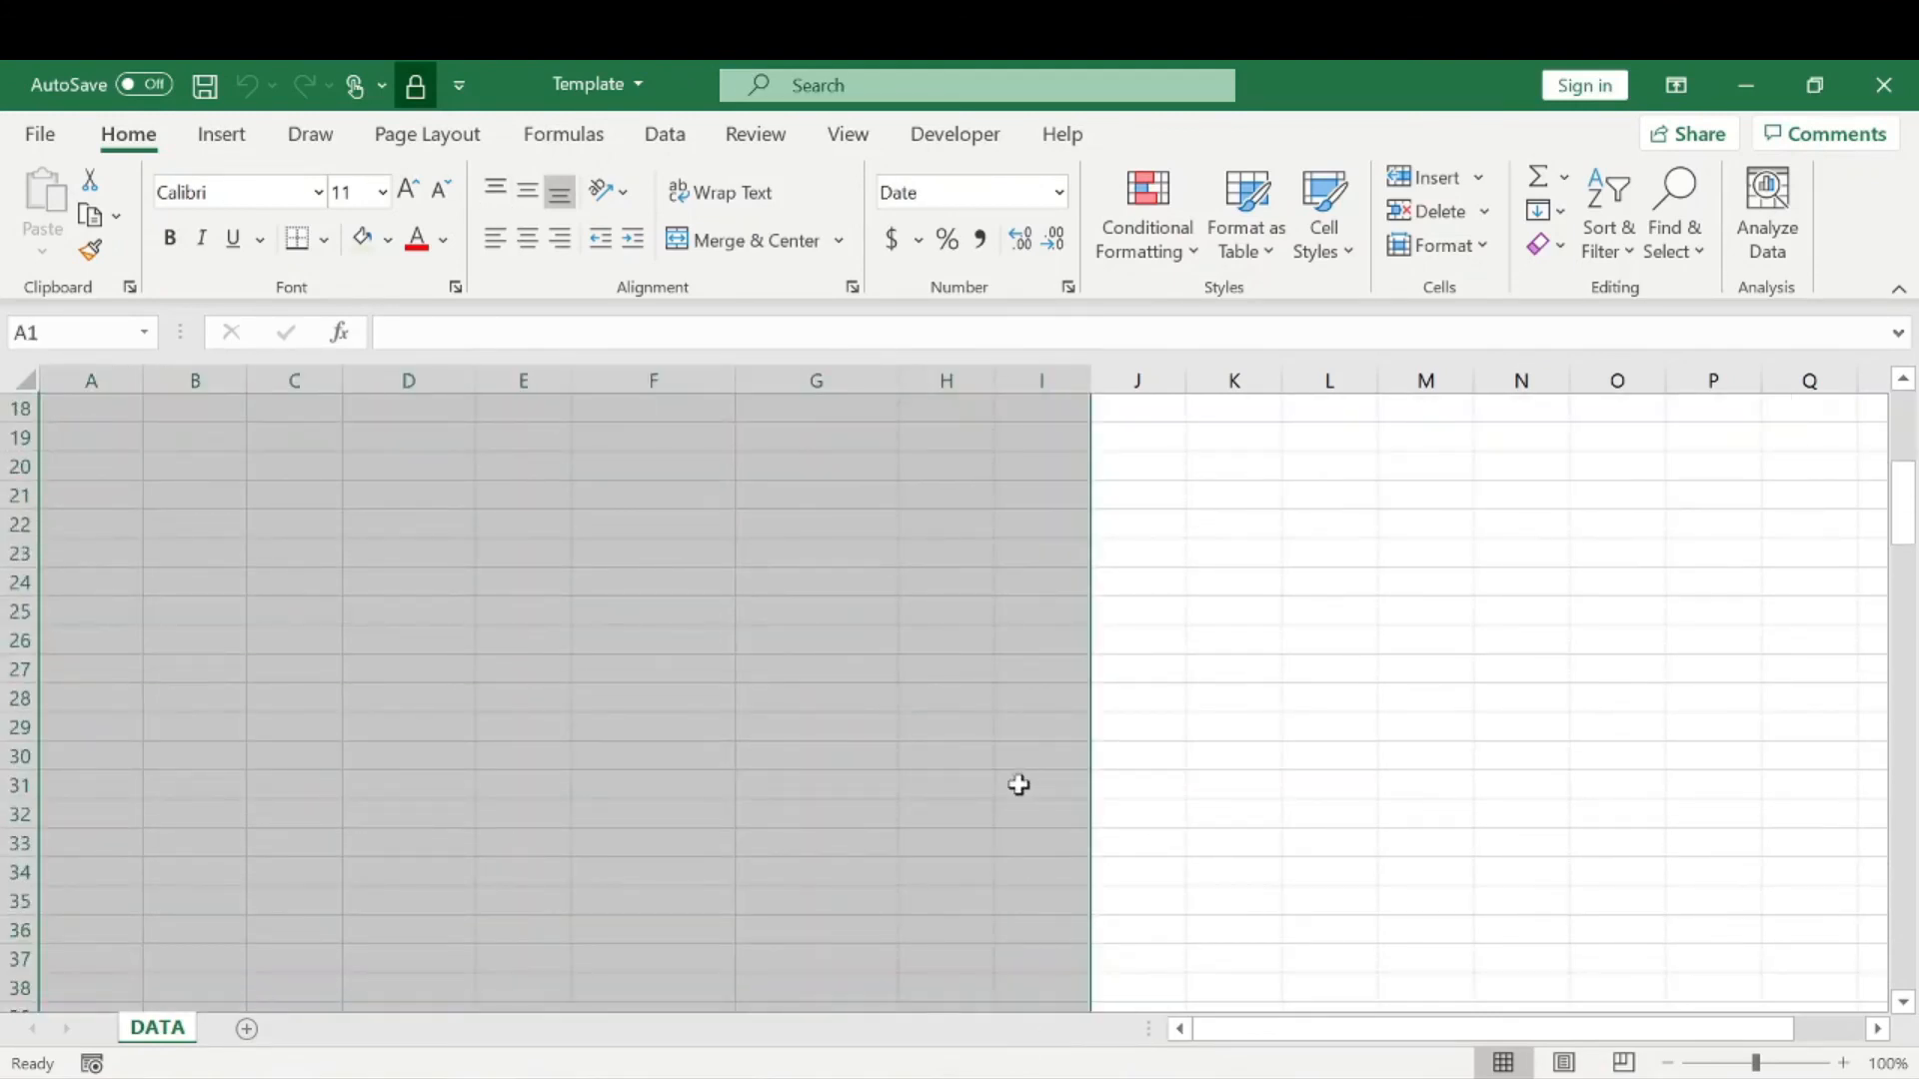
scroll(1018, 784, up, 6)
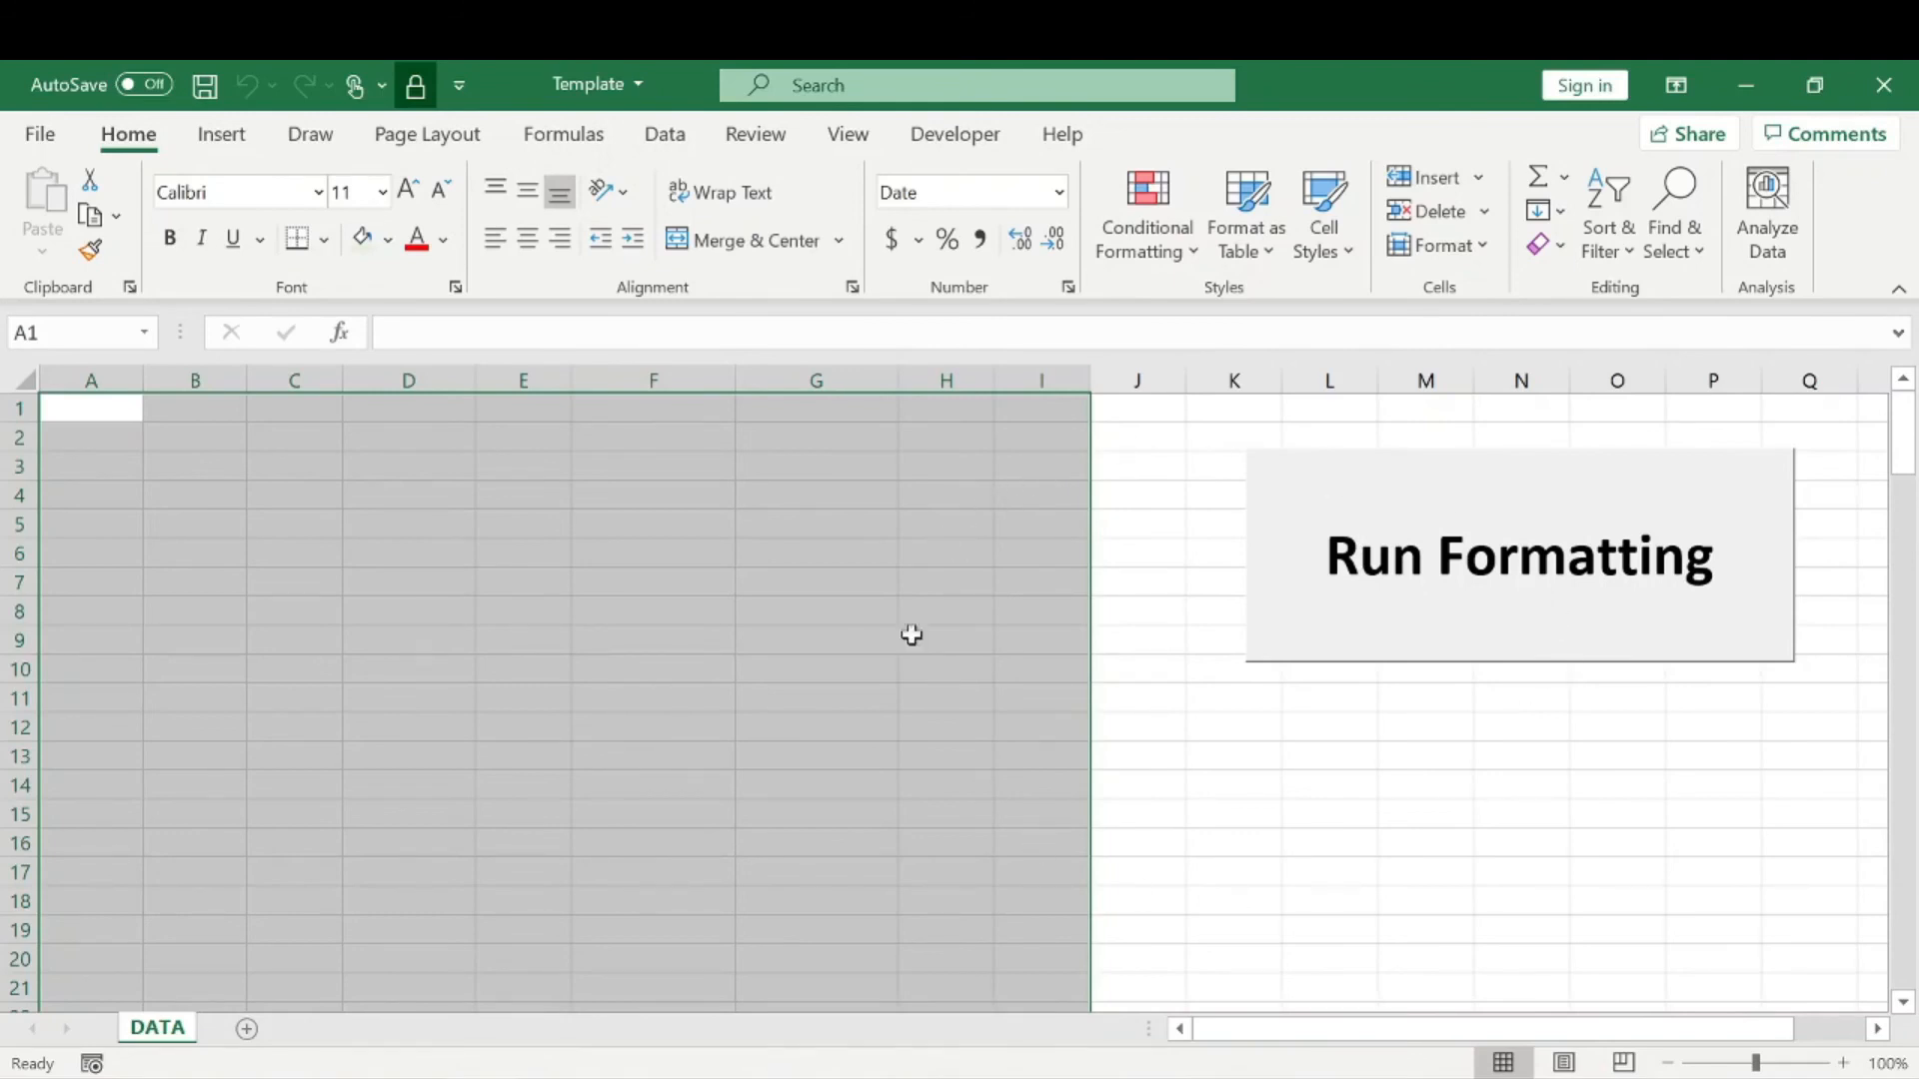
click(1159, 541)
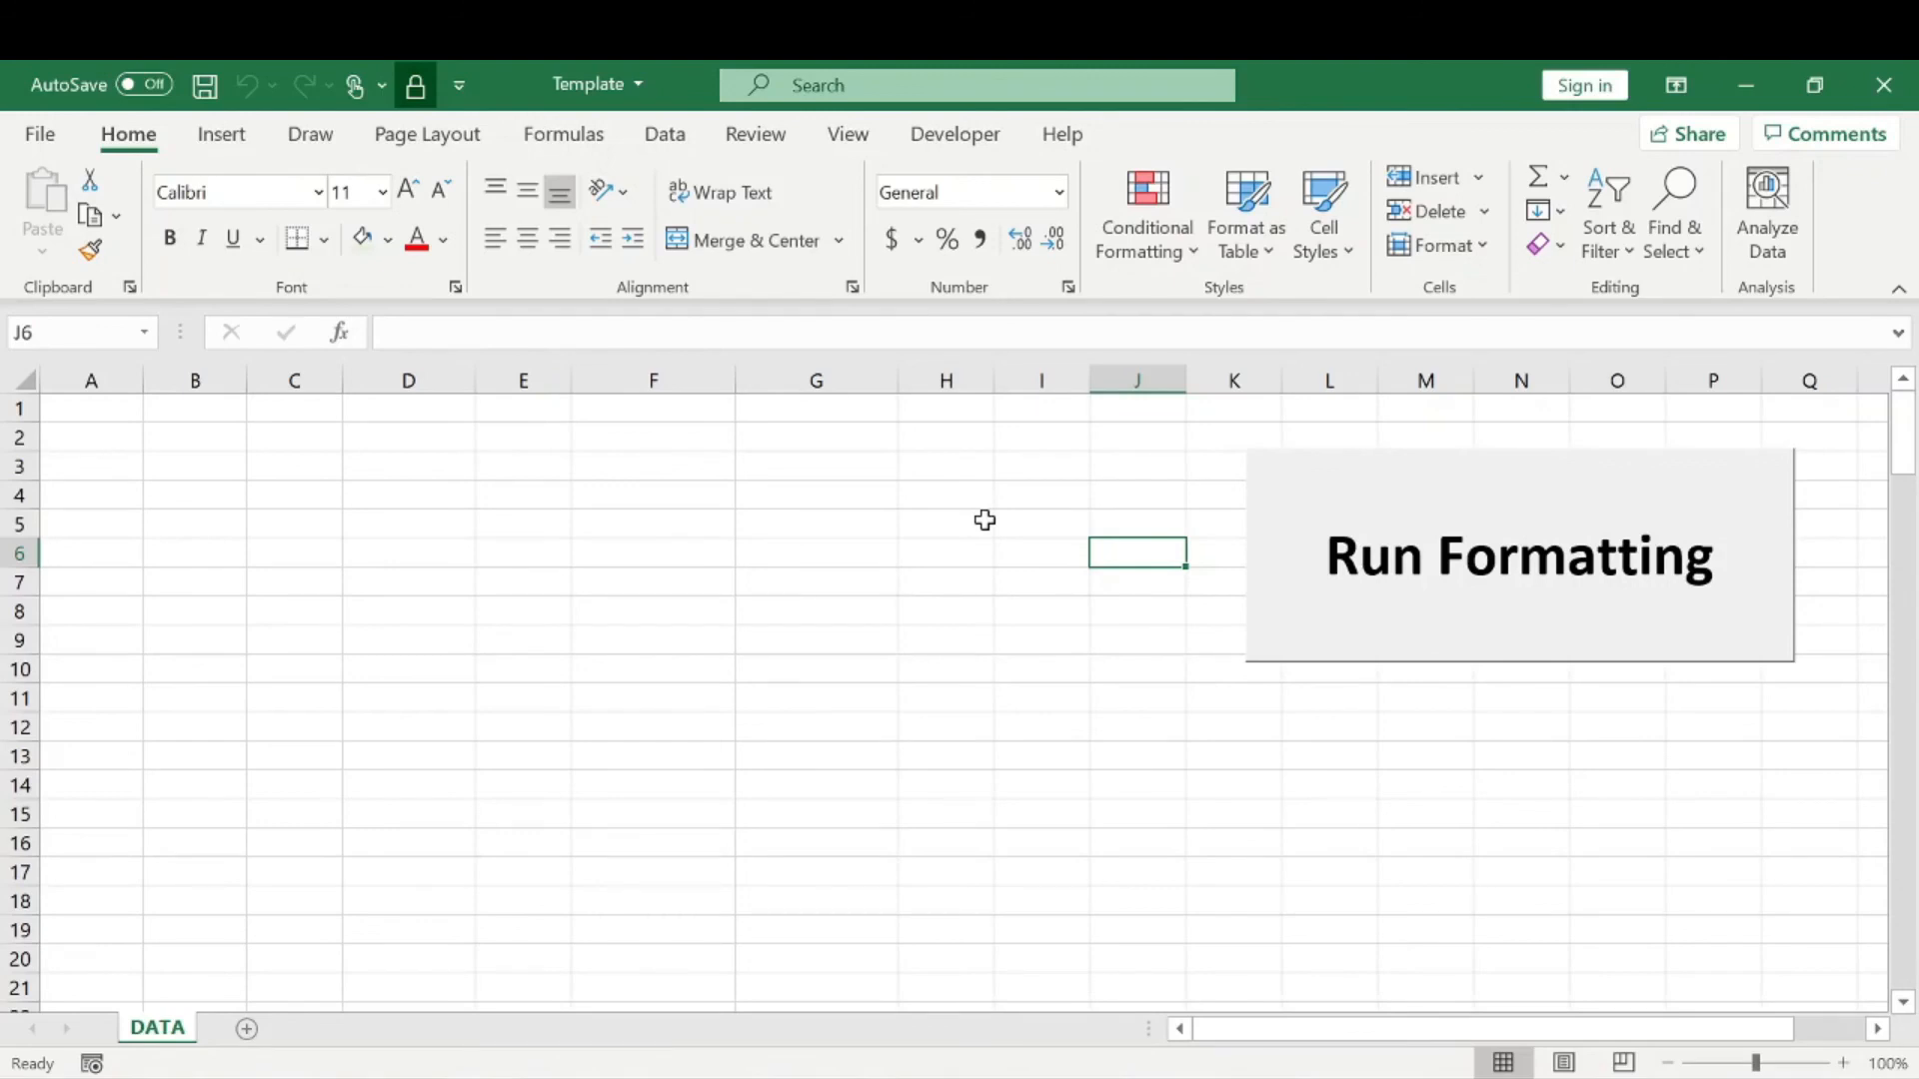
drag(112, 405, 1197, 784)
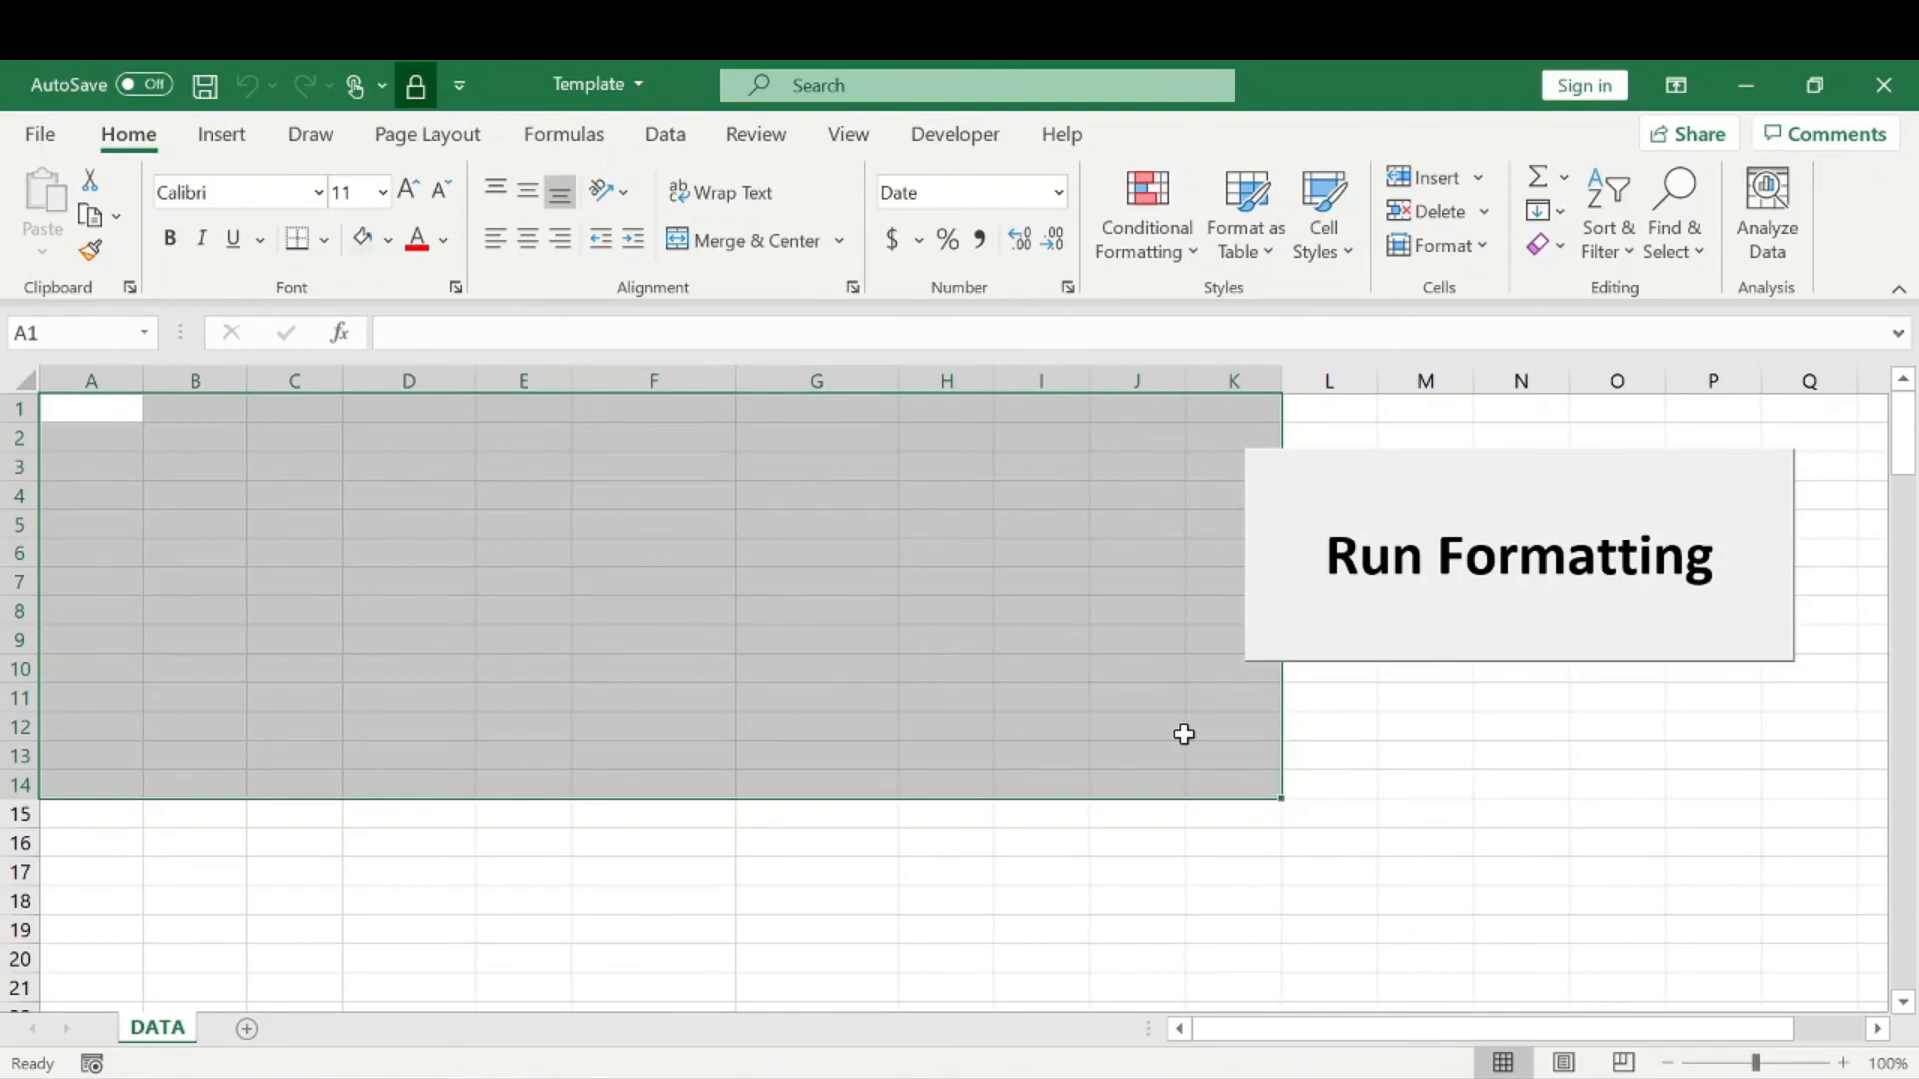
click(1155, 639)
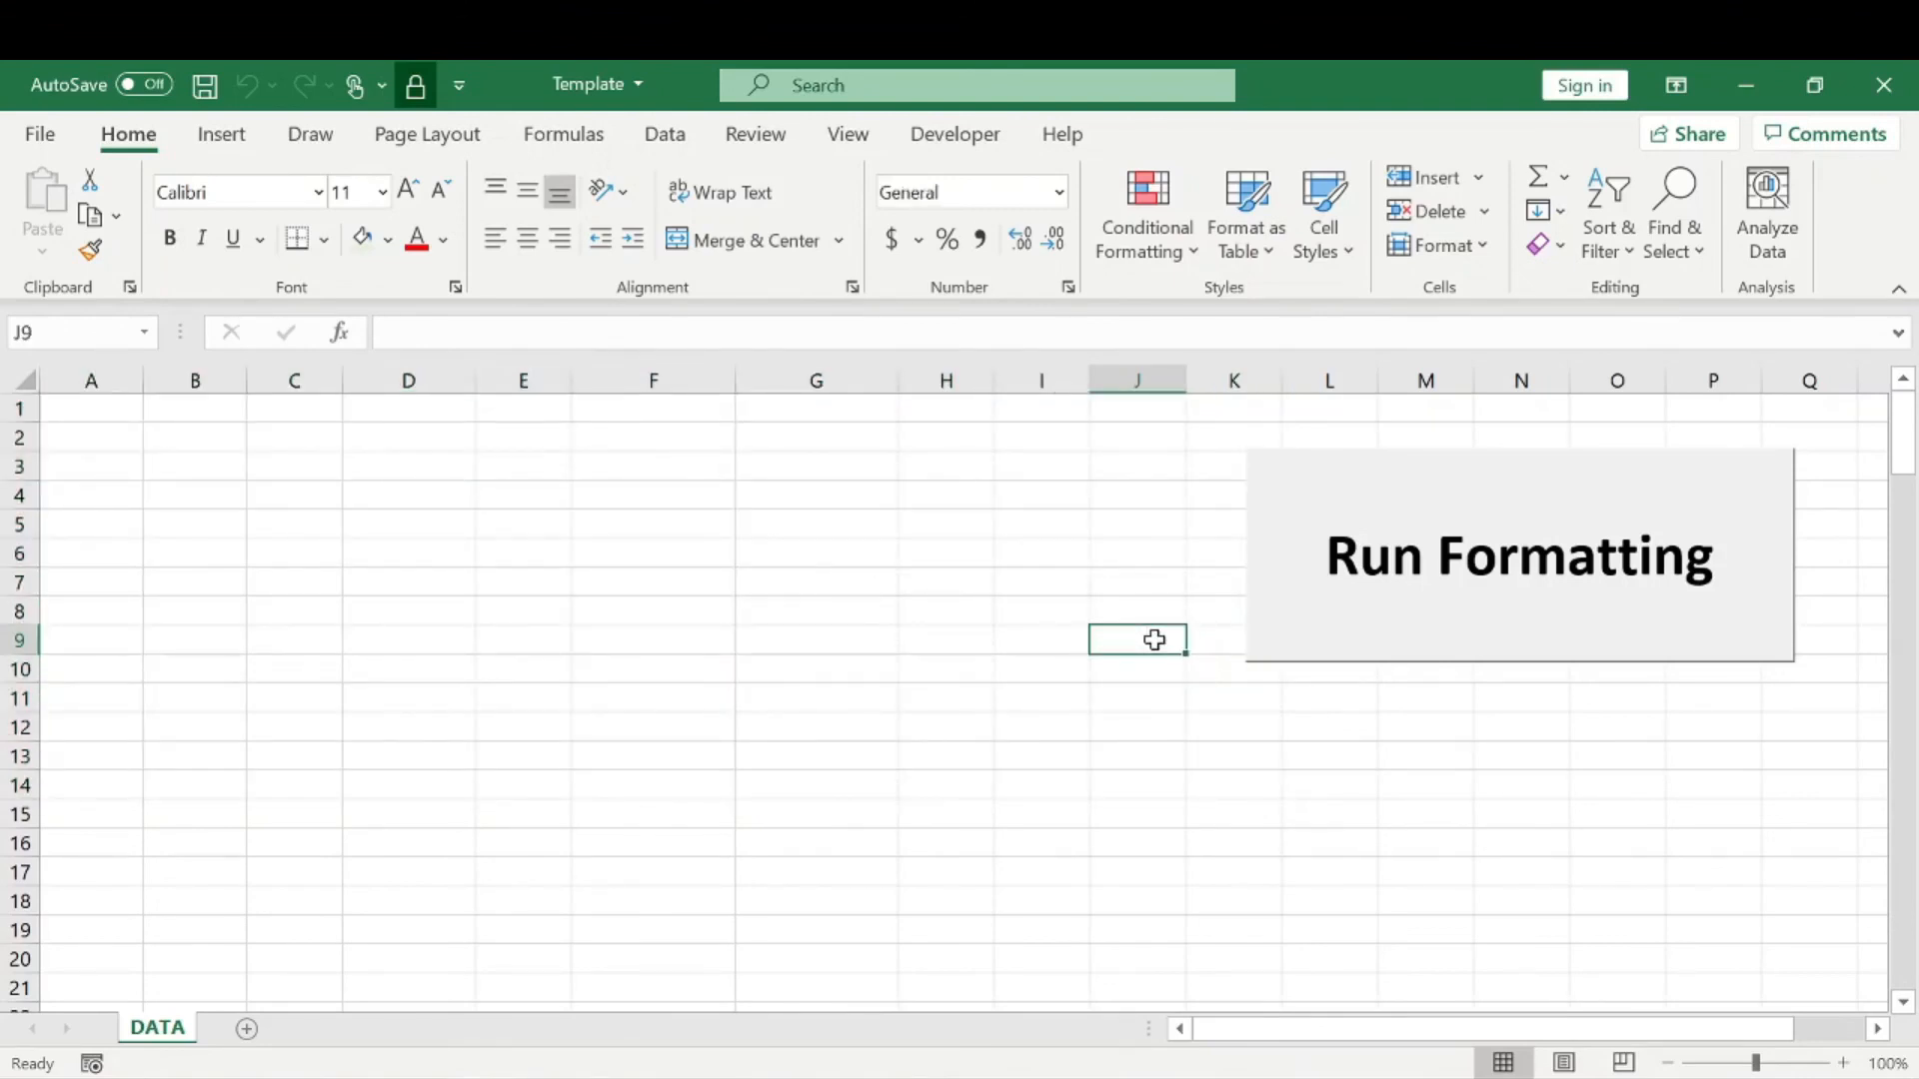